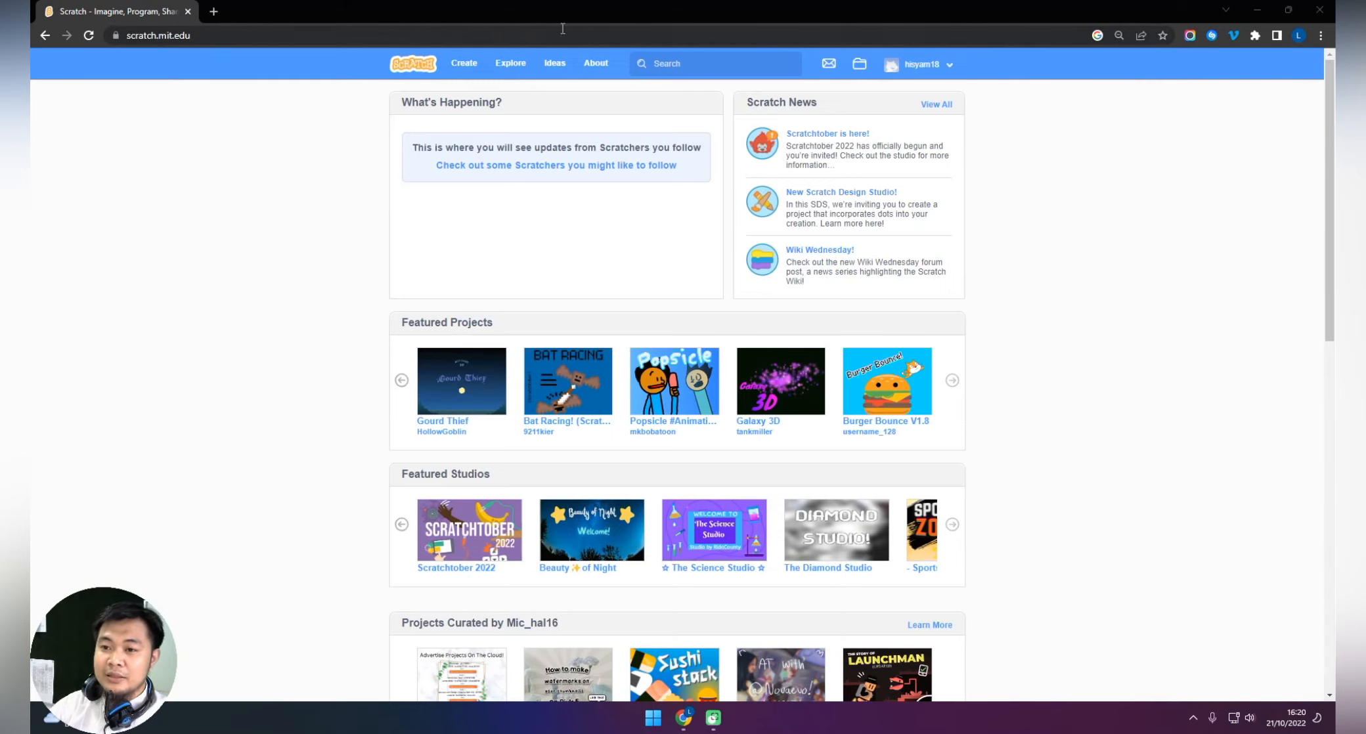
Create a new Scratch project and title it "Scrolling Background".
{"action": "left_click", "coordinate": [464, 66]}
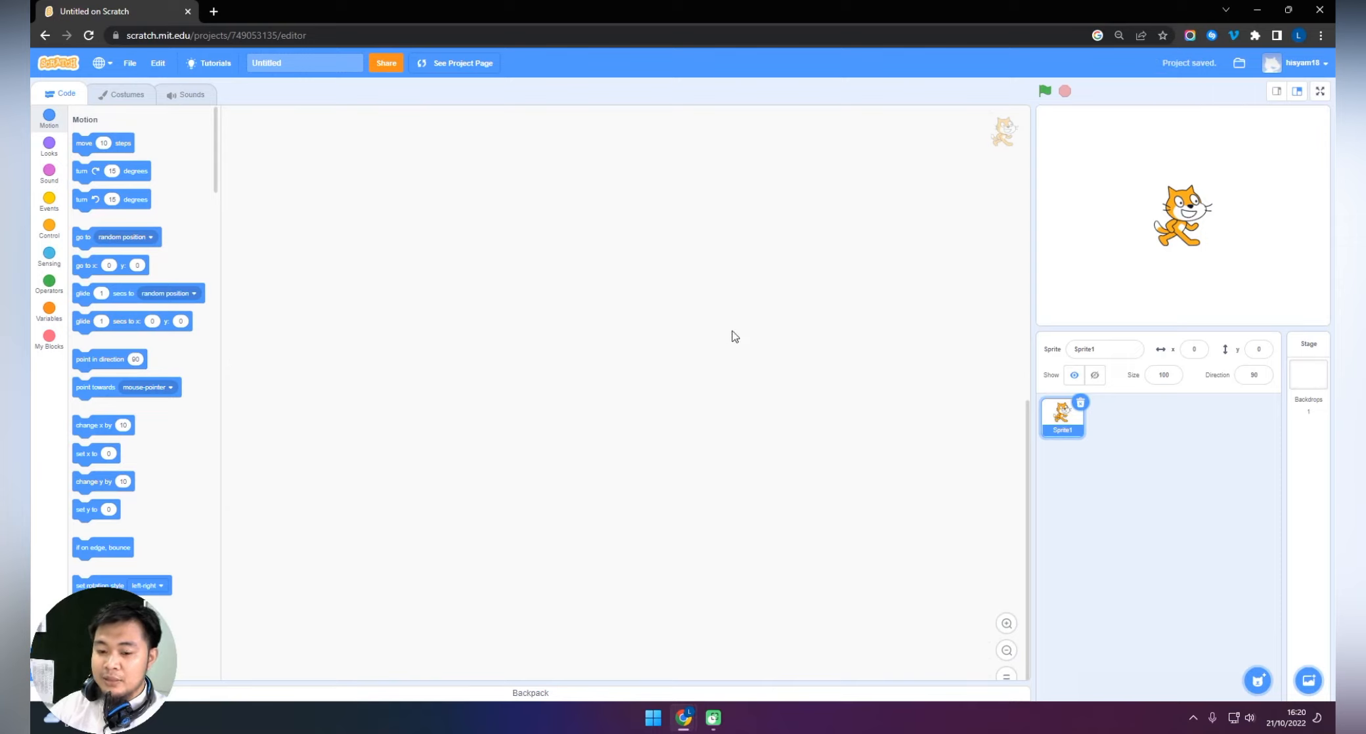
{"action": "left_click", "coordinate": [272, 63]}
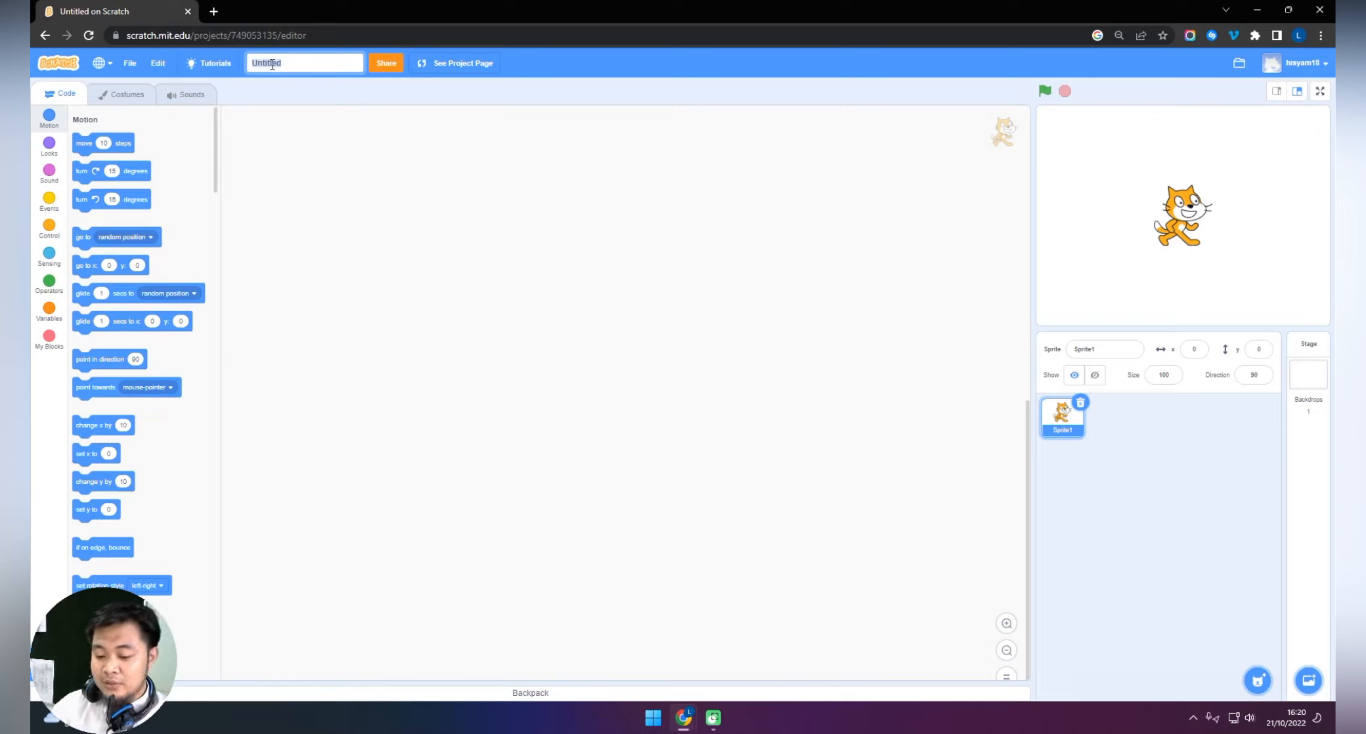
{"action": "type", "text": "Scrolling"}
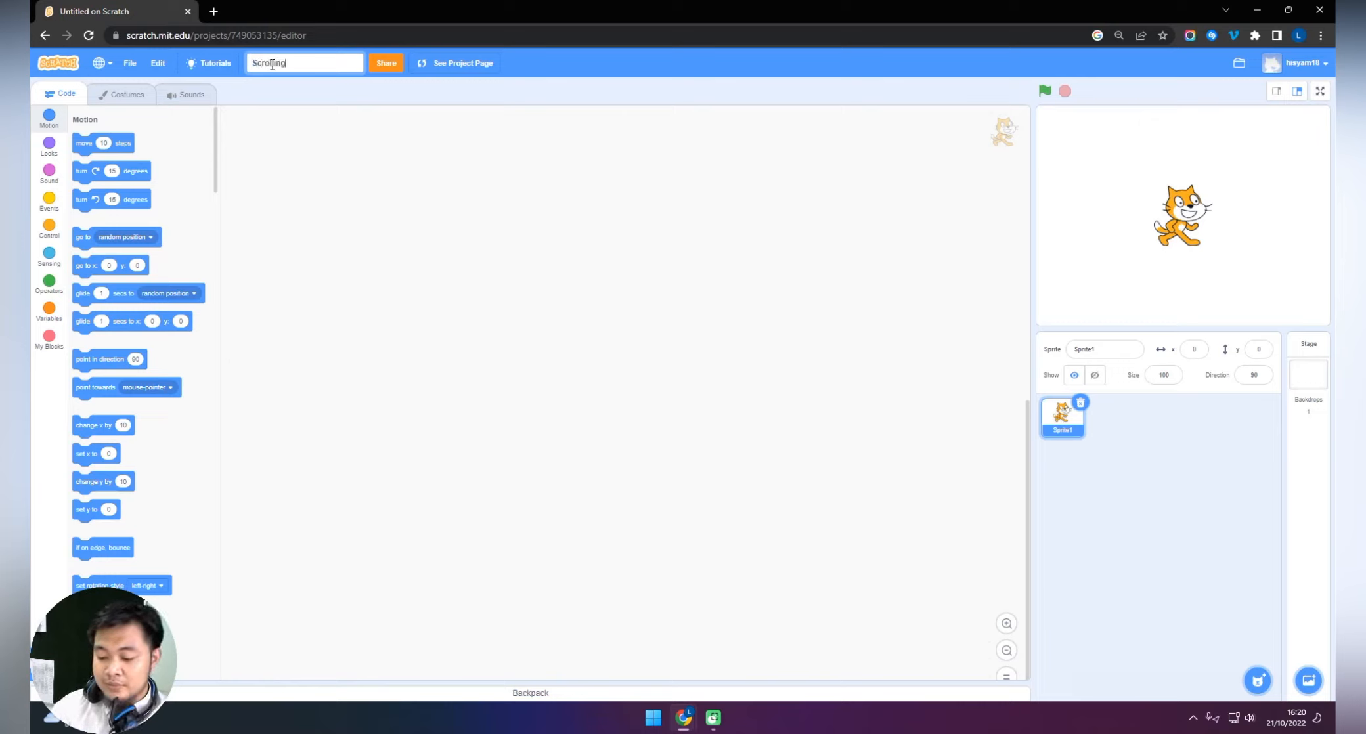
{"action": "type", "text": " Background"}
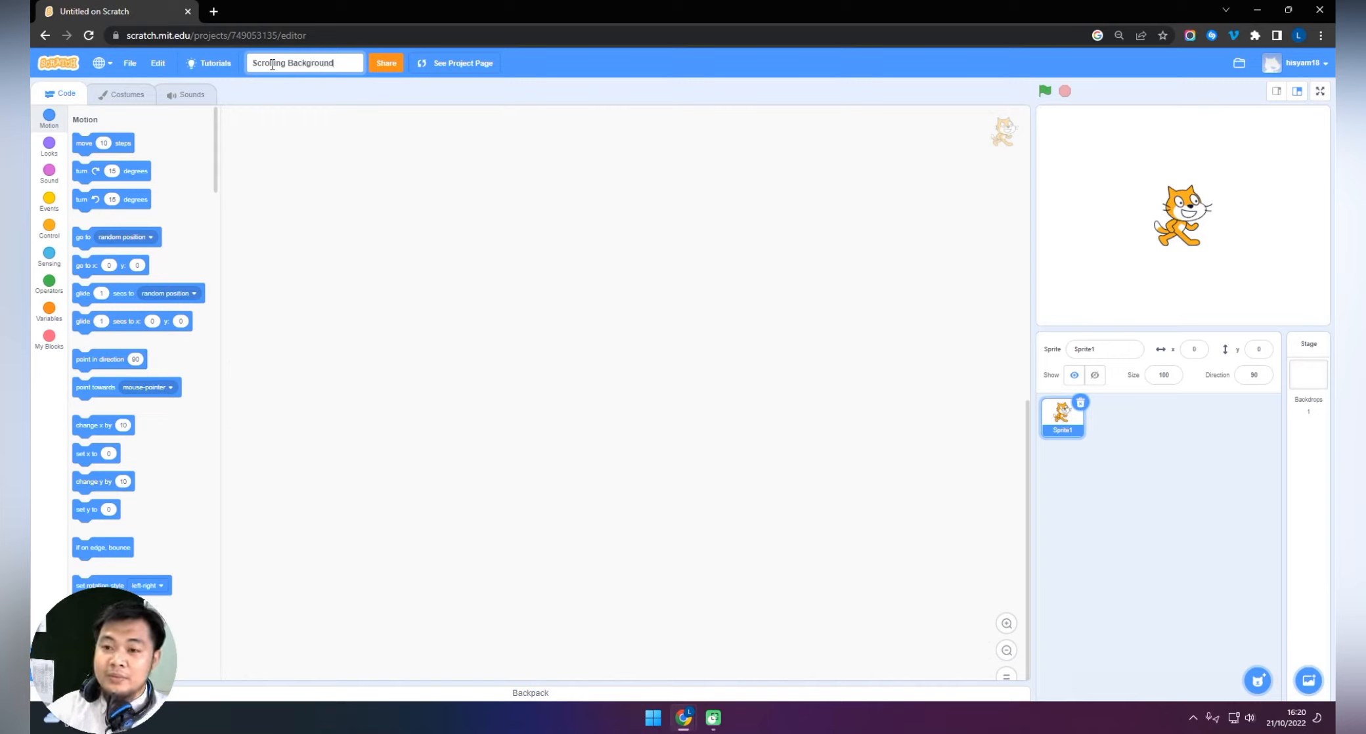
{"action": "left_click", "coordinate": [463, 135]}
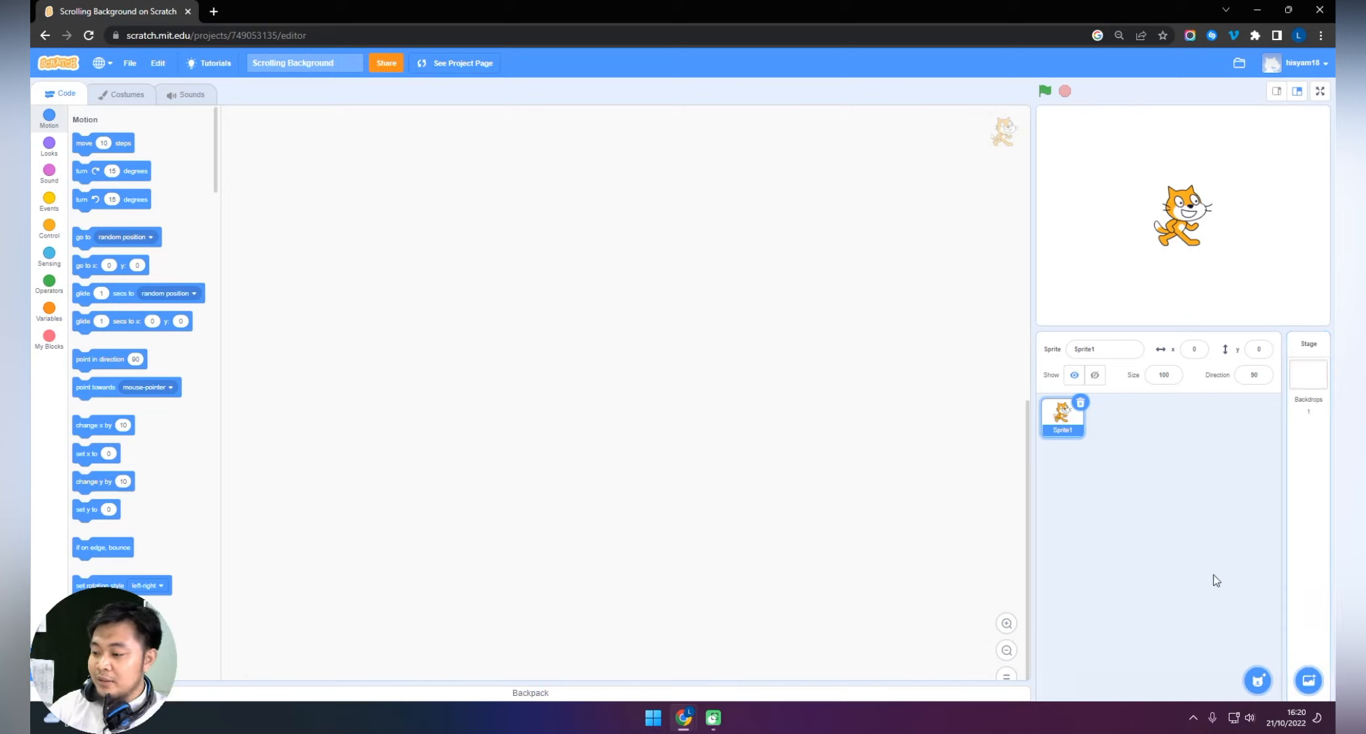
Start painting a new sprite with the fill at color 72, saturation 11, brightness 34 and no outline.
{"action": "mouse_move", "coordinate": [1258, 677]}
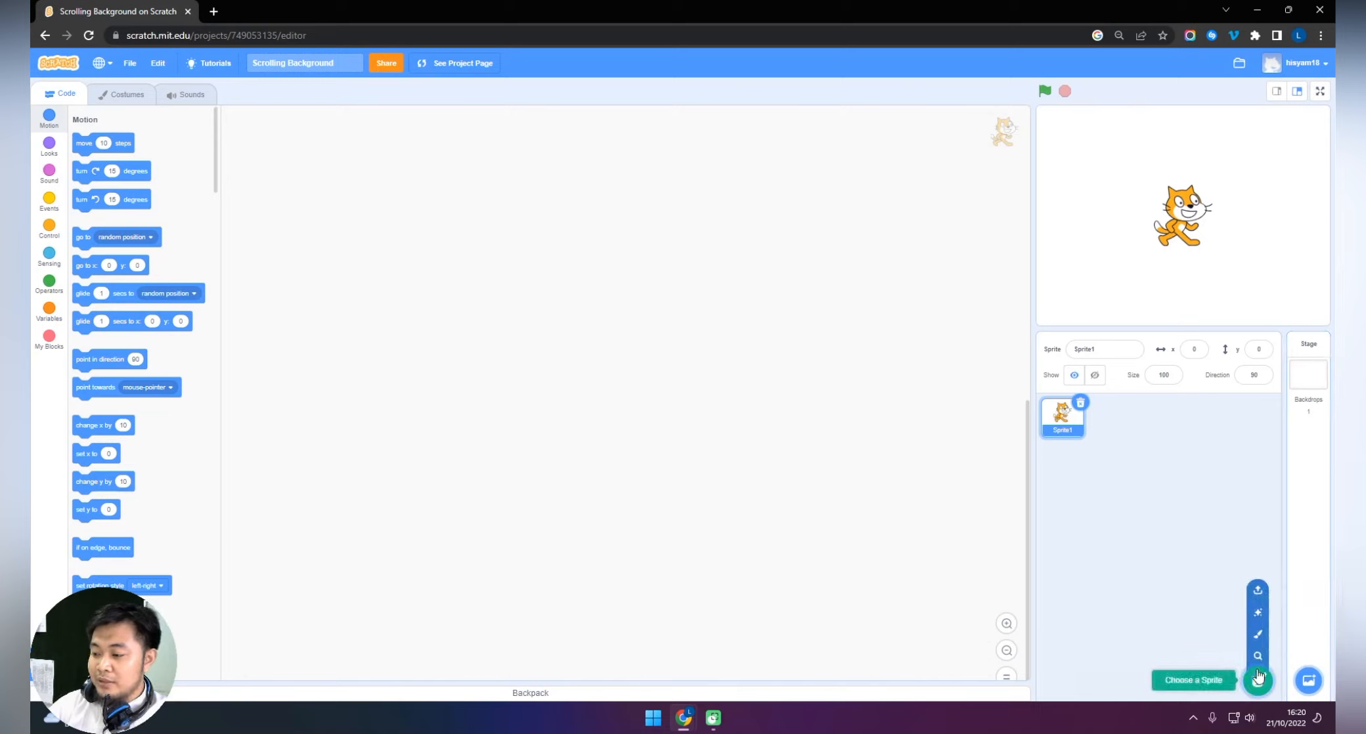
{"action": "left_click", "coordinate": [1258, 635]}
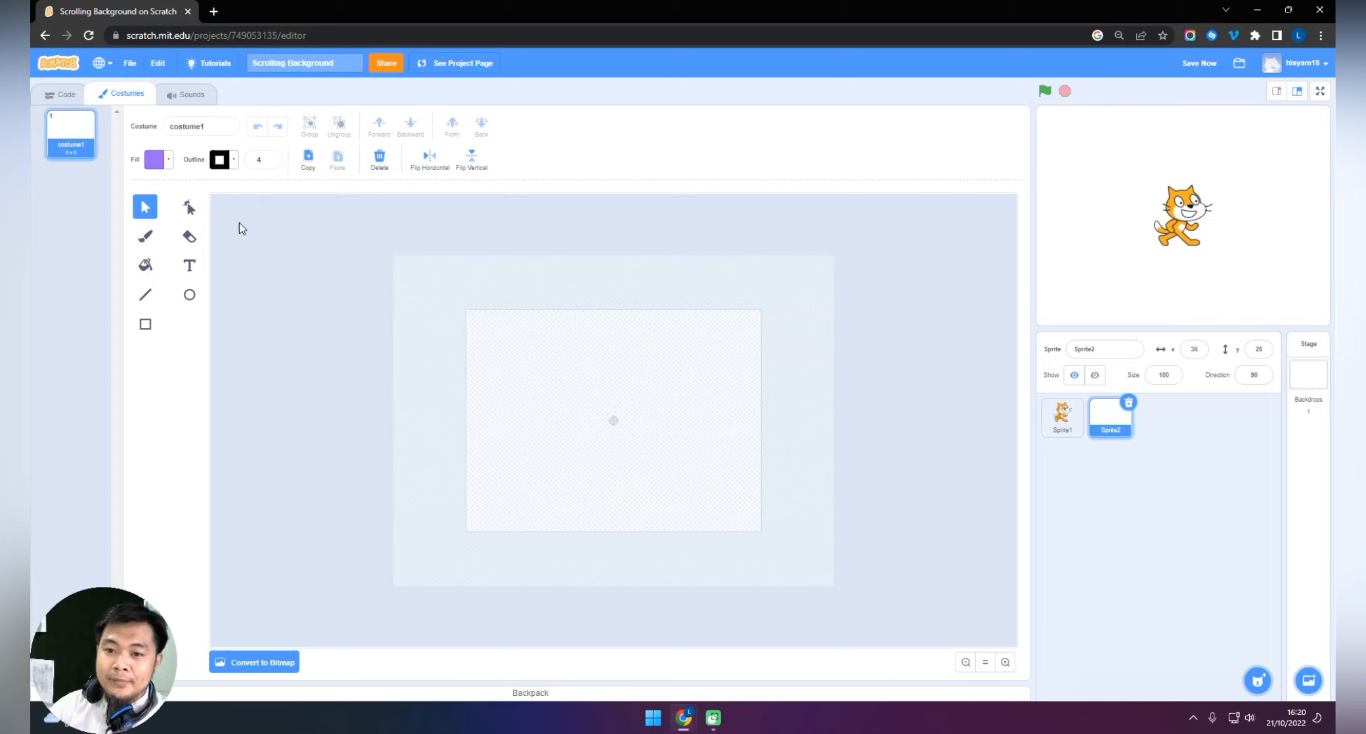
{"action": "left_click", "coordinate": [166, 164]}
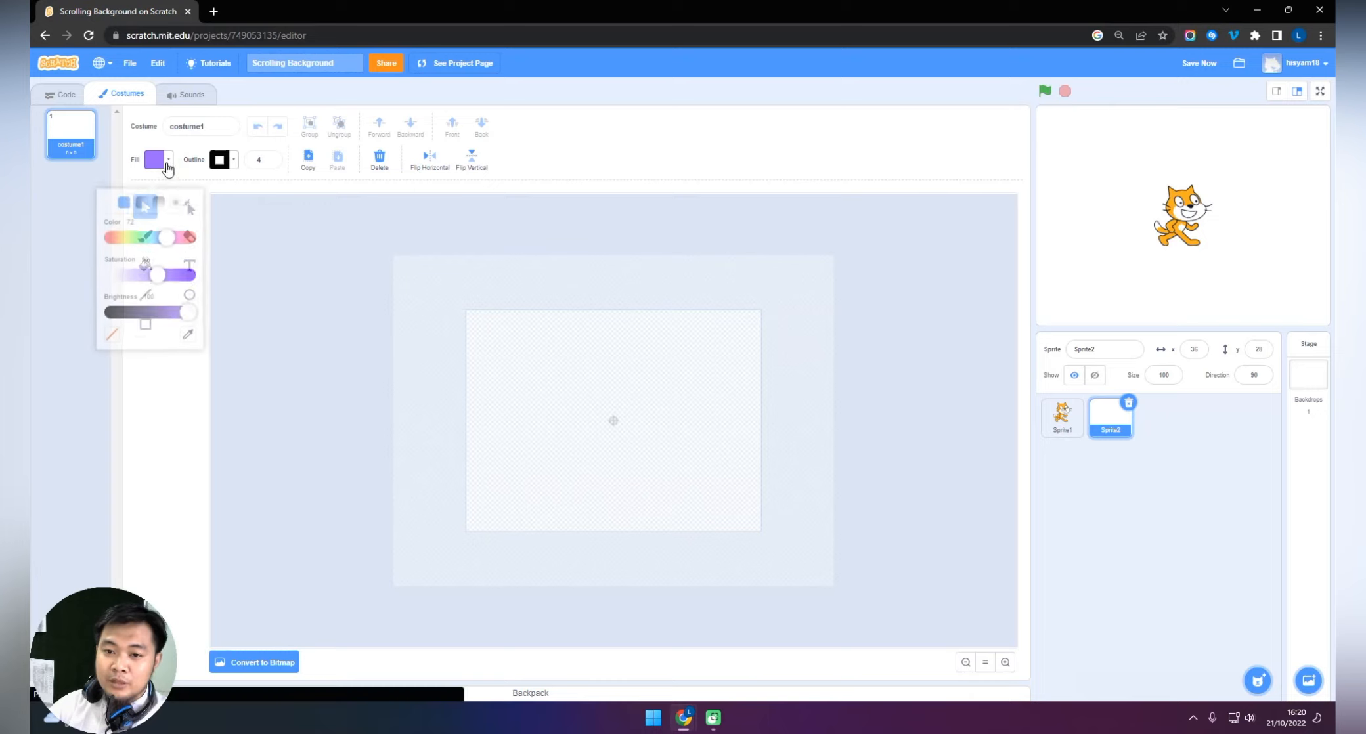
{"action": "left_click_drag", "start_coordinate": [177, 304], "coordinate": [124, 264]}
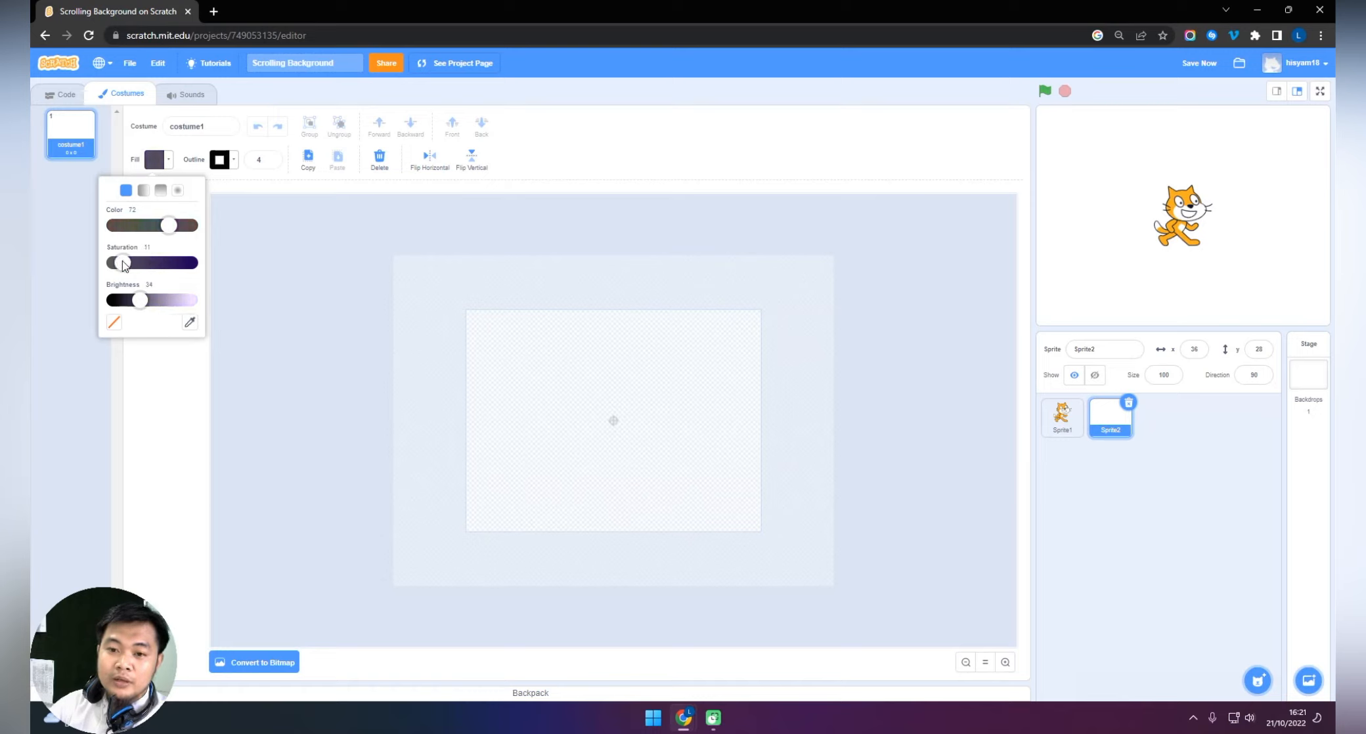
{"action": "left_click", "coordinate": [226, 161]}
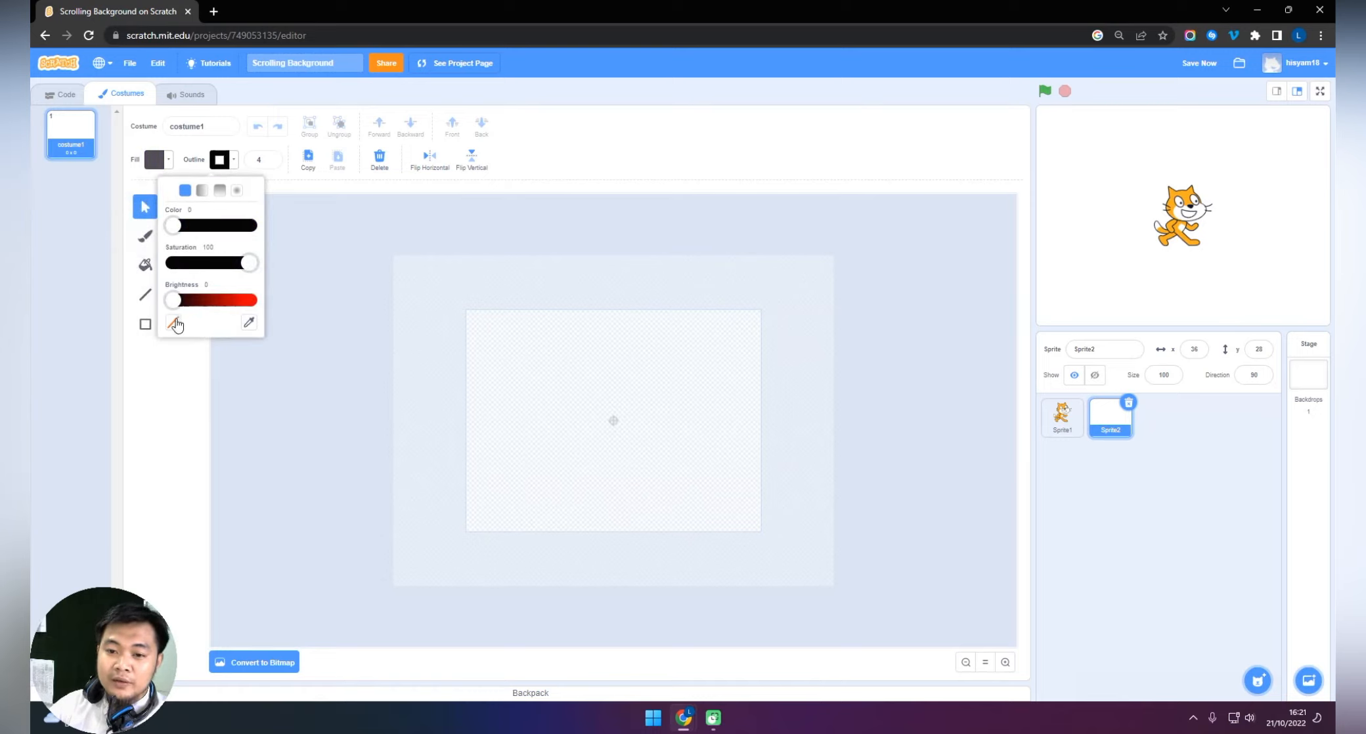
{"action": "left_click", "coordinate": [172, 325]}
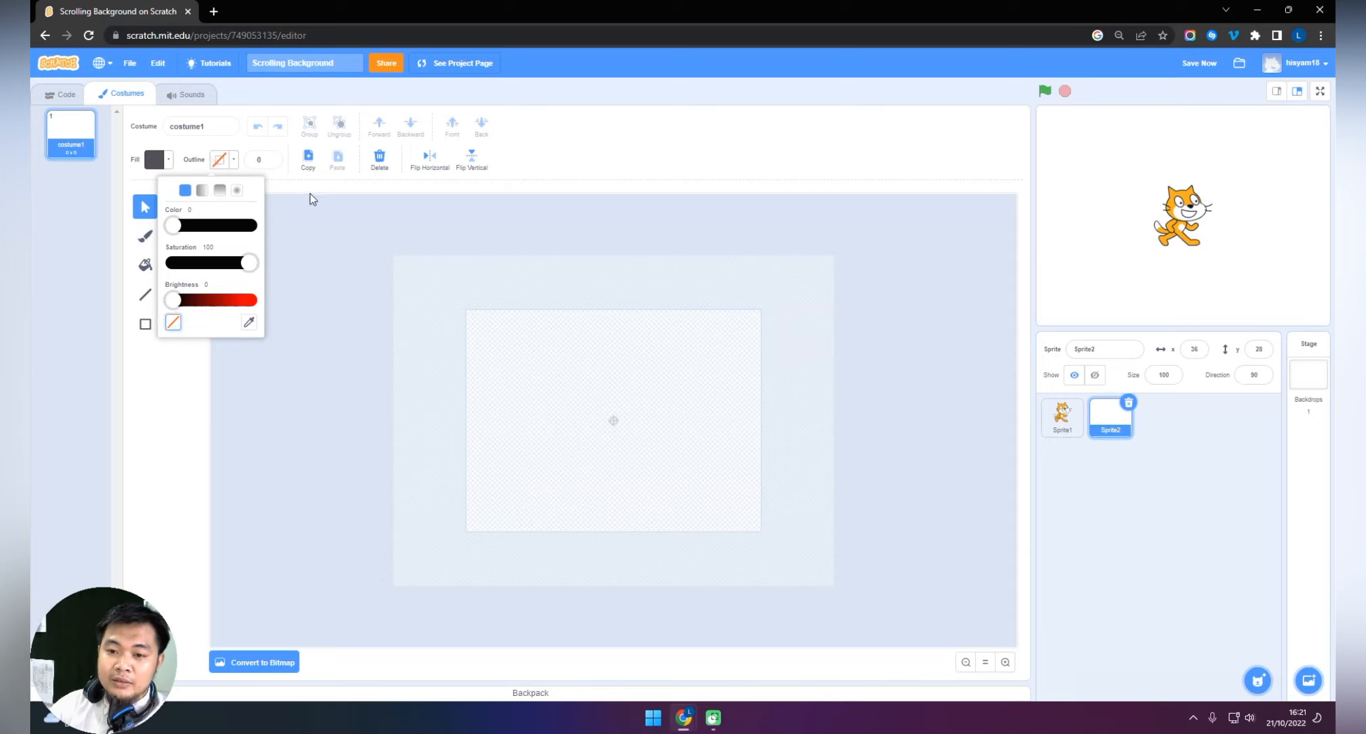
{"action": "left_click", "coordinate": [293, 187]}
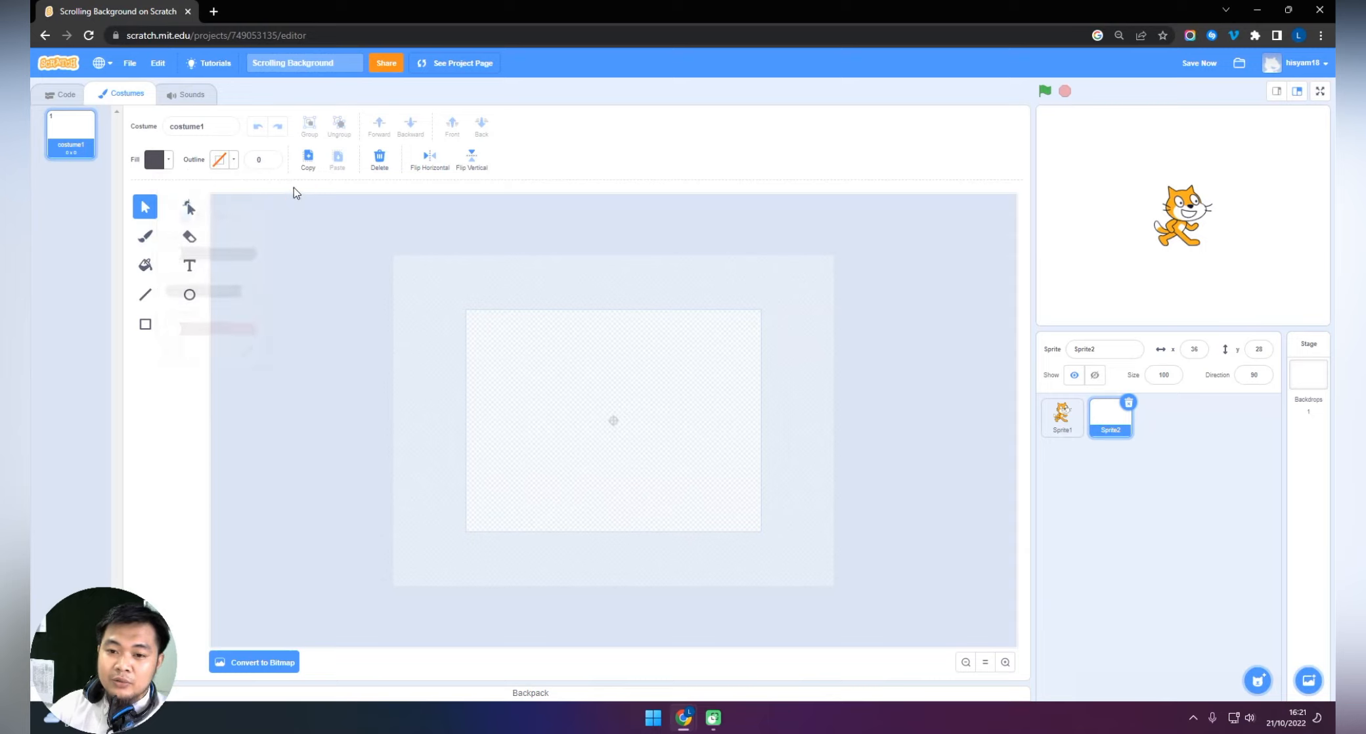
Draw a road rectangle along the stage's lower edge and adjust its position and size so it extends slightly past both sides.
{"action": "left_click", "coordinate": [146, 329]}
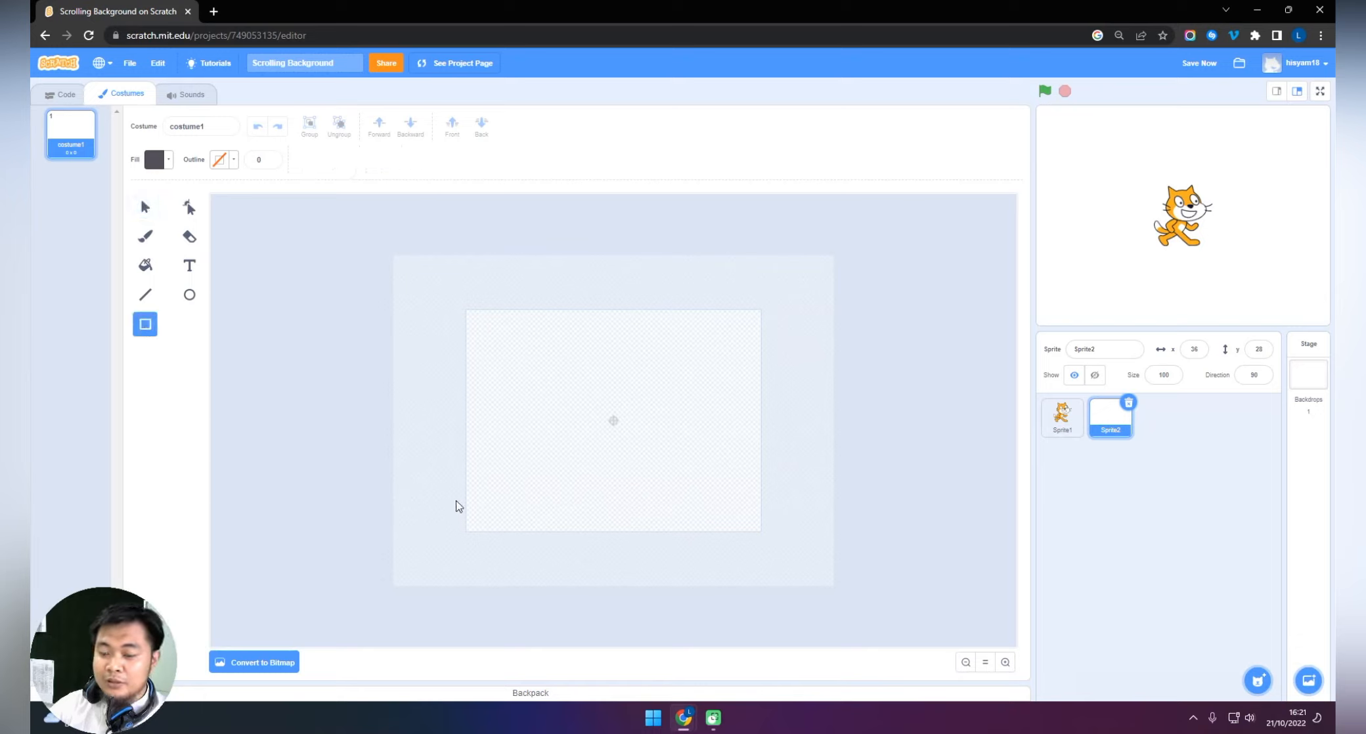
{"action": "left_click_drag", "start_coordinate": [449, 499], "coordinate": [780, 543]}
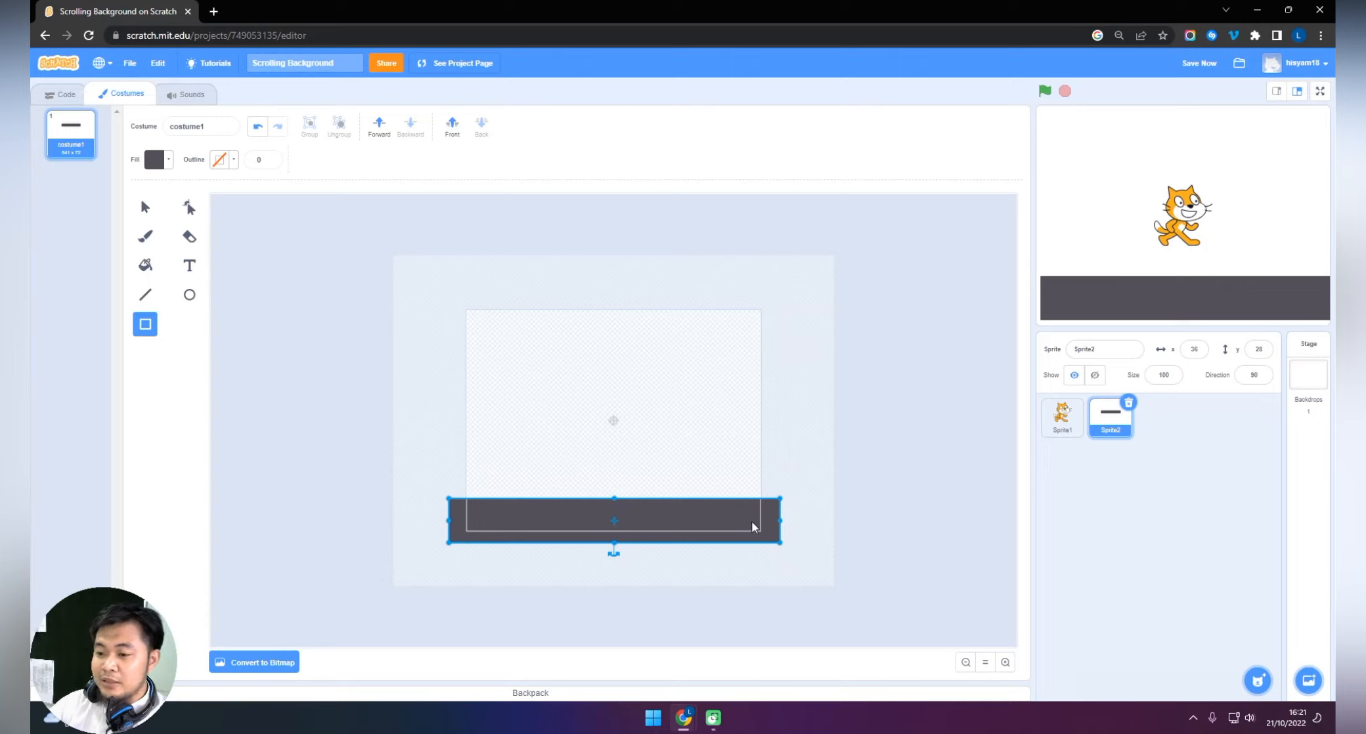
{"action": "left_click_drag", "start_coordinate": [733, 526], "coordinate": [726, 533]}
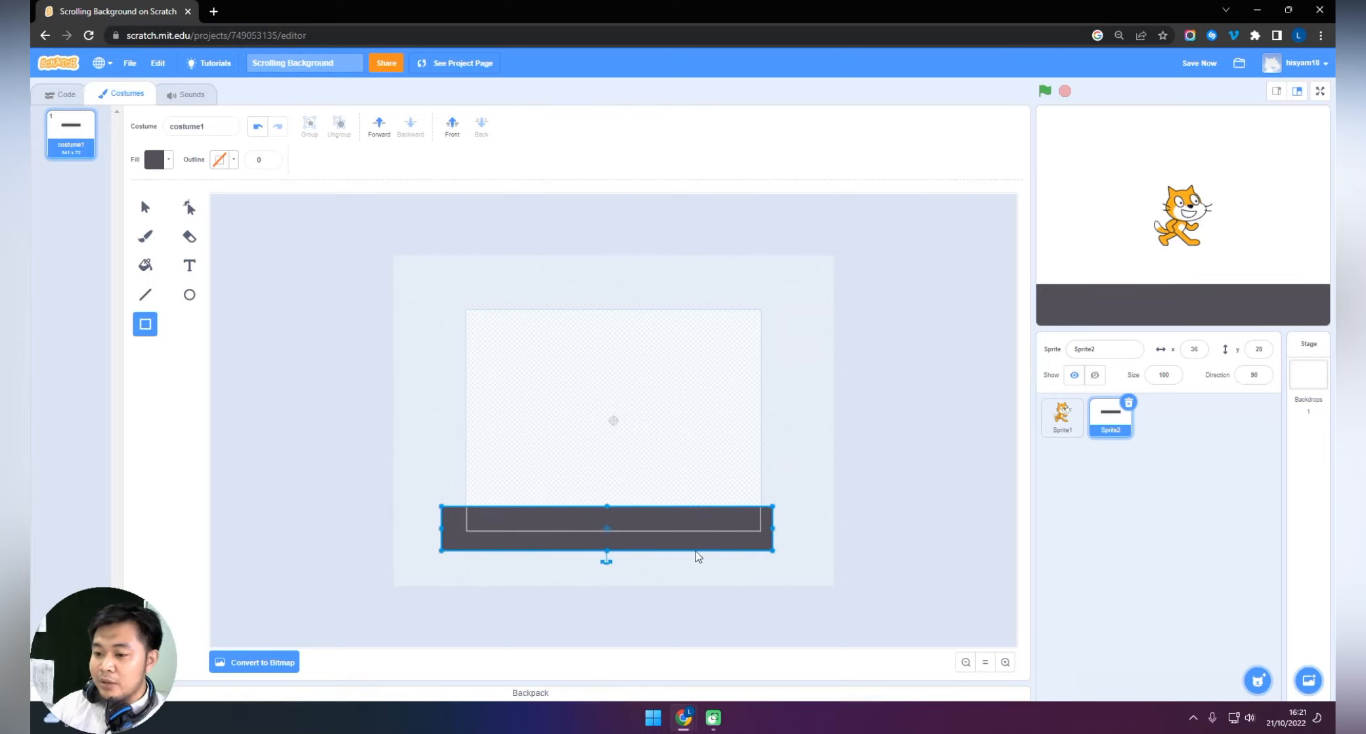
{"action": "left_click_drag", "start_coordinate": [606, 551], "coordinate": [606, 550]}
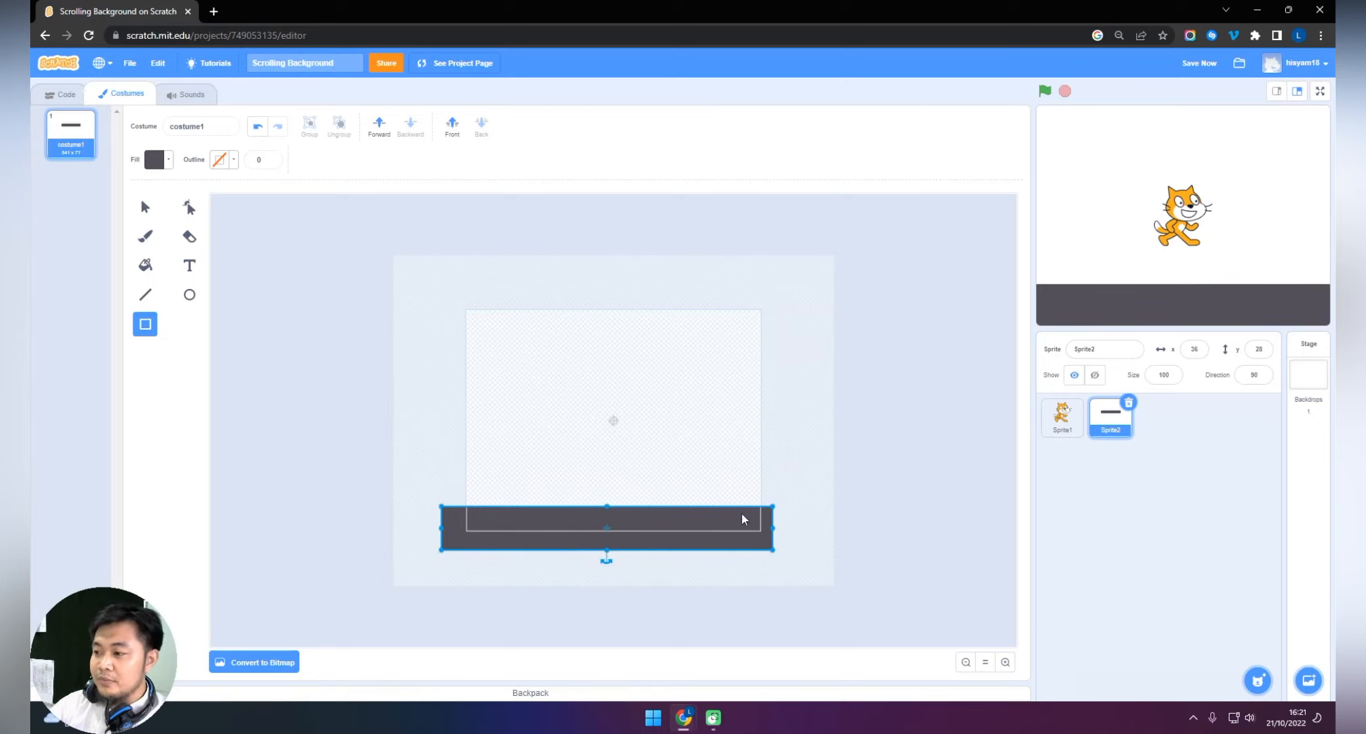
{"action": "mouse_move", "coordinate": [772, 529]}
{"action": "left_mouse_down"}
{"action": "mouse_move", "coordinate": [704, 526]}
{"action": "mouse_move", "coordinate": [749, 525]}
{"action": "left_mouse_up"}
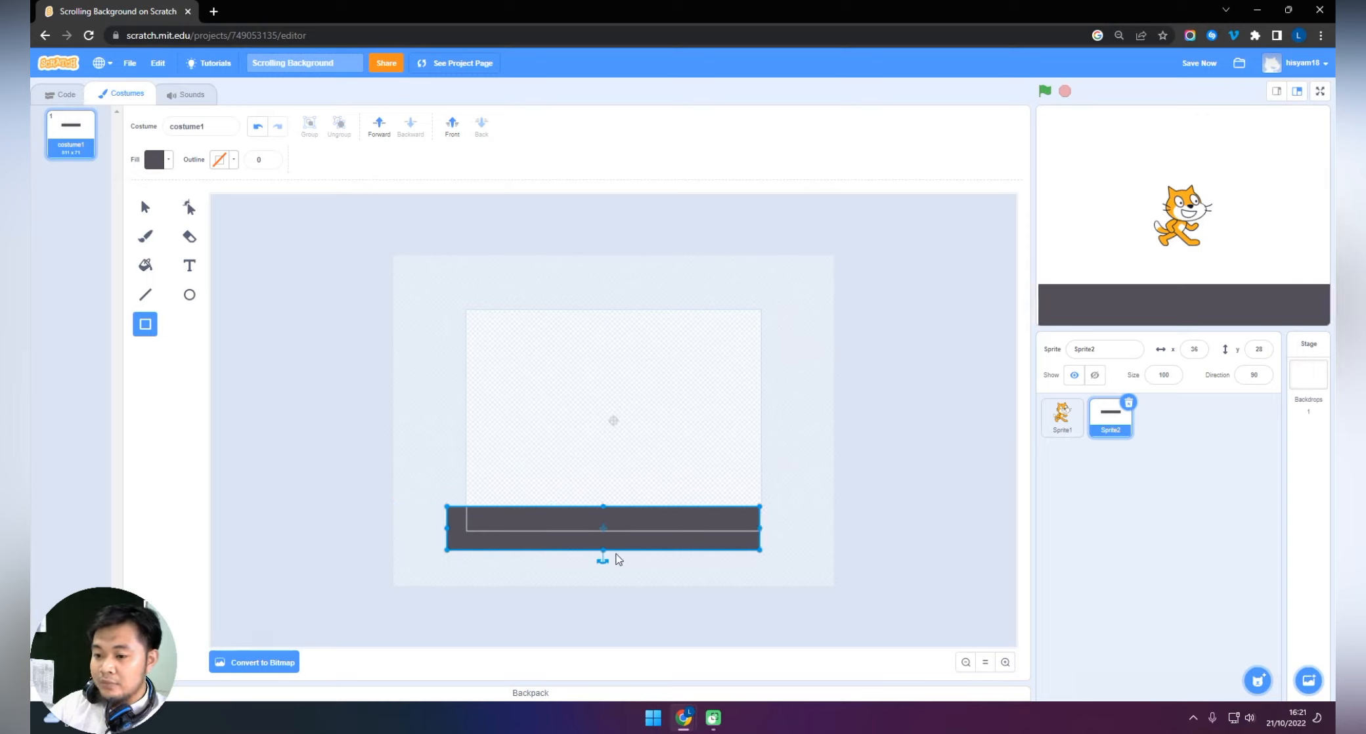
{"action": "left_click_drag", "start_coordinate": [601, 550], "coordinate": [601, 553]}
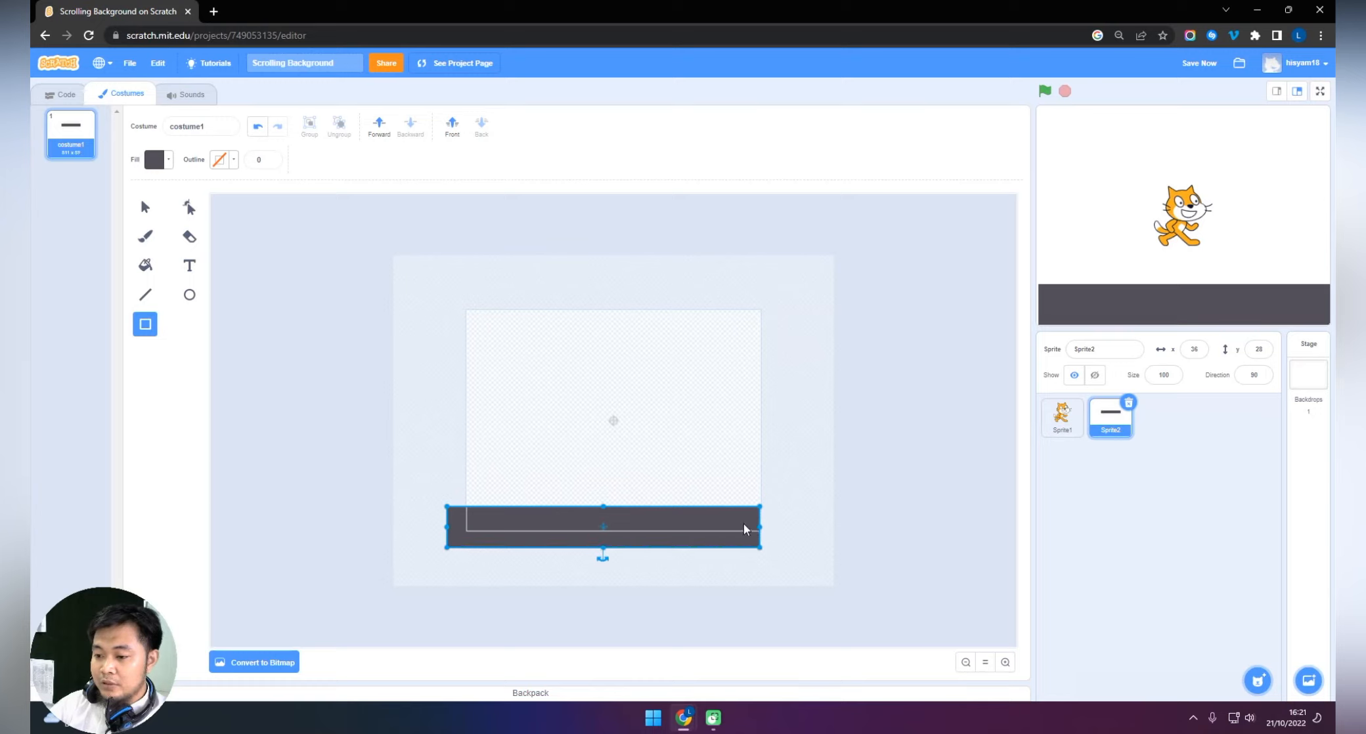
{"action": "left_click_drag", "start_coordinate": [760, 524], "coordinate": [774, 529]}
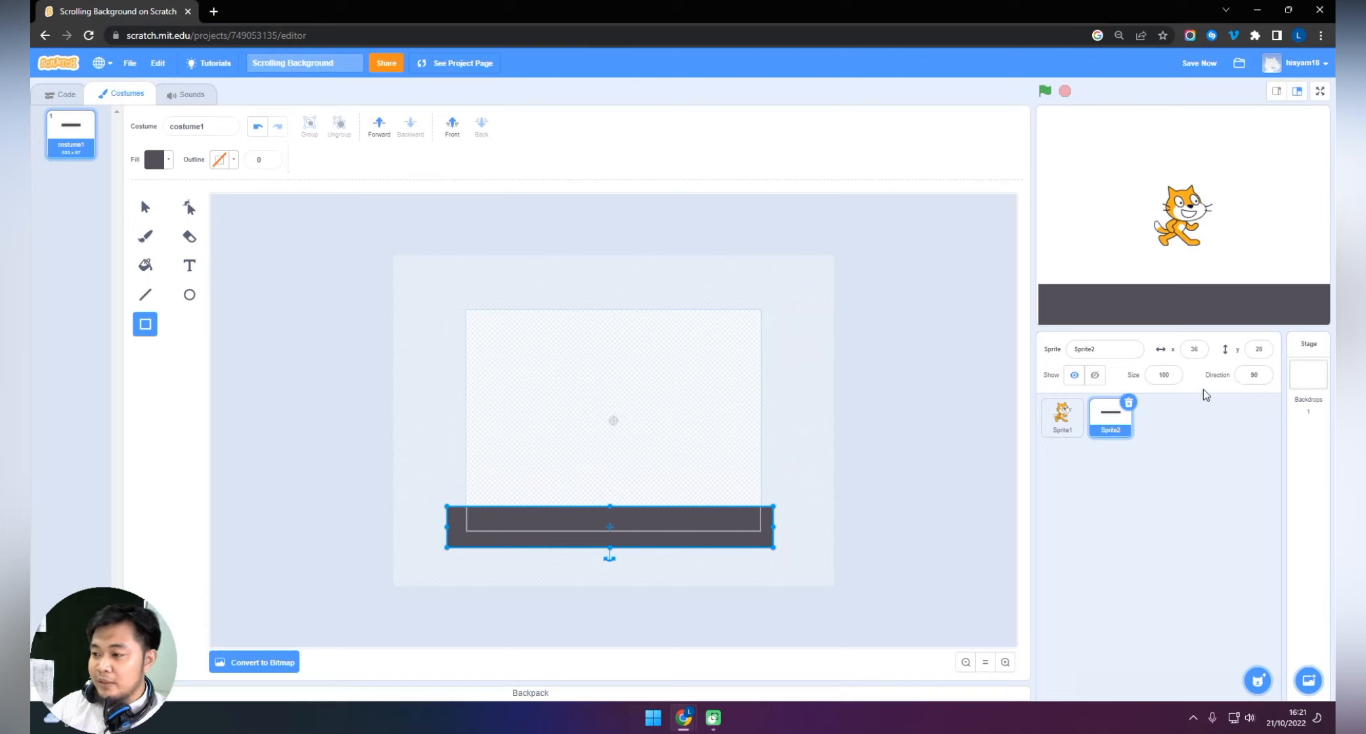
Set the road sprite's x and y position to 0.
{"action": "left_click", "coordinate": [1195, 349]}
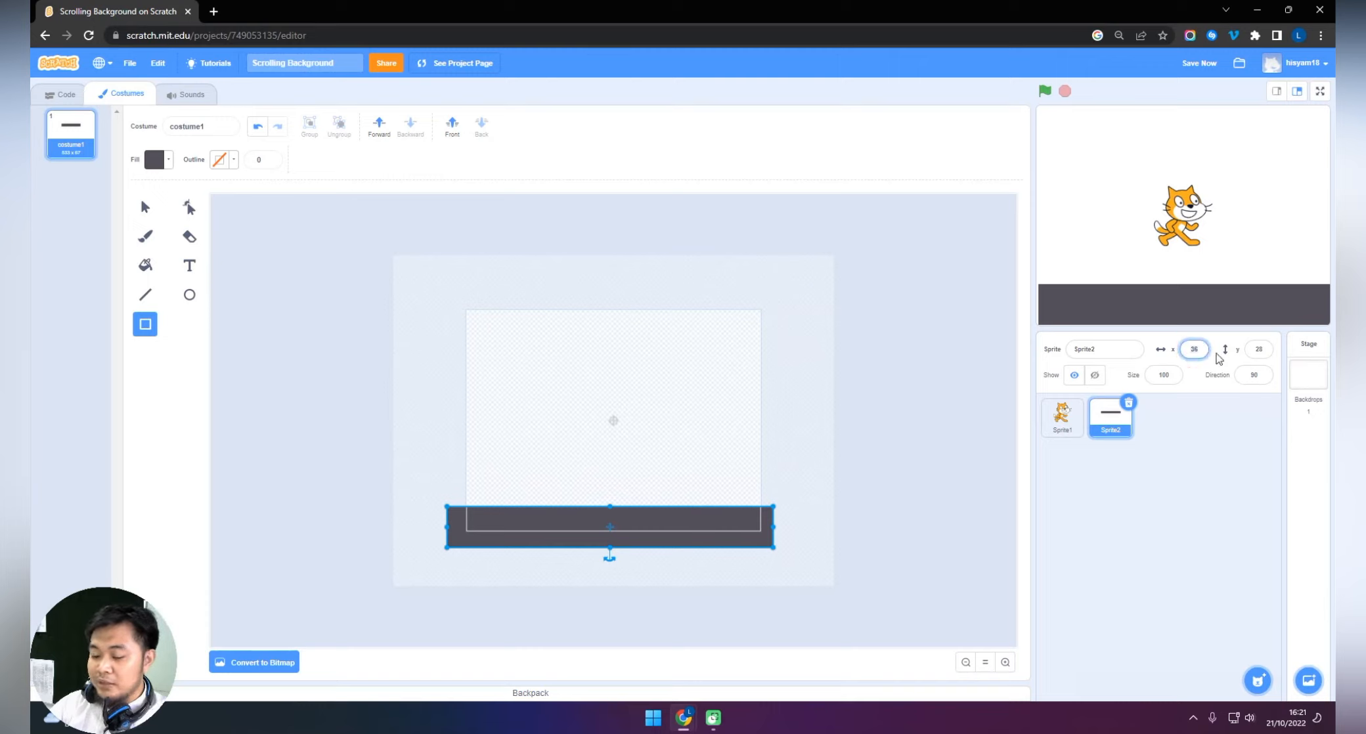
{"action": "type", "text": "0"}
{"action": "left_click", "coordinate": [1259, 349]}
{"action": "type", "text": "0"}
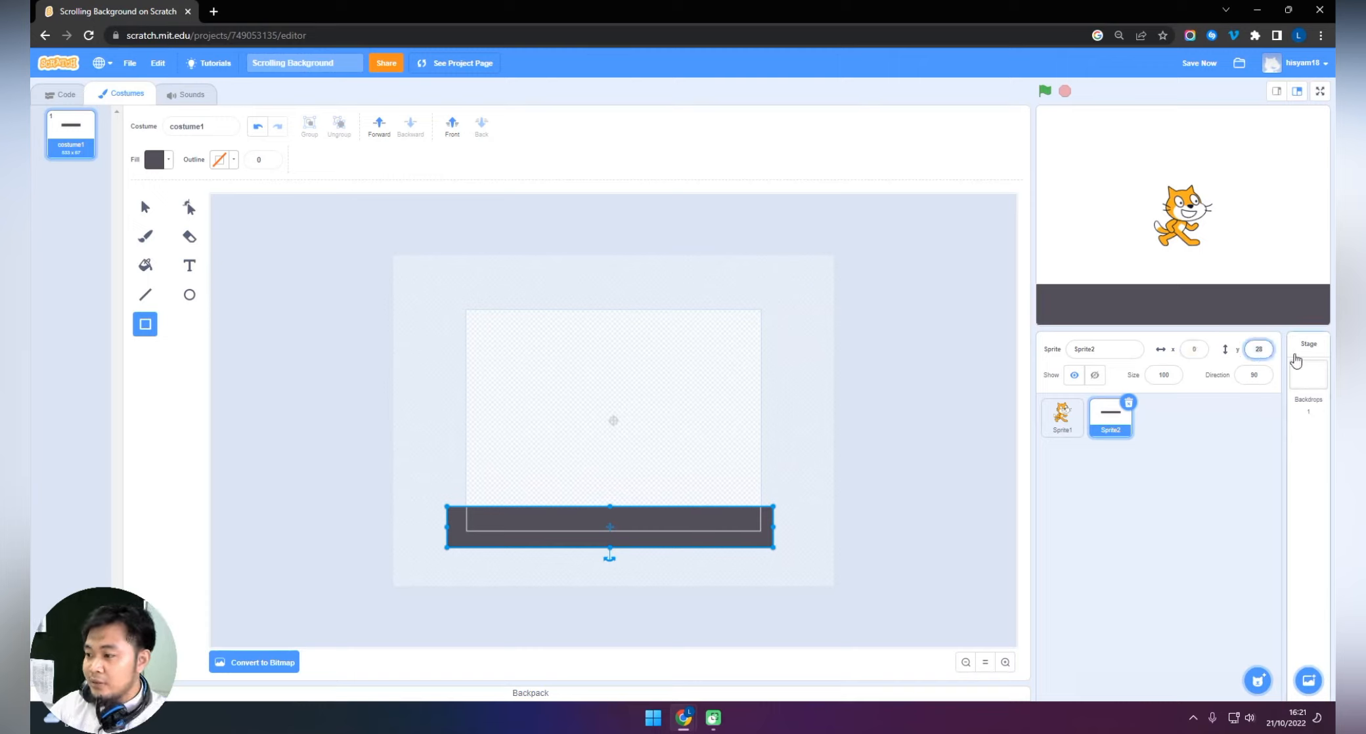
{"action": "left_click", "coordinate": [929, 442]}
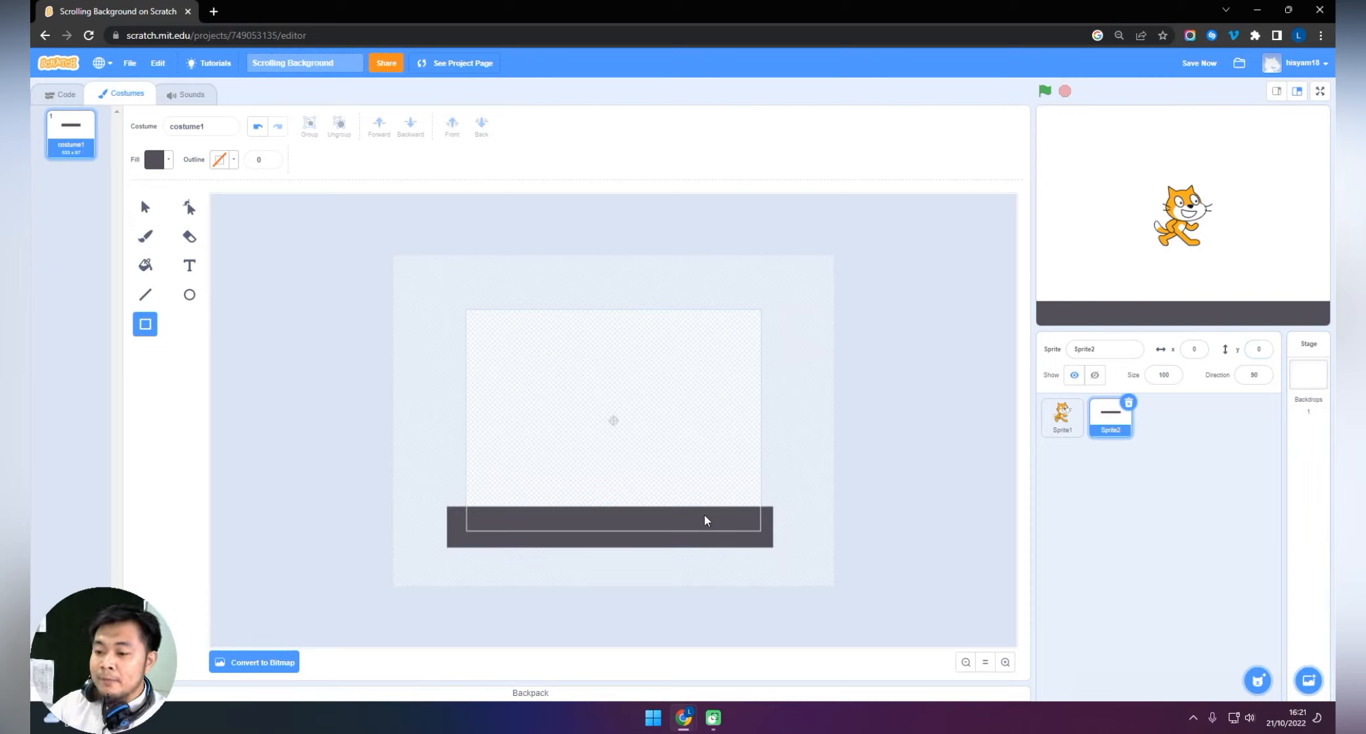
Make the road rectangle slightly taller by raising its upper edge.
{"action": "left_click", "coordinate": [145, 208]}
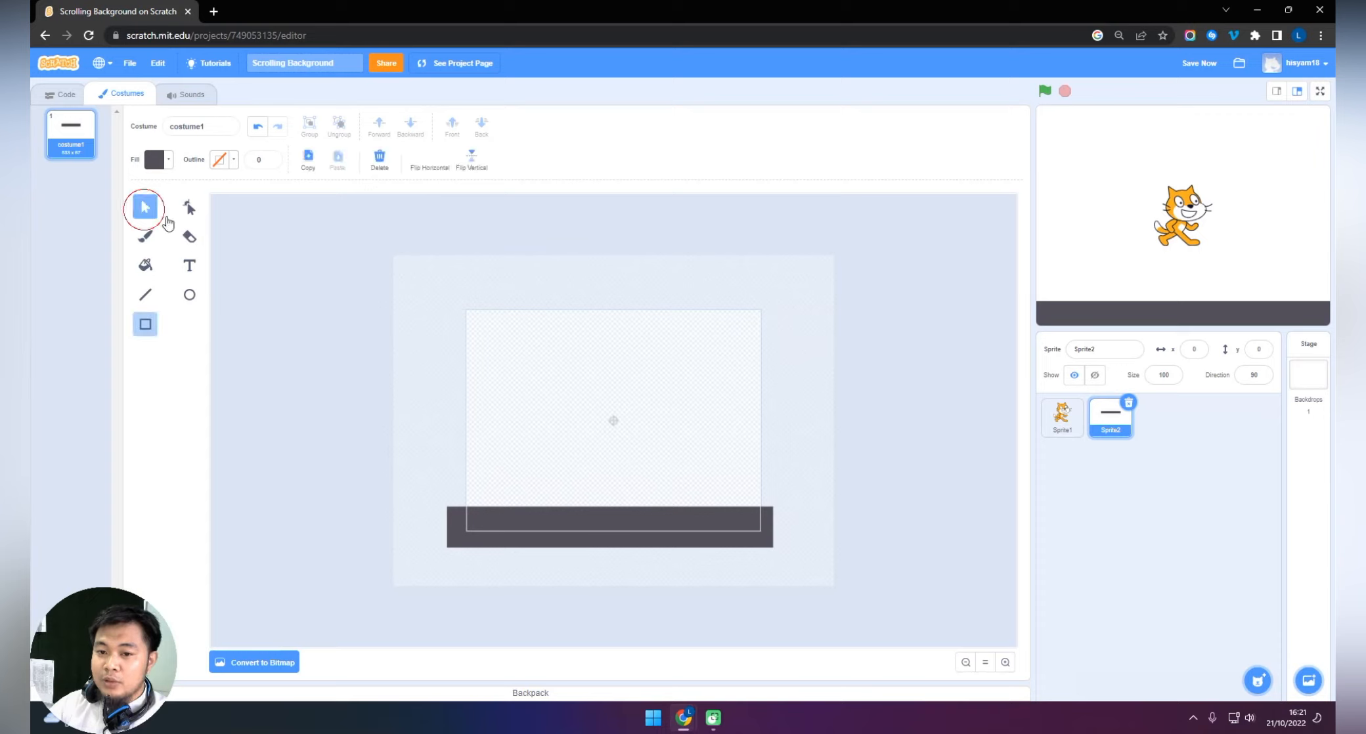
{"action": "left_click", "coordinate": [601, 522]}
{"action": "left_click_drag", "start_coordinate": [609, 506], "coordinate": [609, 502]}
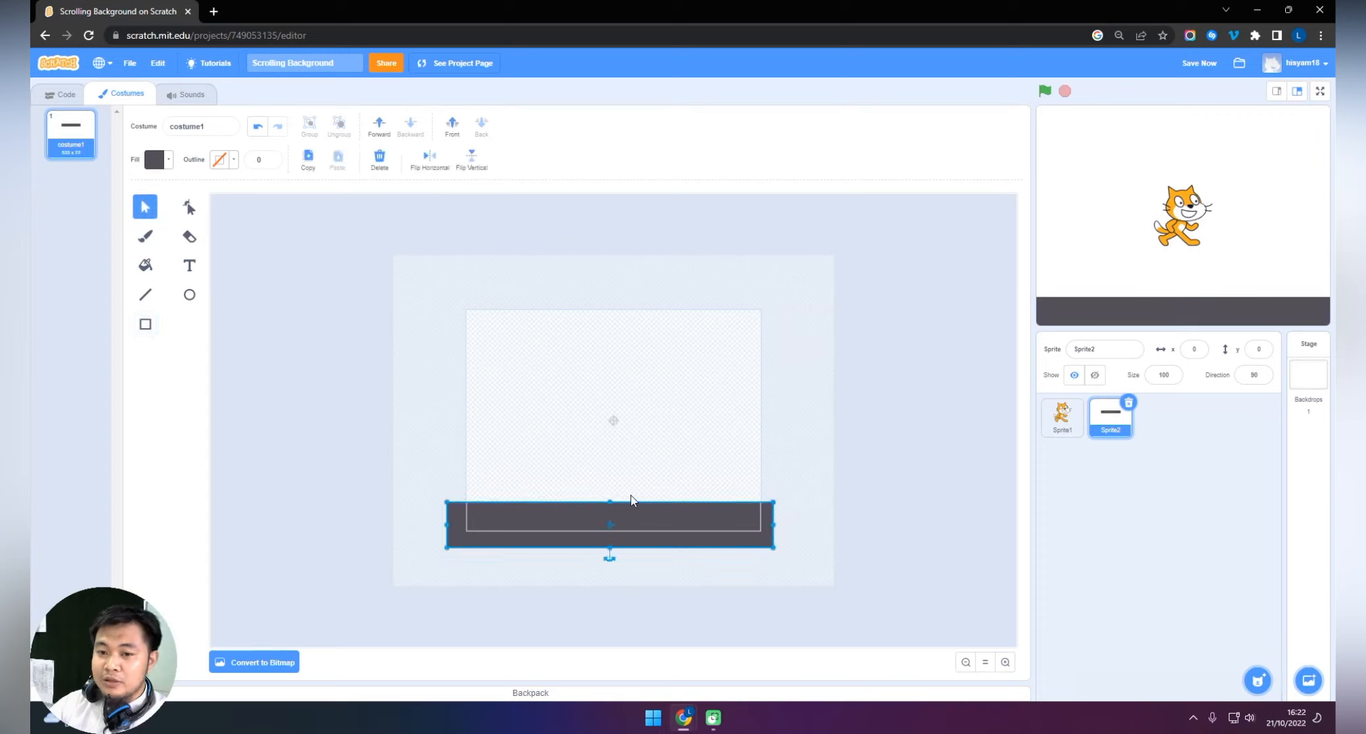
Change the road rectangle's fill to a darker shade with color 53, saturation 20 and brightness 18.
{"action": "left_click", "coordinate": [167, 160]}
{"action": "left_click_drag", "start_coordinate": [141, 302], "coordinate": [136, 304]}
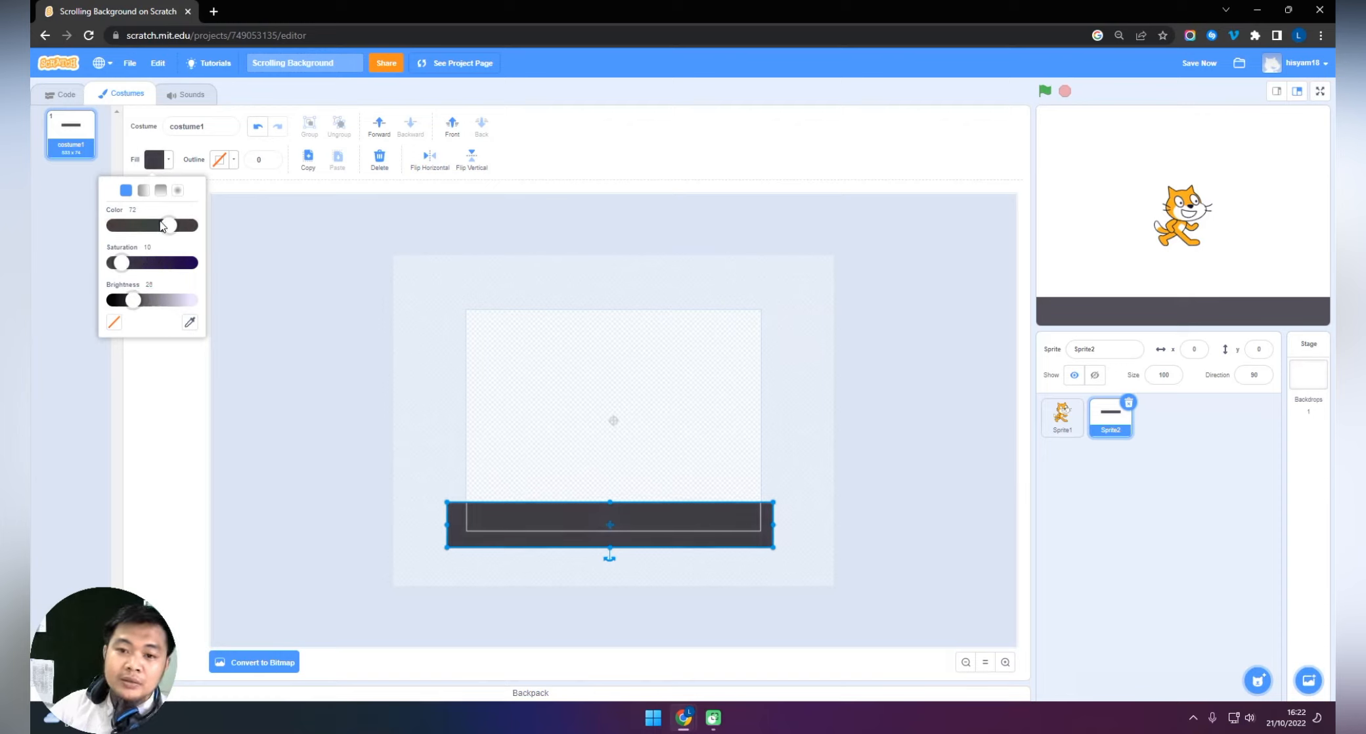
{"action": "left_click_drag", "start_coordinate": [168, 226], "coordinate": [128, 309]}
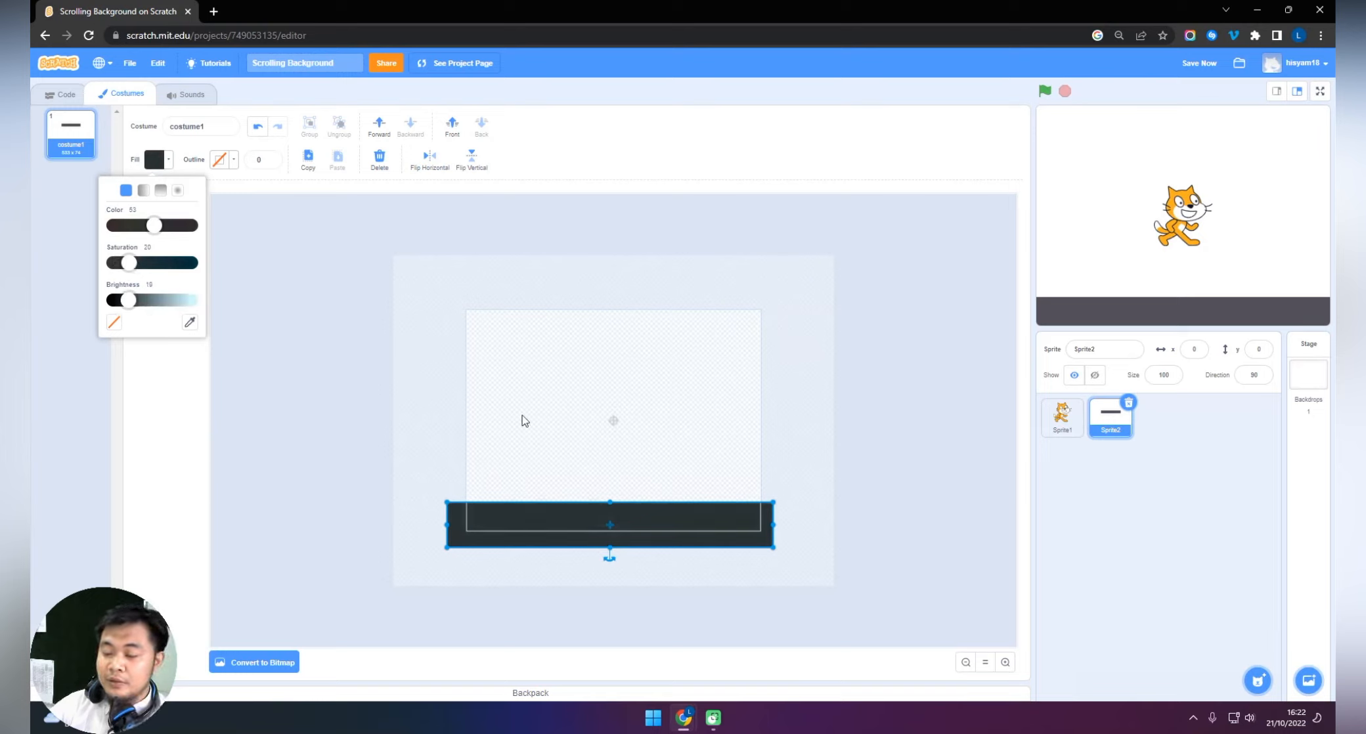
{"action": "left_click", "coordinate": [850, 462]}
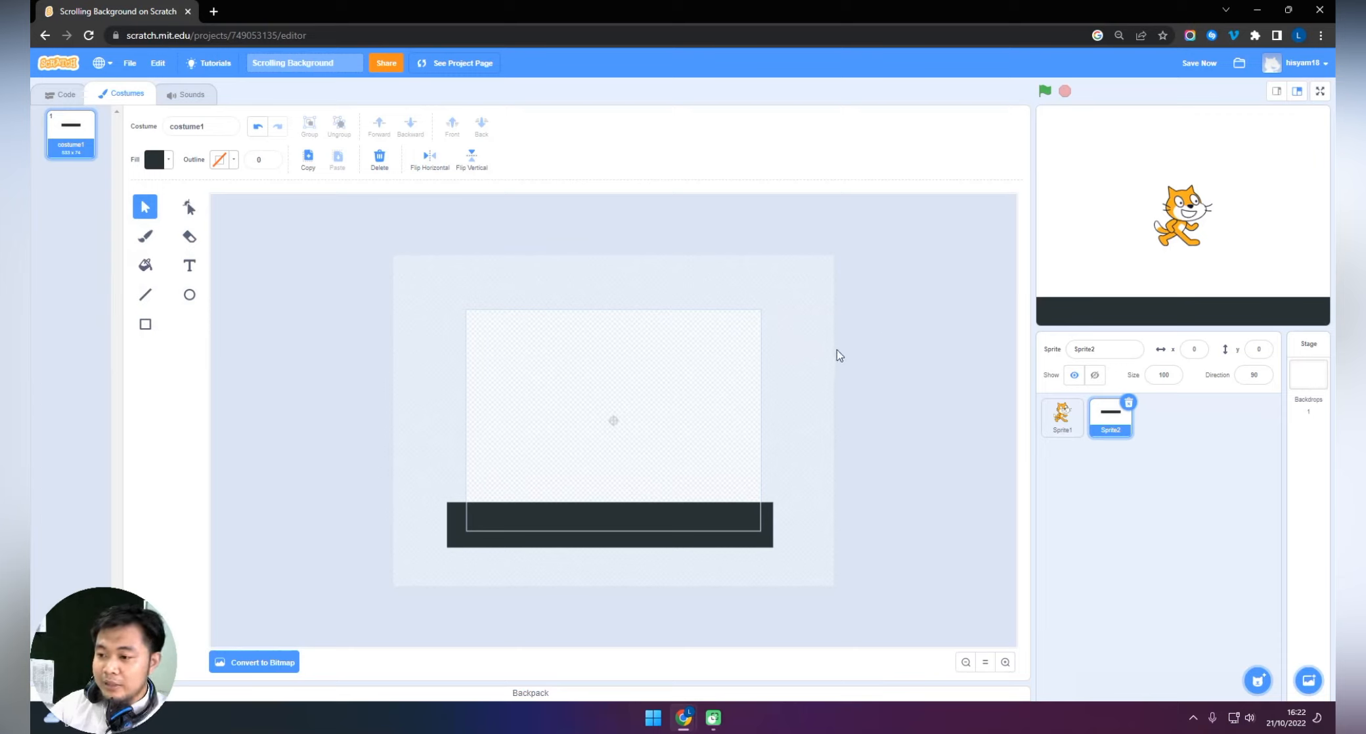
{"action": "left_click", "coordinate": [722, 515]}
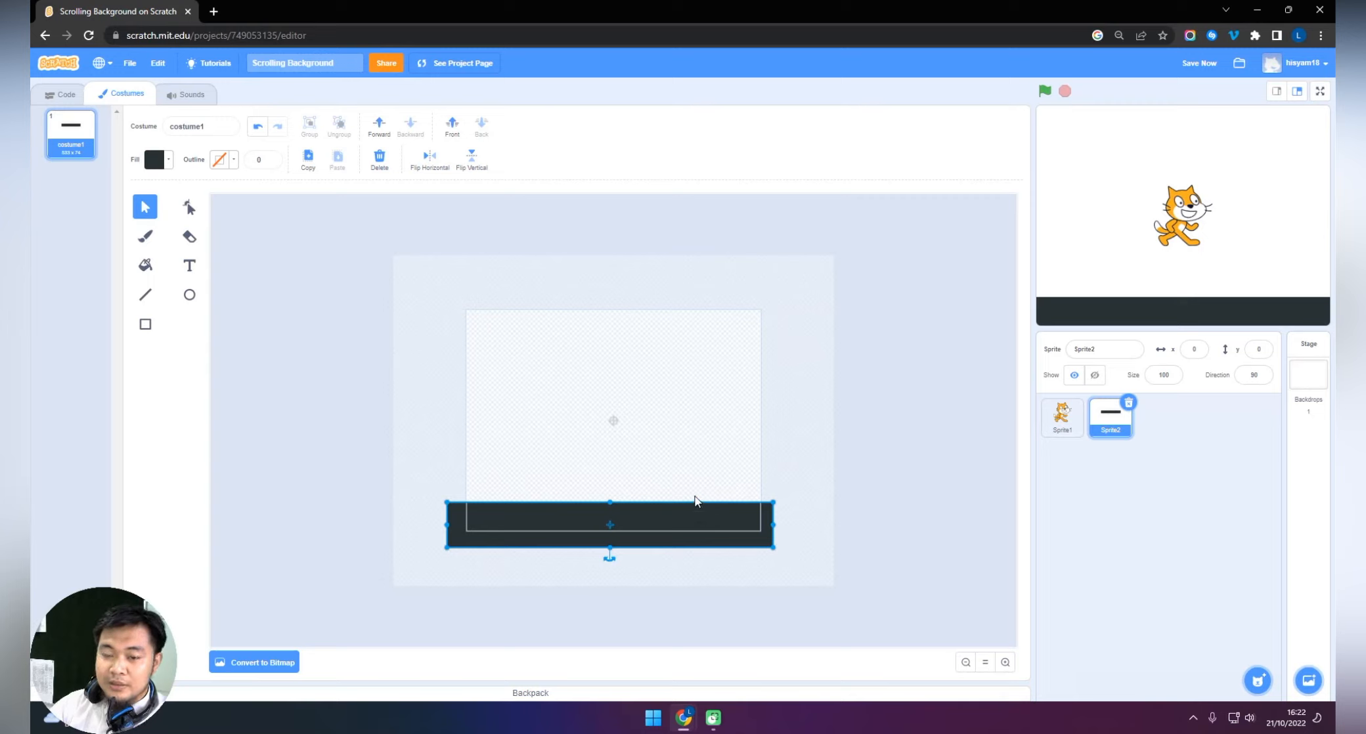
{"action": "left_click", "coordinate": [898, 368]}
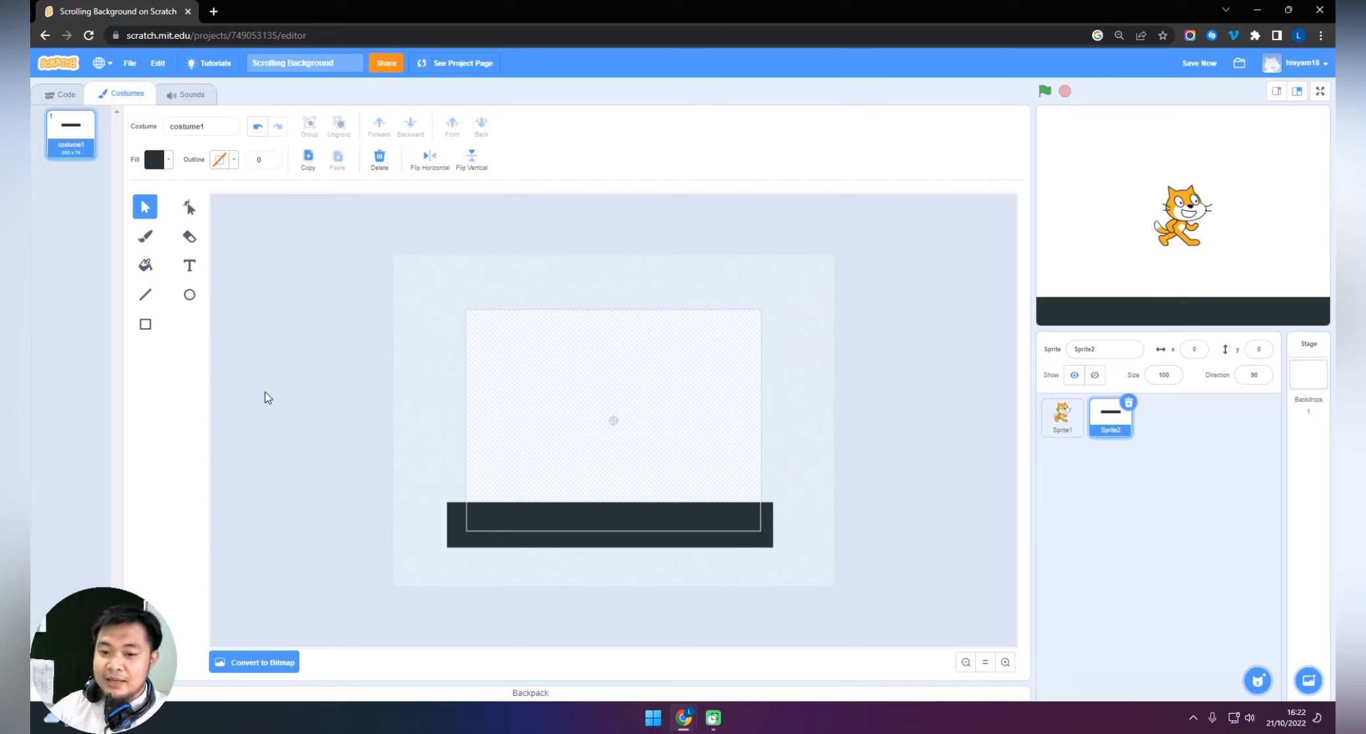
Set up the Line tool with a bright off-white outline, color 12 and saturation 2, and a thicker line width.
{"action": "left_click", "coordinate": [145, 297]}
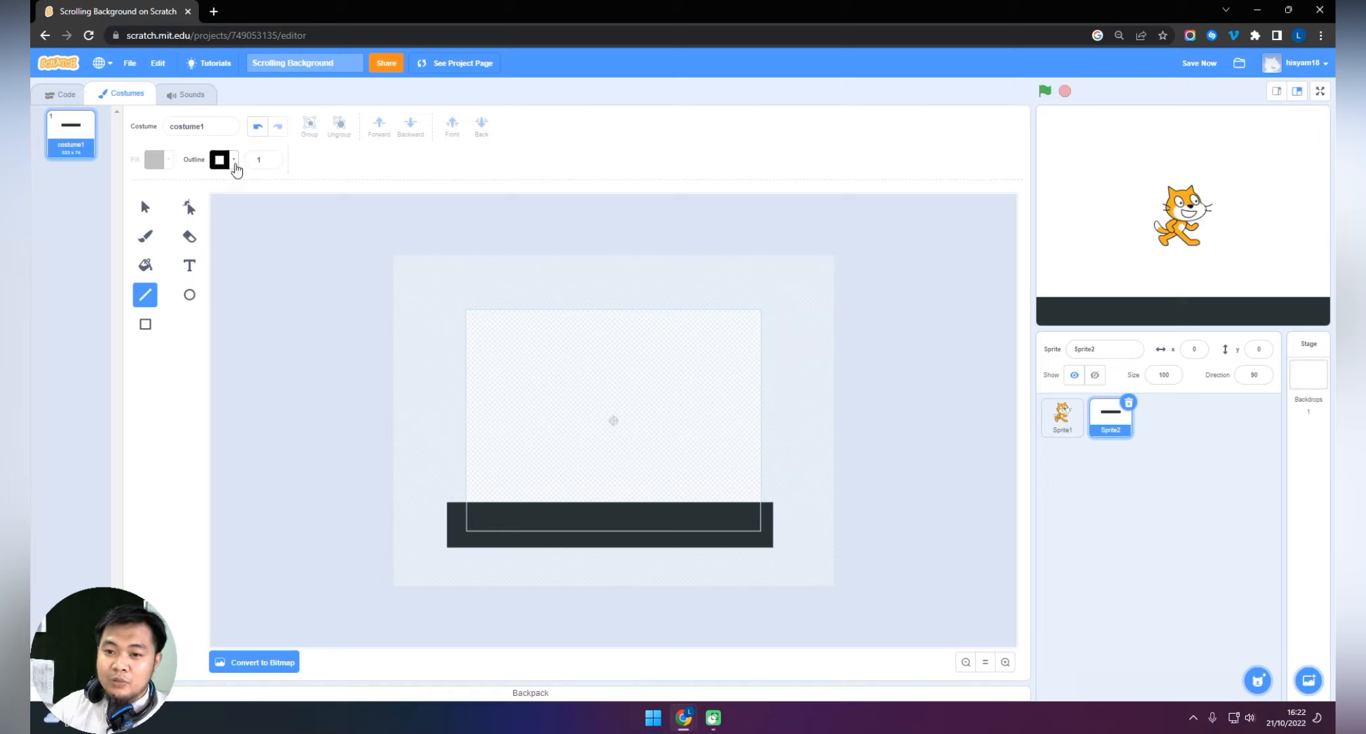
{"action": "left_click", "coordinate": [234, 161]}
{"action": "left_click_drag", "start_coordinate": [179, 300], "coordinate": [196, 301]}
{"action": "left_click_drag", "start_coordinate": [180, 231], "coordinate": [184, 230]}
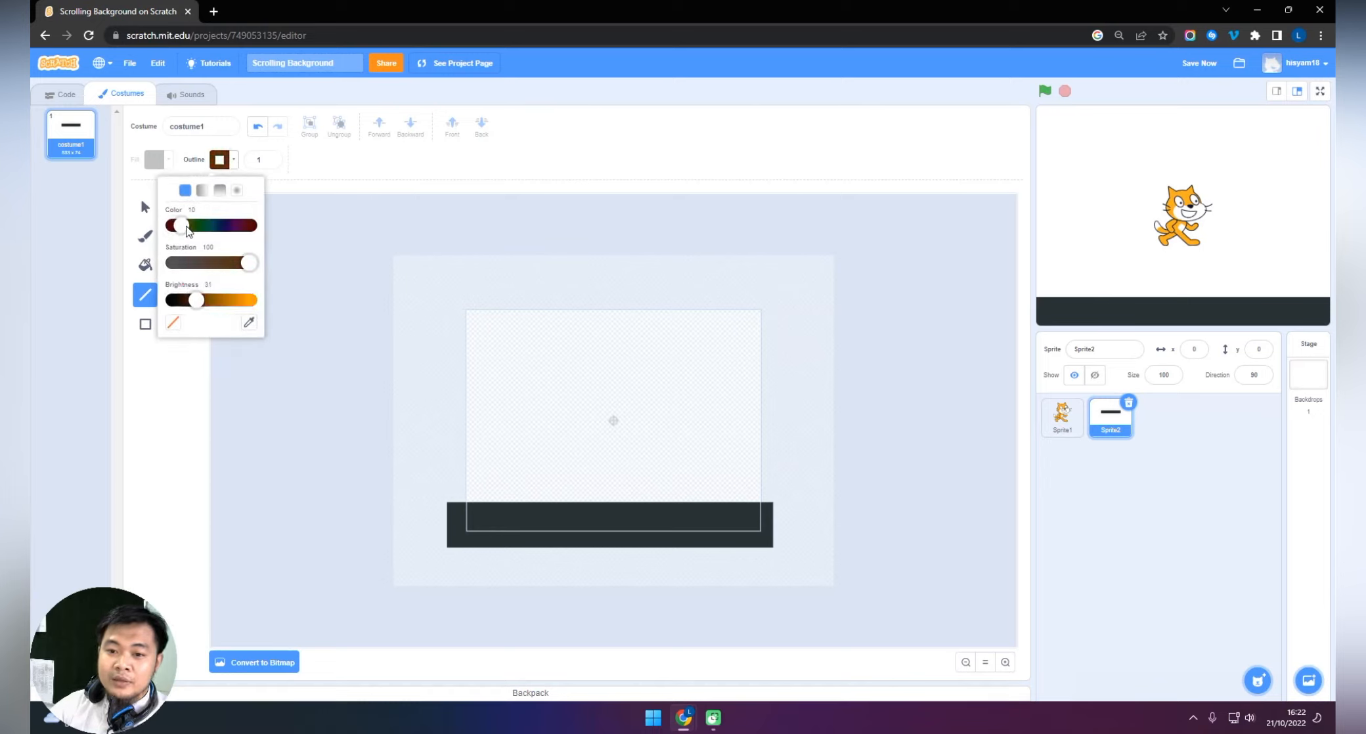
{"action": "left_click_drag", "start_coordinate": [250, 264], "coordinate": [246, 300]}
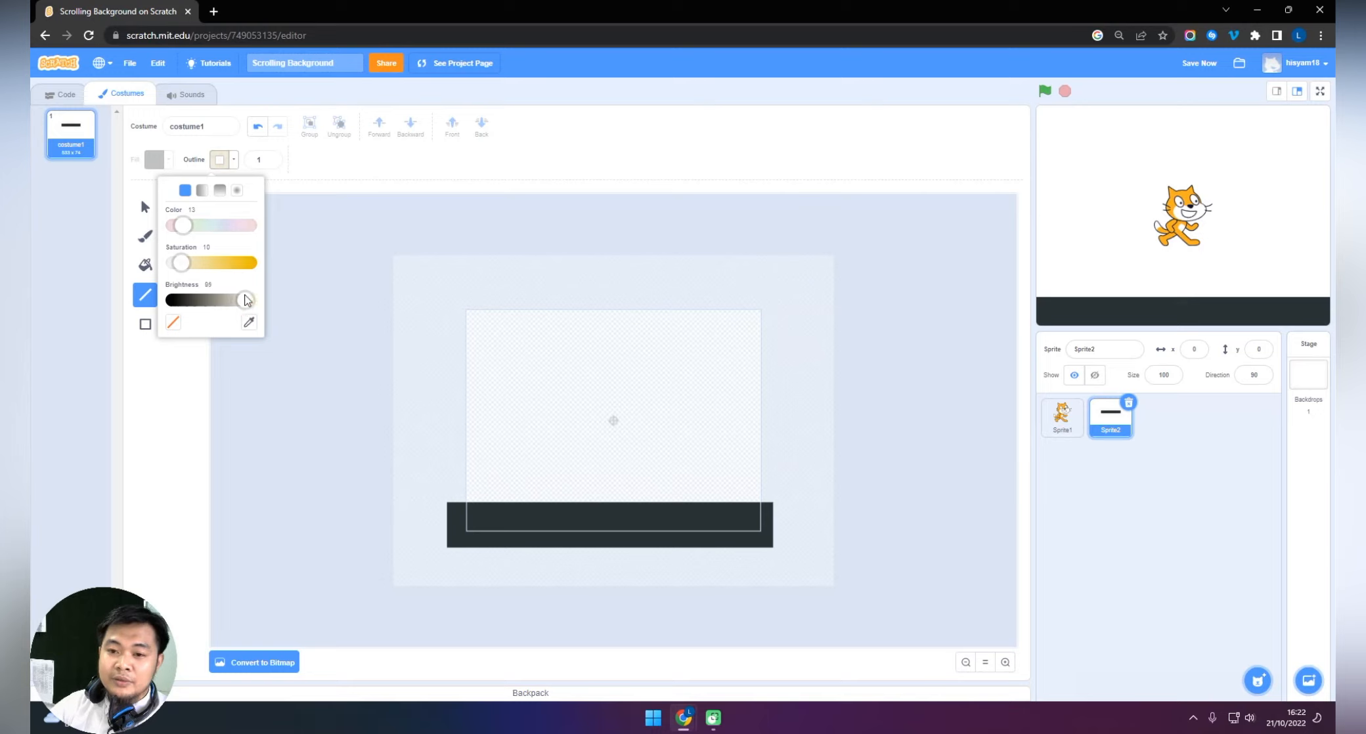
{"action": "left_click_drag", "start_coordinate": [184, 264], "coordinate": [177, 267]}
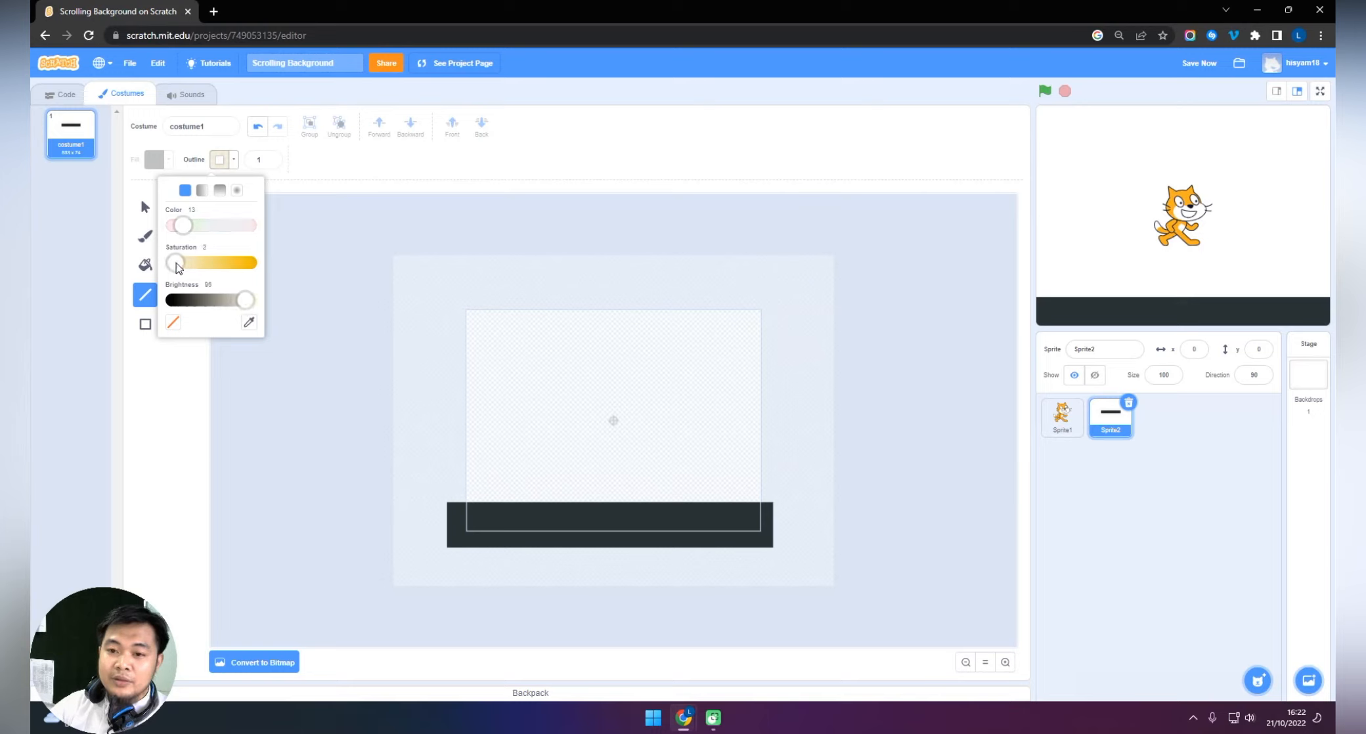
{"action": "left_click", "coordinate": [282, 220]}
{"action": "left_click", "coordinate": [259, 159]}
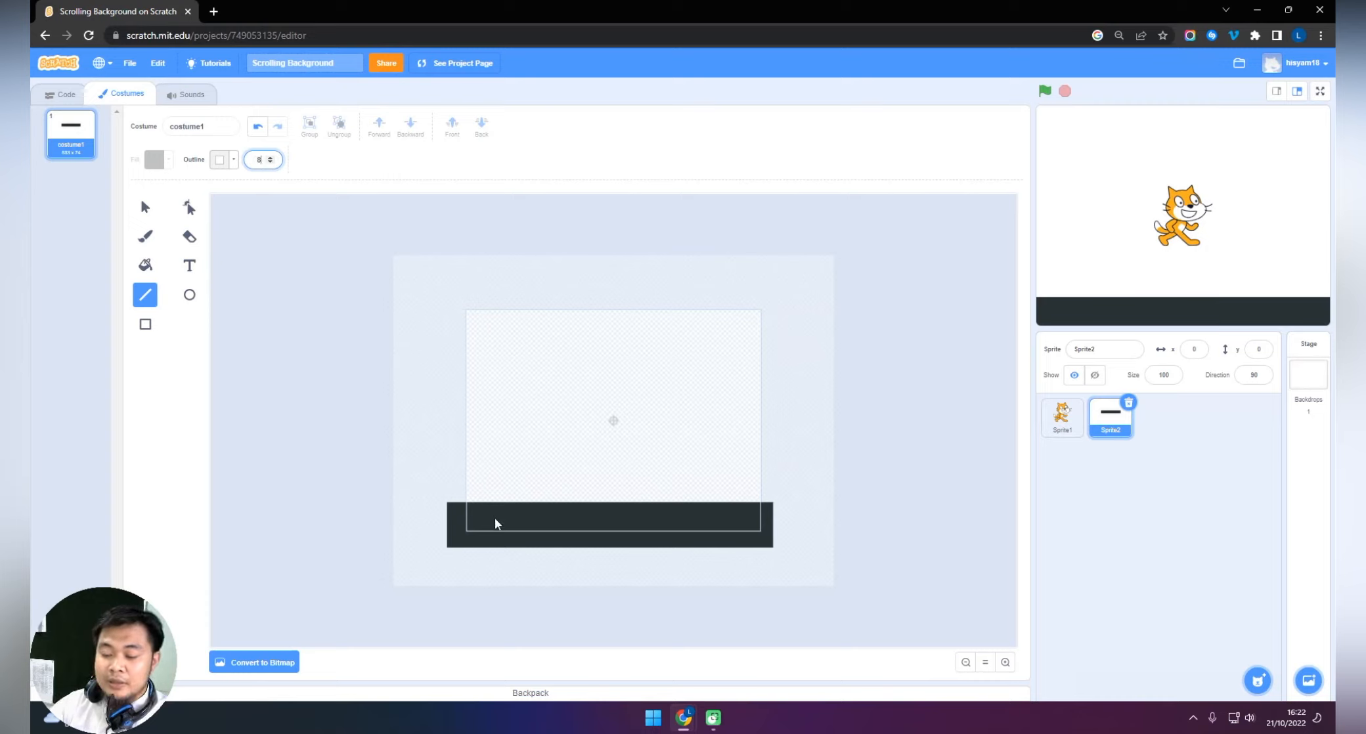
Draw a short horizontal lane dash on the upper part of the road, just inside the stage's left edge.
{"action": "left_click_drag", "start_coordinate": [478, 518], "coordinate": [485, 520]}
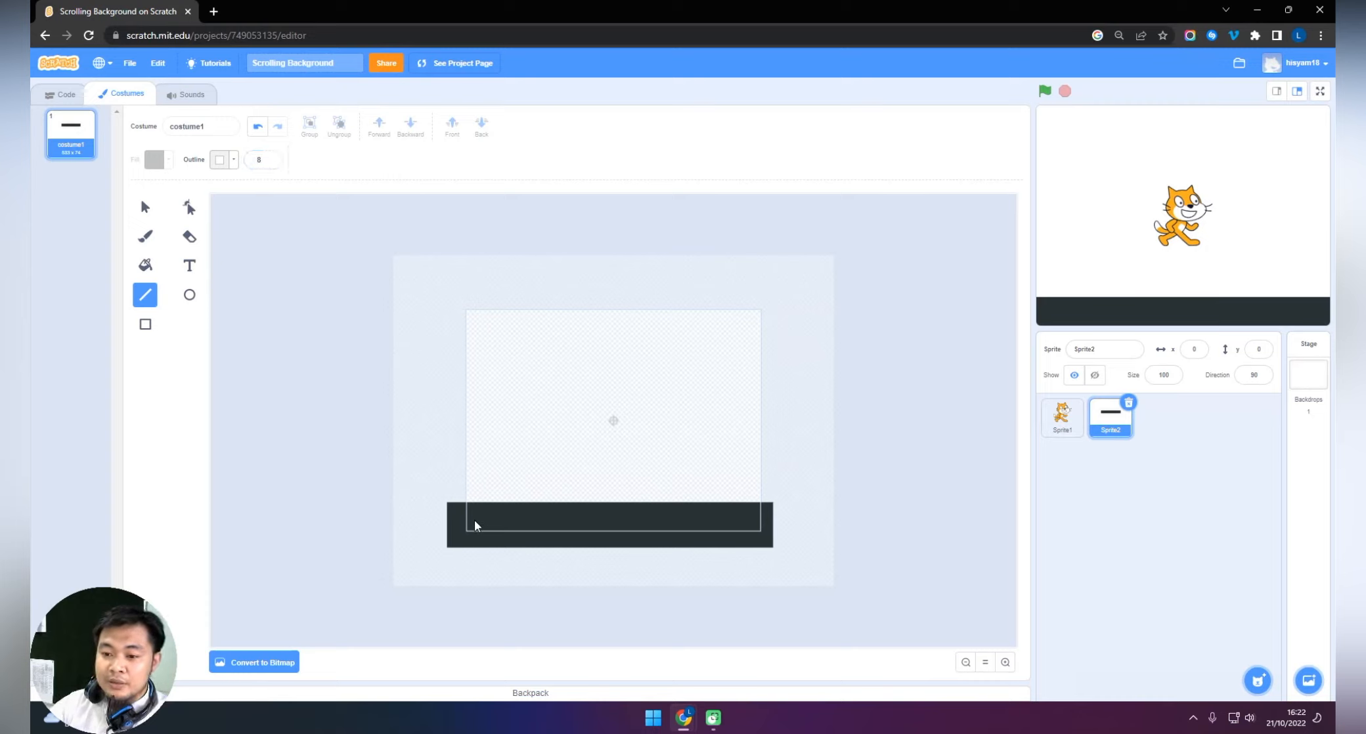
{"action": "left_click", "coordinate": [471, 511]}
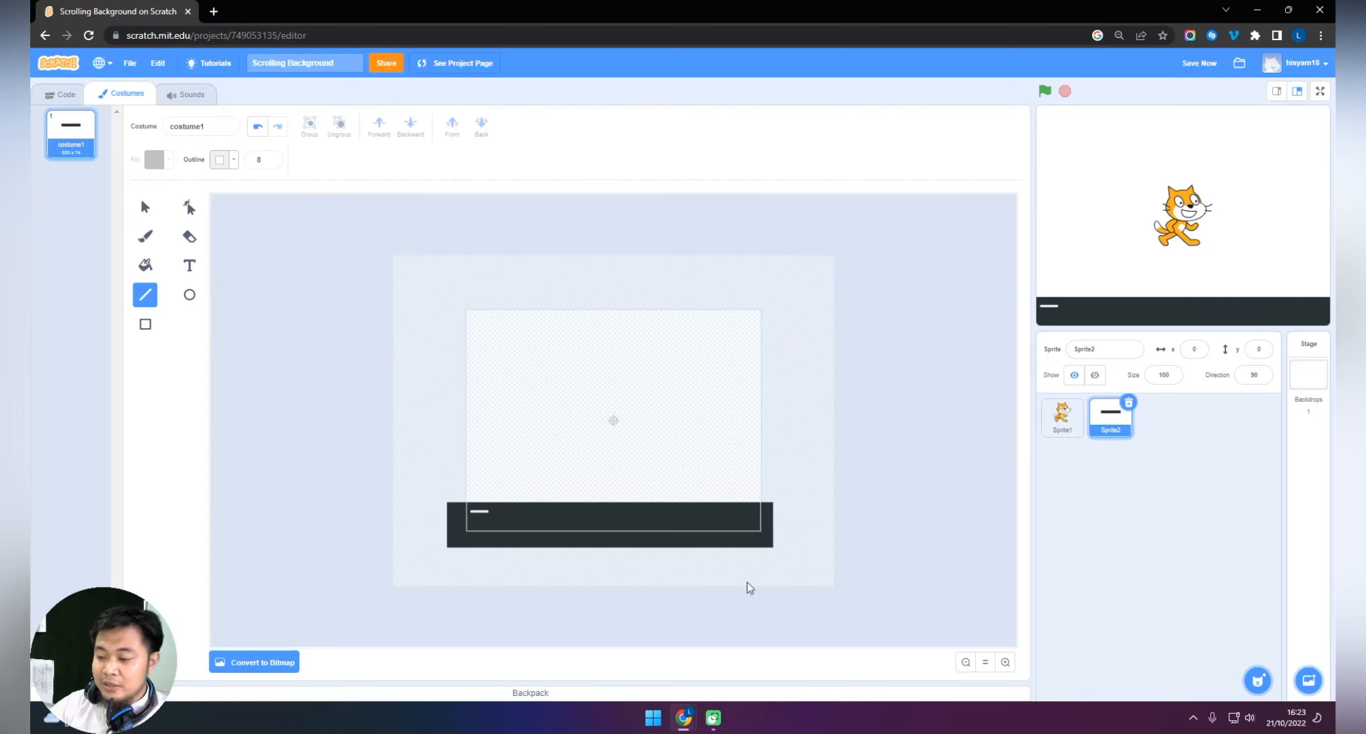
Duplicate the lane dash into an evenly spaced row of four dashes along the road.
{"action": "left_click", "coordinate": [1004, 662]}
{"action": "left_click", "coordinate": [1004, 662]}
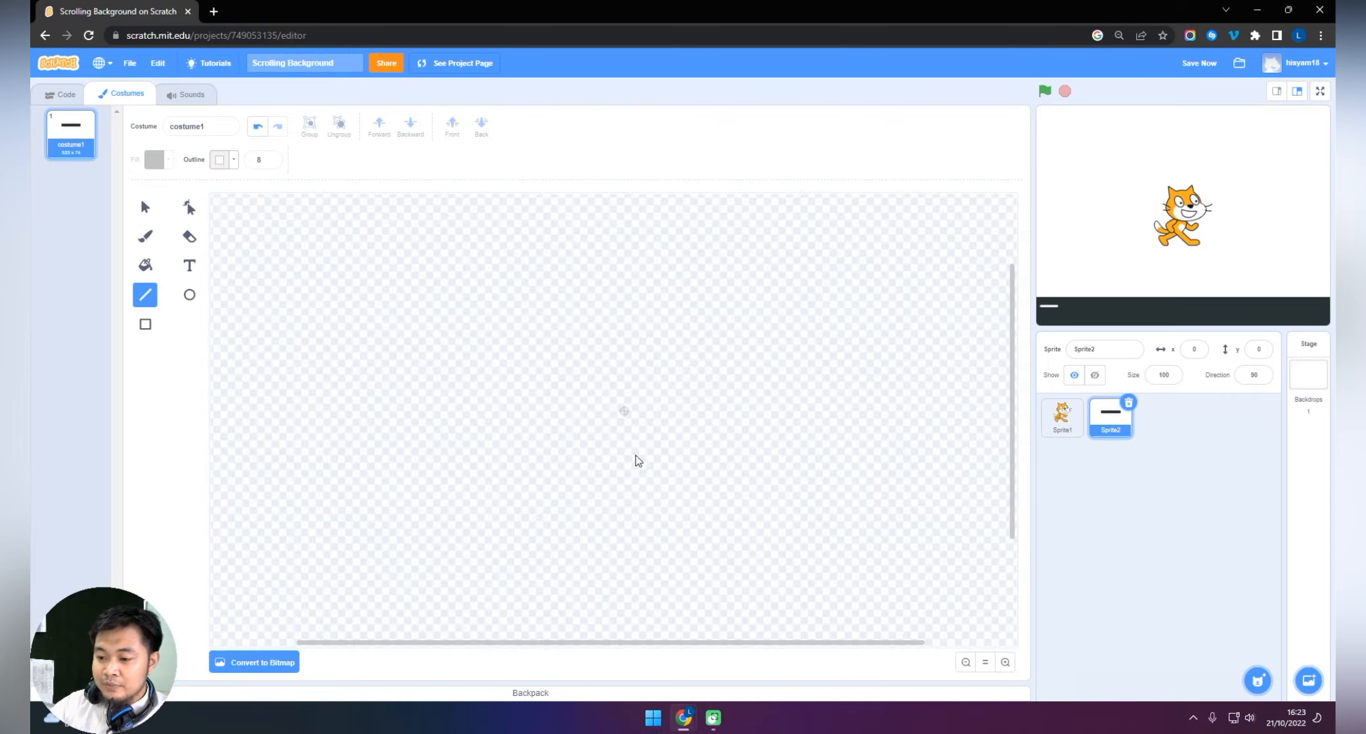
{"action": "scroll", "coordinate": [637, 461], "scroll_direction": "down", "scroll_amount": 3}
{"action": "scroll", "coordinate": [578, 650], "scroll_direction": "left", "scroll_amount": 3}
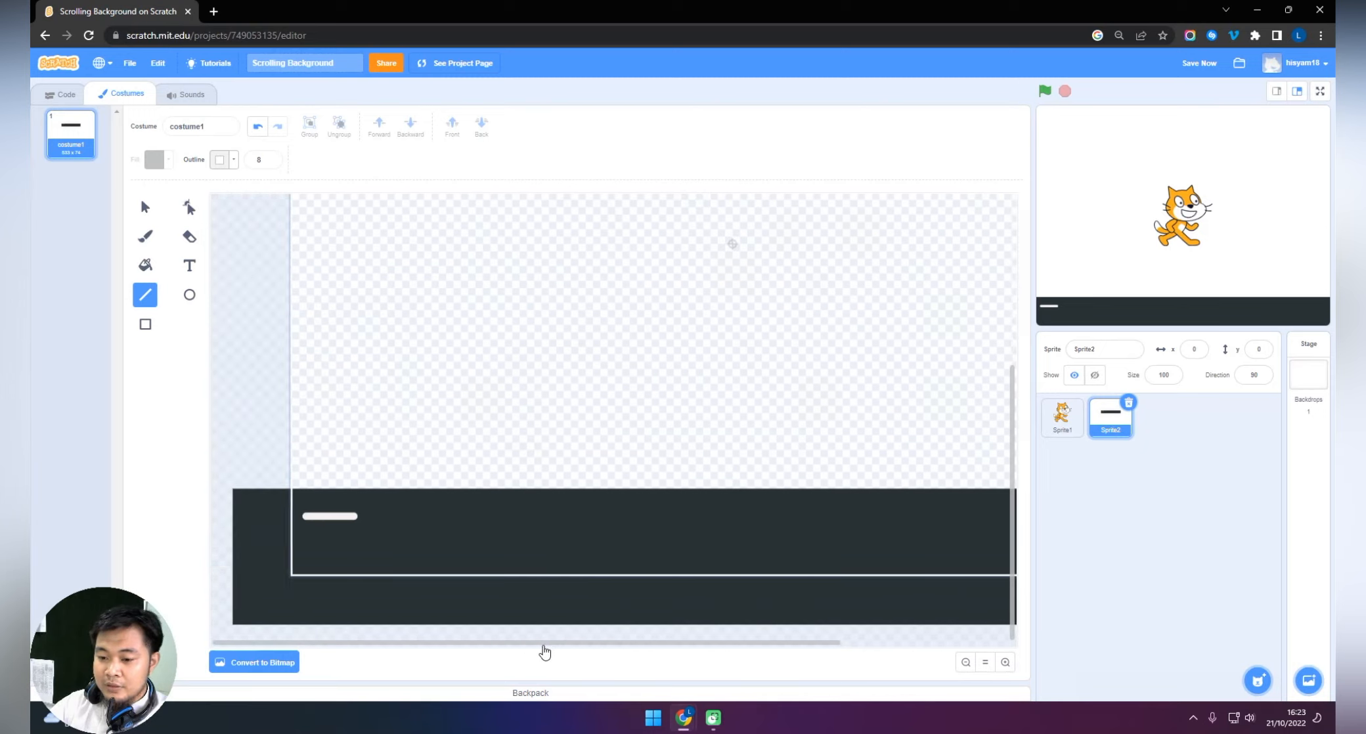
{"action": "left_click", "coordinate": [151, 217]}
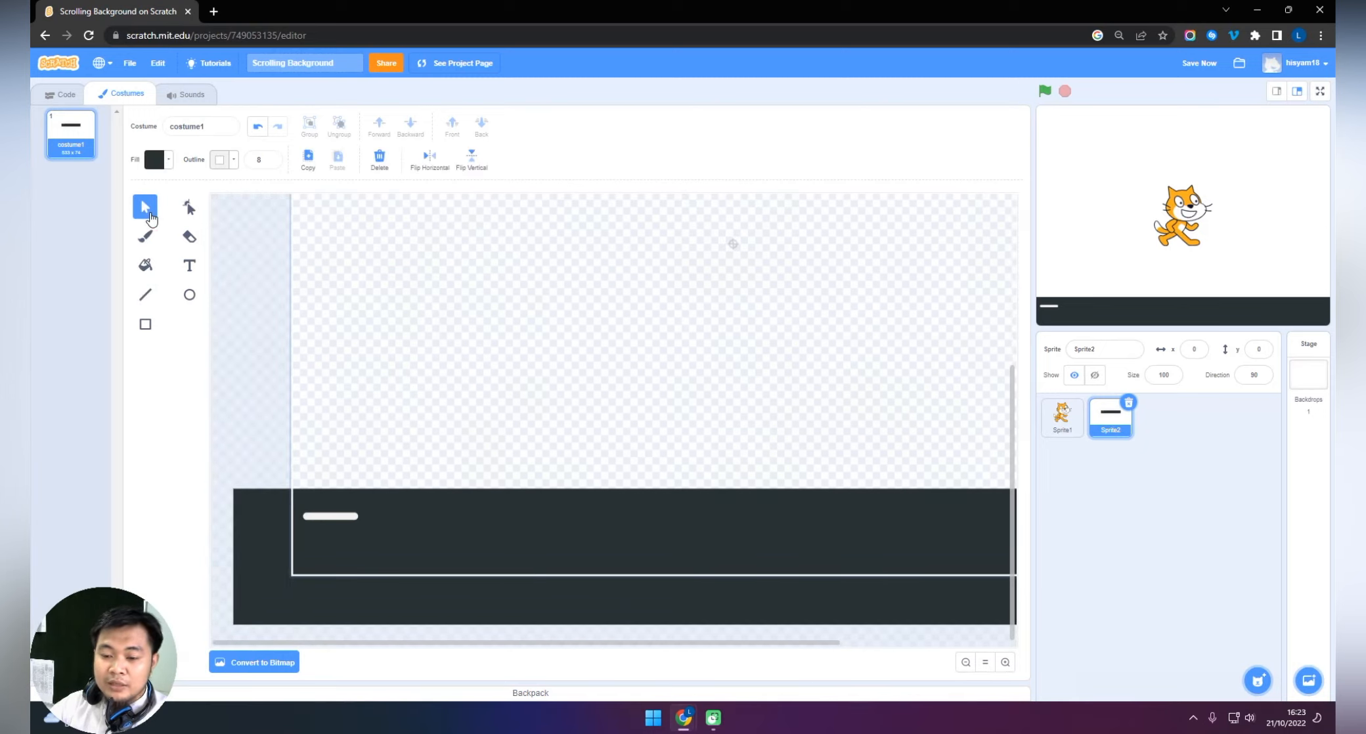
{"action": "left_click", "coordinate": [411, 536]}
{"action": "left_click", "coordinate": [335, 517]}
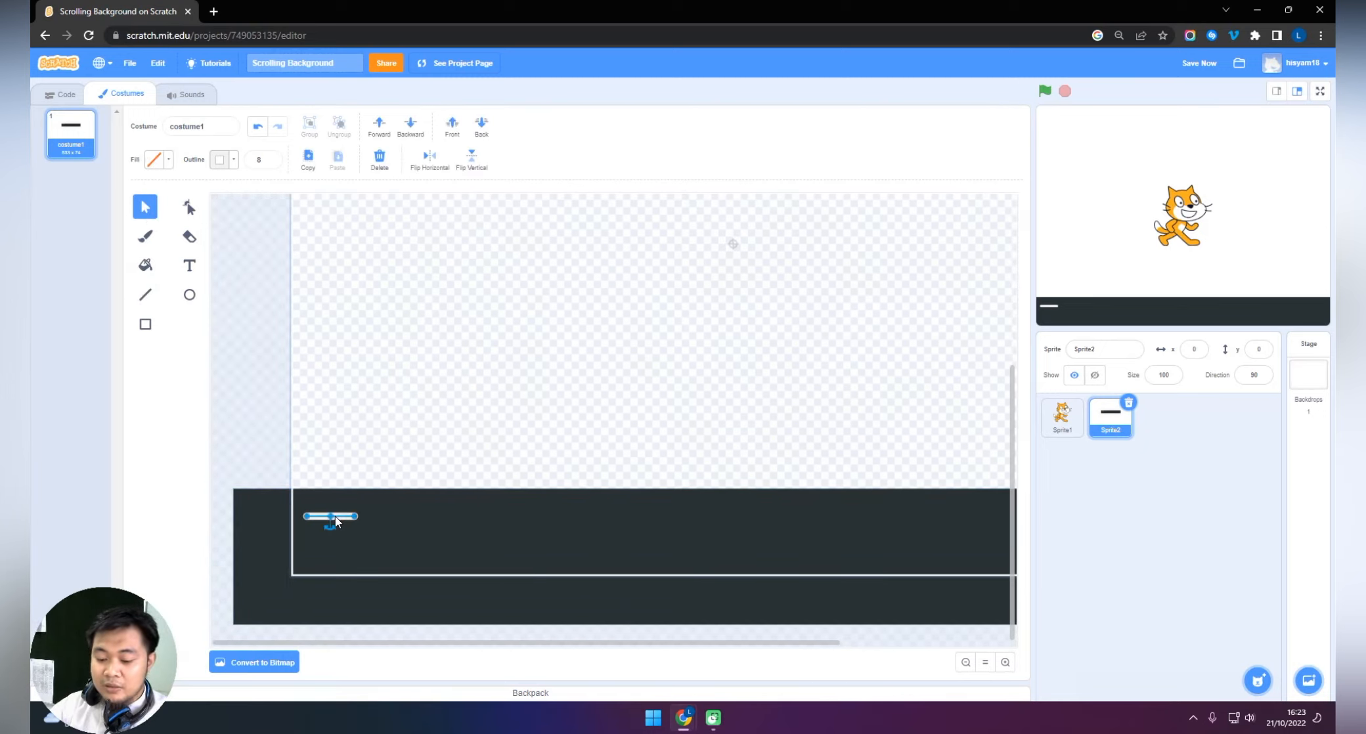
{"action": "key", "text": "ctrl+c"}
{"action": "key", "text": "ctrl+v"}
{"action": "left_click_drag", "start_coordinate": [328, 522], "coordinate": [456, 515]}
{"action": "left_click", "coordinate": [330, 518], "text": "shift"}
{"action": "key", "text": "ctrl+c"}
{"action": "key", "text": "ctrl+v"}
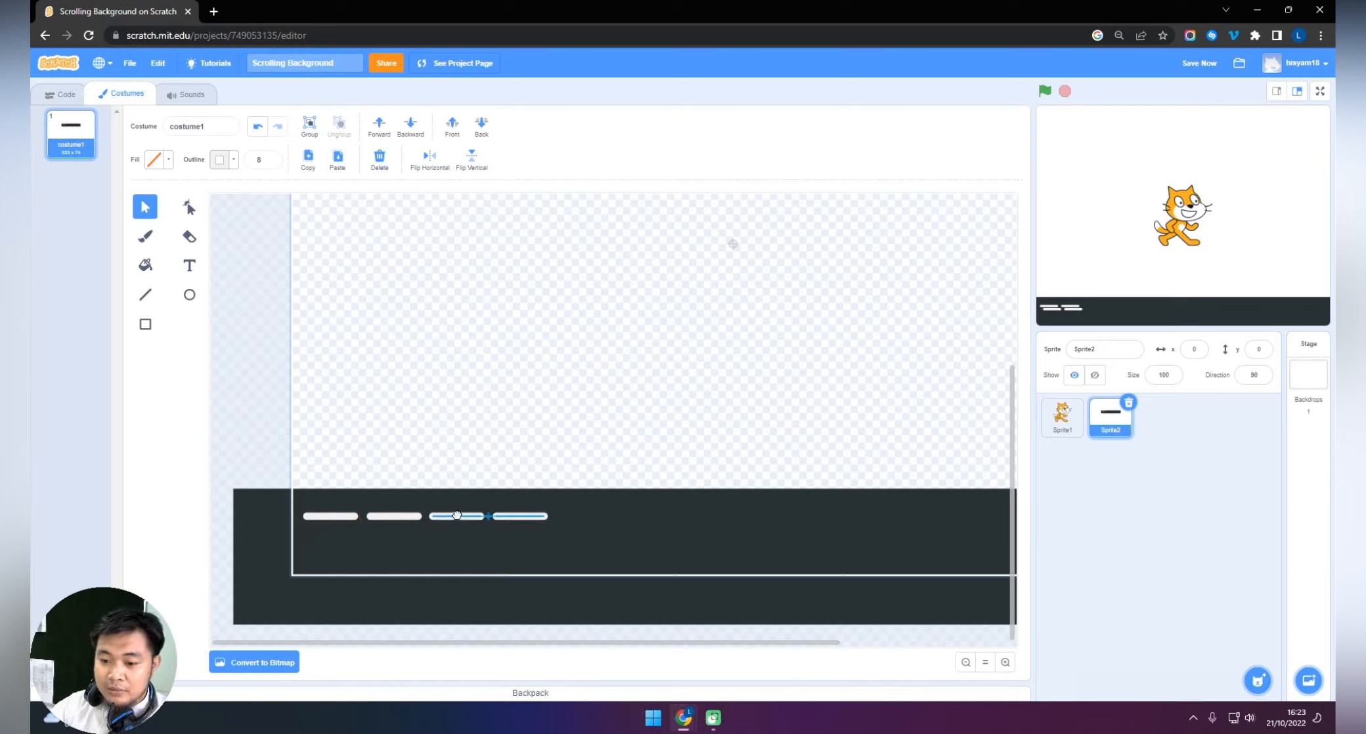
Copy all four dashes and place the copies in line to their right, extending the row to eight.
{"action": "left_click", "coordinate": [389, 517], "text": "shift"}
{"action": "left_click", "coordinate": [350, 518], "text": "shift"}
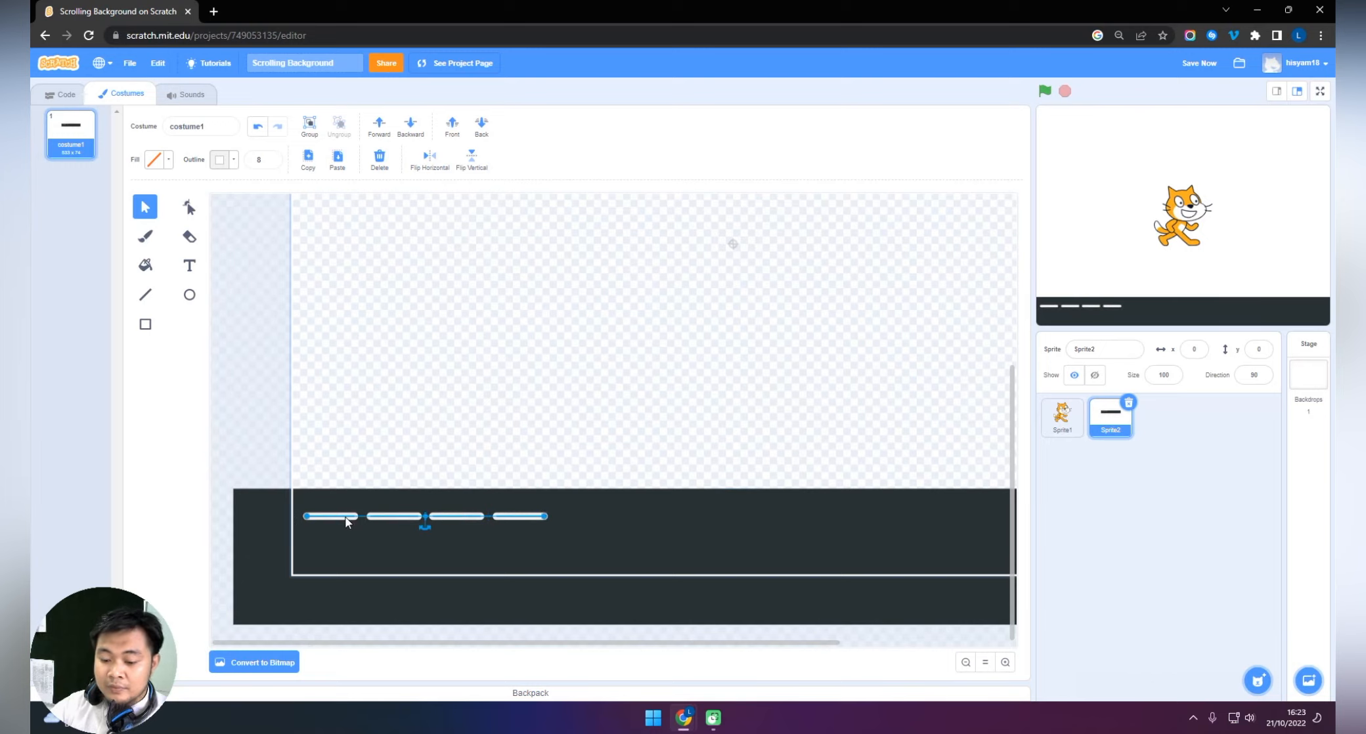
{"action": "key", "text": "ctrl+c"}
{"action": "key", "text": "ctrl+v"}
{"action": "left_click_drag", "start_coordinate": [348, 531], "coordinate": [592, 517]}
Copy all eight dashes and place the copies at the row's right end, making sixteen dashes.
{"action": "left_click", "coordinate": [515, 517], "text": "shift"}
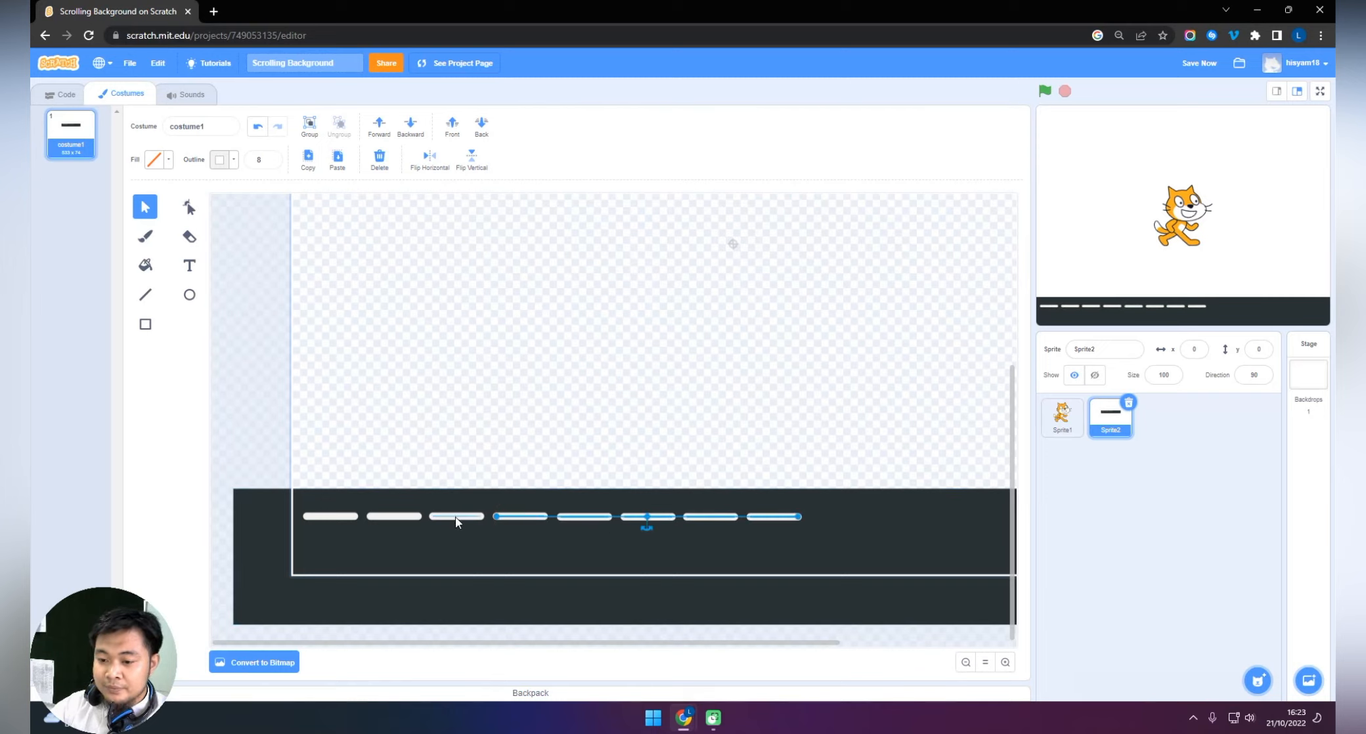
{"action": "left_click", "coordinate": [456, 517], "text": "shift"}
{"action": "left_click", "coordinate": [394, 518], "text": "shift"}
{"action": "left_click", "coordinate": [331, 518], "text": "shift"}
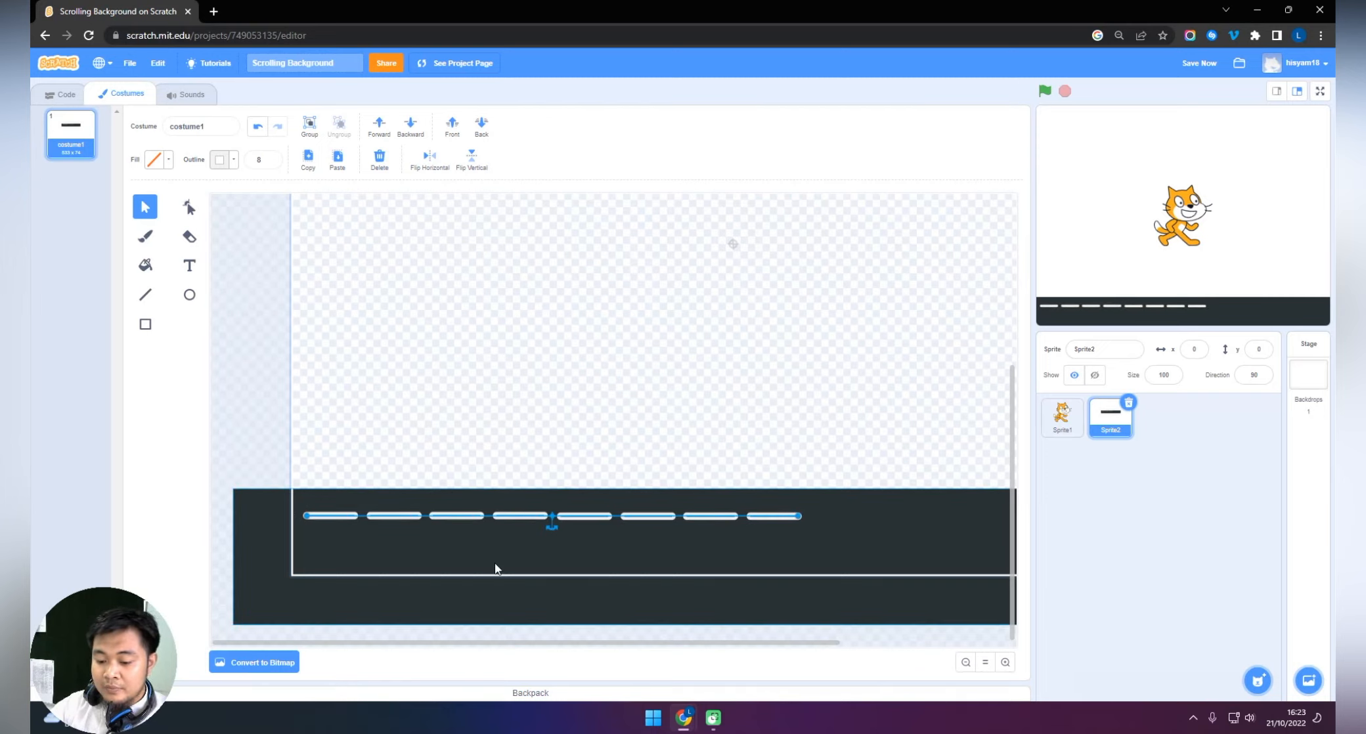
{"action": "key", "text": "ctrl+c"}
{"action": "key", "text": "ctrl+v"}
{"action": "left_click_drag", "start_coordinate": [355, 533], "coordinate": [843, 519]}
Select the whole row of lane dashes and group it.
{"action": "left_click", "coordinate": [965, 663]}
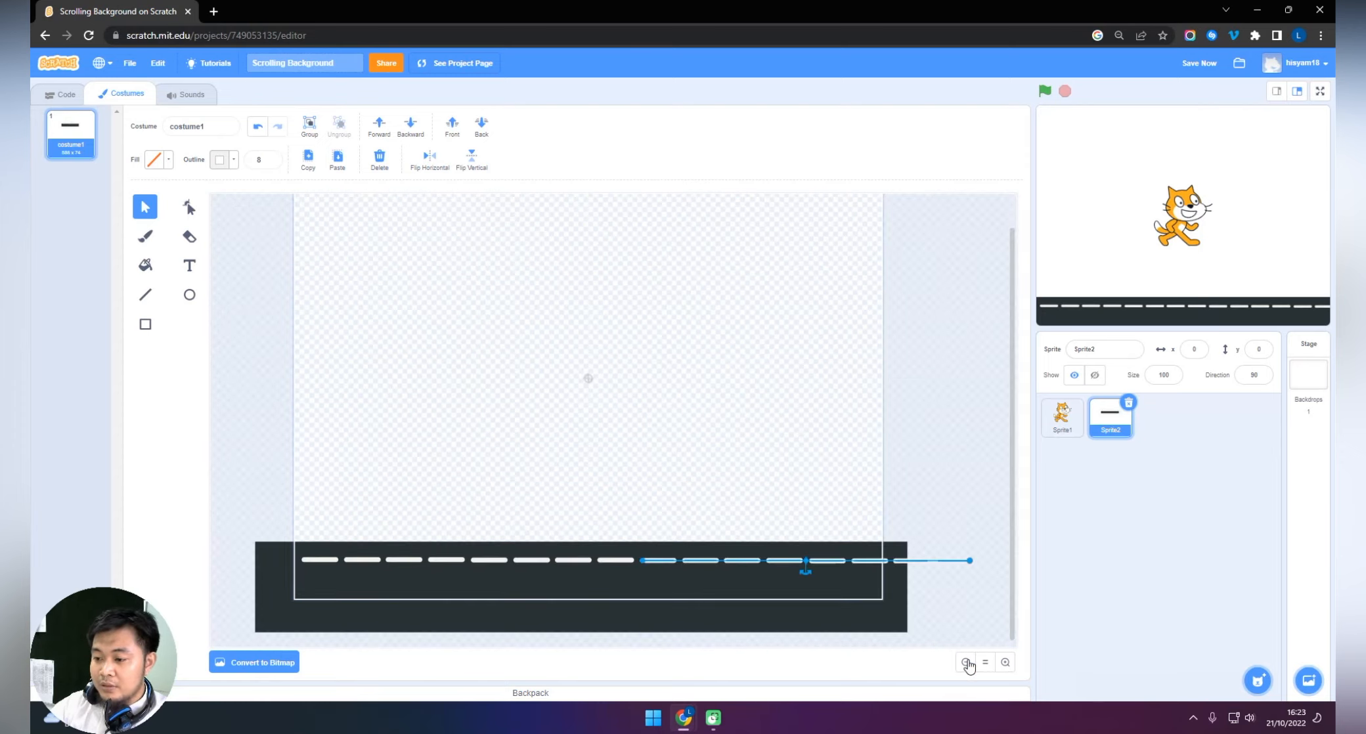
{"action": "left_click_drag", "start_coordinate": [630, 573], "coordinate": [297, 559]}
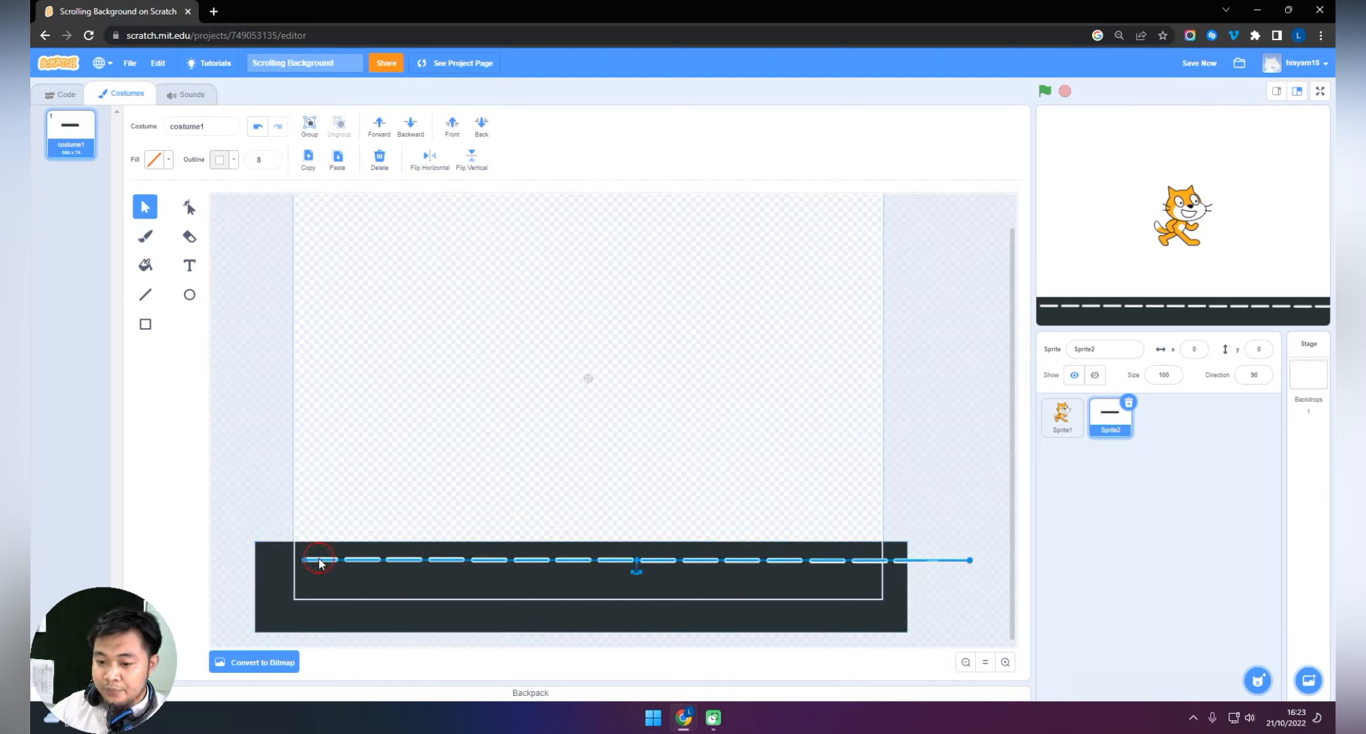
{"action": "left_click", "coordinate": [310, 129]}
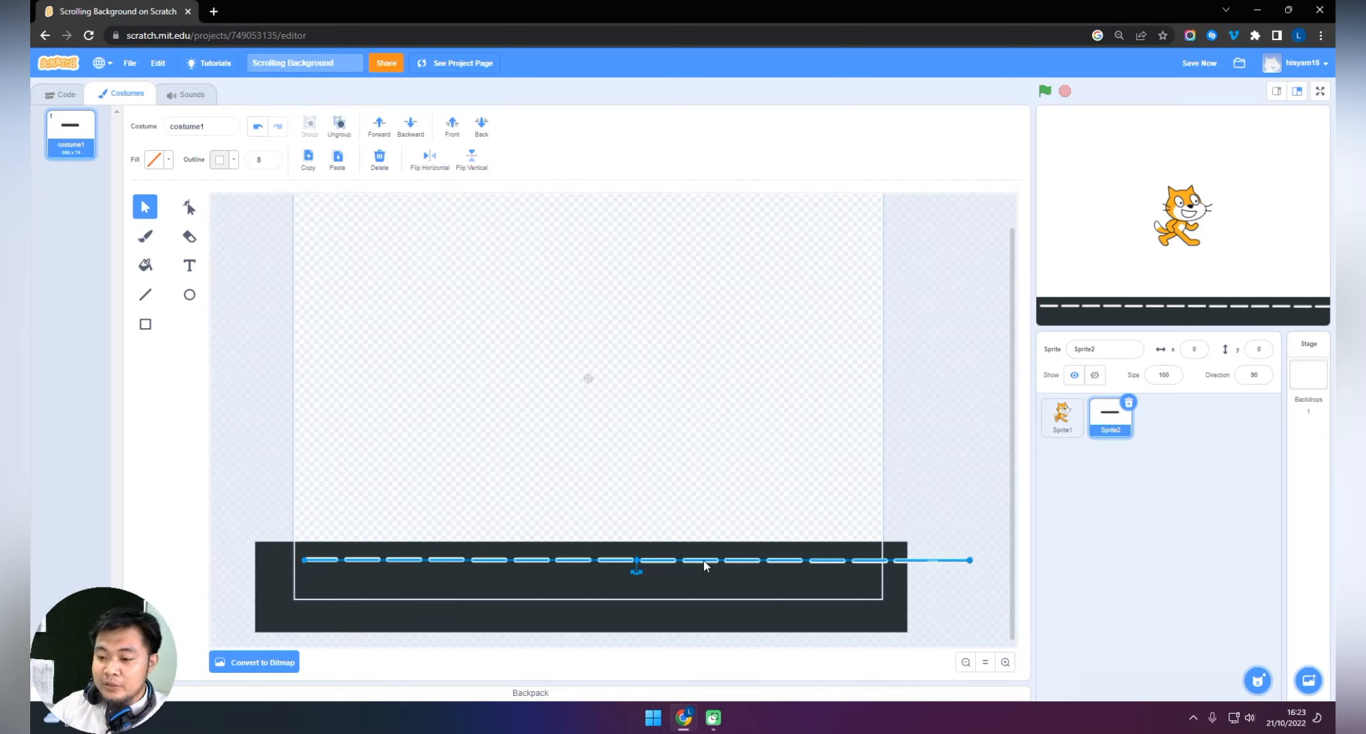
Move the dash group slightly lower and shrink its width so it fits inside both ends of the road rectangle.
{"action": "left_click_drag", "start_coordinate": [699, 559], "coordinate": [667, 568]}
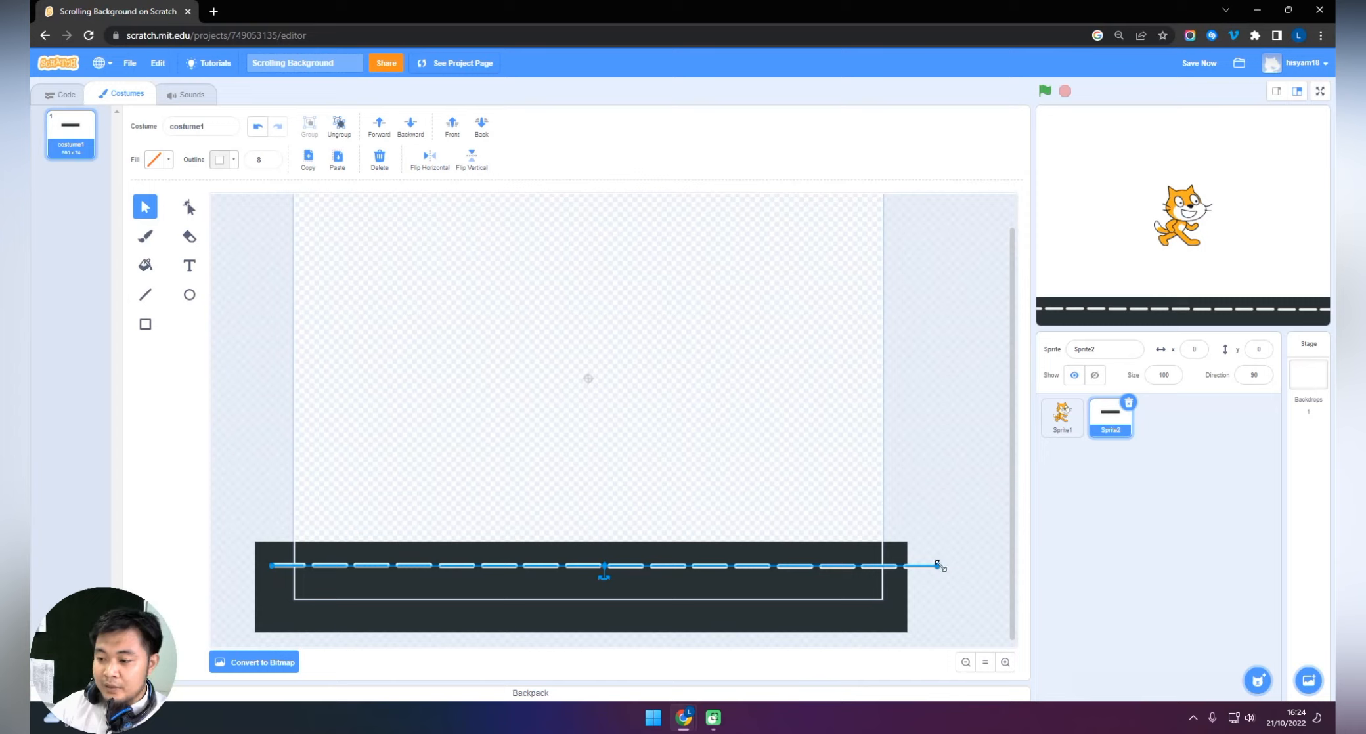
{"action": "left_click_drag", "start_coordinate": [938, 564], "coordinate": [897, 561]}
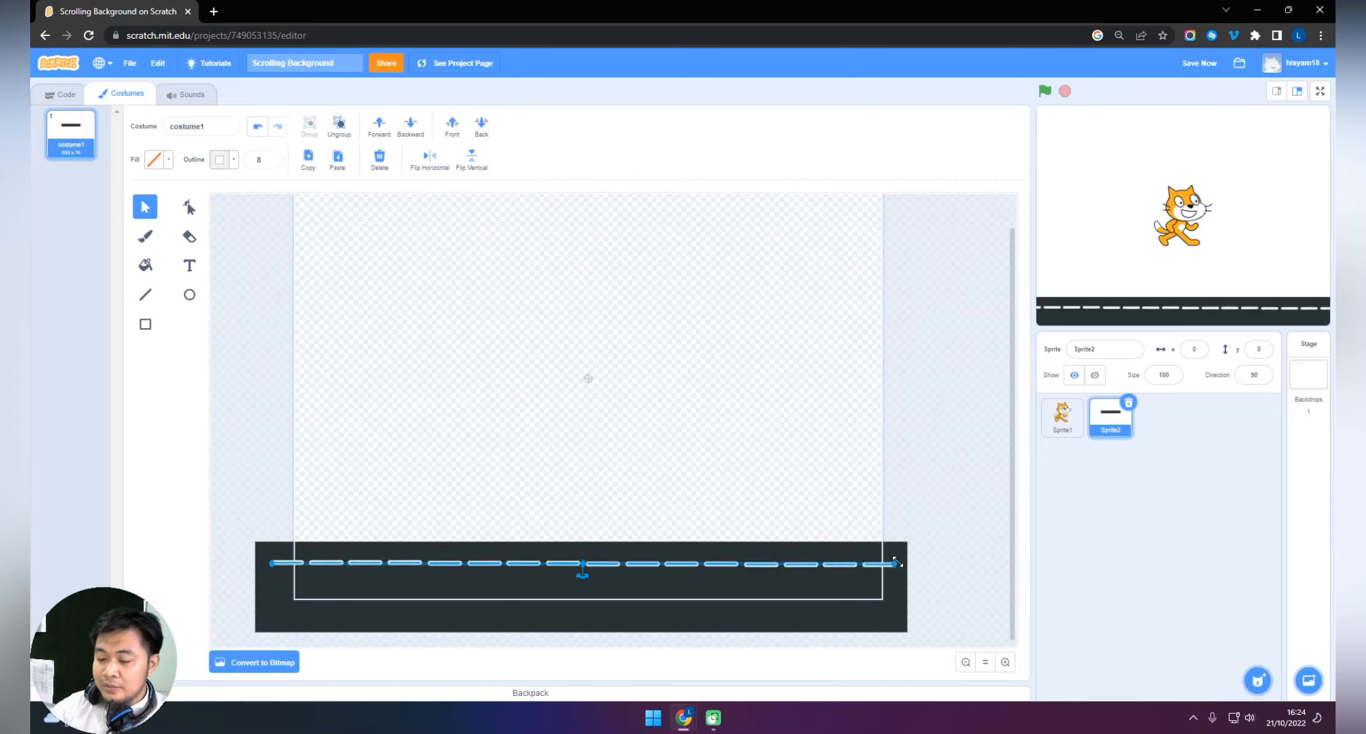
{"action": "left_click_drag", "start_coordinate": [272, 564], "coordinate": [285, 557]}
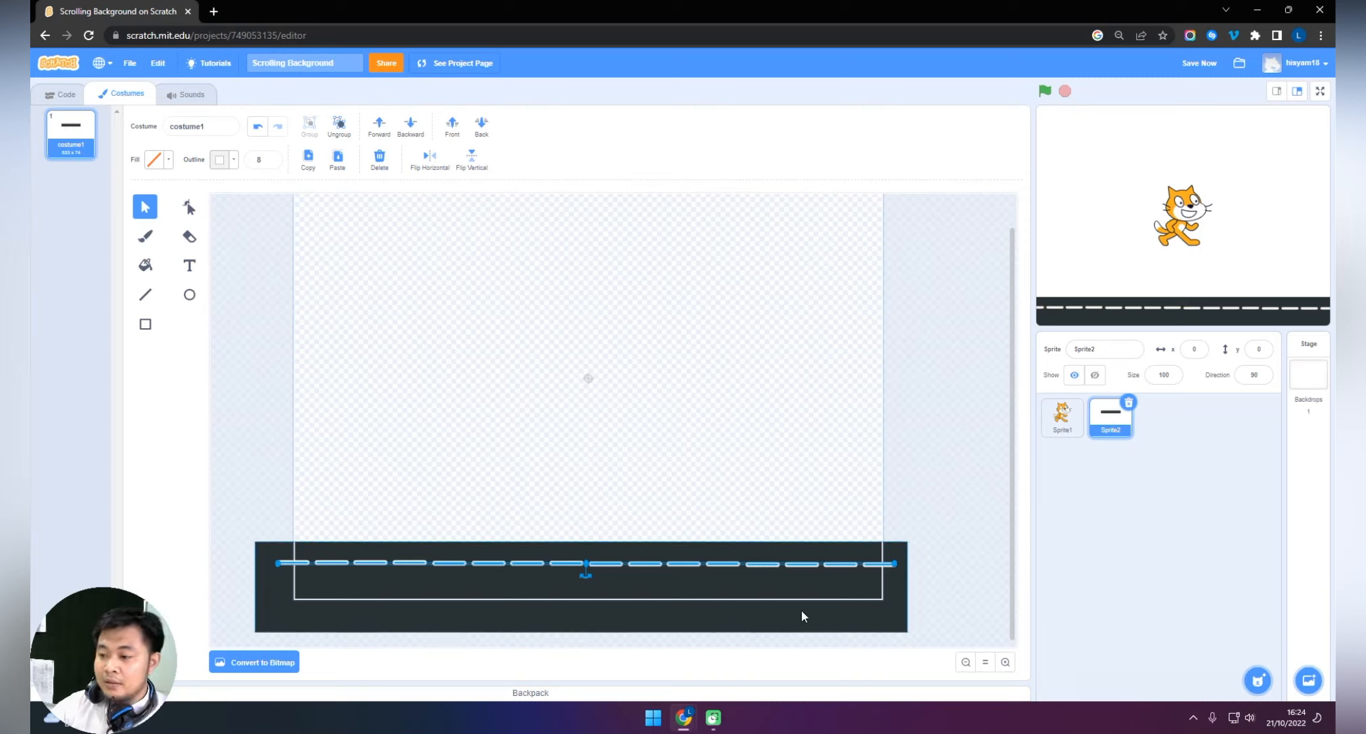
{"action": "left_click", "coordinate": [731, 565]}
{"action": "left_click_drag", "start_coordinate": [731, 564], "coordinate": [732, 567]}
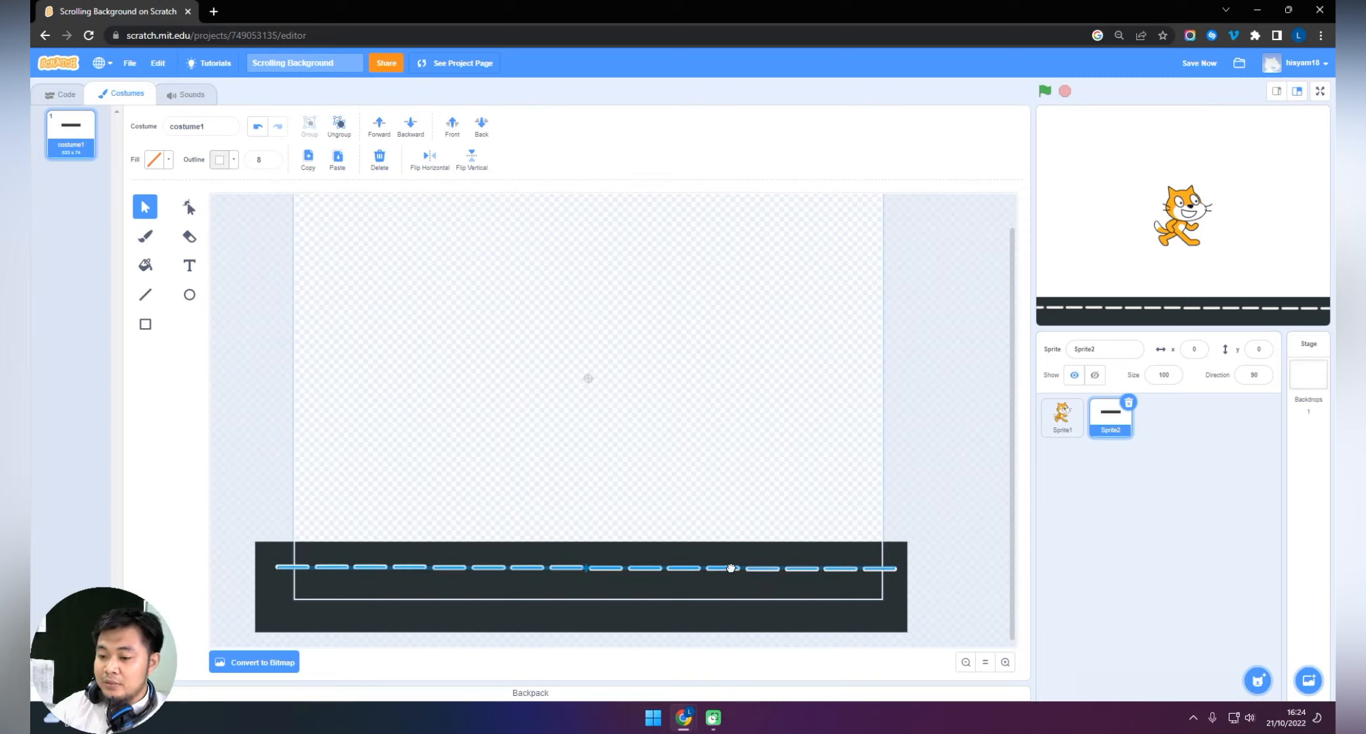
{"action": "left_click", "coordinate": [998, 456]}
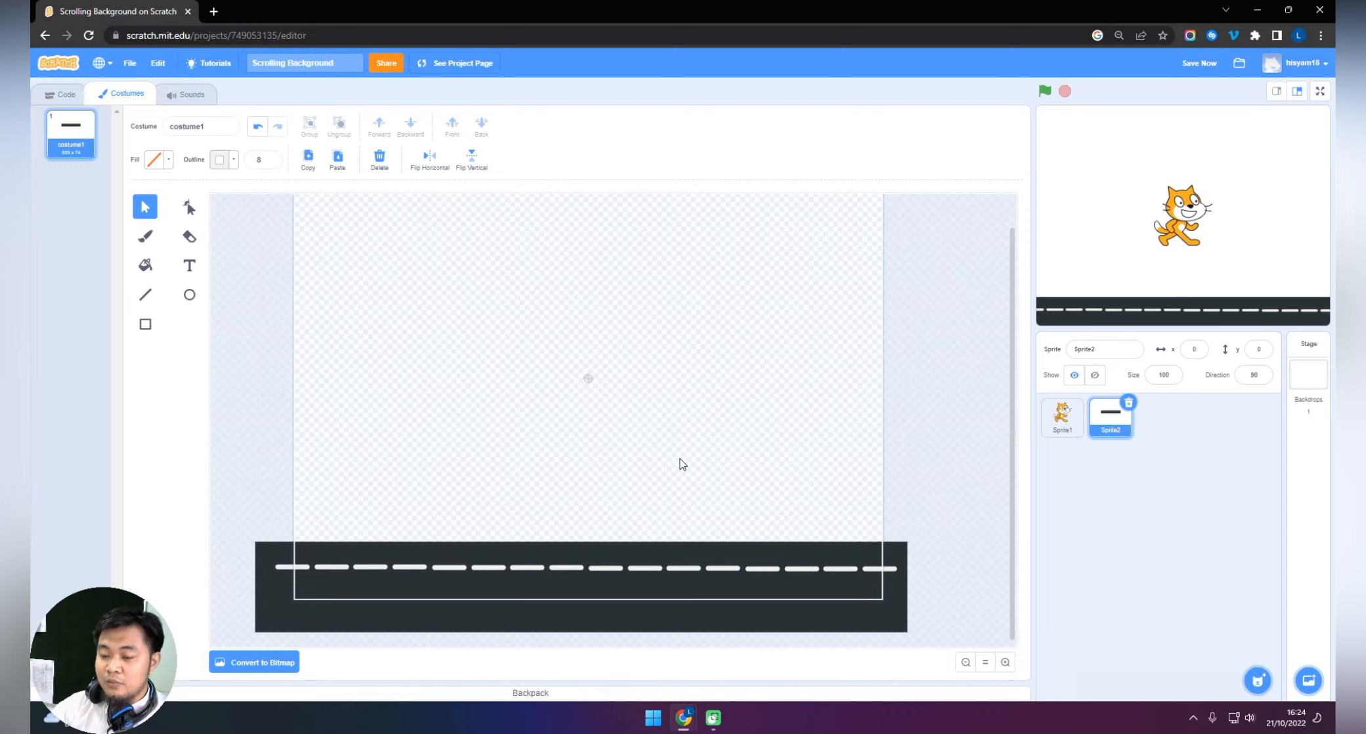
Set up the Rectangle tool with a solid brown-orange fill, color 11, saturation 100, brightness 75, and no outline.
{"action": "scroll", "coordinate": [546, 440], "scroll_direction": "up", "scroll_amount": 1}
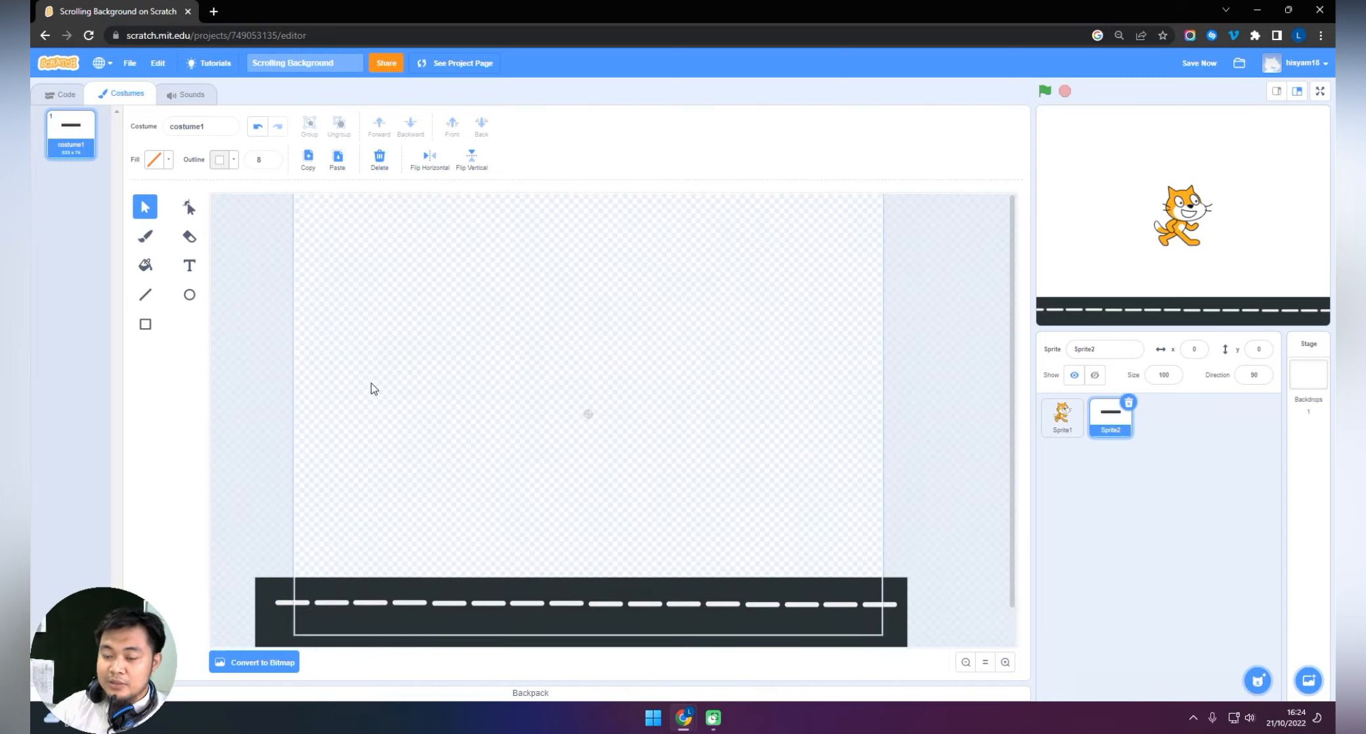
{"action": "scroll", "coordinate": [813, 514], "scroll_direction": "down", "scroll_amount": 1}
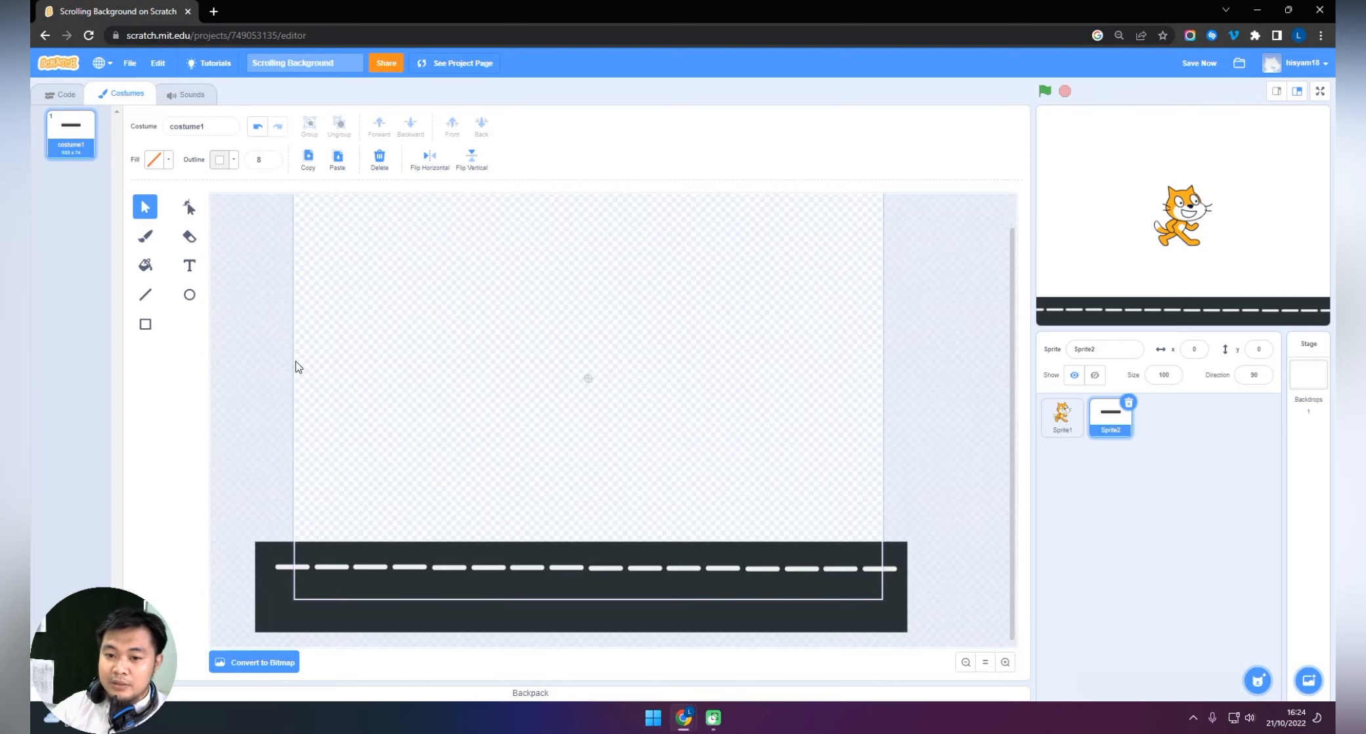
{"action": "left_click", "coordinate": [146, 327]}
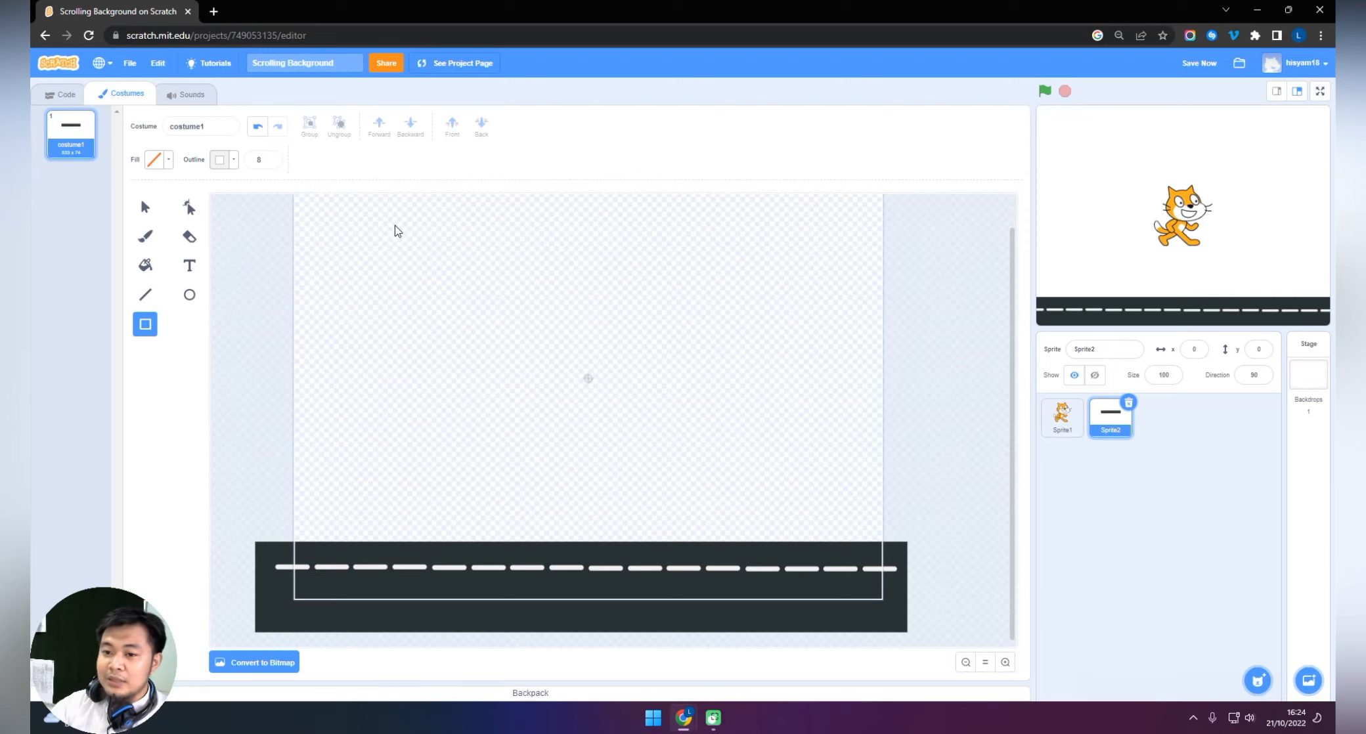
{"action": "scroll", "coordinate": [392, 322], "scroll_direction": "up", "scroll_amount": 1}
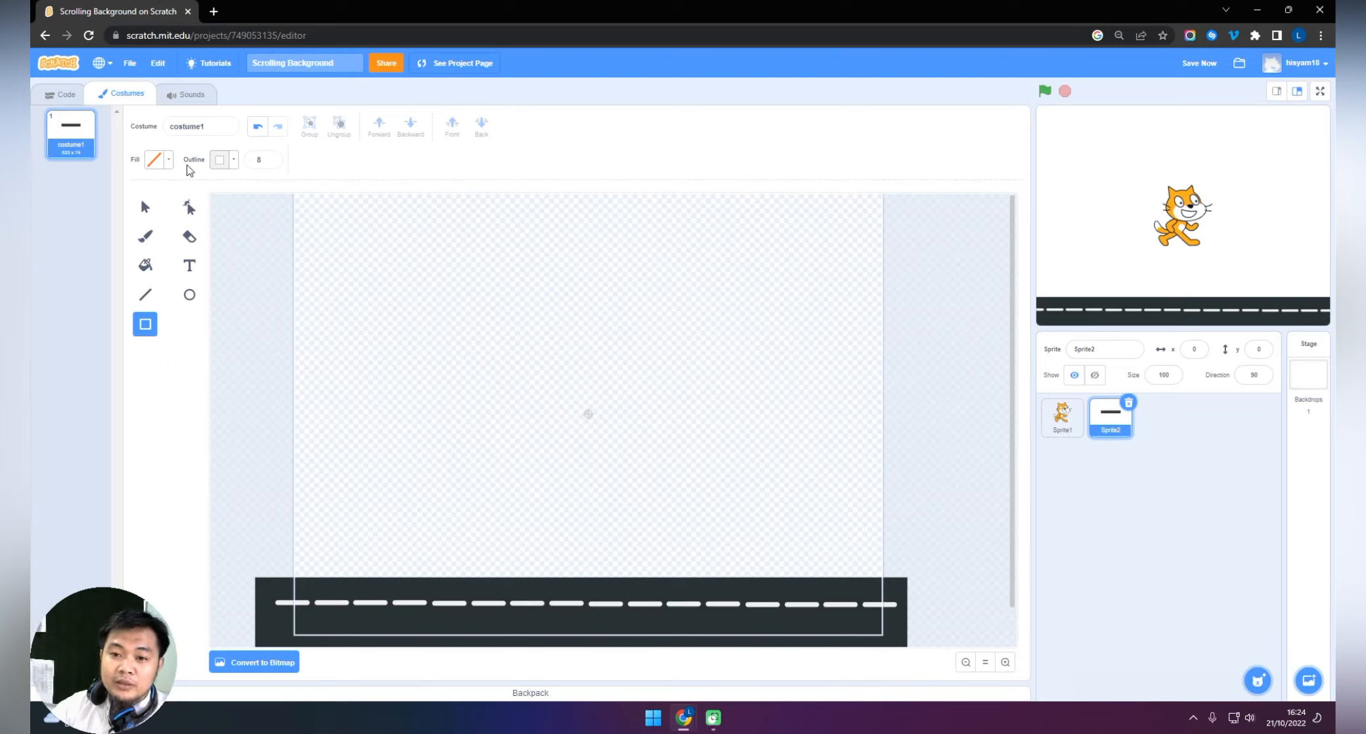
{"action": "left_click", "coordinate": [168, 164]}
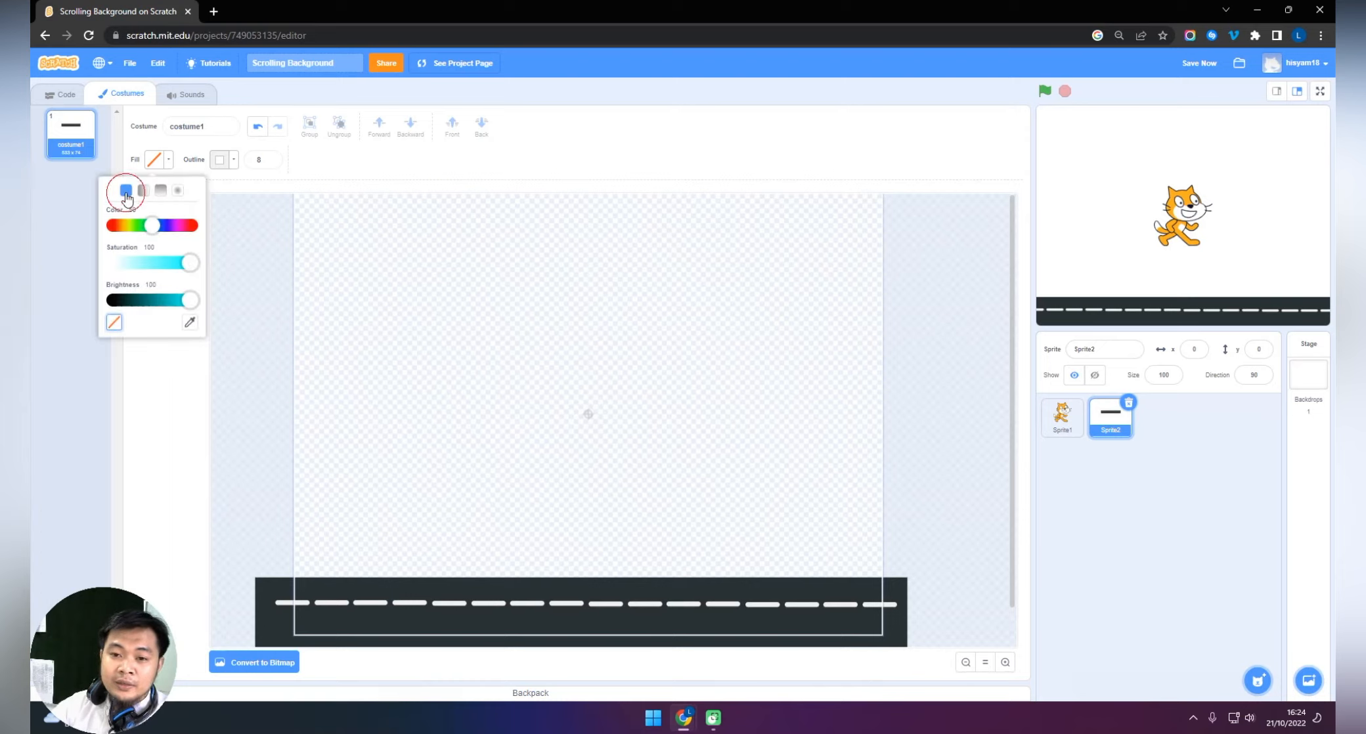
{"action": "left_click_drag", "start_coordinate": [190, 300], "coordinate": [171, 300]}
{"action": "left_click_drag", "start_coordinate": [153, 226], "coordinate": [123, 228]}
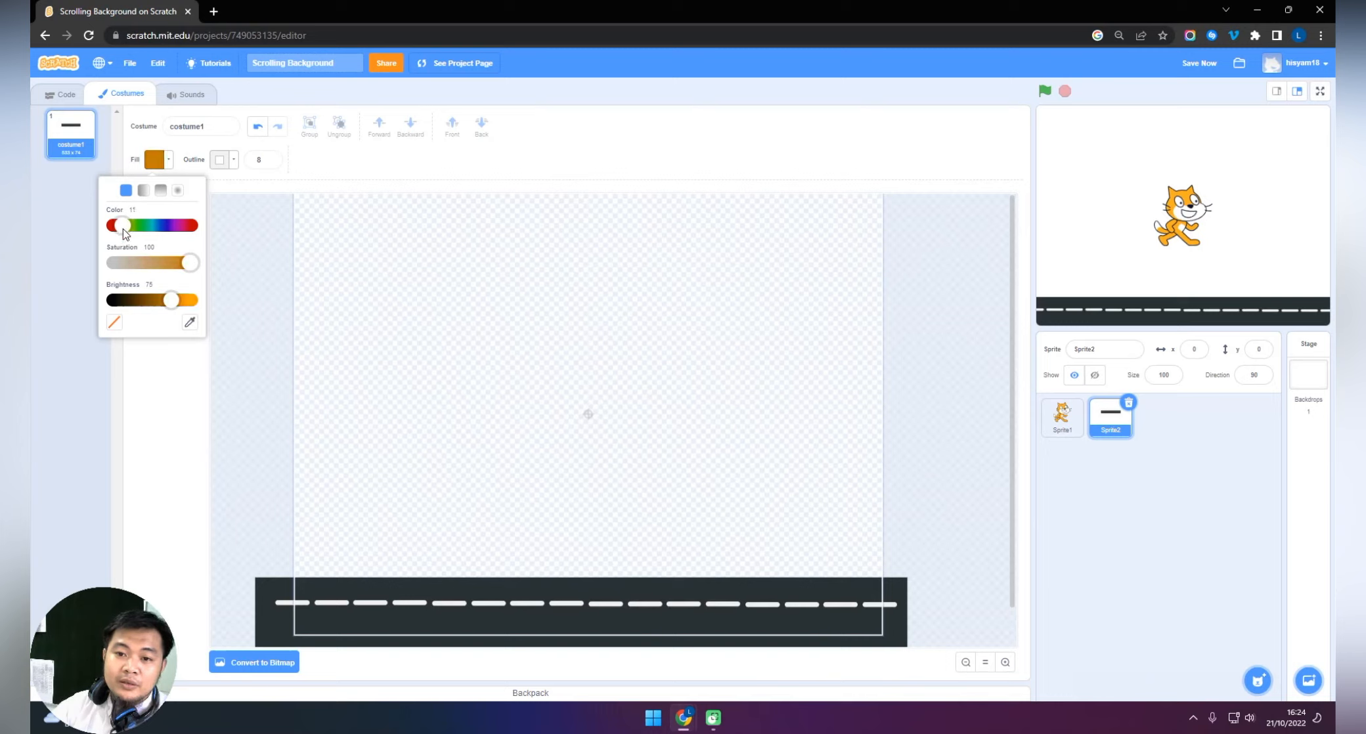
{"action": "left_click", "coordinate": [231, 167]}
{"action": "left_click", "coordinate": [237, 165]}
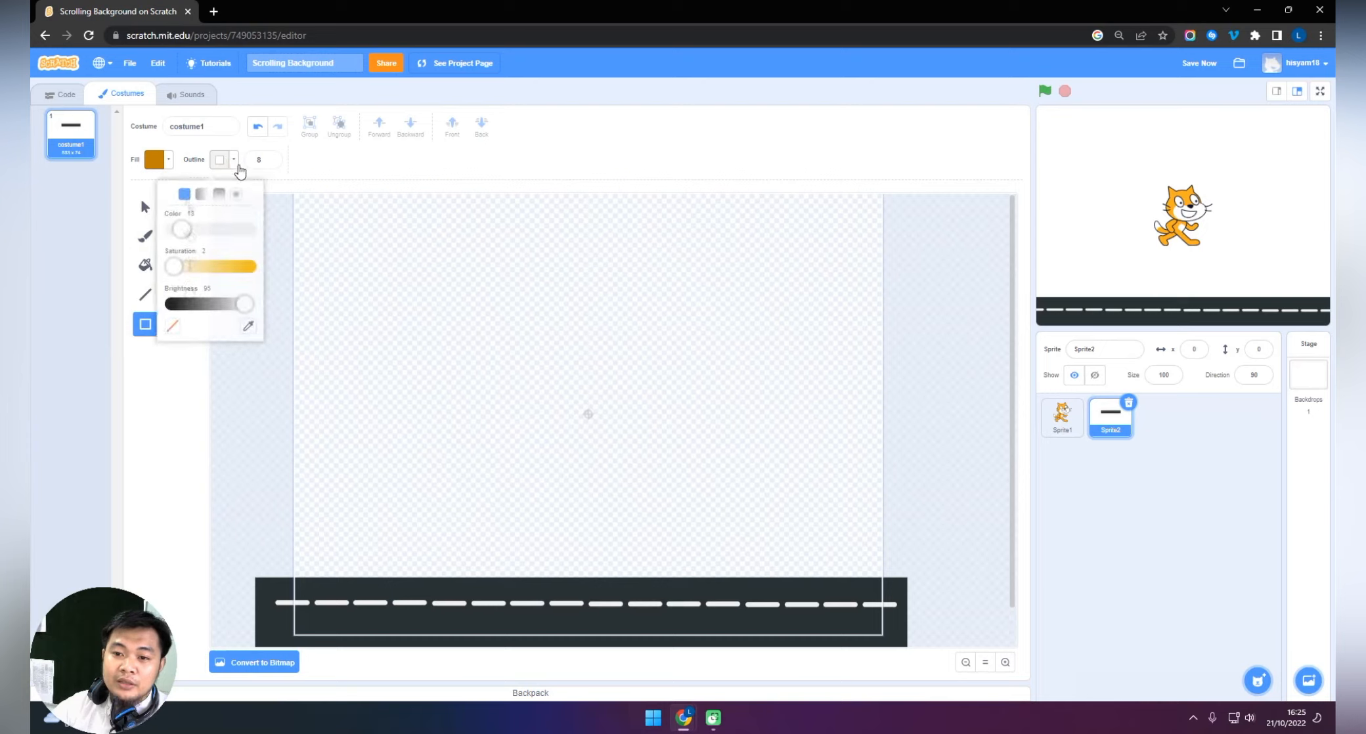
{"action": "left_click", "coordinate": [172, 325]}
Draw an upright building rectangle standing on the road near its left end and raise its top edge.
{"action": "left_click_drag", "start_coordinate": [339, 486], "coordinate": [396, 578]}
{"action": "left_click_drag", "start_coordinate": [367, 486], "coordinate": [367, 459]}
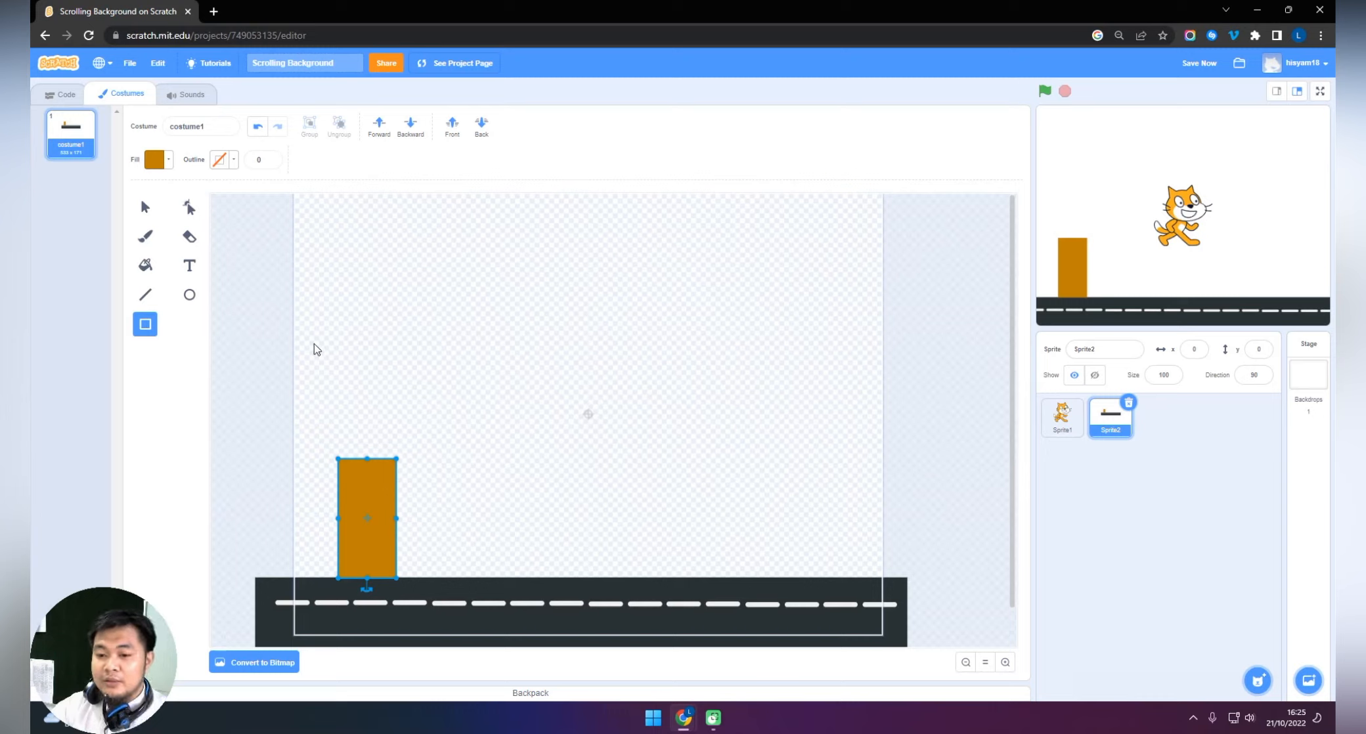
{"action": "left_click", "coordinate": [260, 312]}
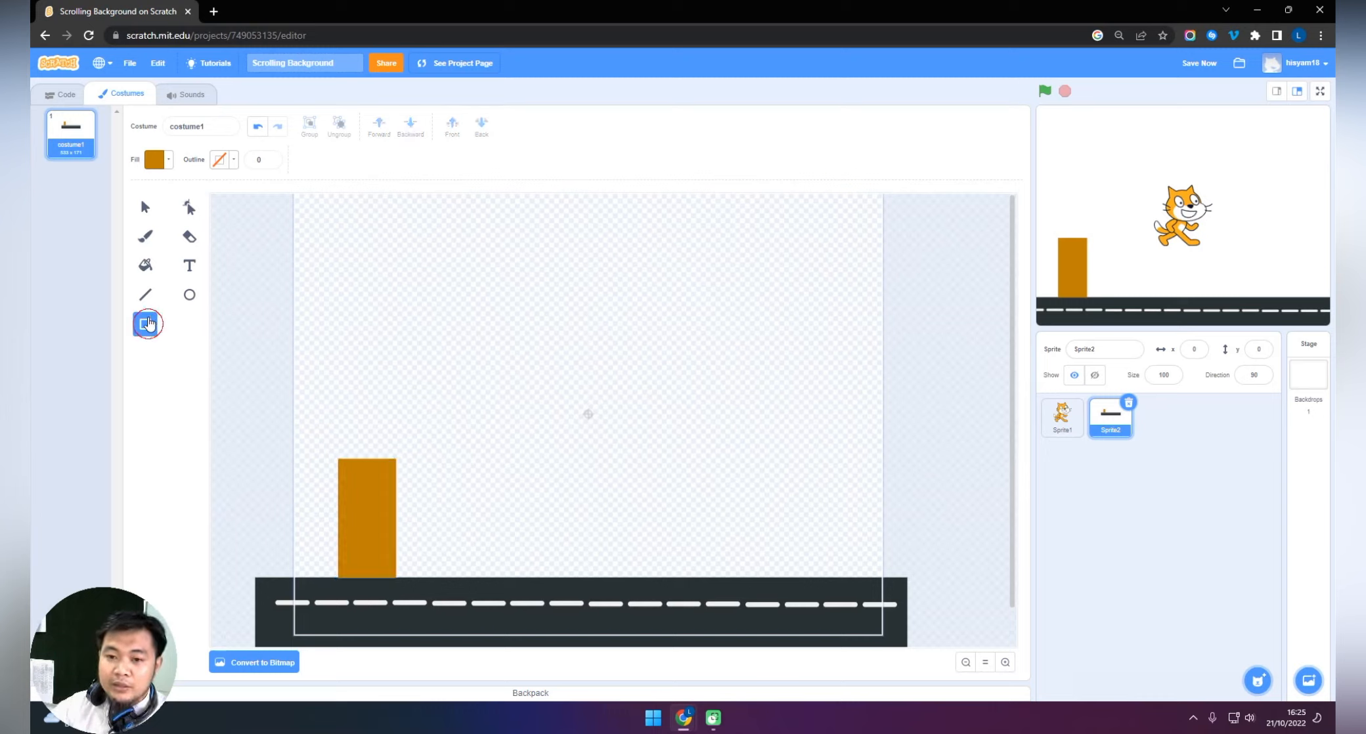
Lower the fill saturation to 9 and draw a small grey window, placing it in the building's upper left.
{"action": "left_click", "coordinate": [168, 159]}
{"action": "left_click_drag", "start_coordinate": [190, 263], "coordinate": [121, 266]}
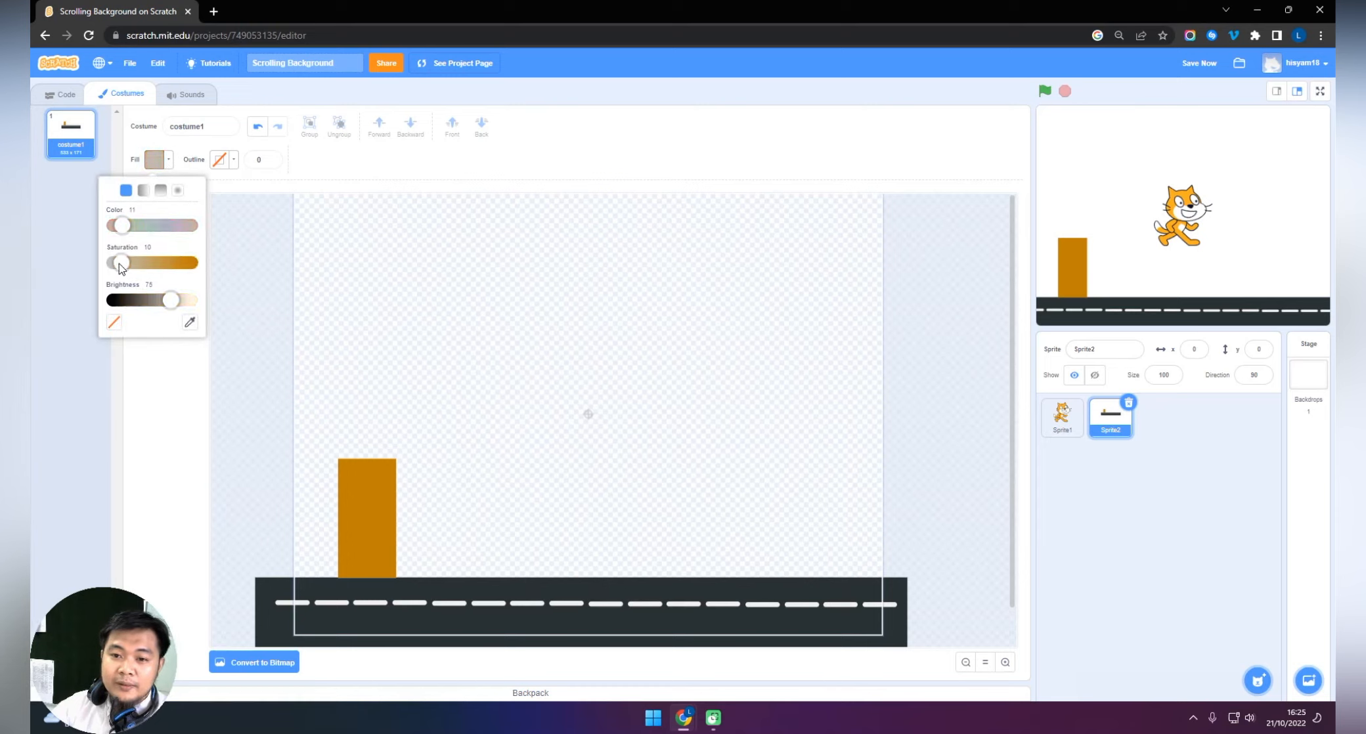
{"action": "left_click", "coordinate": [357, 402]}
{"action": "mouse_move", "coordinate": [355, 387]}
{"action": "left_mouse_down"}
{"action": "mouse_move", "coordinate": [382, 420]}
{"action": "mouse_move", "coordinate": [361, 477]}
{"action": "left_mouse_up"}
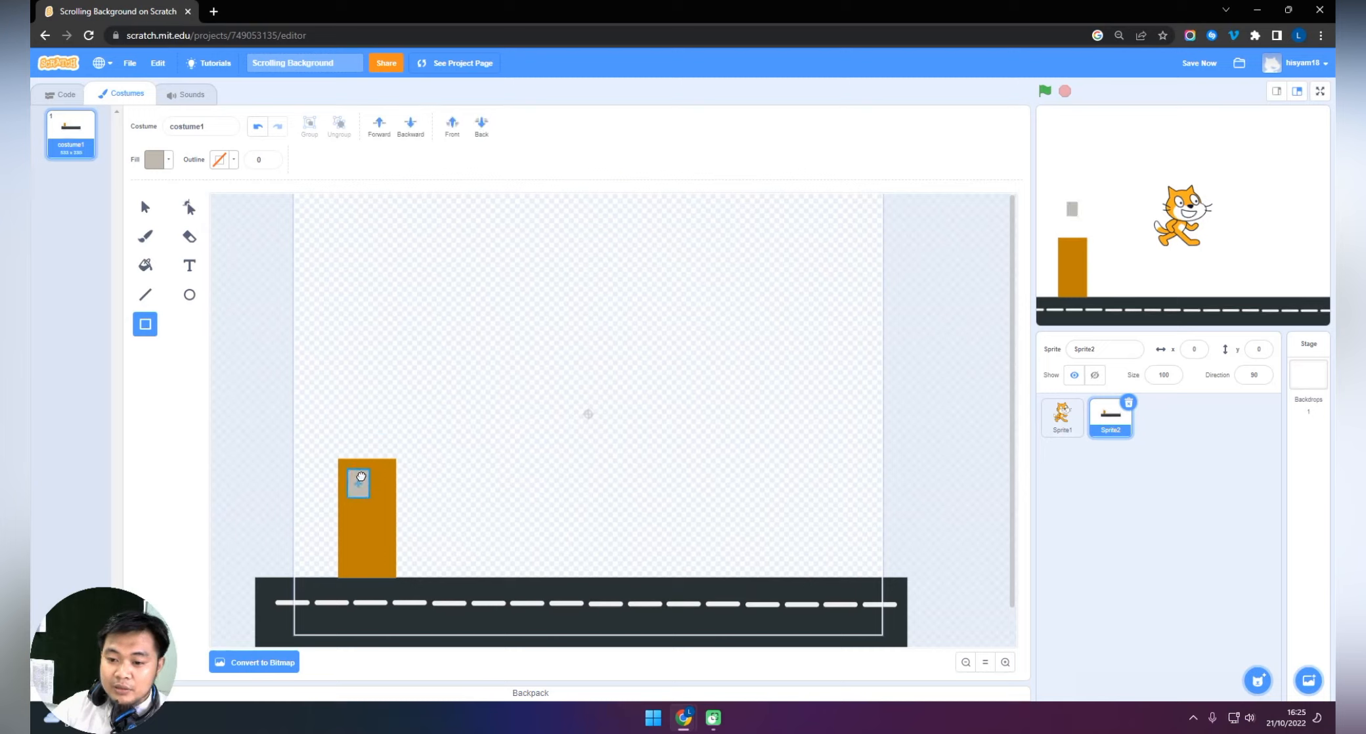
Adjust the window's position and place a copy beside it to form the building's top row of two windows.
{"action": "left_click", "coordinate": [1006, 662]}
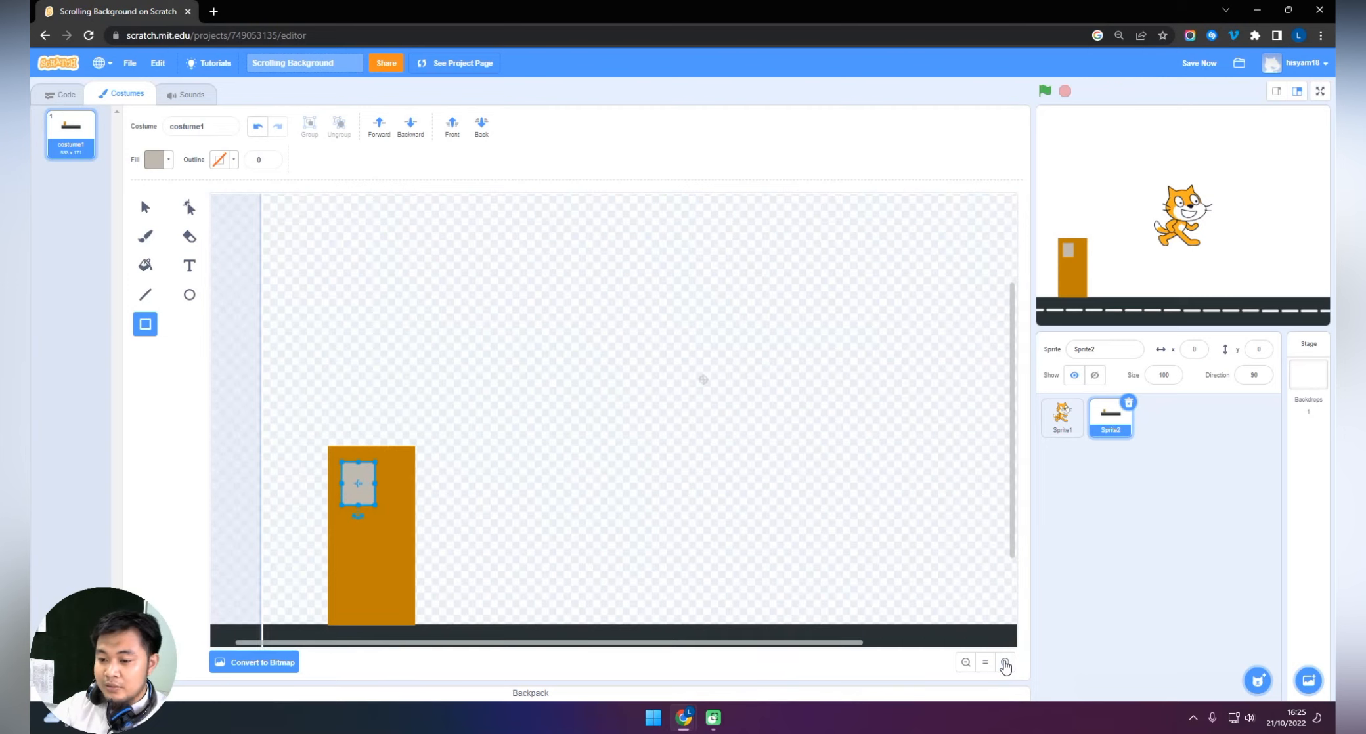
{"action": "mouse_move", "coordinate": [367, 470]}
{"action": "left_mouse_down"}
{"action": "mouse_move", "coordinate": [392, 474]}
{"action": "mouse_move", "coordinate": [359, 478]}
{"action": "left_mouse_up"}
{"action": "key", "text": "ctrl+c"}
{"action": "key", "text": "ctrl+v"}
{"action": "left_click", "coordinate": [360, 479], "text": "shift"}
Paste the pair of windows twice below the top row, giving the building three evenly spaced rows.
{"action": "scroll", "coordinate": [359, 478], "scroll_direction": "down", "scroll_amount": 3}
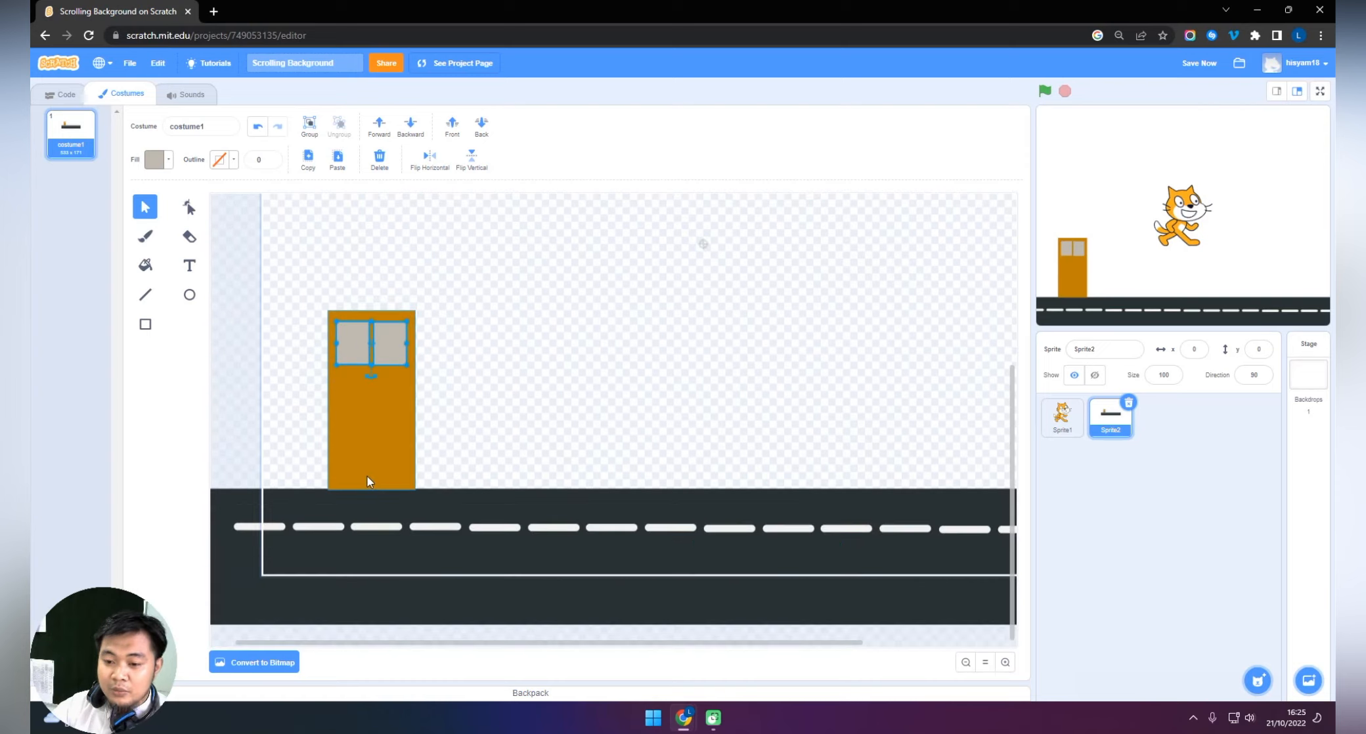
{"action": "key", "text": "ctrl+v"}
{"action": "left_click_drag", "start_coordinate": [355, 329], "coordinate": [354, 427]}
{"action": "key", "text": "ctrl+v"}
{"action": "left_click", "coordinate": [475, 419]}
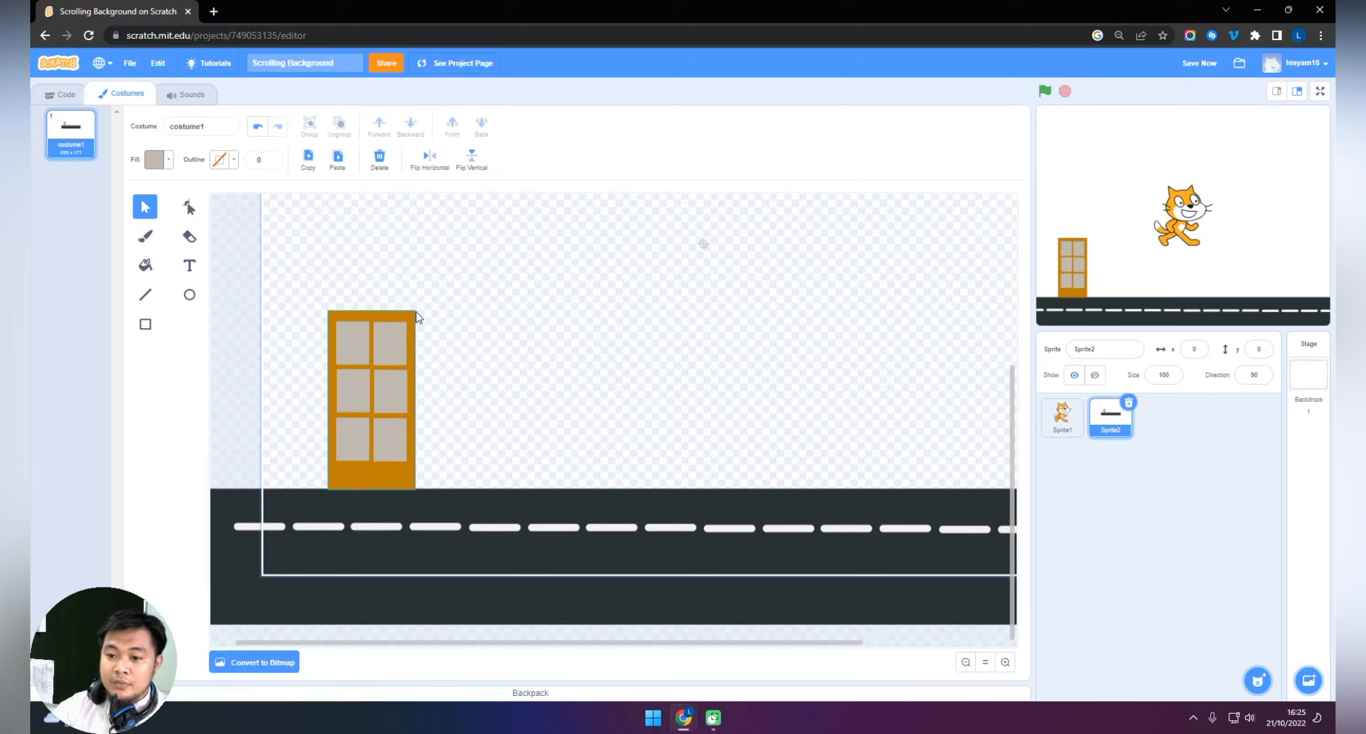
Draw a tall blue building rectangle beside the orange one, standing on the road, with fill saturation and brightness 75.
{"action": "scroll", "coordinate": [587, 360], "scroll_direction": "up", "scroll_amount": 1}
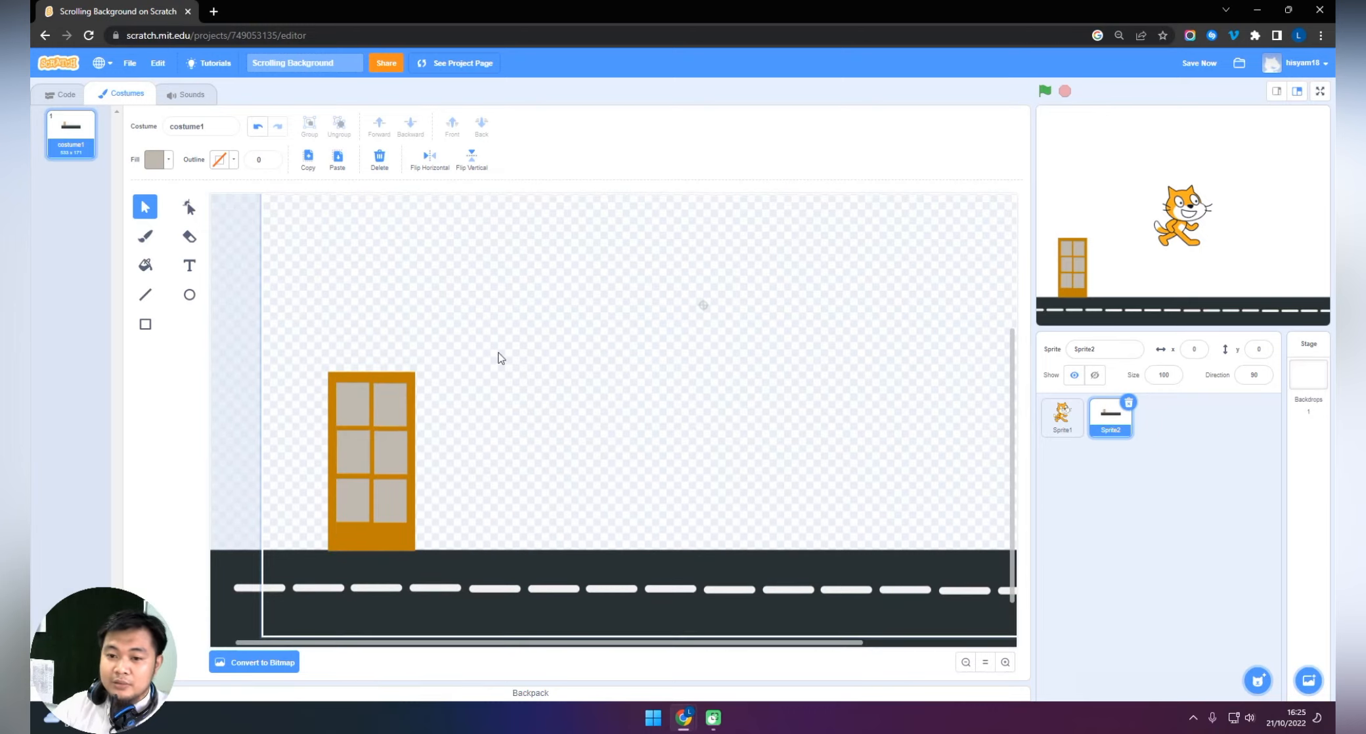
{"action": "left_click", "coordinate": [145, 324]}
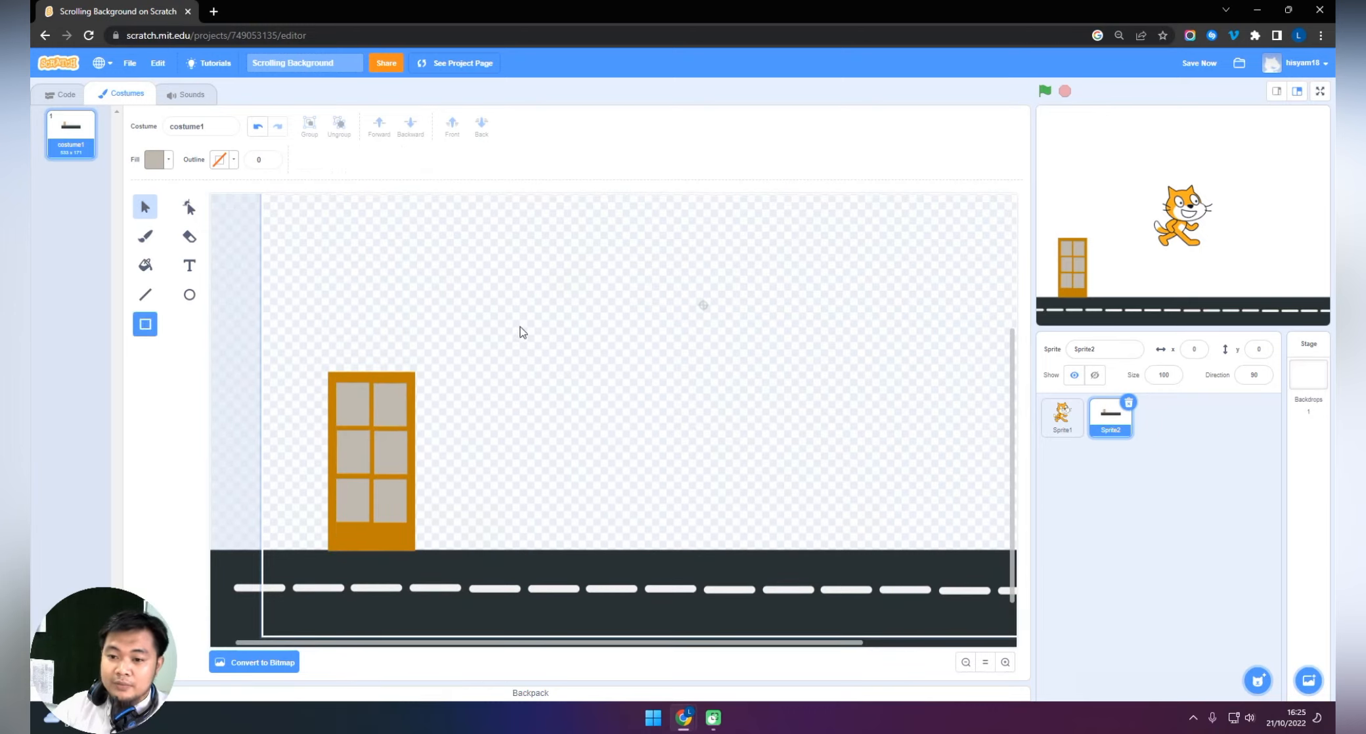
{"action": "left_click", "coordinate": [167, 160]}
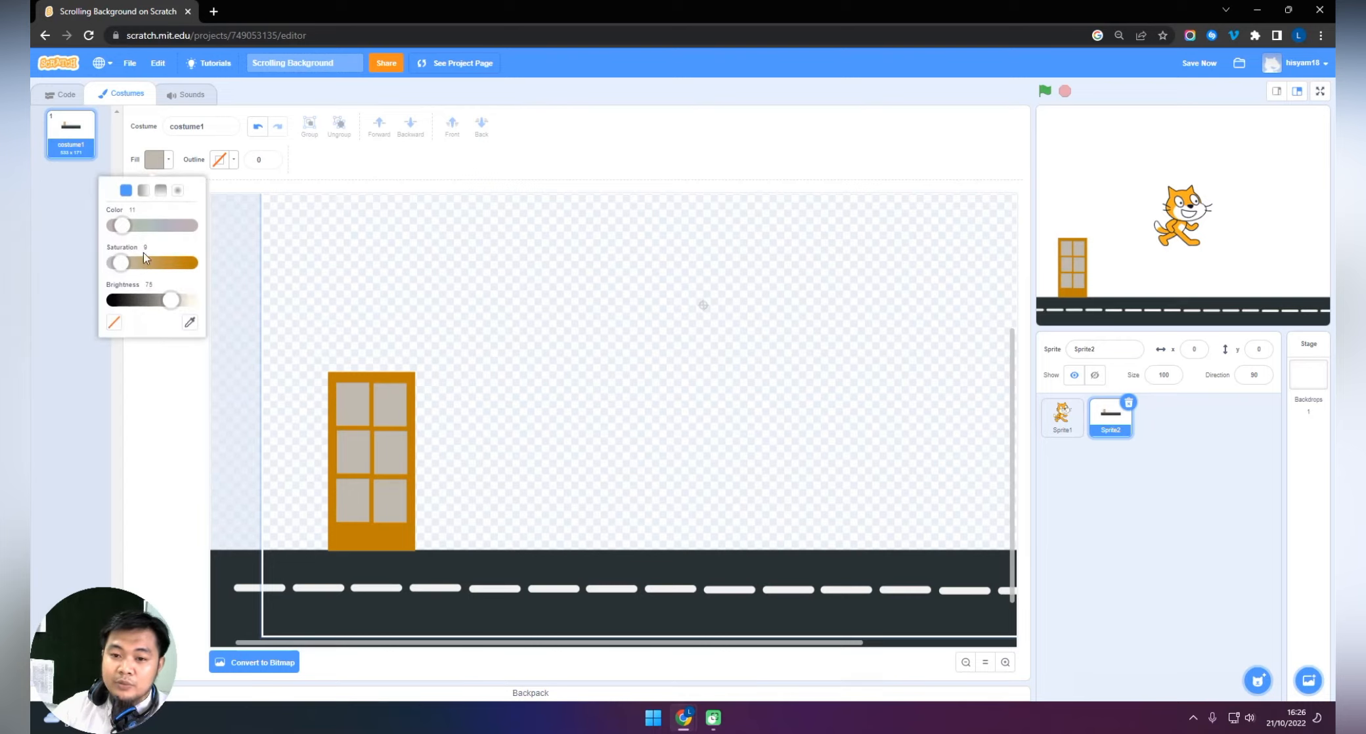
{"action": "left_click_drag", "start_coordinate": [143, 264], "coordinate": [159, 230]}
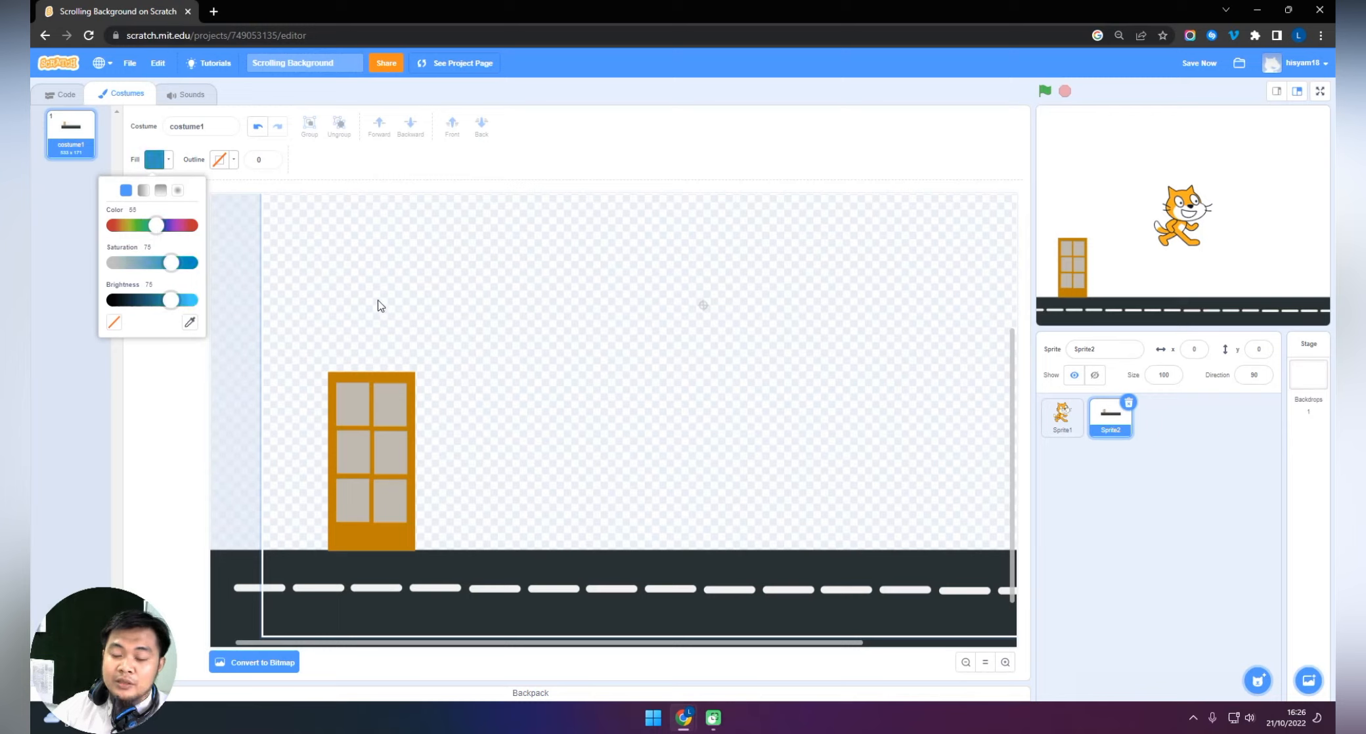
{"action": "left_click_drag", "start_coordinate": [444, 246], "coordinate": [529, 551]}
{"action": "left_click", "coordinate": [145, 207]}
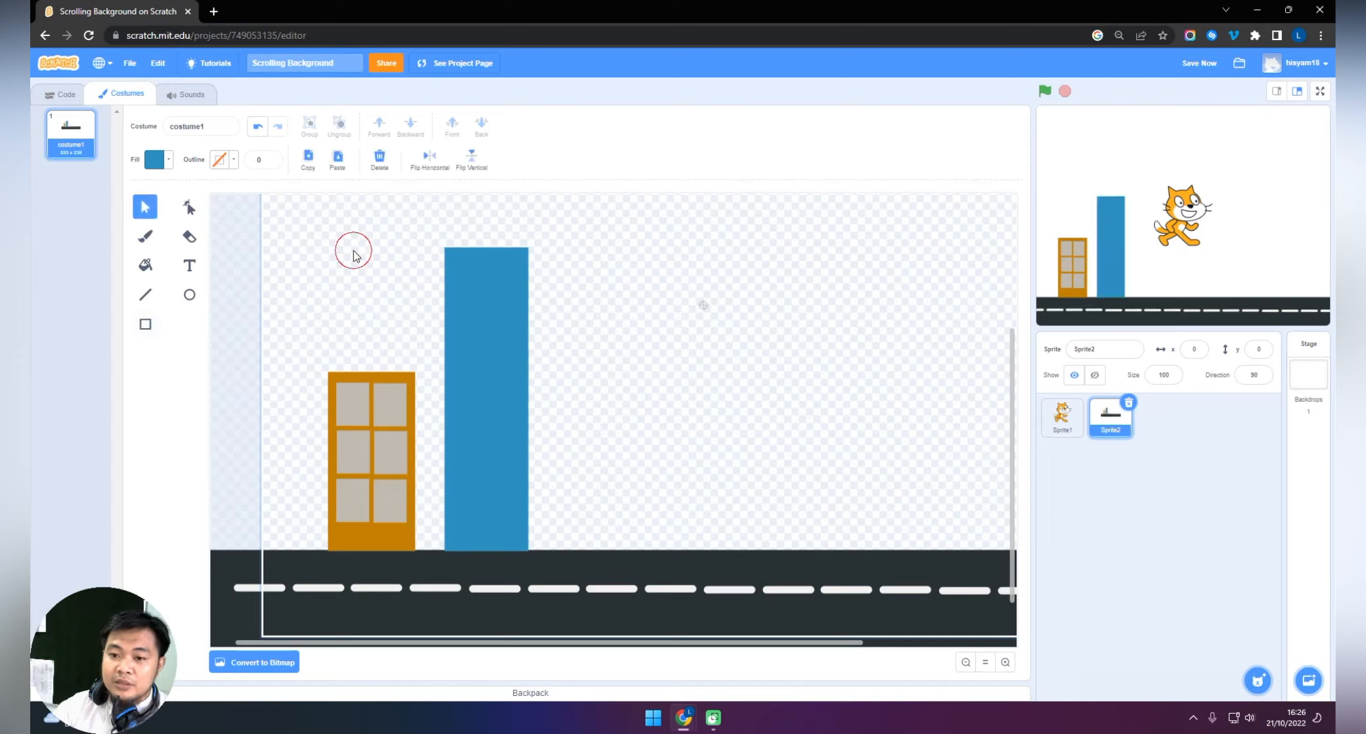
Copy the orange building's six windows and place two sets on the blue building, making six rows of two.
{"action": "left_click", "coordinate": [362, 409]}
{"action": "left_click", "coordinate": [386, 413], "text": "shift"}
{"action": "left_click", "coordinate": [390, 451], "text": "shift"}
{"action": "left_click", "coordinate": [365, 458], "text": "shift"}
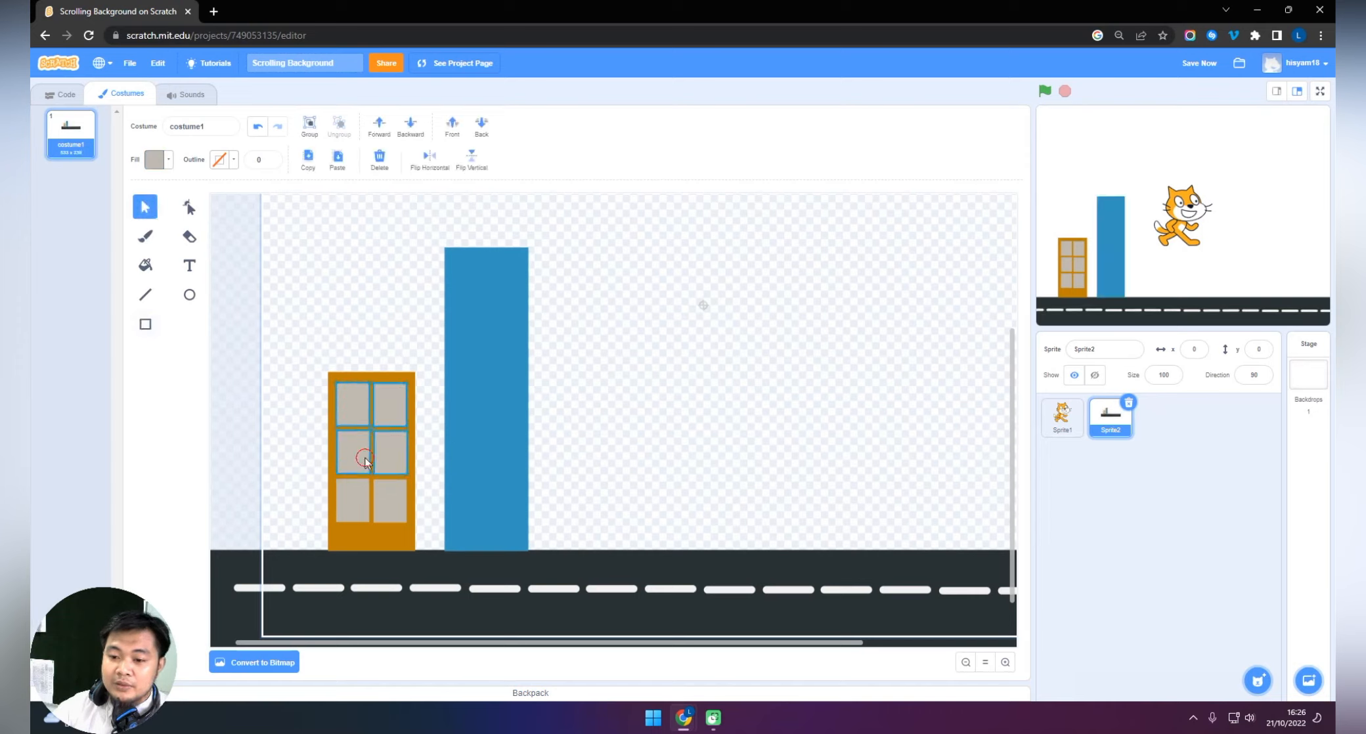
{"action": "key", "text": "ctrl+v"}
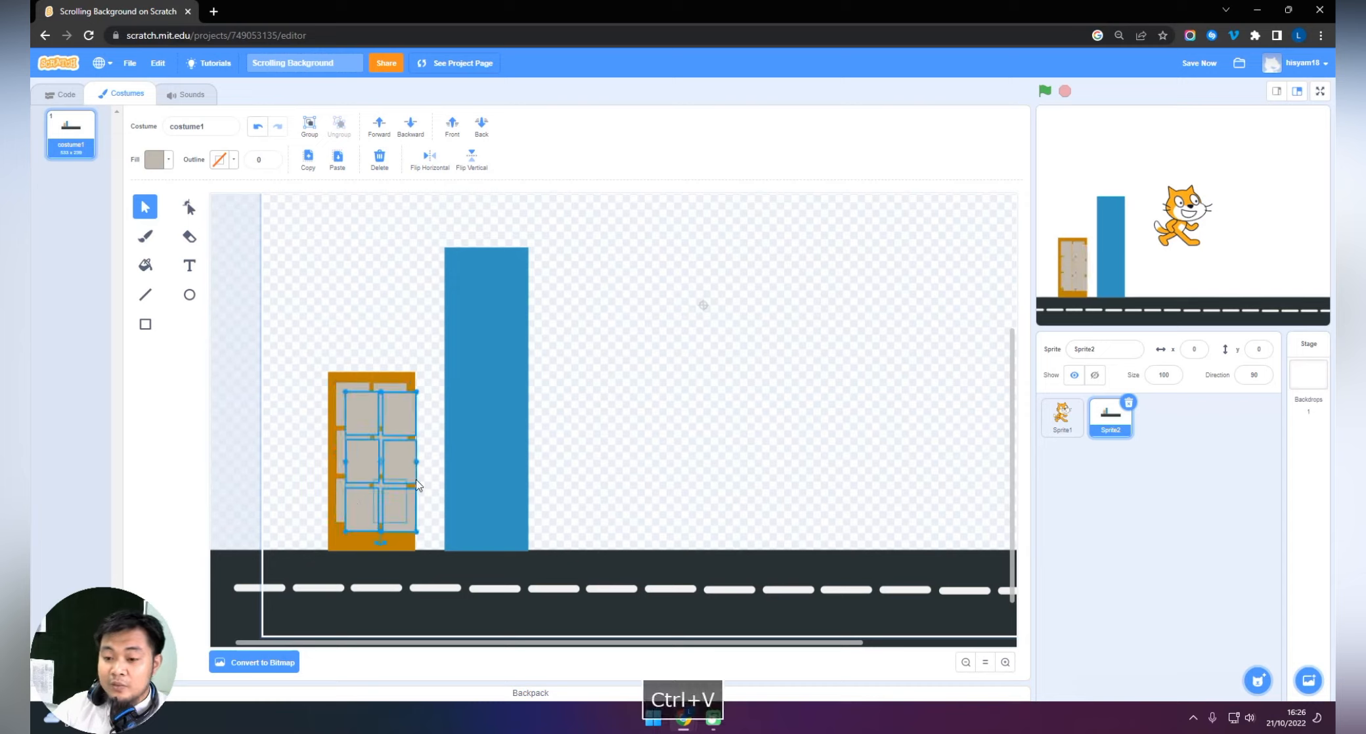
{"action": "left_click_drag", "start_coordinate": [396, 401], "coordinate": [507, 420]}
{"action": "key", "text": "ctrl+c"}
{"action": "key", "text": "ctrl+v"}
{"action": "left_click", "coordinate": [598, 484]}
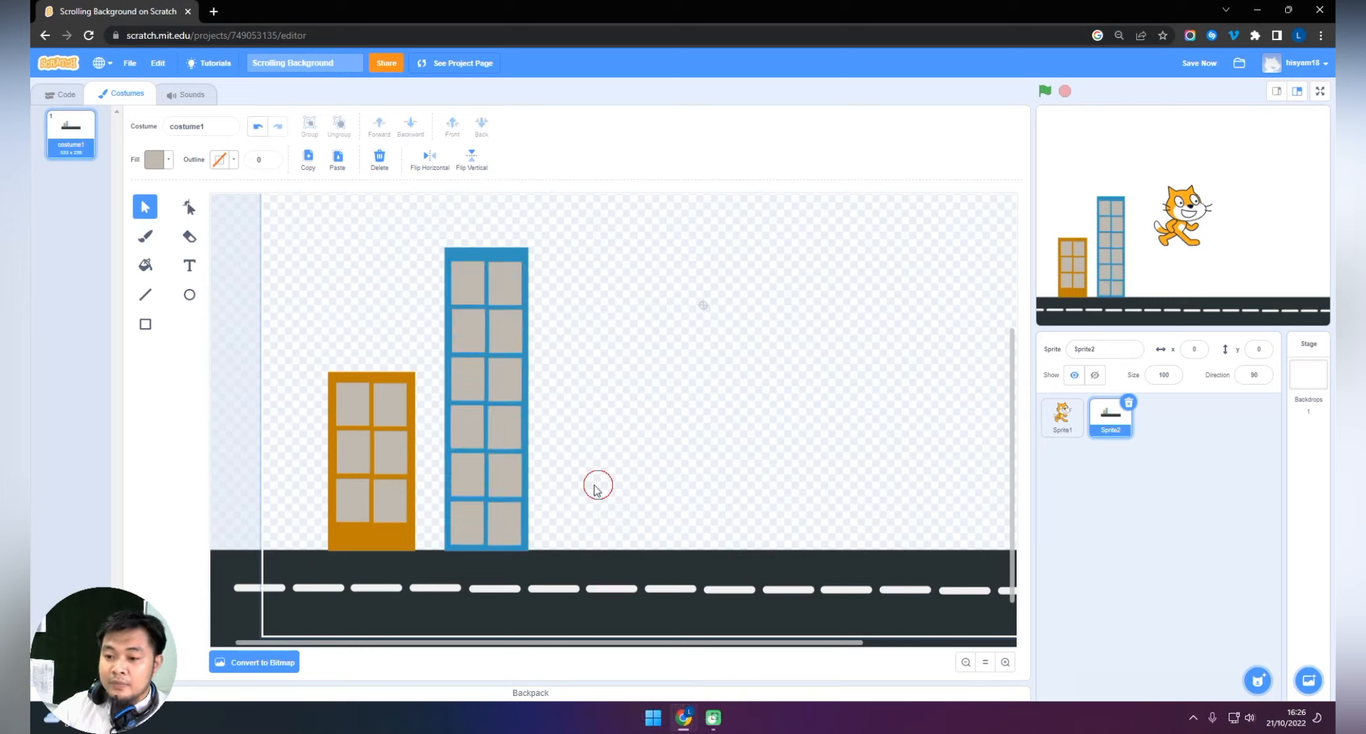
Group each building with its windows and move the blue building close beside the orange one.
{"action": "left_click_drag", "start_coordinate": [440, 235], "coordinate": [495, 338]}
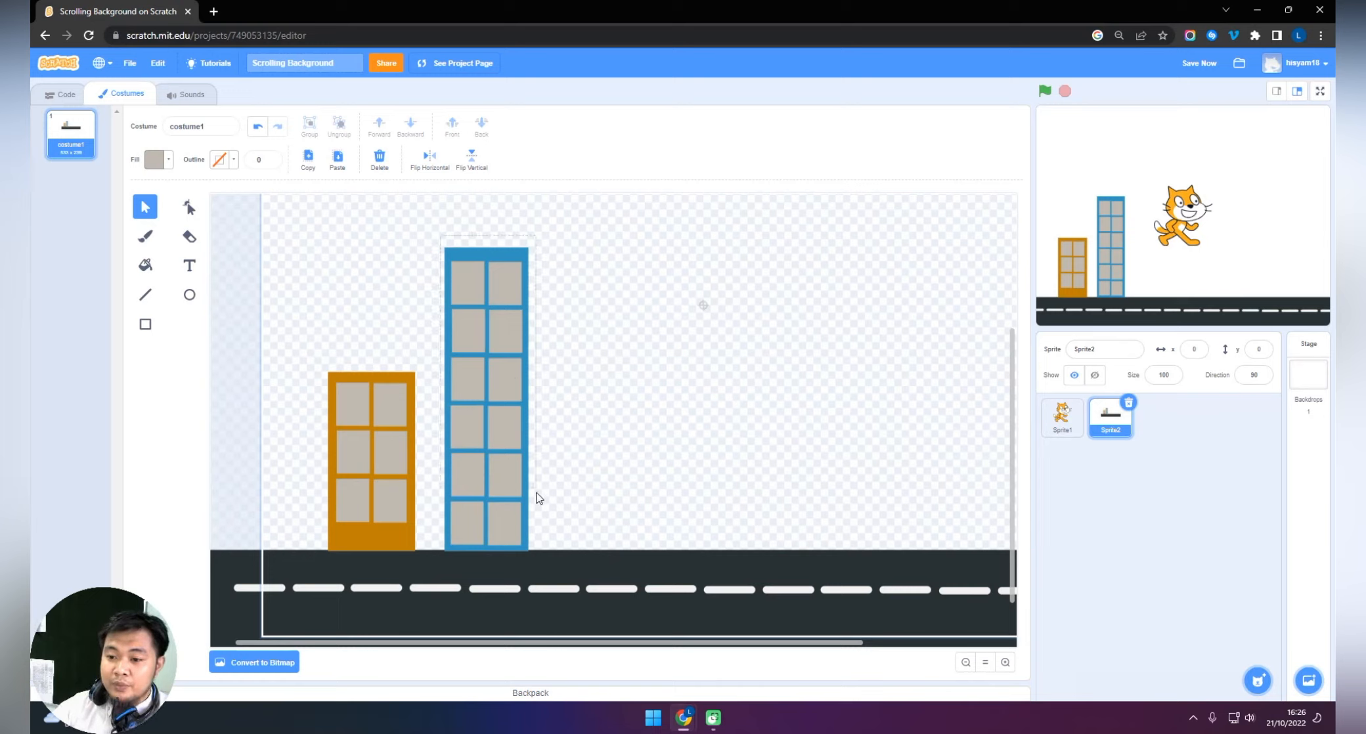
{"action": "left_click_drag", "start_coordinate": [536, 498], "coordinate": [537, 548]}
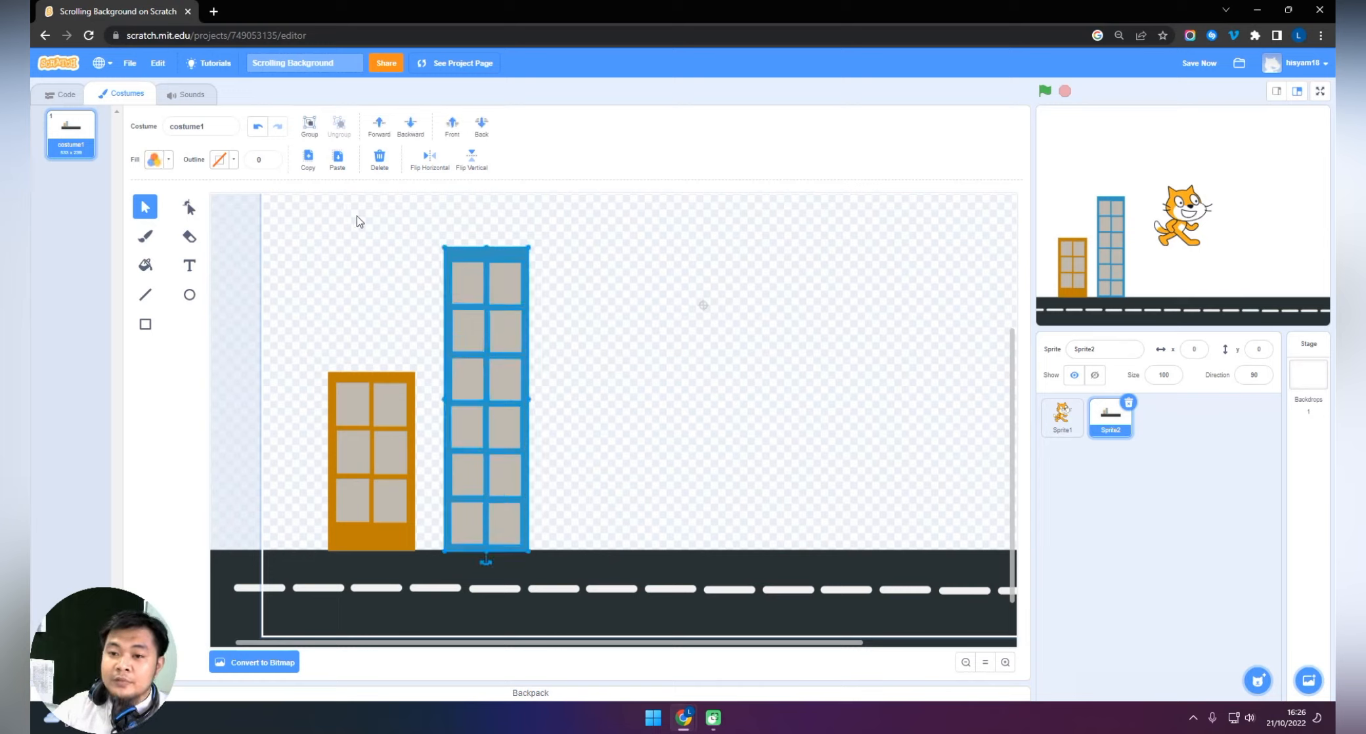
{"action": "left_click", "coordinate": [311, 129]}
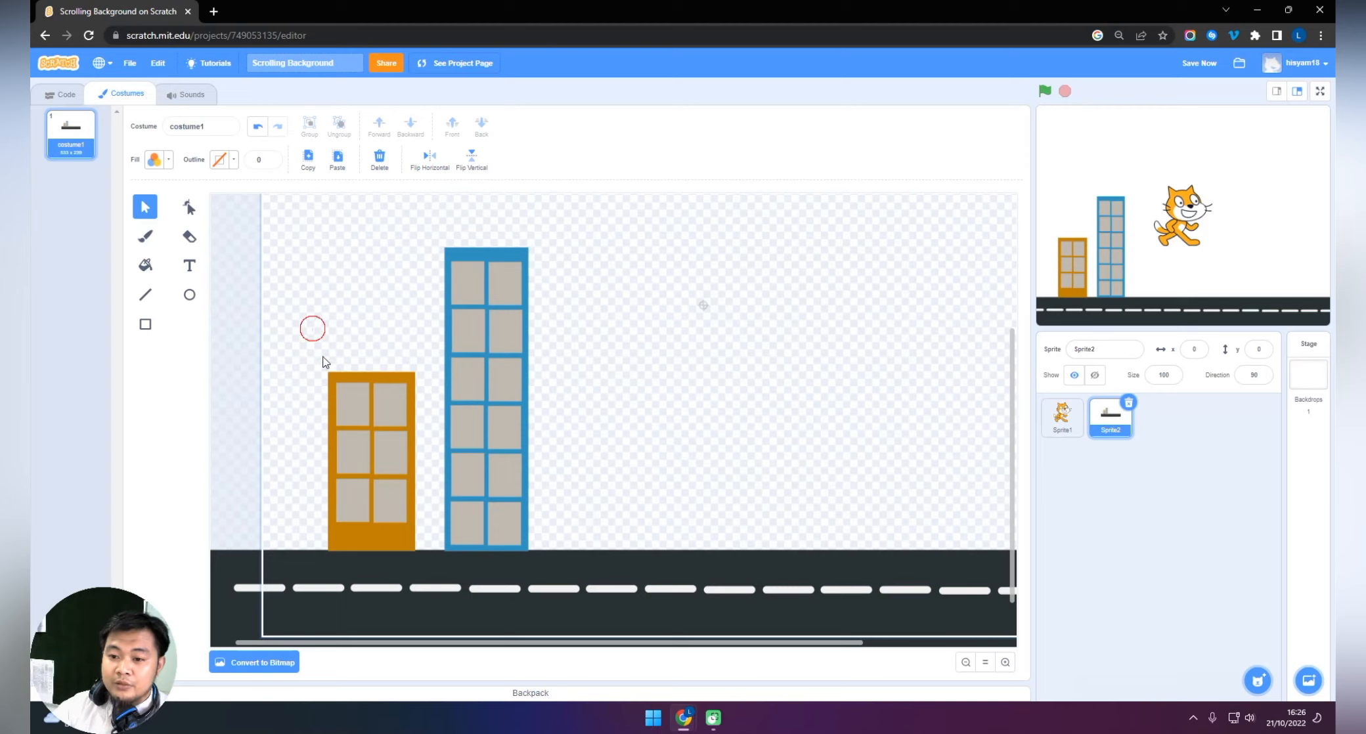
{"action": "left_click", "coordinate": [414, 520]}
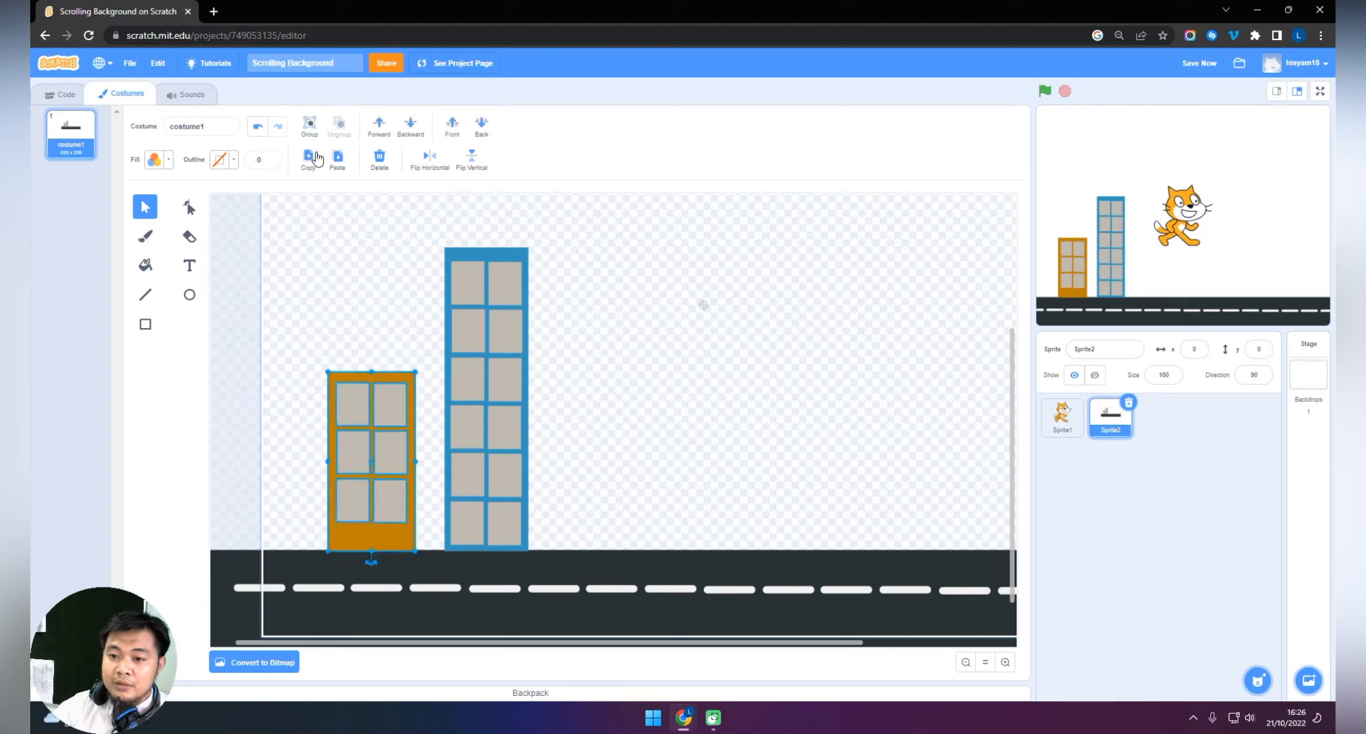
{"action": "left_click", "coordinate": [309, 125]}
{"action": "left_click_drag", "start_coordinate": [510, 326], "coordinate": [482, 326]}
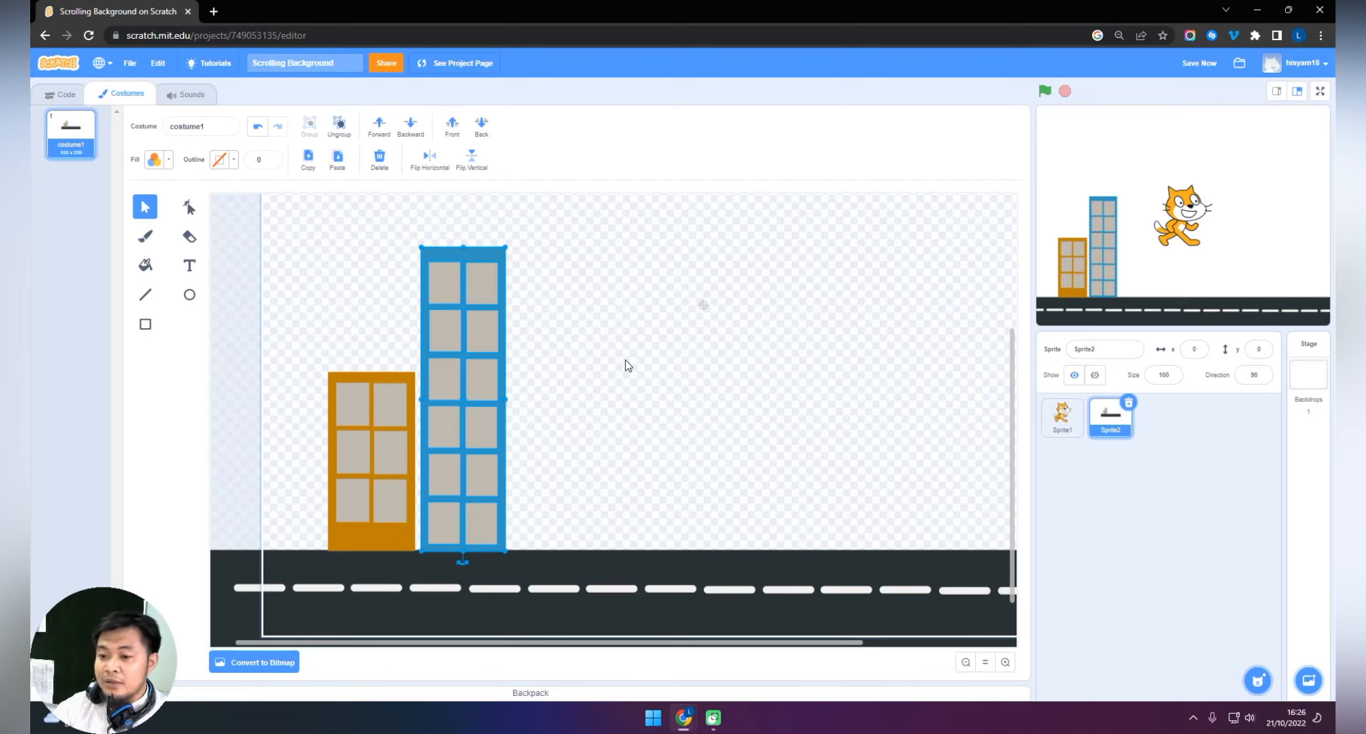
{"action": "left_click", "coordinate": [223, 349]}
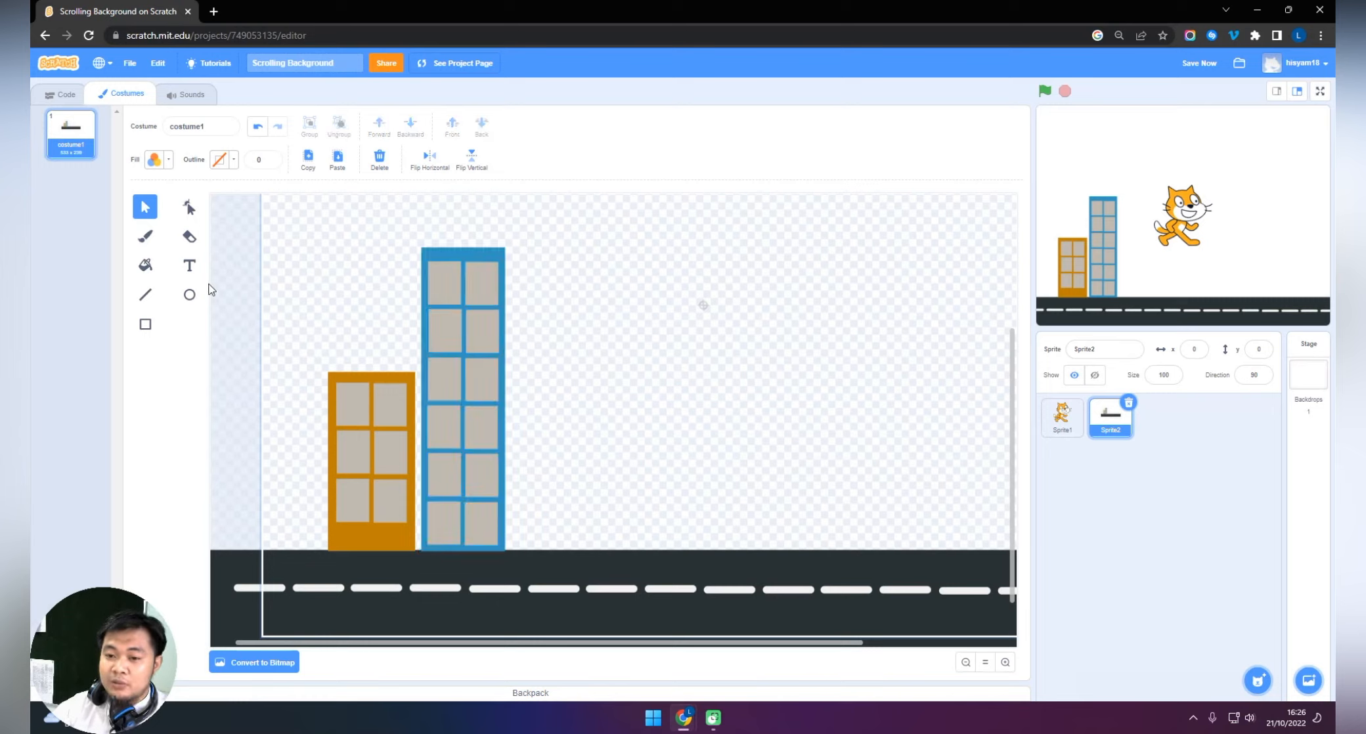
Change the fill to brown with saturation 60 and draw a thin upright tree trunk on the road past the blue building.
{"action": "left_click", "coordinate": [145, 328]}
{"action": "left_click", "coordinate": [157, 160]}
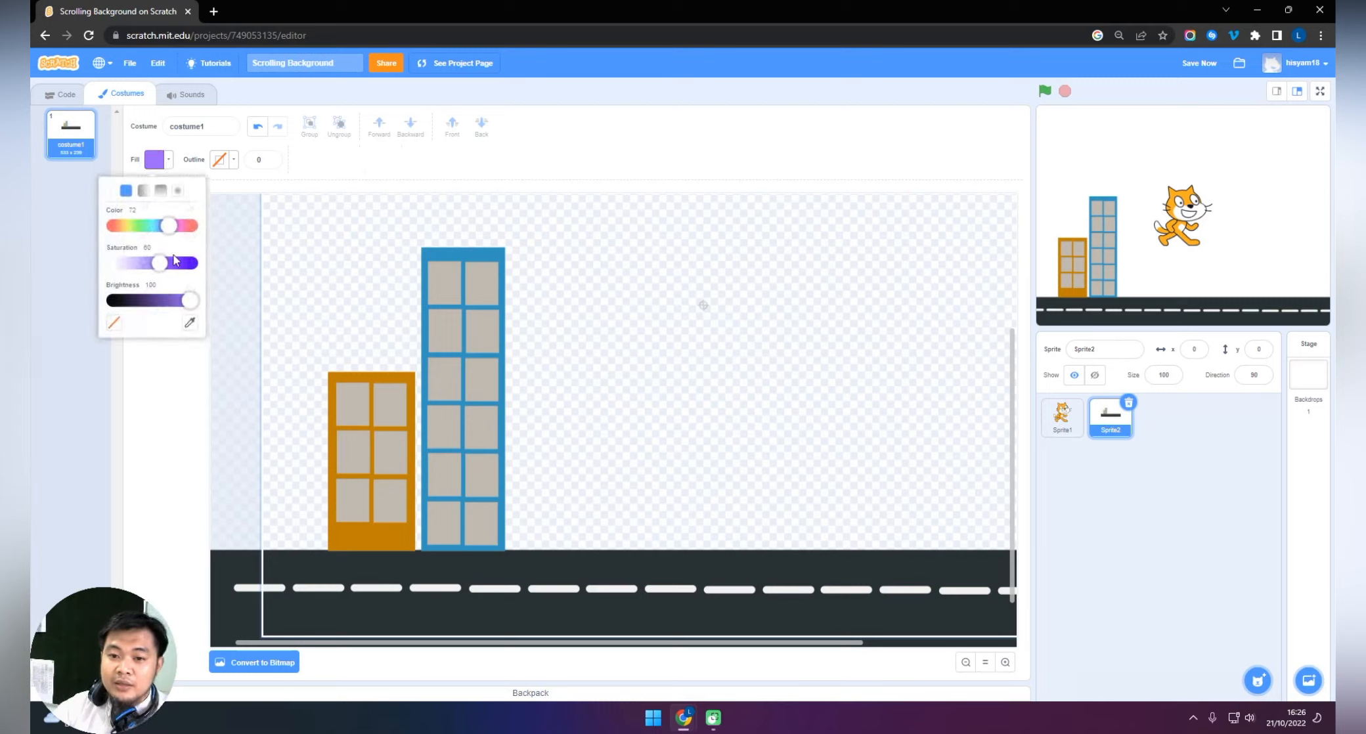
{"action": "left_click_drag", "start_coordinate": [169, 225], "coordinate": [117, 226]}
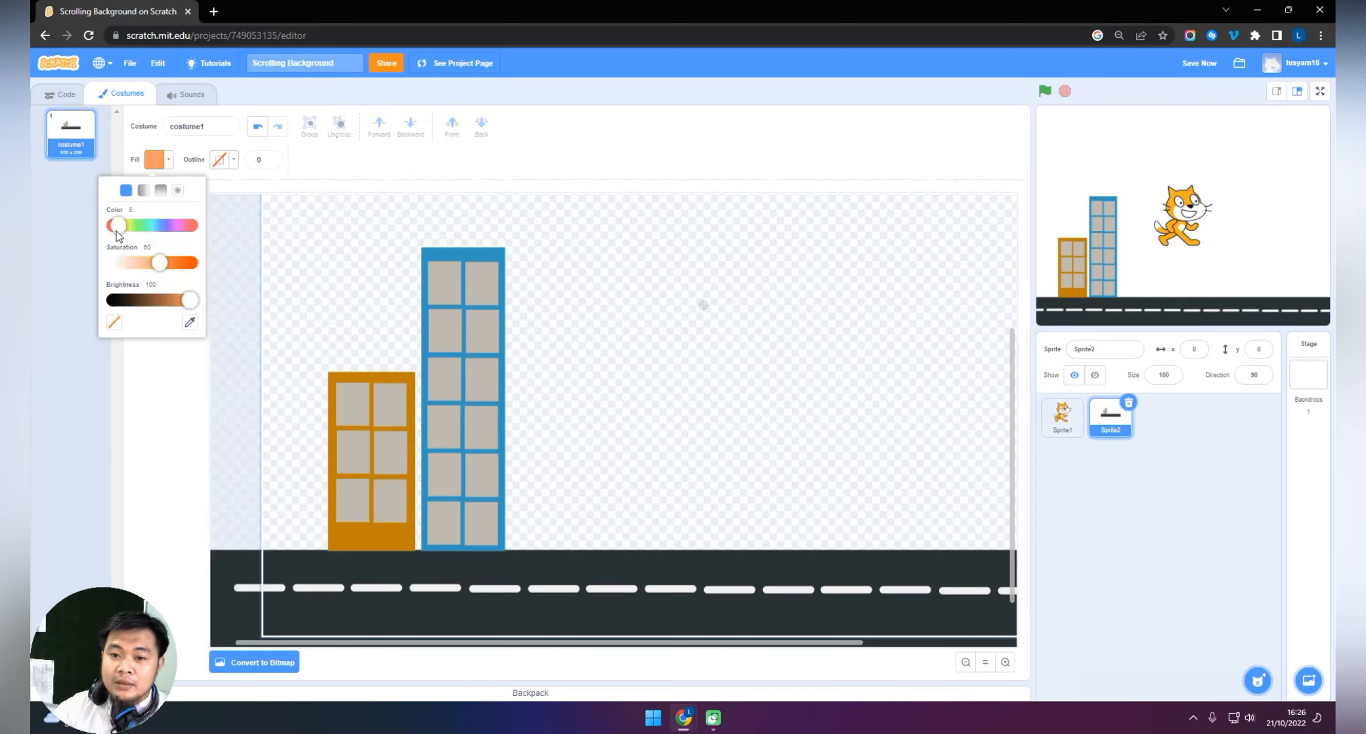
{"action": "left_click_drag", "start_coordinate": [189, 300], "coordinate": [153, 300]}
{"action": "left_click_drag", "start_coordinate": [567, 467], "coordinate": [571, 552]}
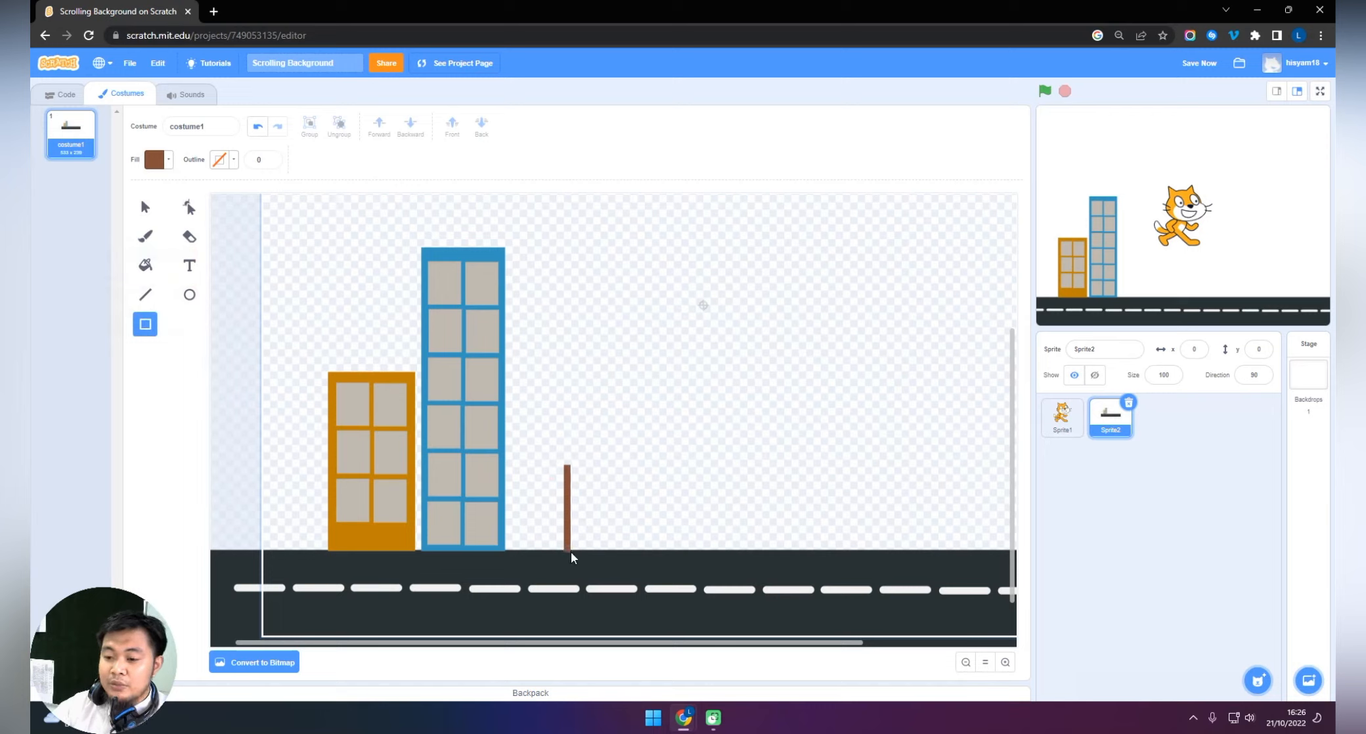
{"action": "left_click", "coordinate": [145, 208]}
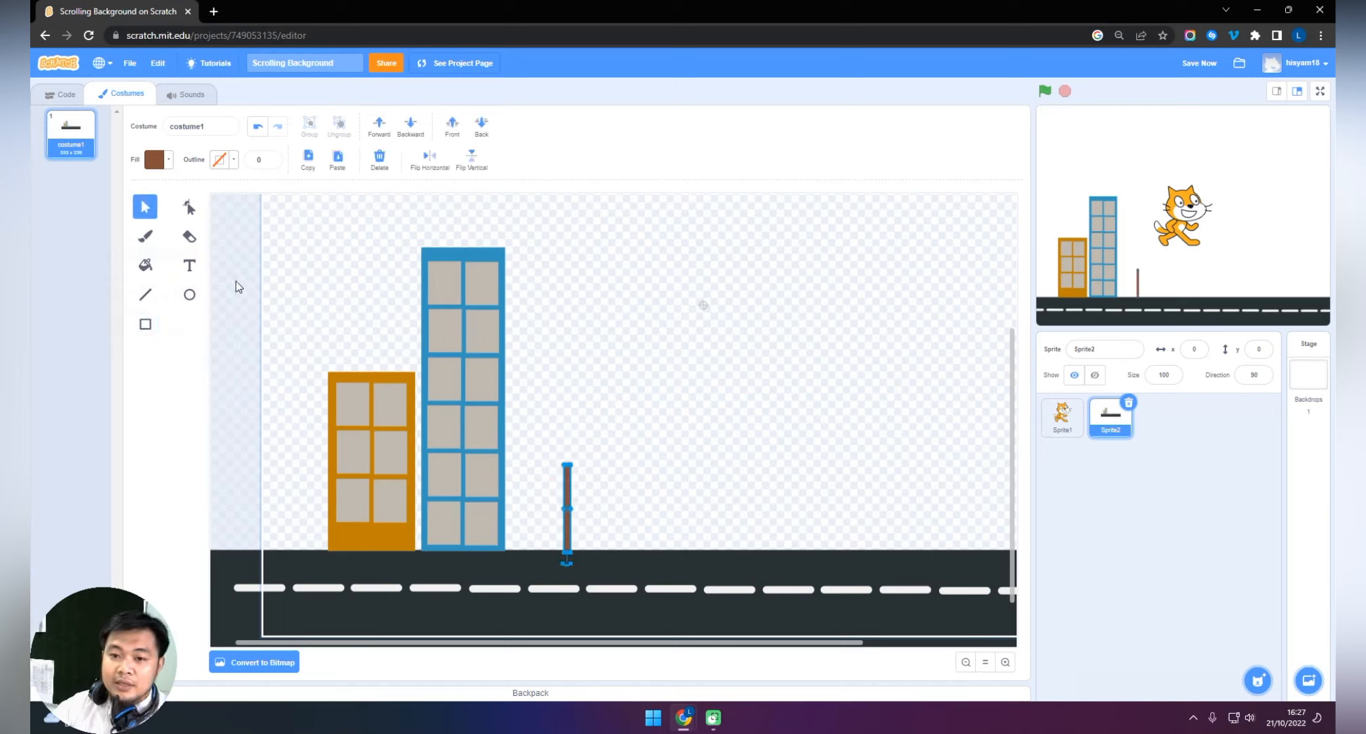
{"action": "left_click", "coordinate": [230, 281]}
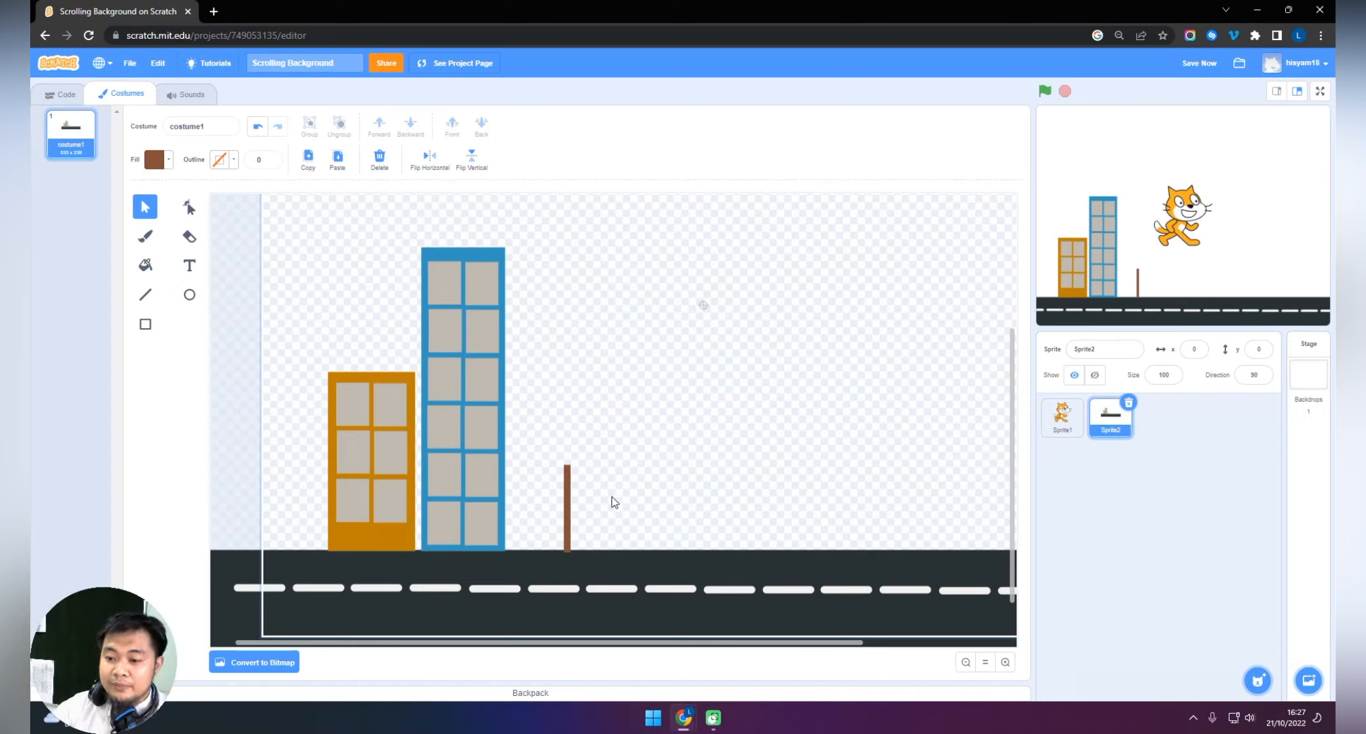
Reshape the trunk's points so it flares out into a wider, curved base.
{"action": "left_click", "coordinate": [569, 504]}
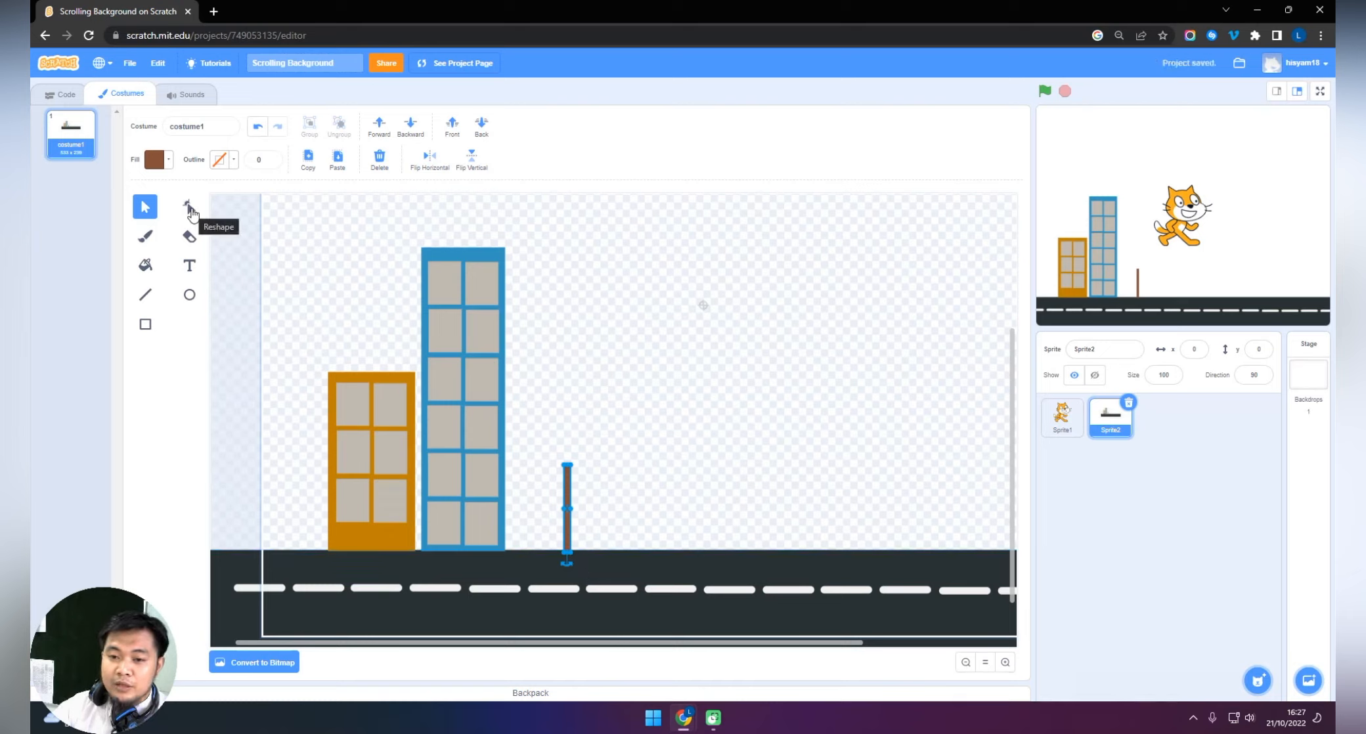
{"action": "left_click", "coordinate": [189, 209]}
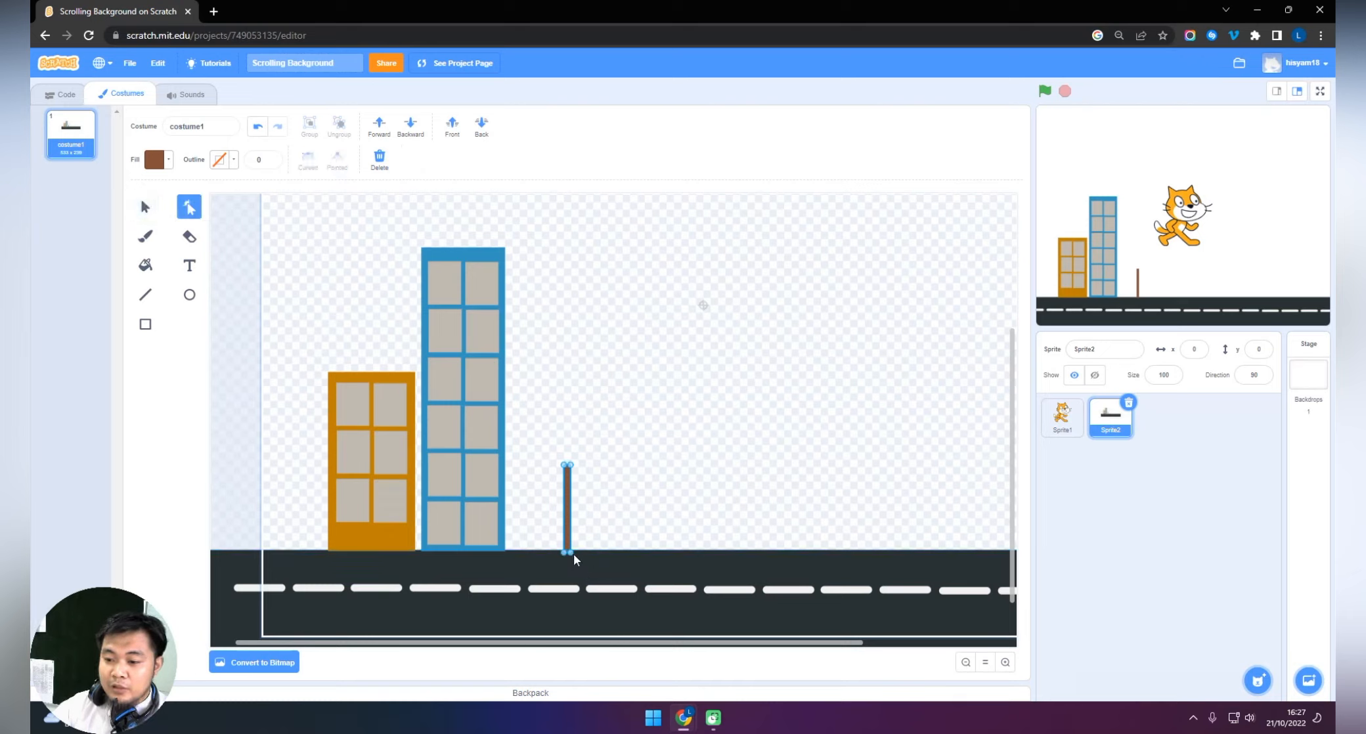
{"action": "left_click_drag", "start_coordinate": [572, 553], "coordinate": [561, 521]}
{"action": "left_click", "coordinate": [558, 519]}
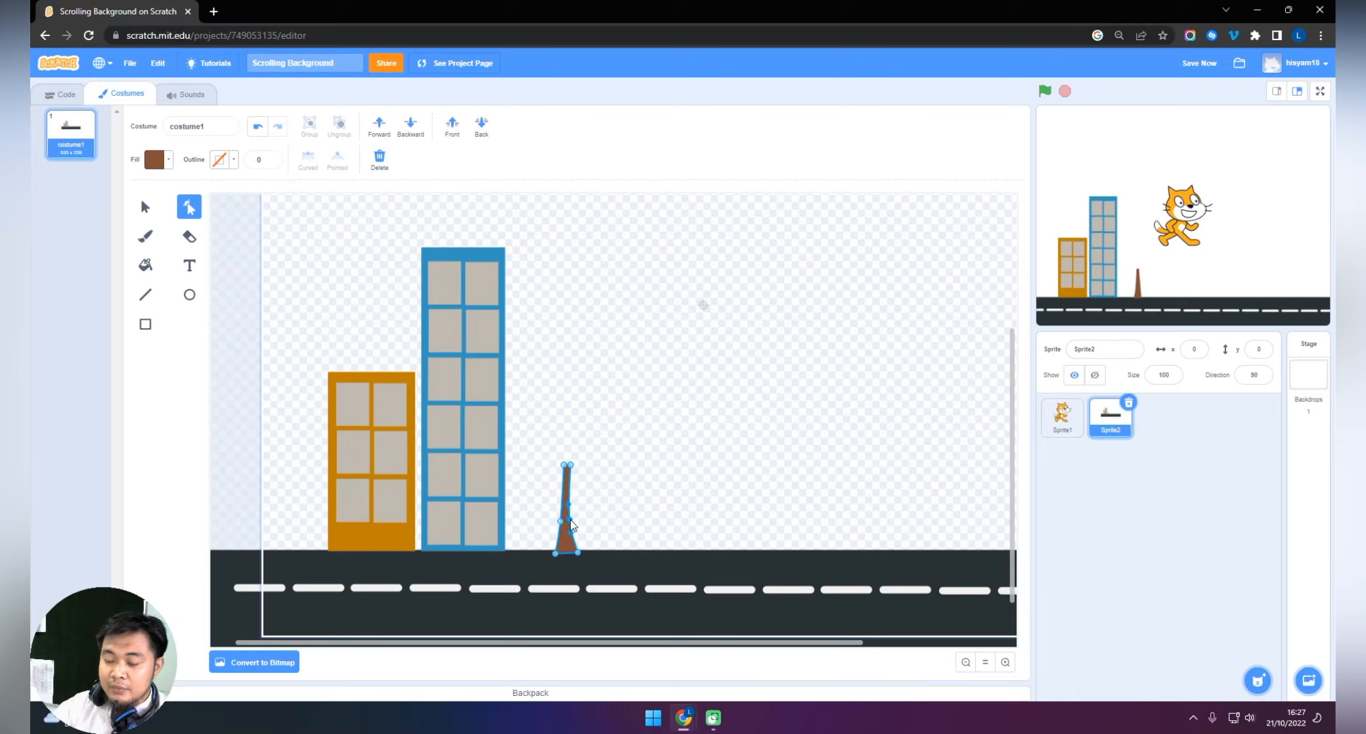
{"action": "left_click", "coordinate": [146, 209]}
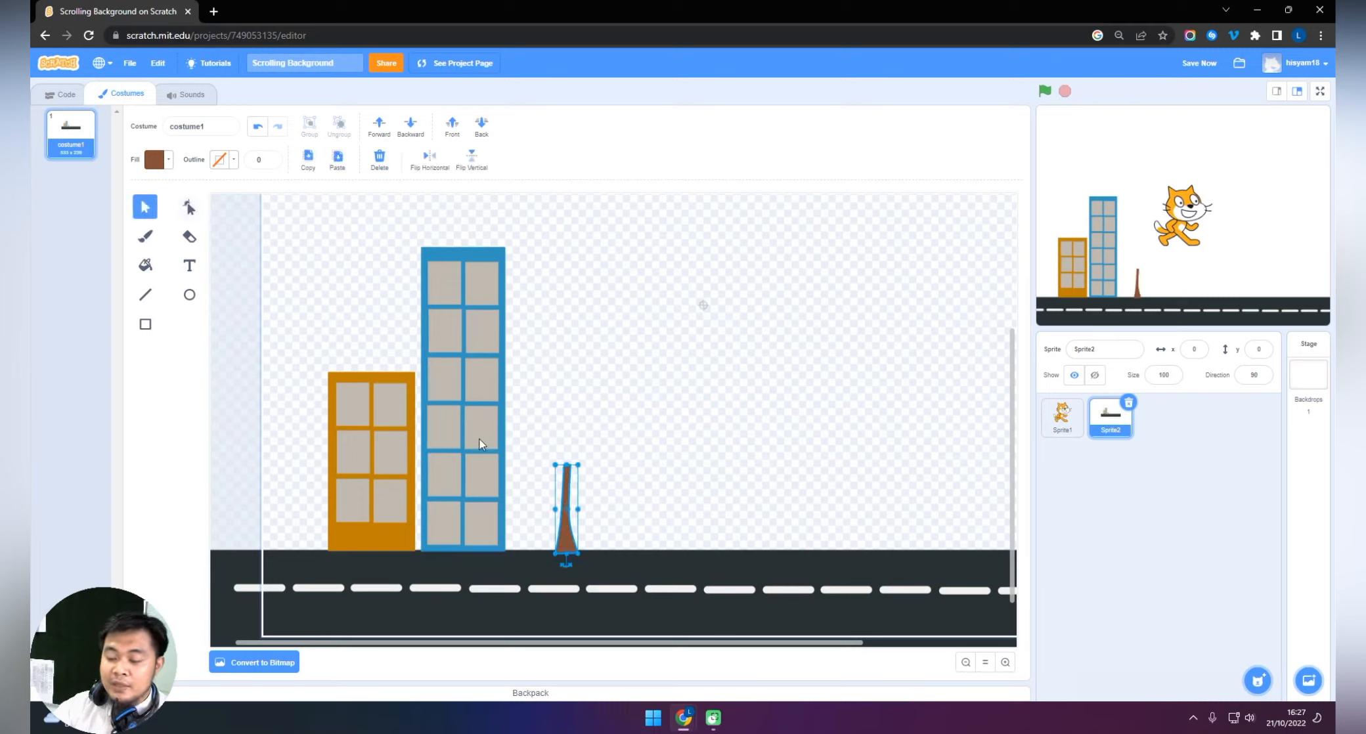
{"action": "left_click", "coordinate": [232, 399]}
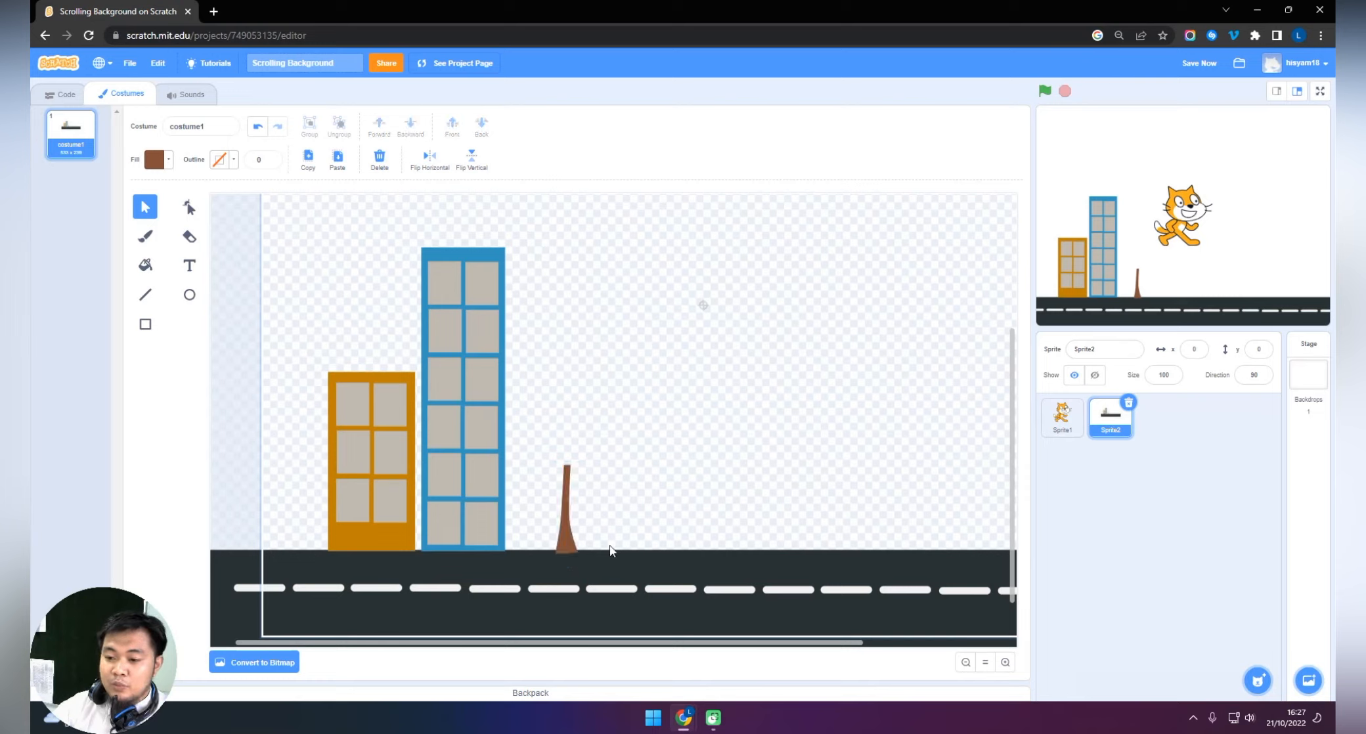
Move the trunk slightly toward the blue building and send it backward behind the road.
{"action": "left_click_drag", "start_coordinate": [568, 540], "coordinate": [560, 540]}
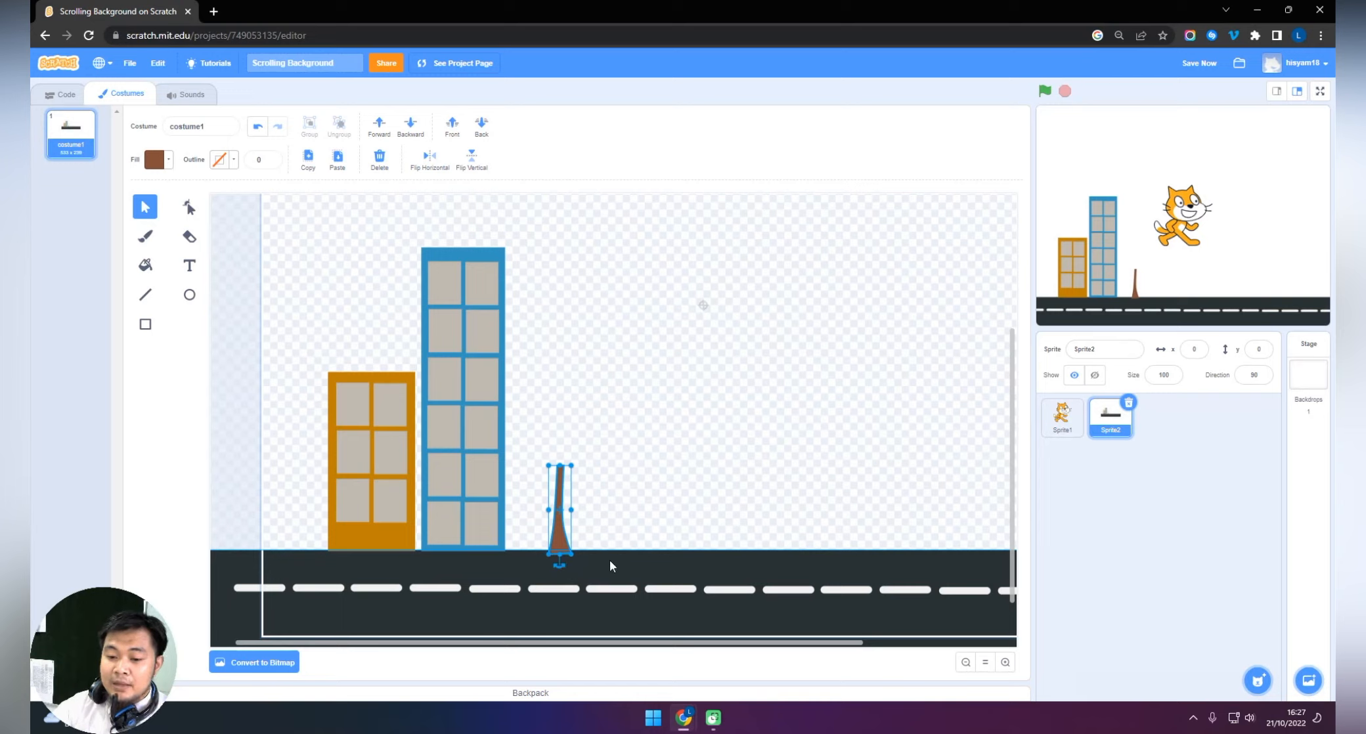
{"action": "left_click_drag", "start_coordinate": [564, 542], "coordinate": [562, 542]}
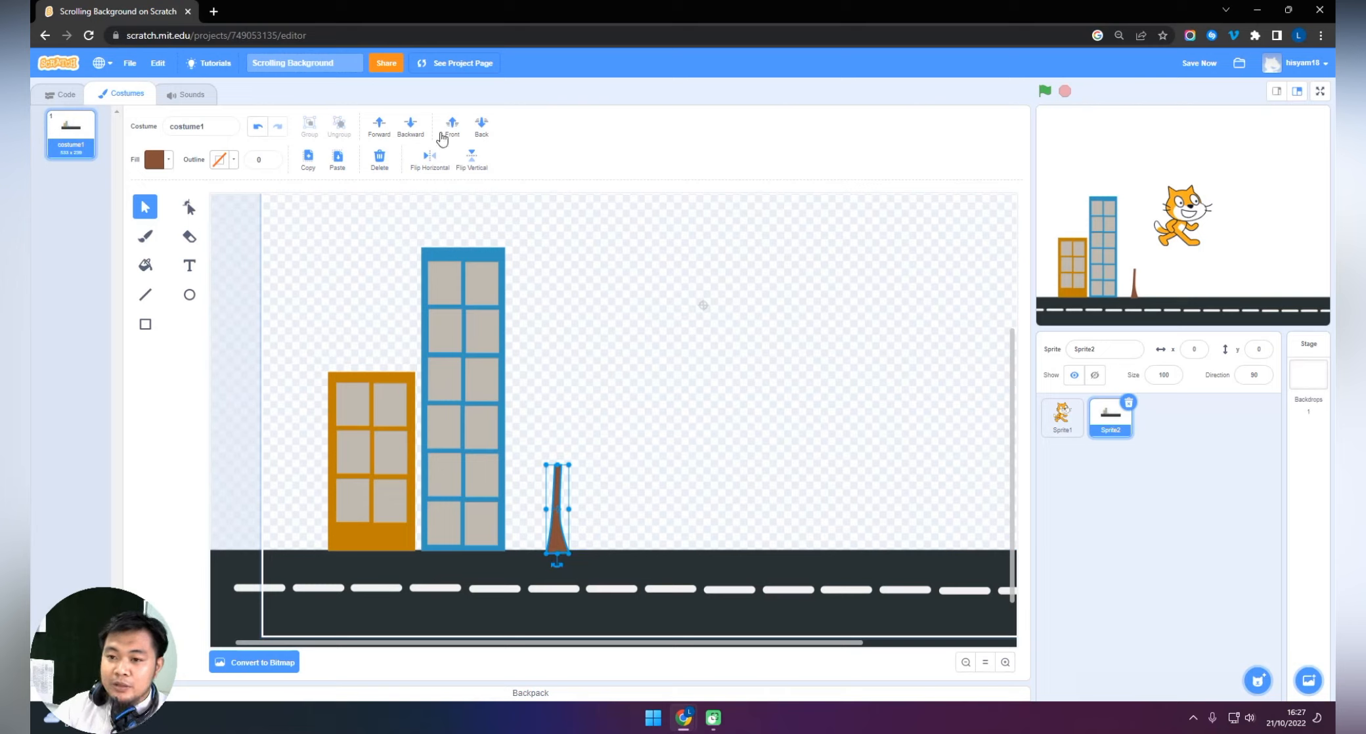
{"action": "left_click", "coordinate": [416, 133]}
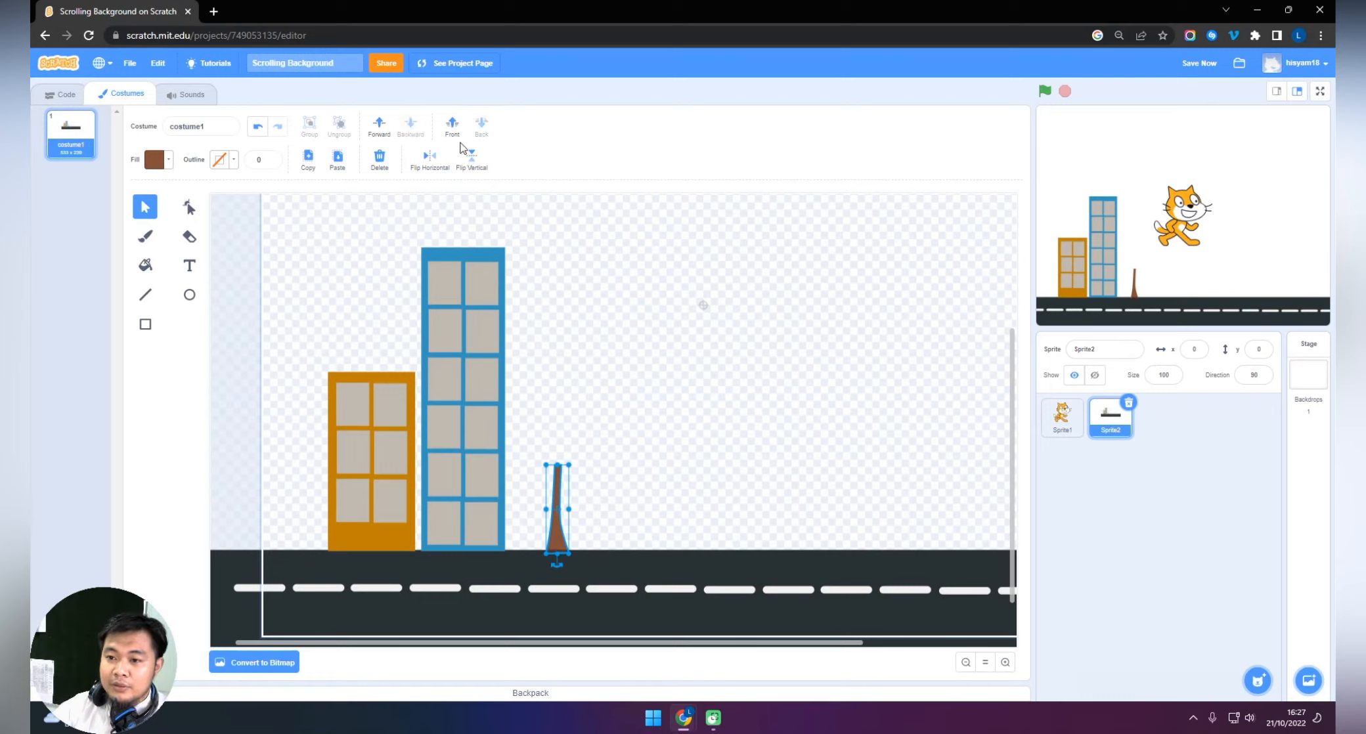
{"action": "left_click", "coordinate": [618, 550]}
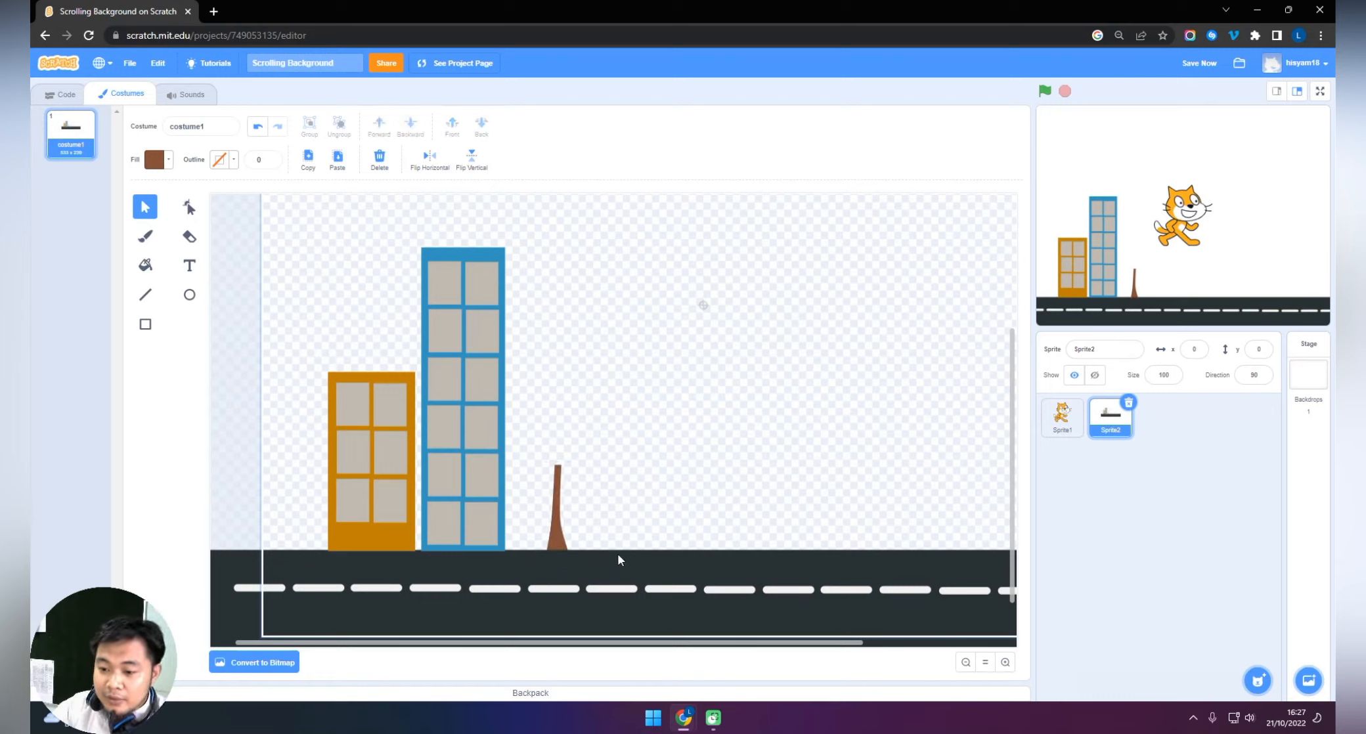
Send the blue building backward so its base sits behind the road's edge.
{"action": "left_click", "coordinate": [491, 537]}
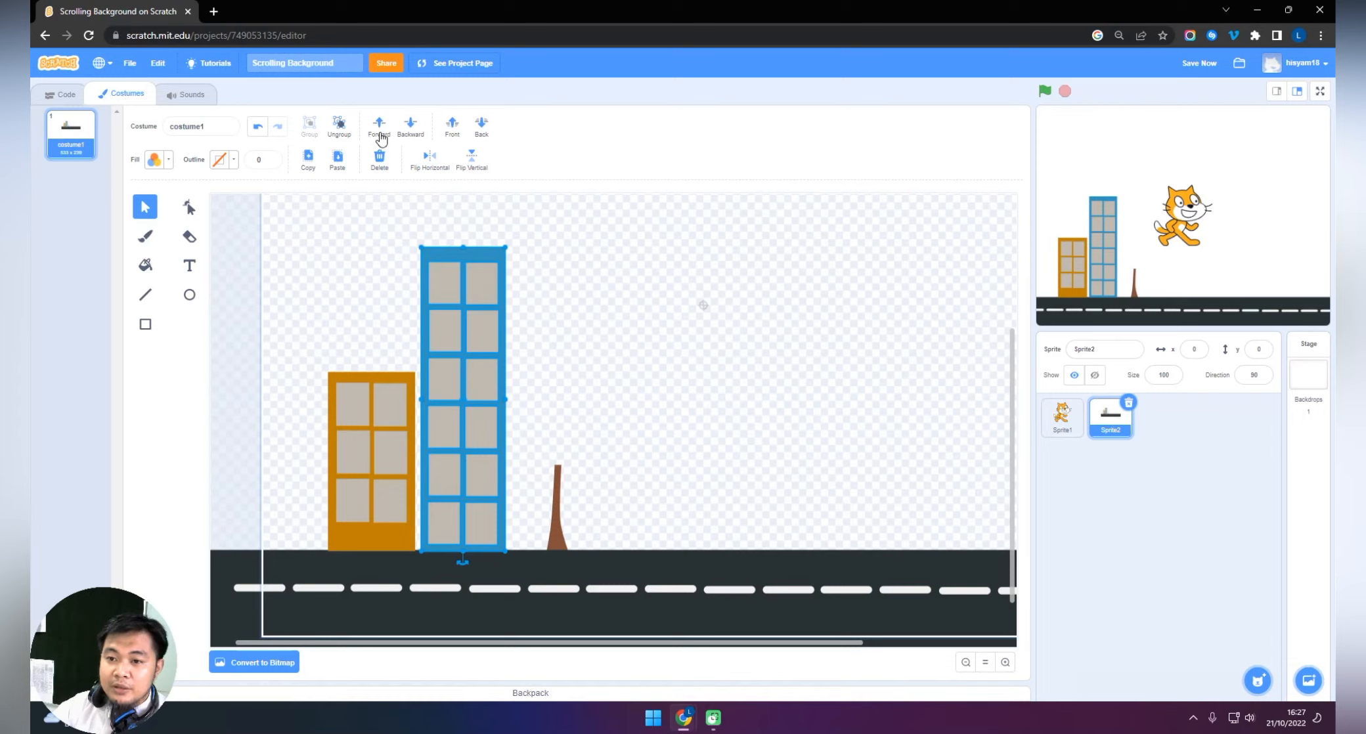
{"action": "left_click", "coordinate": [411, 126]}
{"action": "left_click", "coordinate": [365, 403]}
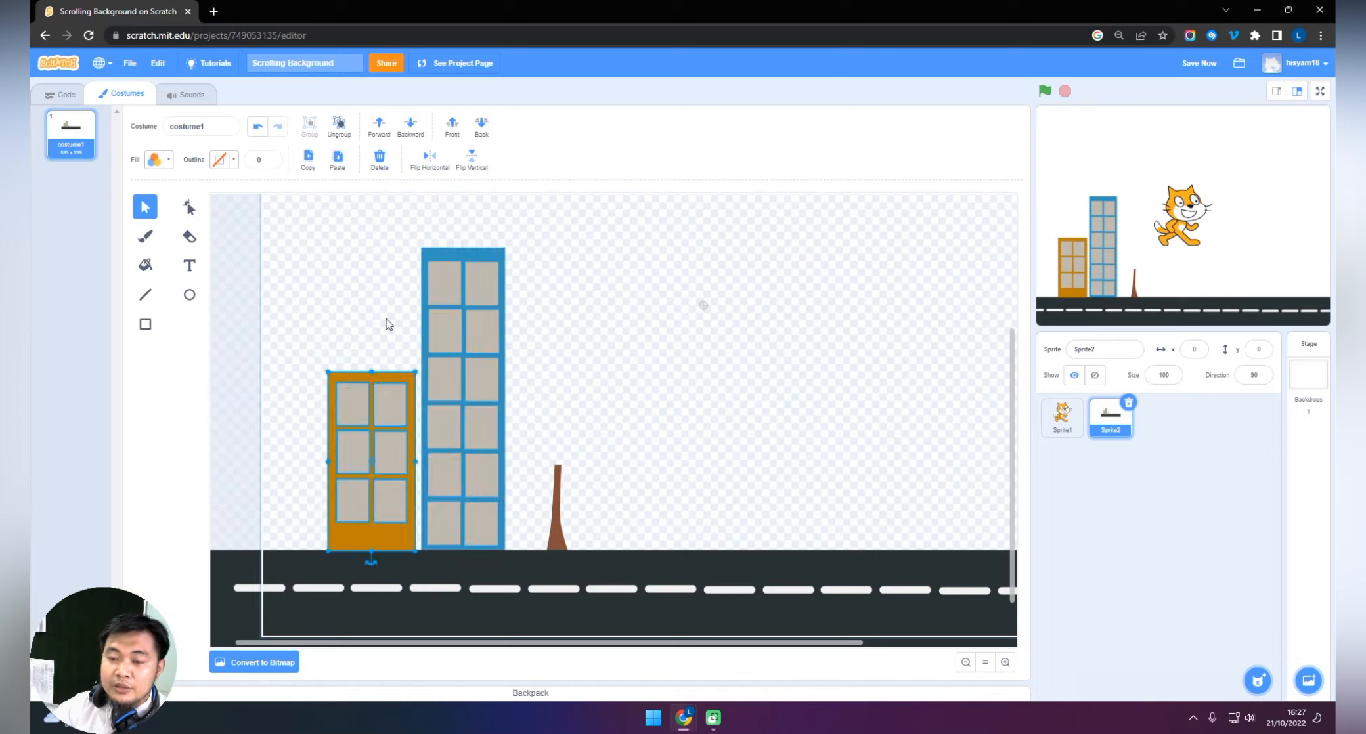
{"action": "left_click", "coordinate": [625, 325]}
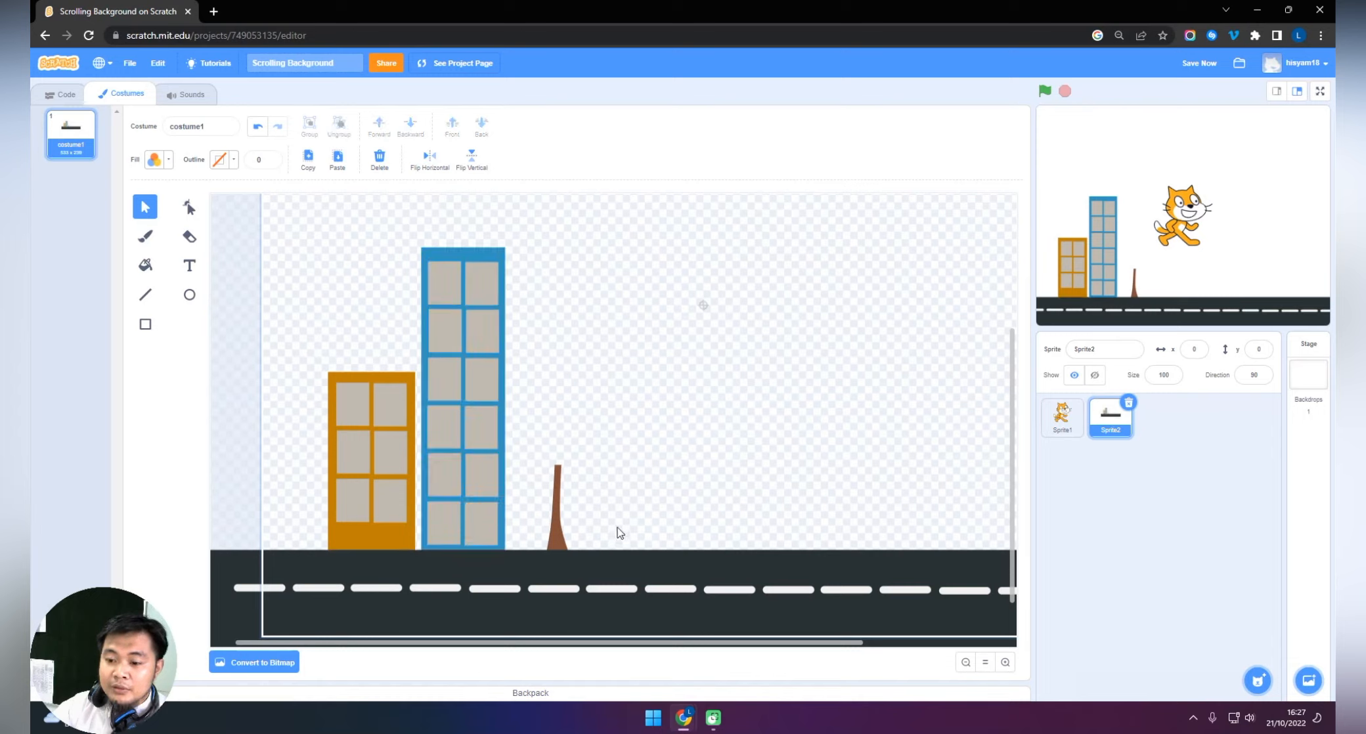
Move the trunk along the road, farther away from the blue building.
{"action": "left_click", "coordinate": [556, 542]}
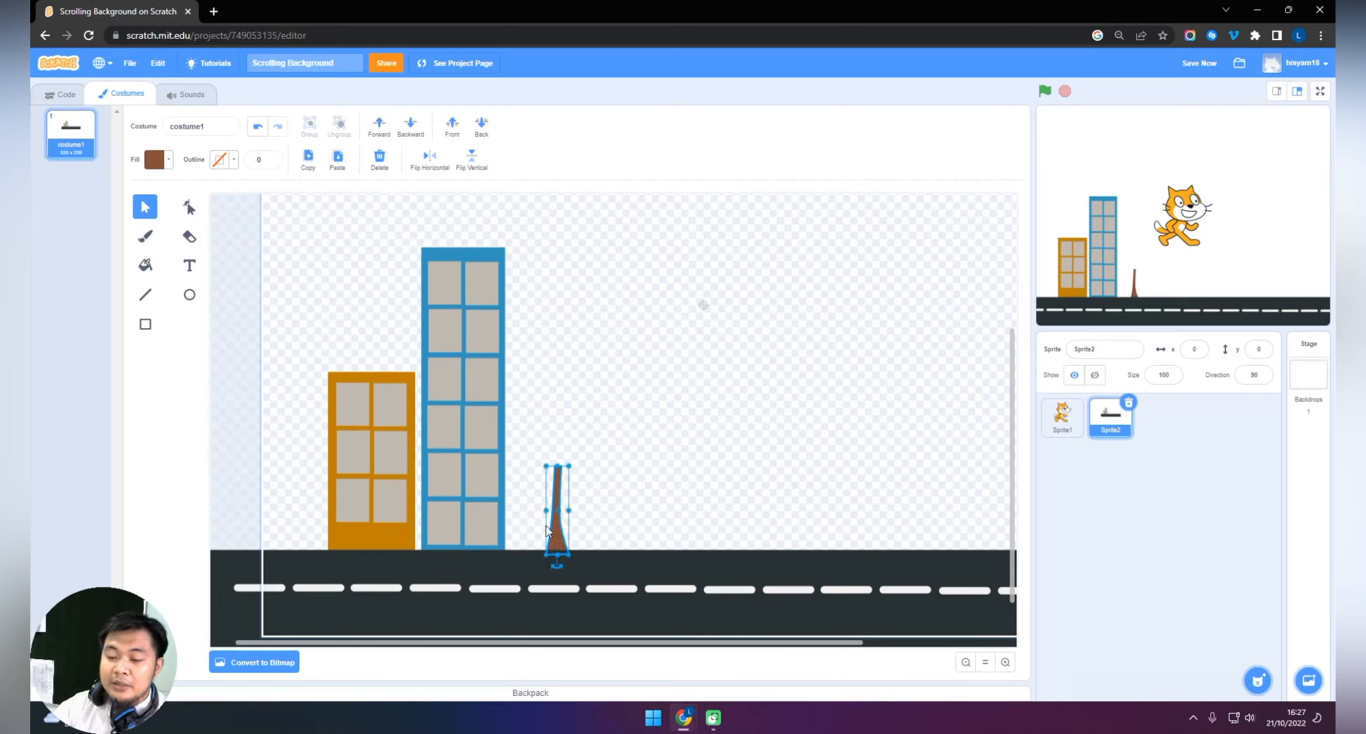
{"action": "left_click_drag", "start_coordinate": [552, 538], "coordinate": [620, 537]}
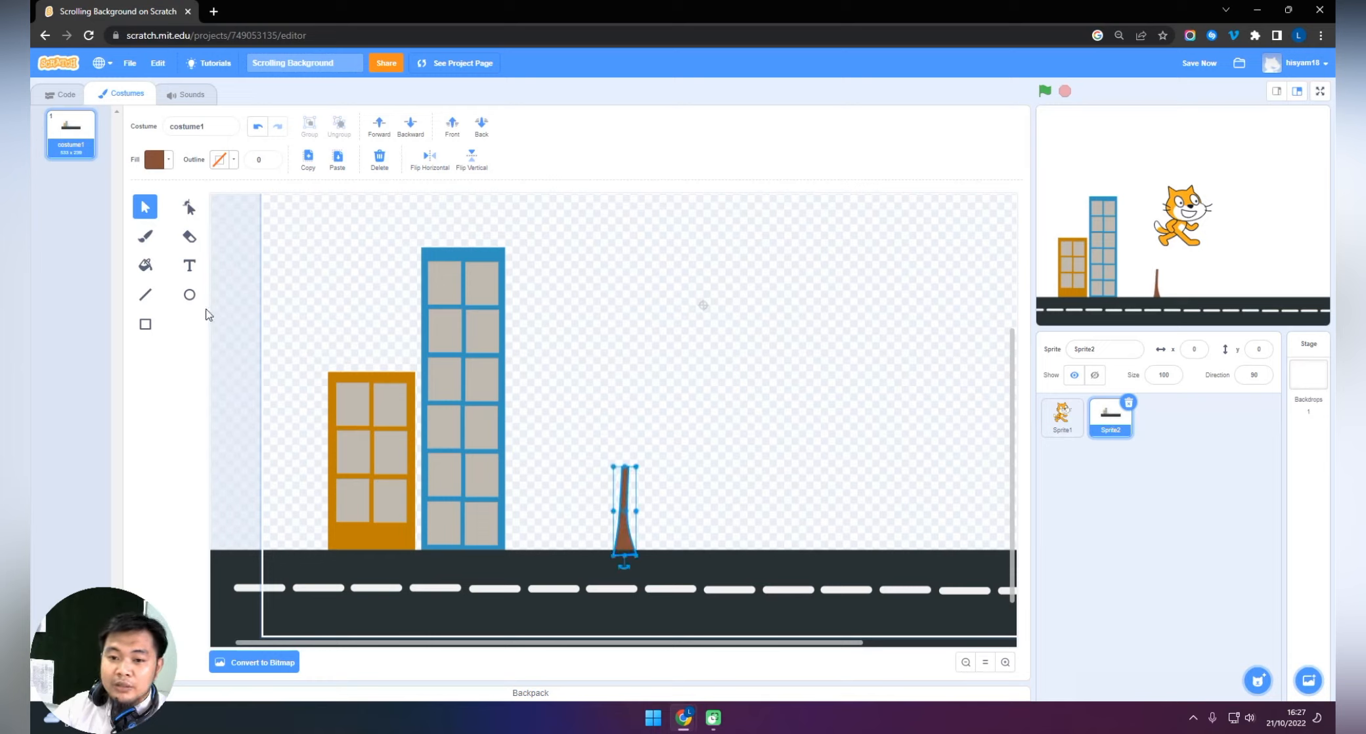
{"action": "left_click", "coordinate": [237, 320]}
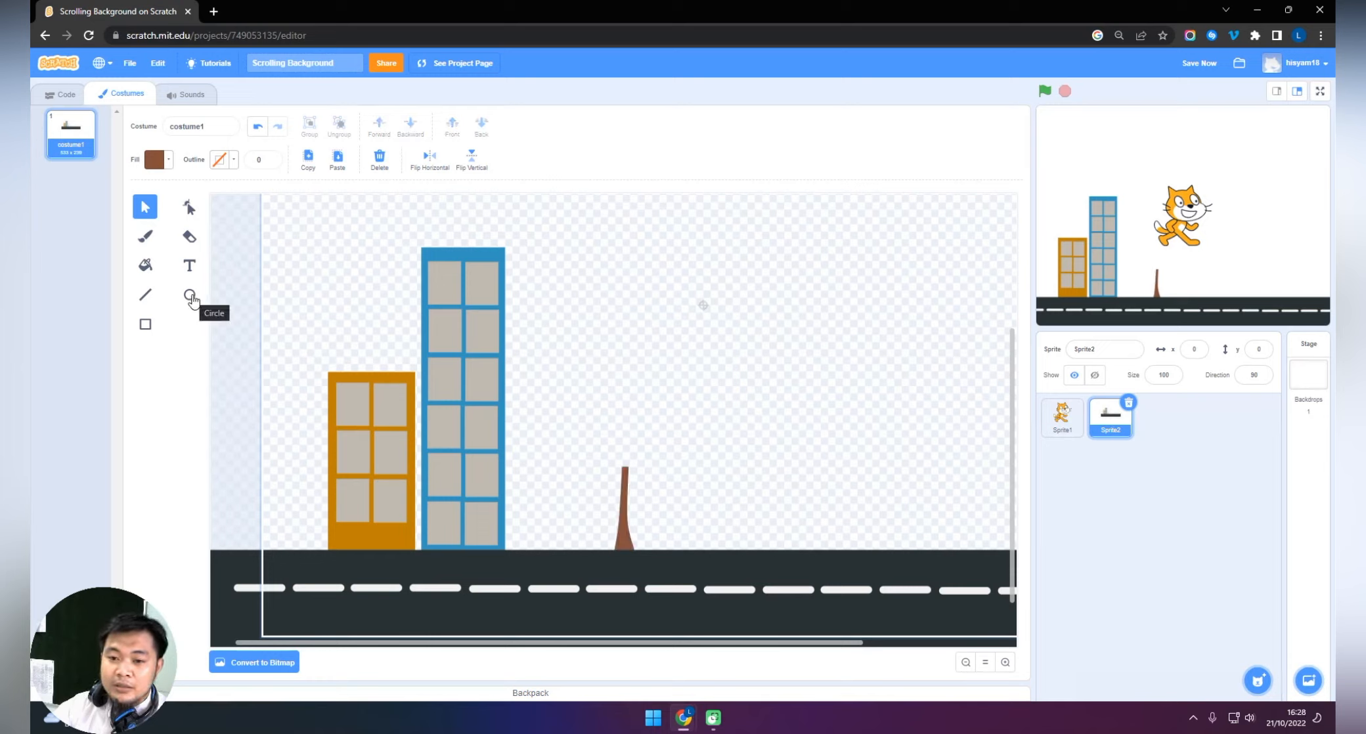
Draw an oval tree crown on top of the trunk with fill color 22 and brightness 55.
{"action": "left_click", "coordinate": [187, 296]}
{"action": "left_click", "coordinate": [156, 159]}
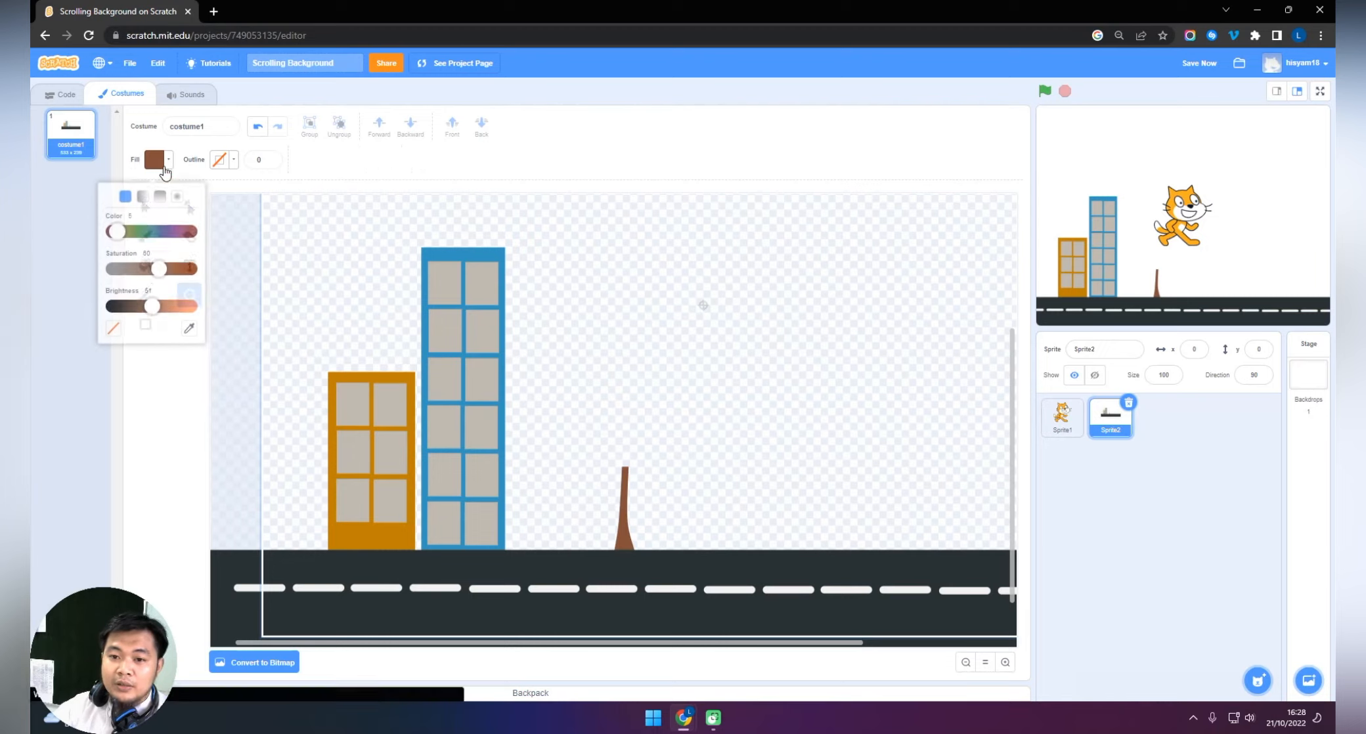
{"action": "left_click_drag", "start_coordinate": [130, 231], "coordinate": [147, 228]}
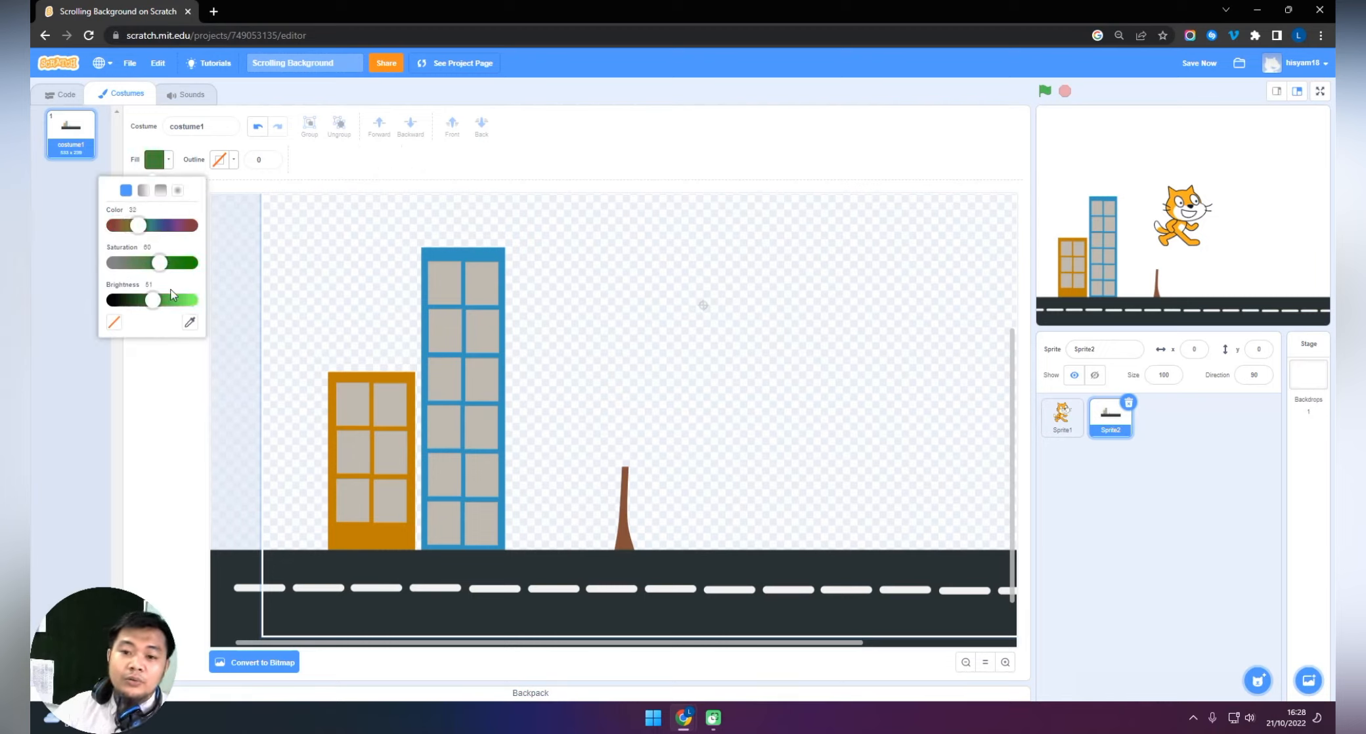
{"action": "left_click_drag", "start_coordinate": [155, 300], "coordinate": [160, 304]}
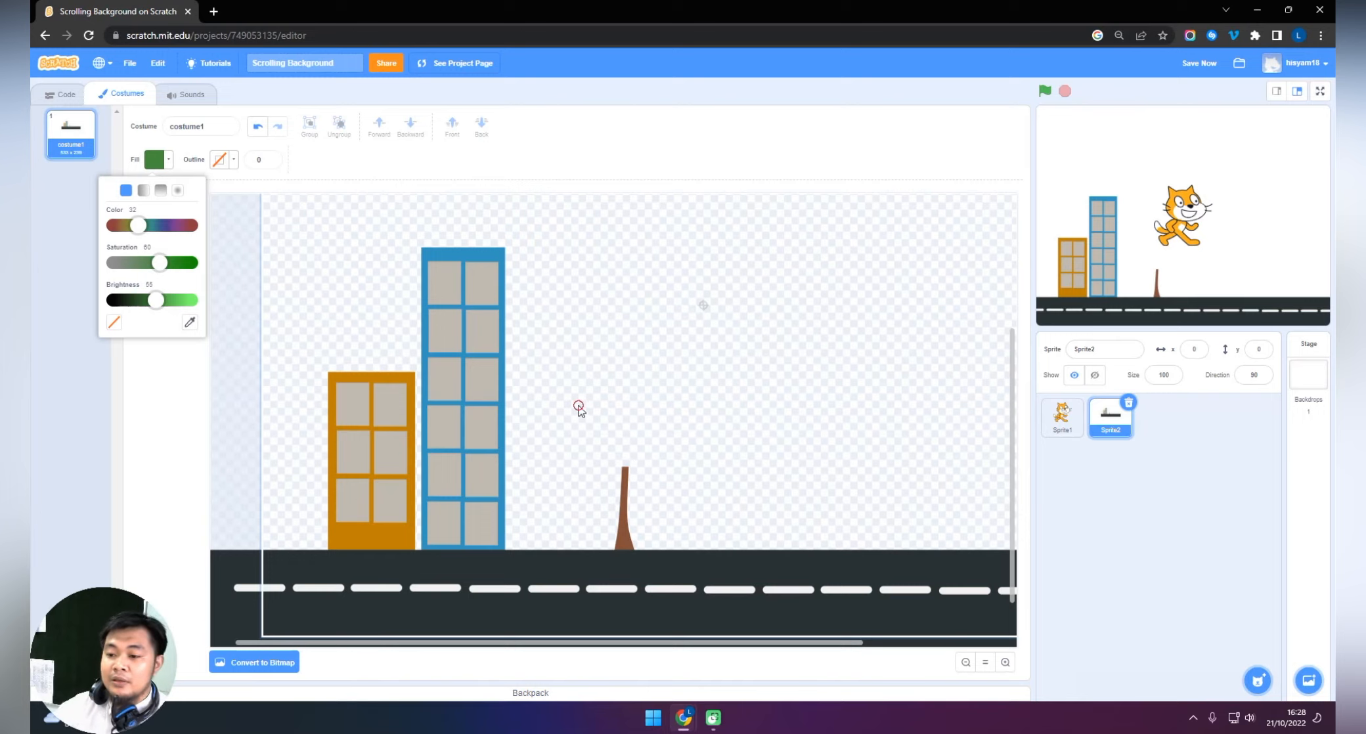
{"action": "left_click_drag", "start_coordinate": [578, 406], "coordinate": [679, 471]}
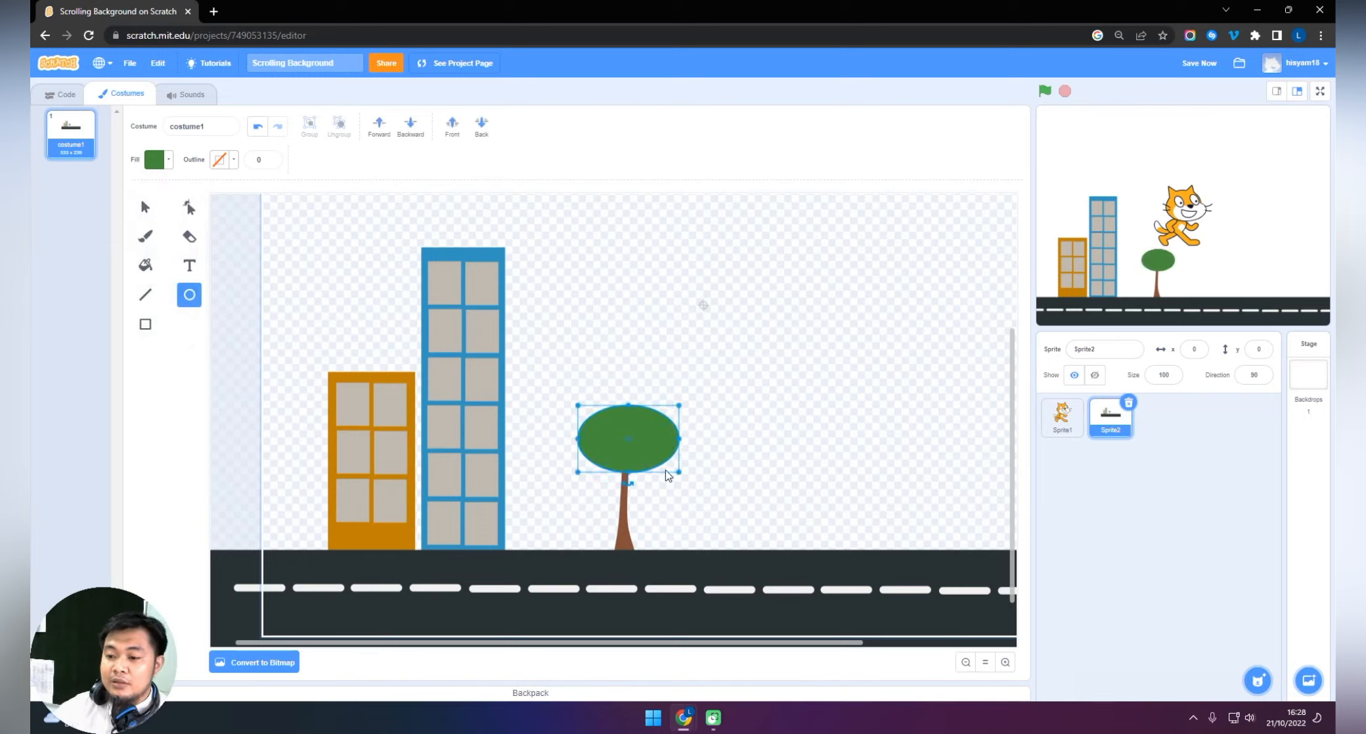
{"action": "left_click", "coordinate": [239, 312]}
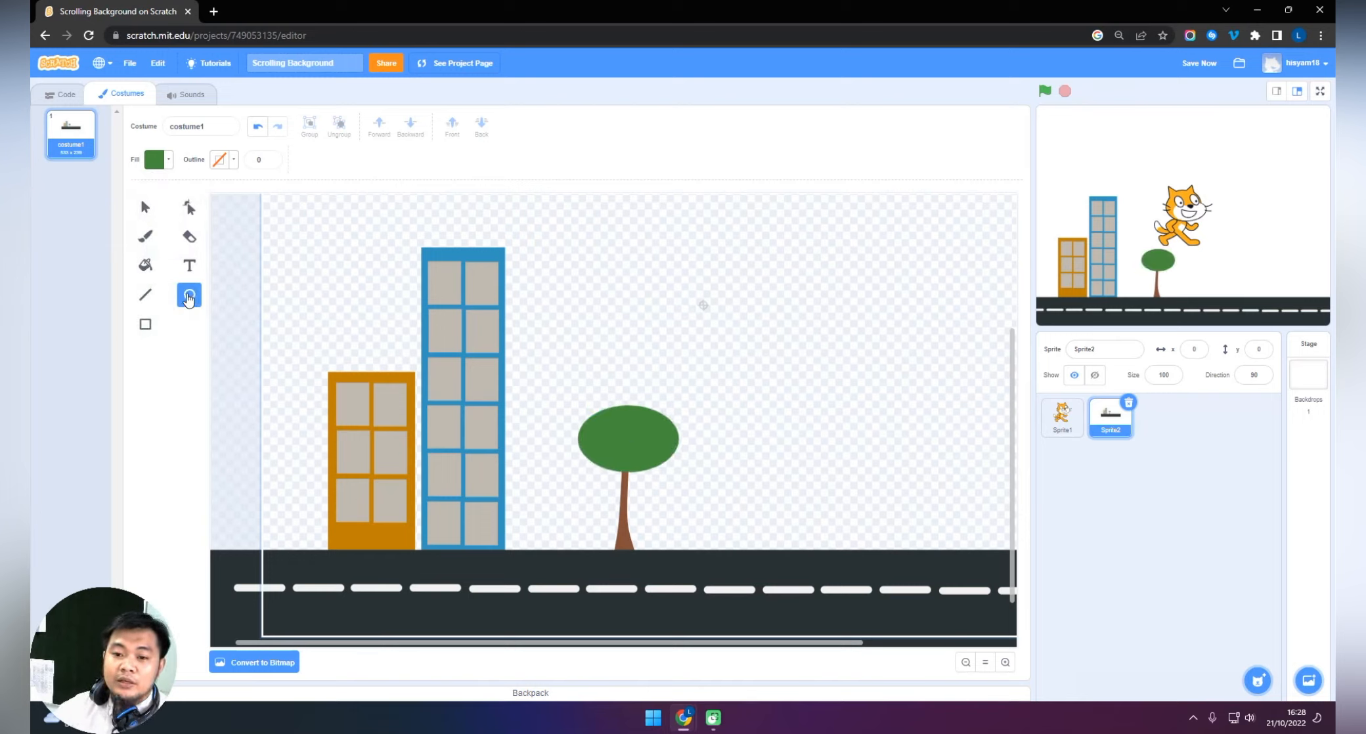
Add four small, lighter green ovals with brightness 72 around and inside the tree crown as leaf clusters.
{"action": "left_click", "coordinate": [159, 160]}
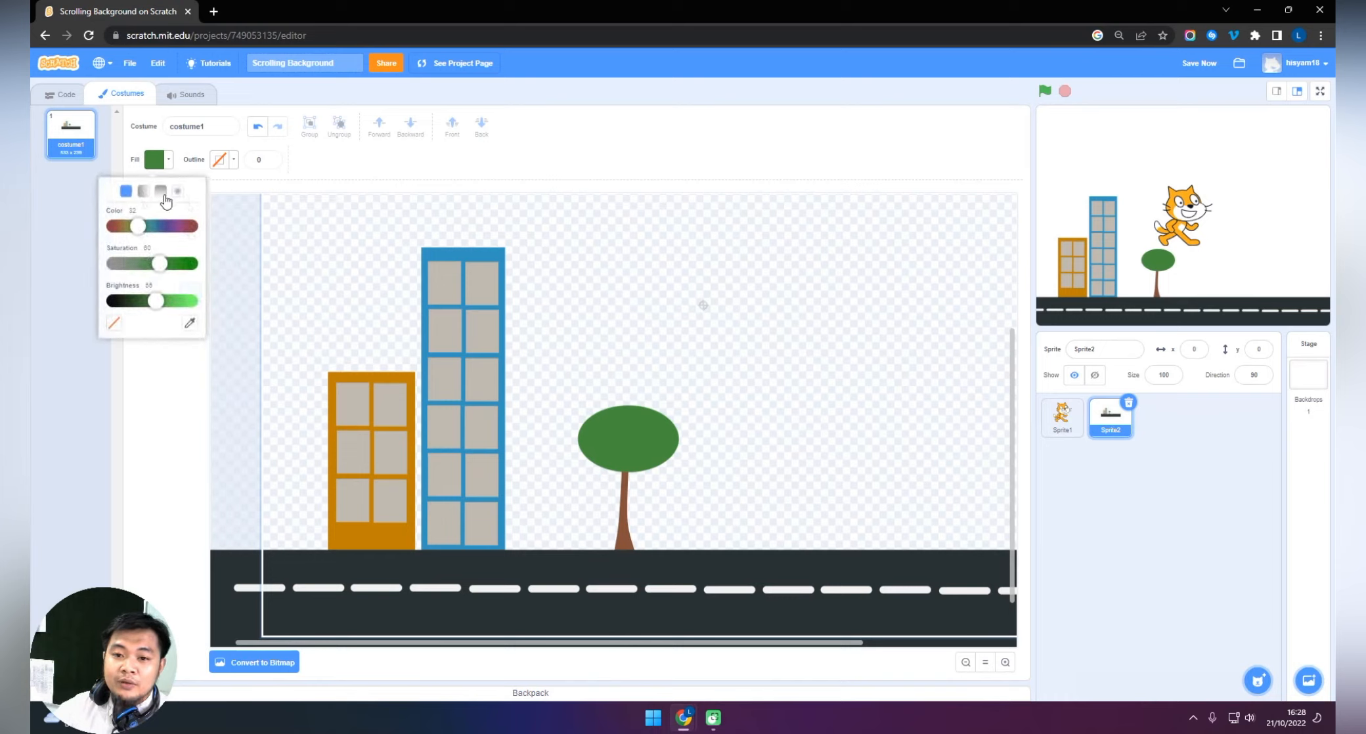
{"action": "left_click_drag", "start_coordinate": [164, 298], "coordinate": [178, 306]}
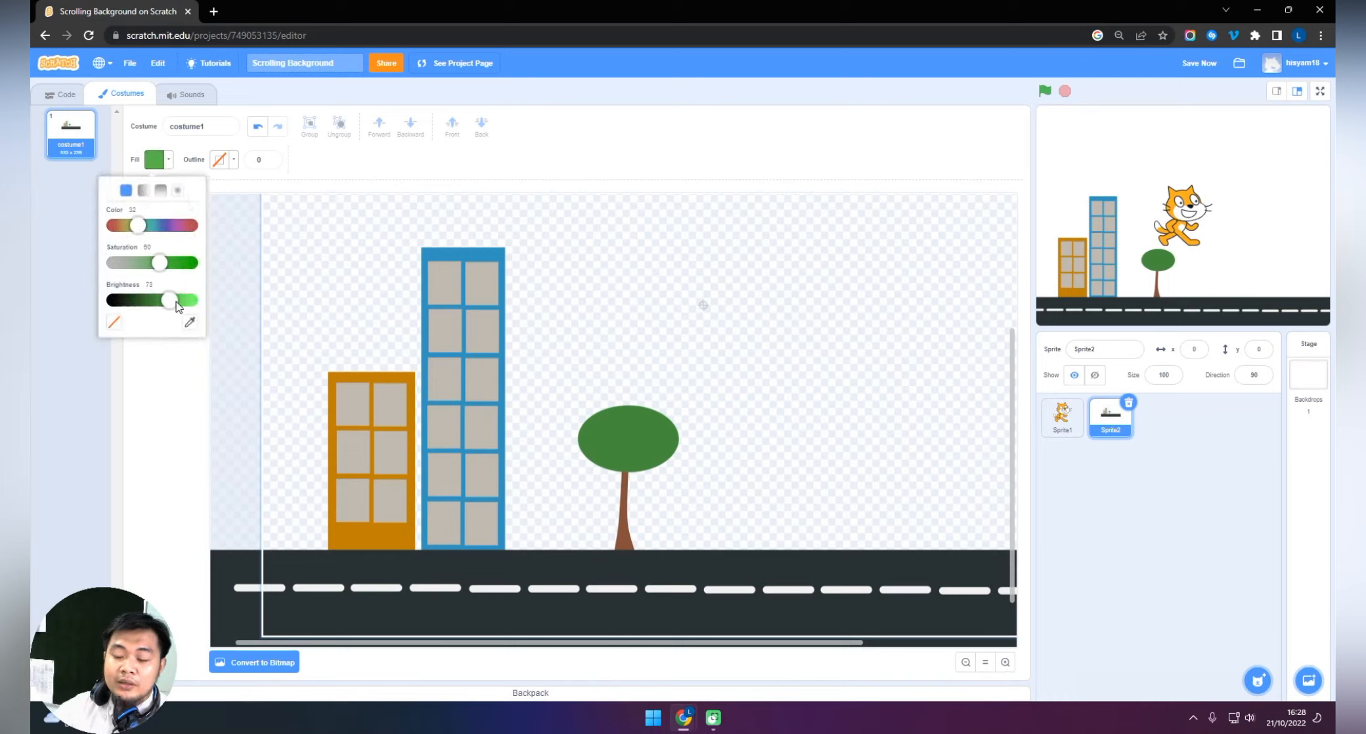
{"action": "left_click", "coordinate": [673, 437]}
{"action": "left_click_drag", "start_coordinate": [662, 423], "coordinate": [694, 449]}
{"action": "left_click_drag", "start_coordinate": [600, 394], "coordinate": [638, 415]}
{"action": "left_click_drag", "start_coordinate": [558, 431], "coordinate": [654, 465]}
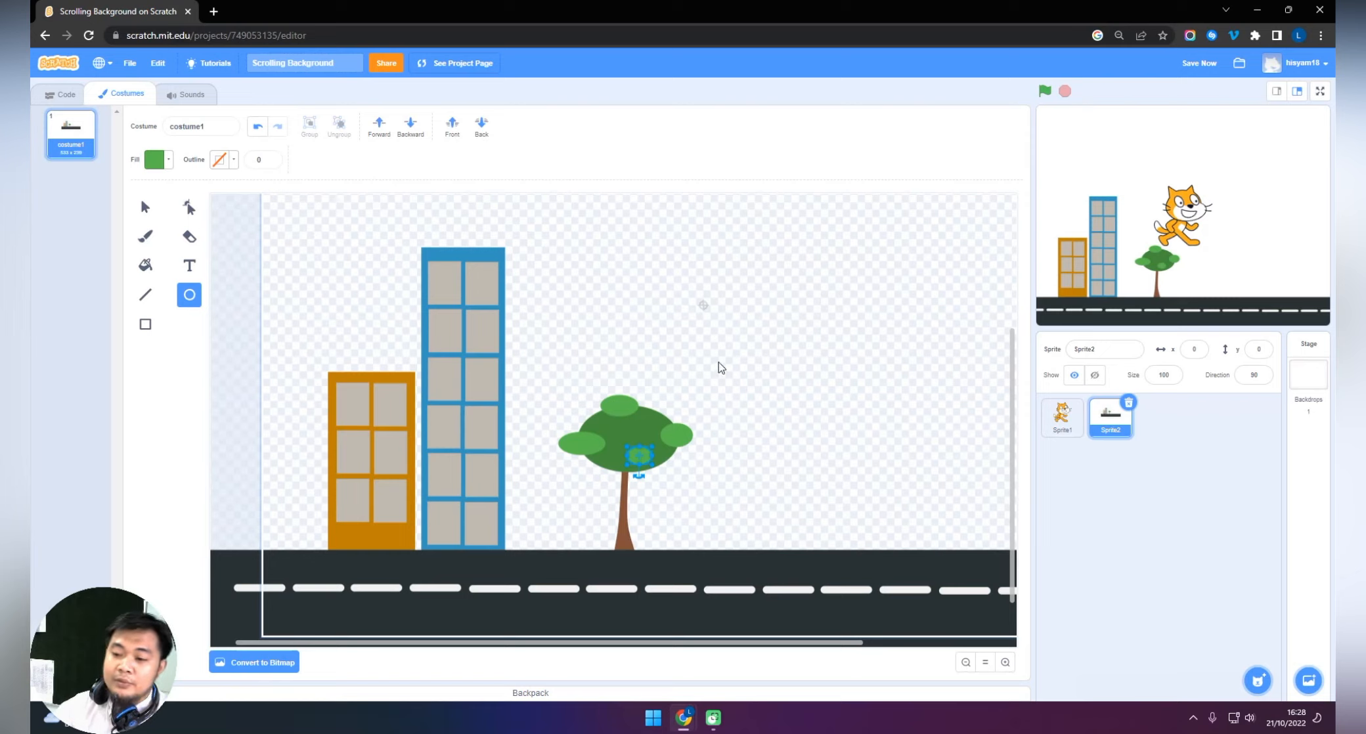
{"action": "left_click", "coordinate": [145, 206]}
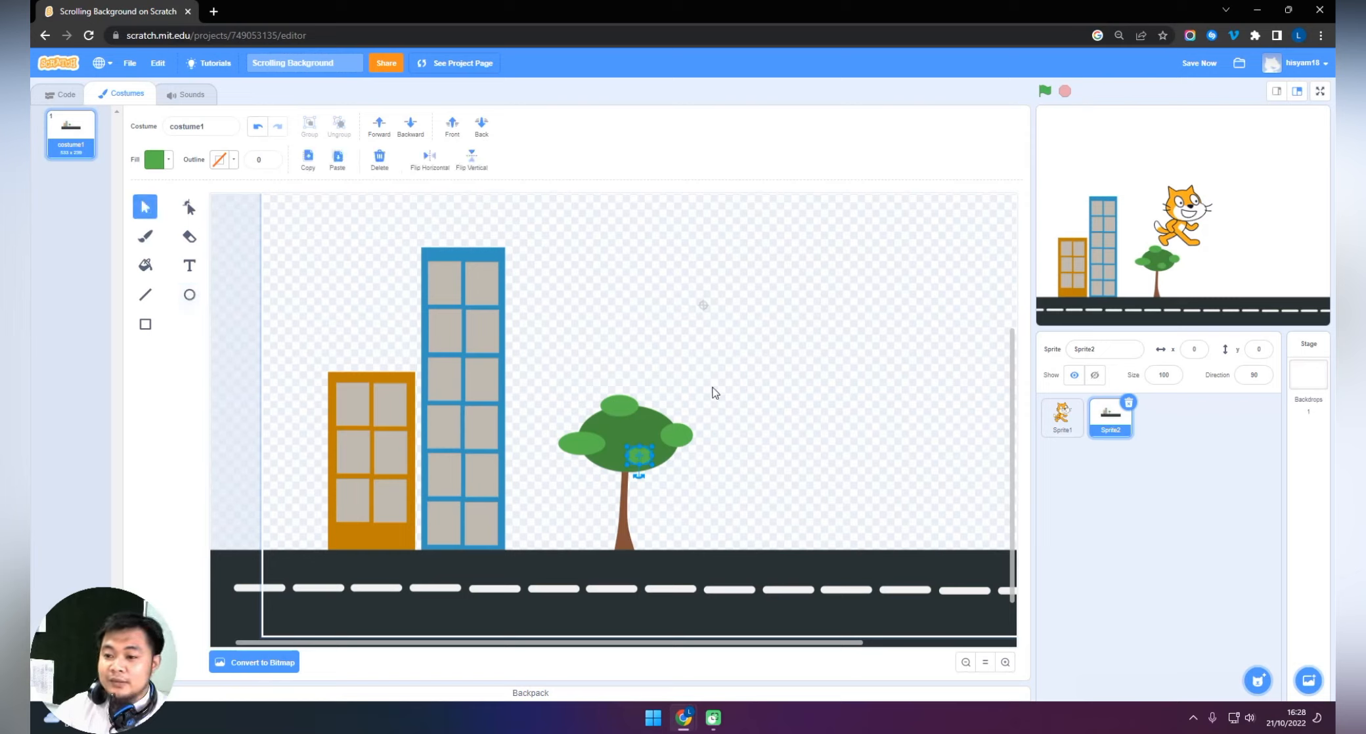
{"action": "left_click", "coordinate": [715, 390]}
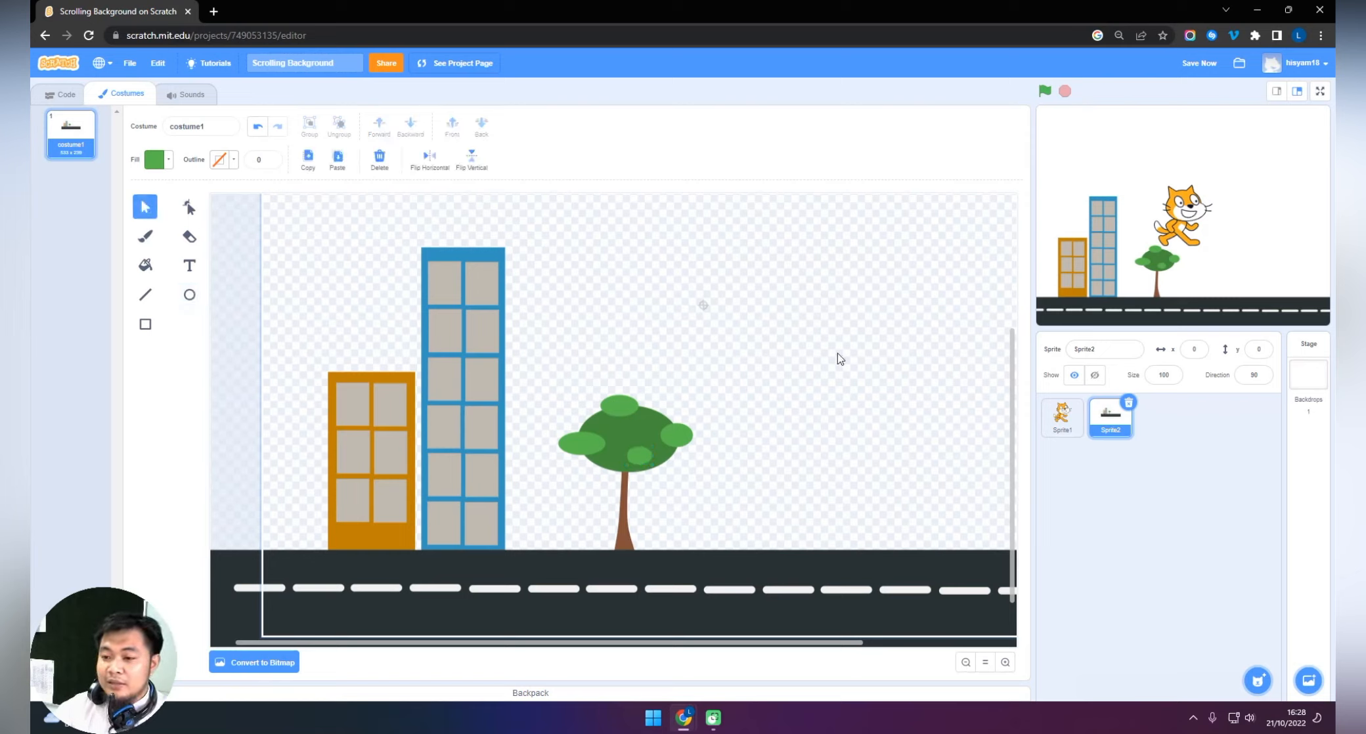
Draw a long, low green rectangle above the empty stretch of road beyond the tree.
{"action": "left_click_drag", "start_coordinate": [831, 644], "coordinate": [904, 652]}
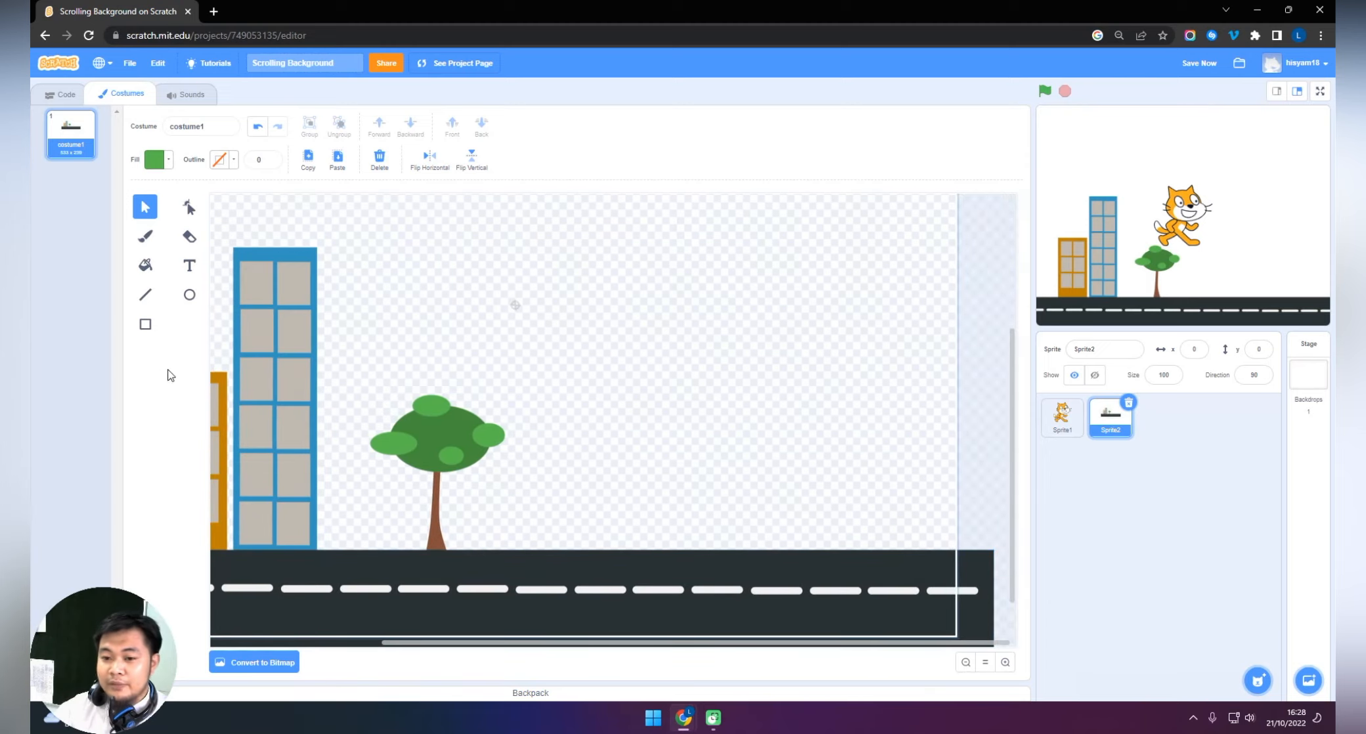
{"action": "left_click", "coordinate": [148, 391]}
{"action": "left_click", "coordinate": [145, 323]}
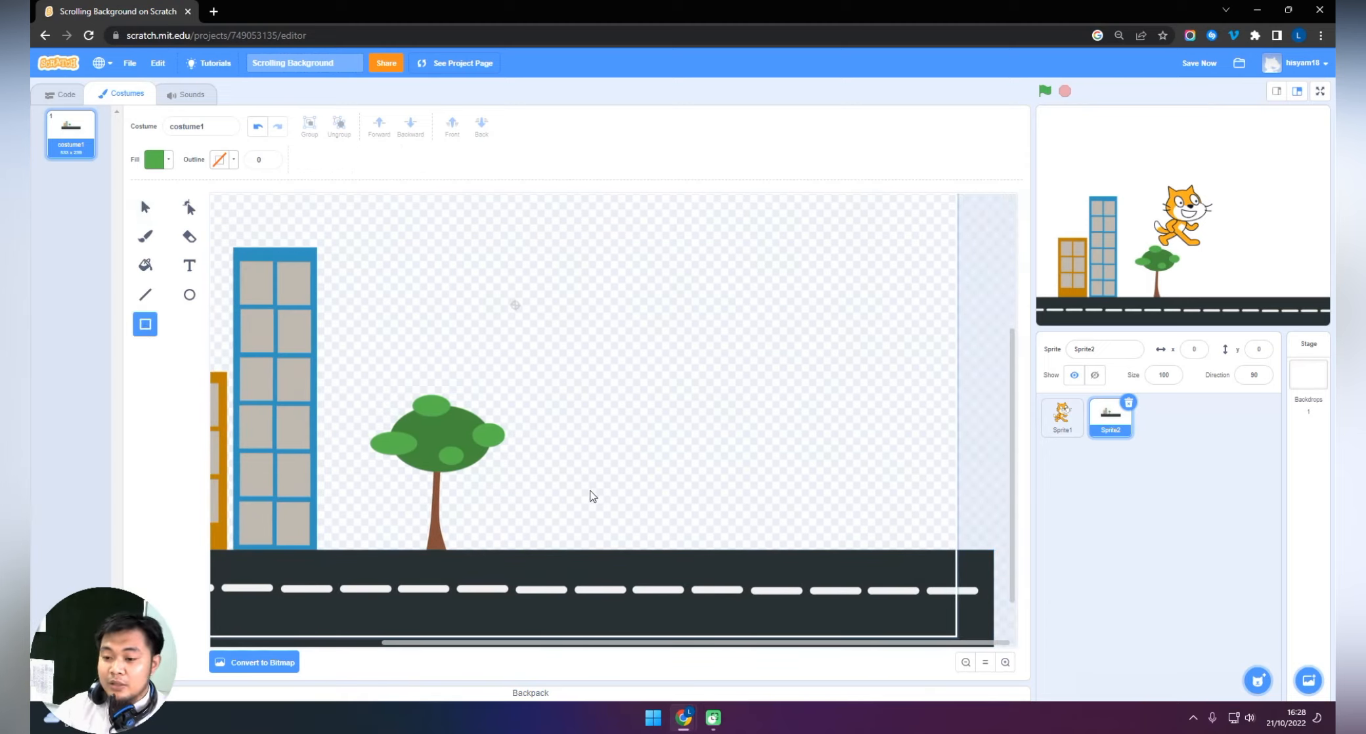
{"action": "mouse_move", "coordinate": [528, 431]}
{"action": "left_mouse_down"}
{"action": "mouse_move", "coordinate": [601, 531]}
{"action": "mouse_move", "coordinate": [762, 567]}
{"action": "mouse_move", "coordinate": [912, 566]}
{"action": "mouse_move", "coordinate": [926, 480]}
{"action": "left_mouse_up"}
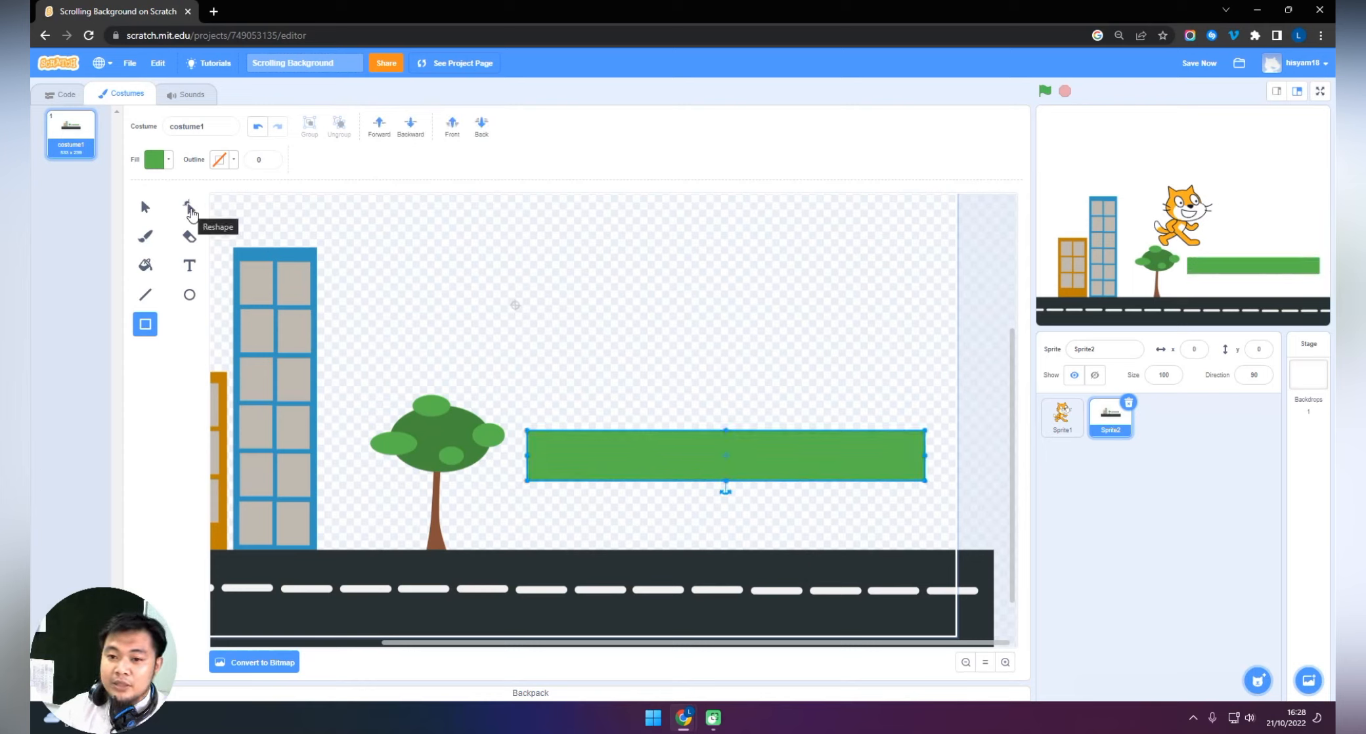
Reshape the green rectangle's upper edge into two rounded hills and lower its two upper end corners.
{"action": "left_click", "coordinate": [190, 210]}
{"action": "left_click", "coordinate": [608, 429]}
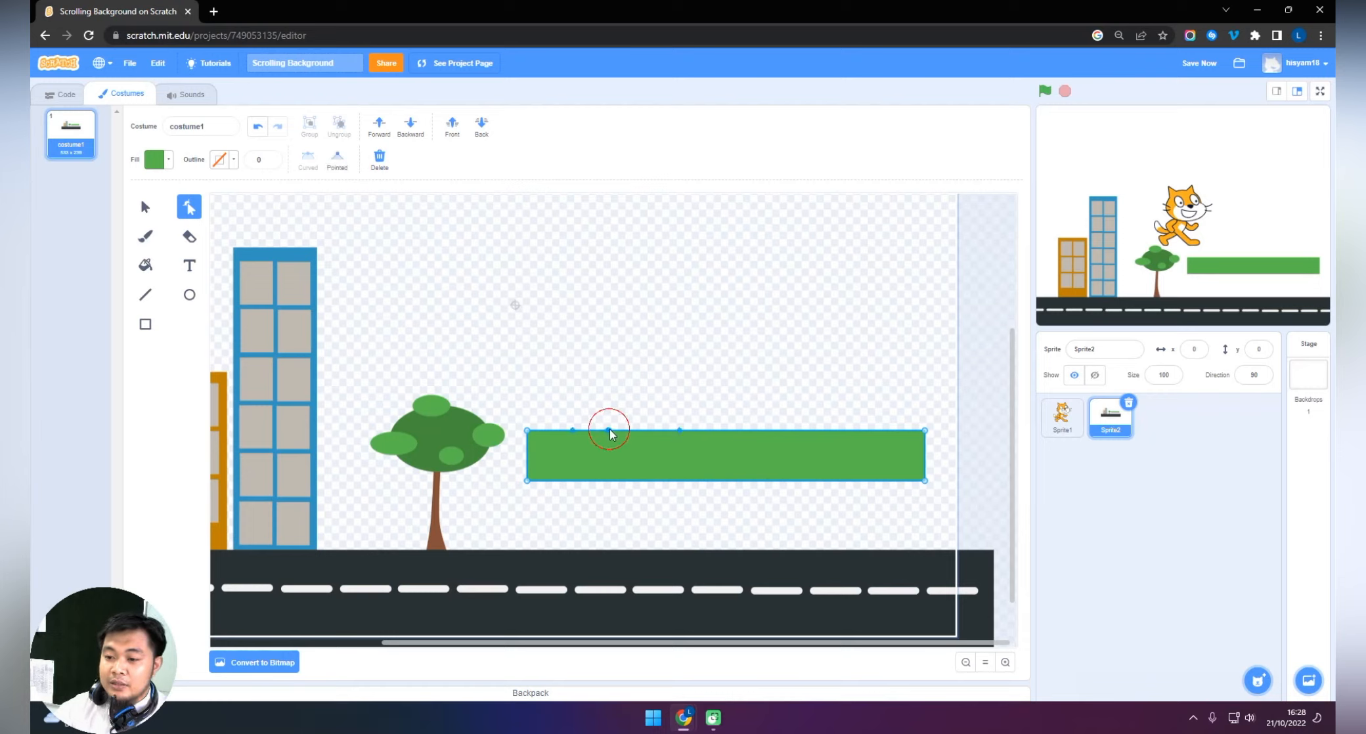
{"action": "left_click_drag", "start_coordinate": [608, 428], "coordinate": [611, 405]}
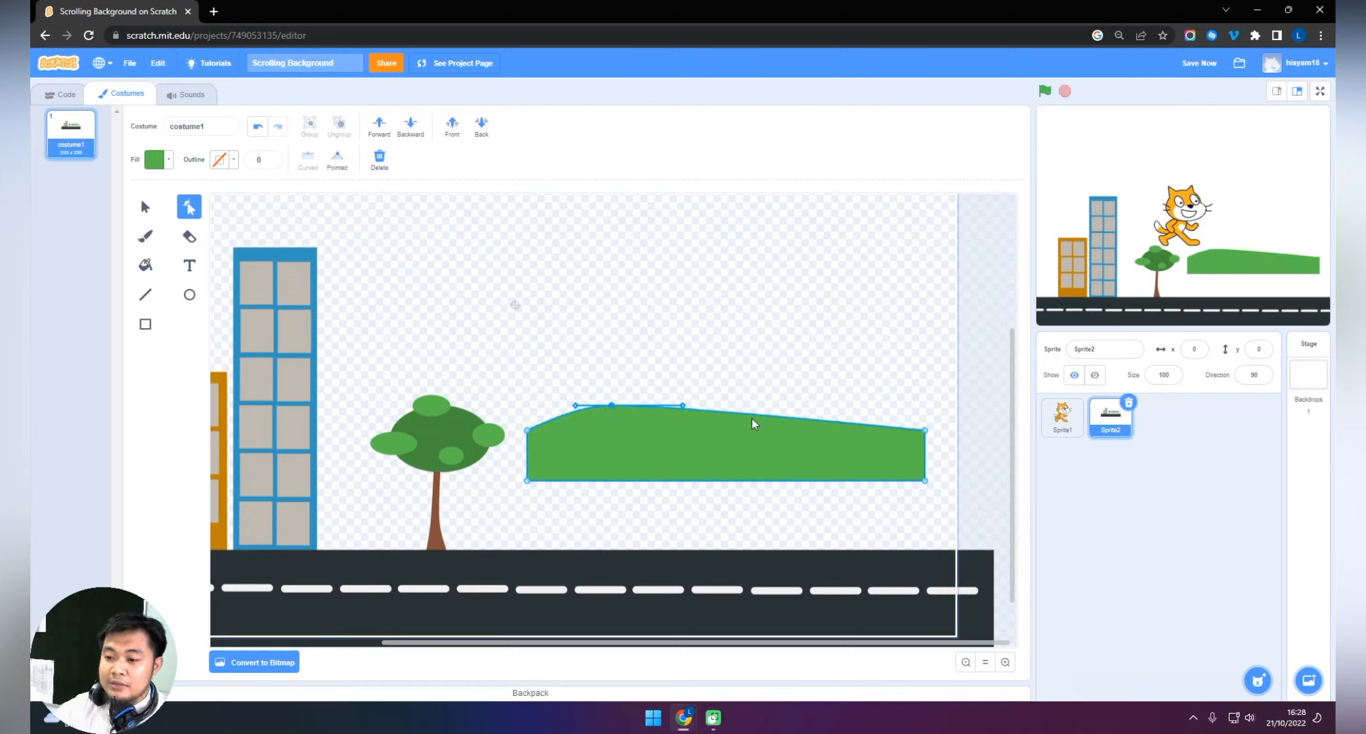
{"action": "left_click_drag", "start_coordinate": [705, 409], "coordinate": [702, 428]}
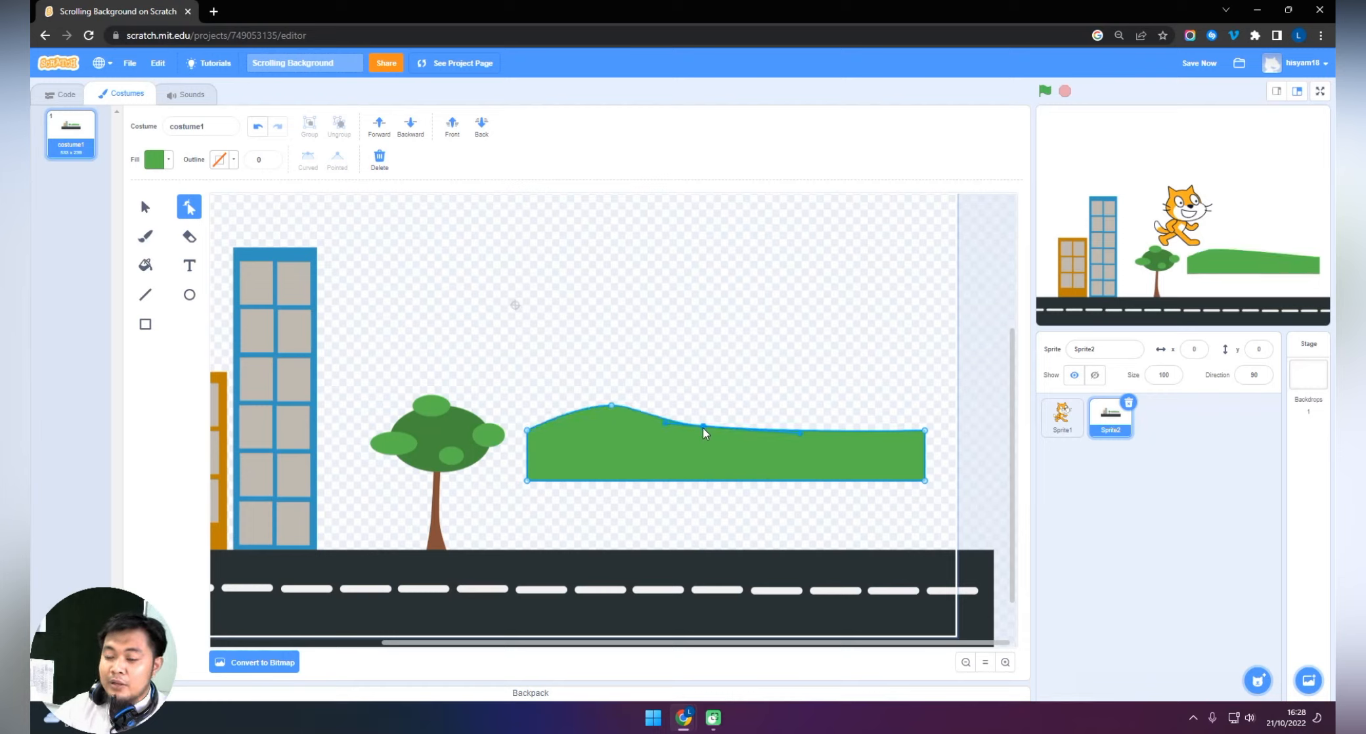
{"action": "left_click_drag", "start_coordinate": [797, 434], "coordinate": [799, 377]}
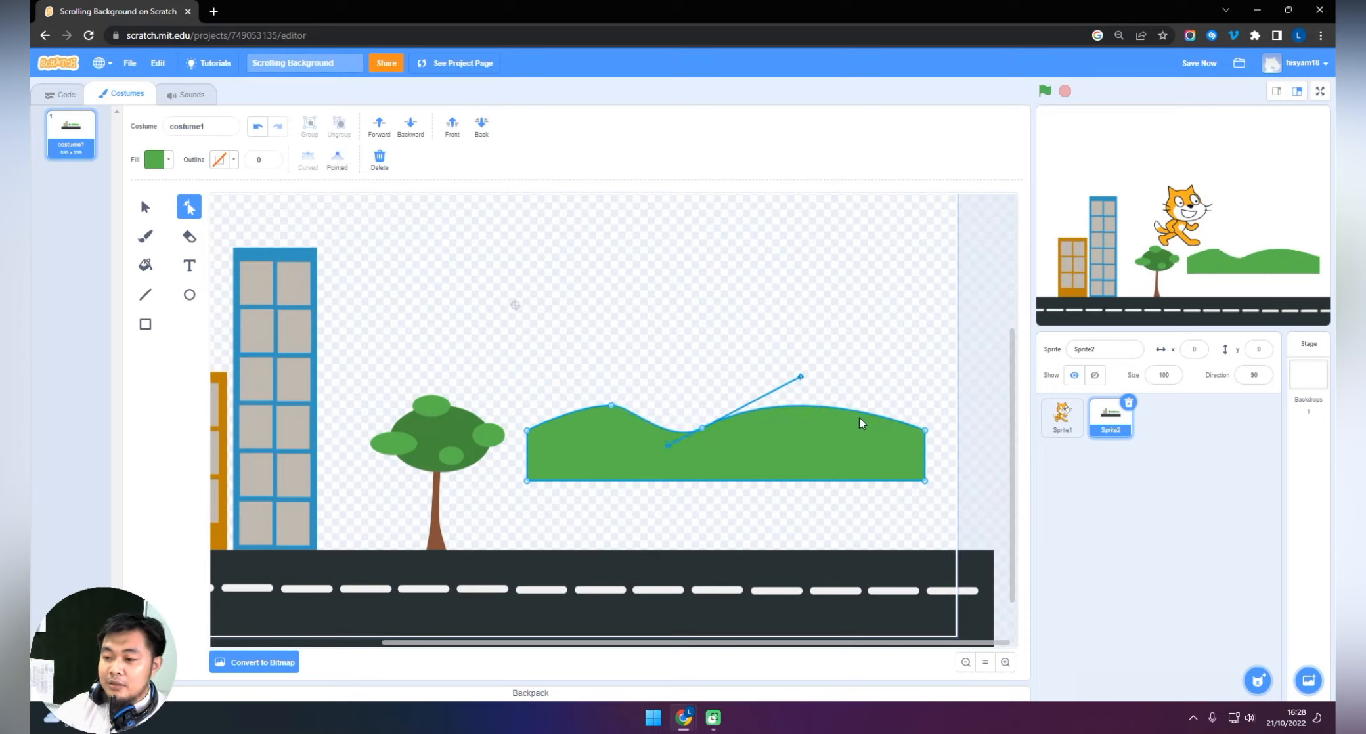
{"action": "left_click_drag", "start_coordinate": [858, 415], "coordinate": [810, 397]}
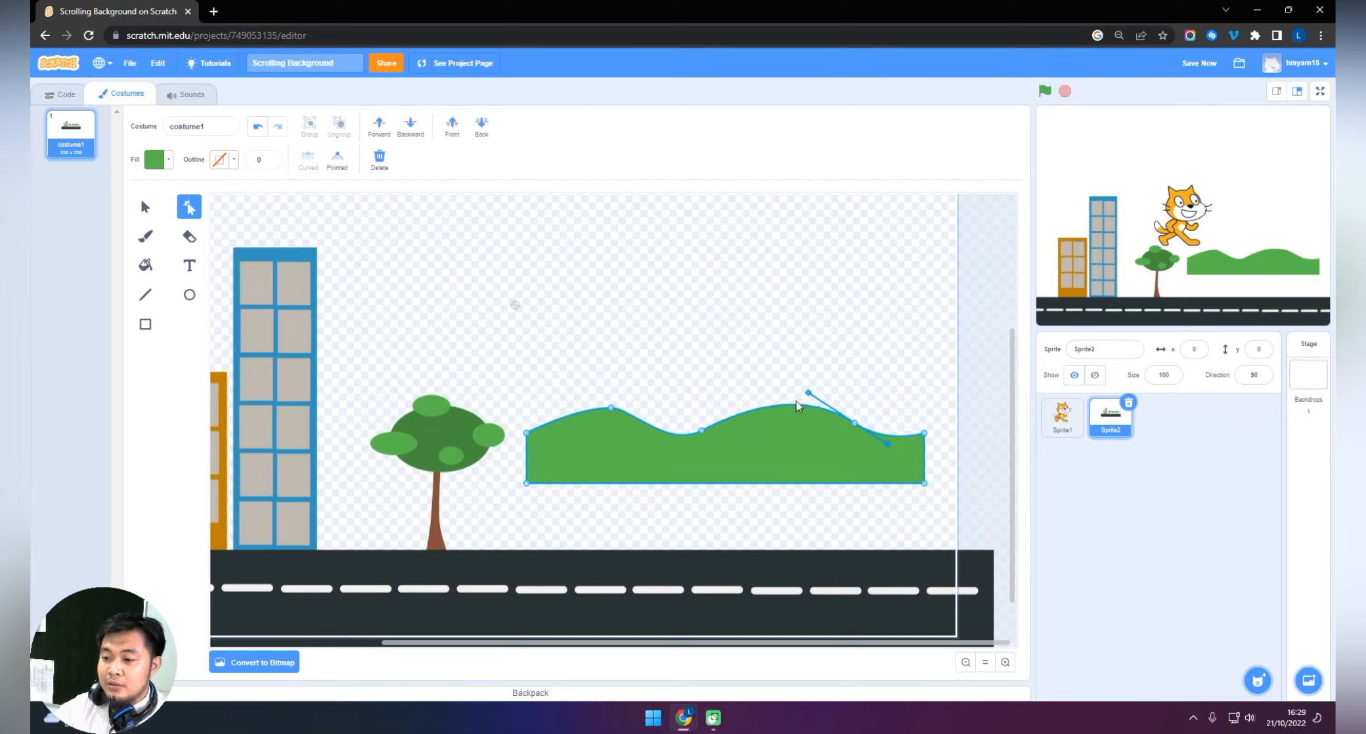
{"action": "left_click_drag", "start_coordinate": [702, 432], "coordinate": [713, 428]}
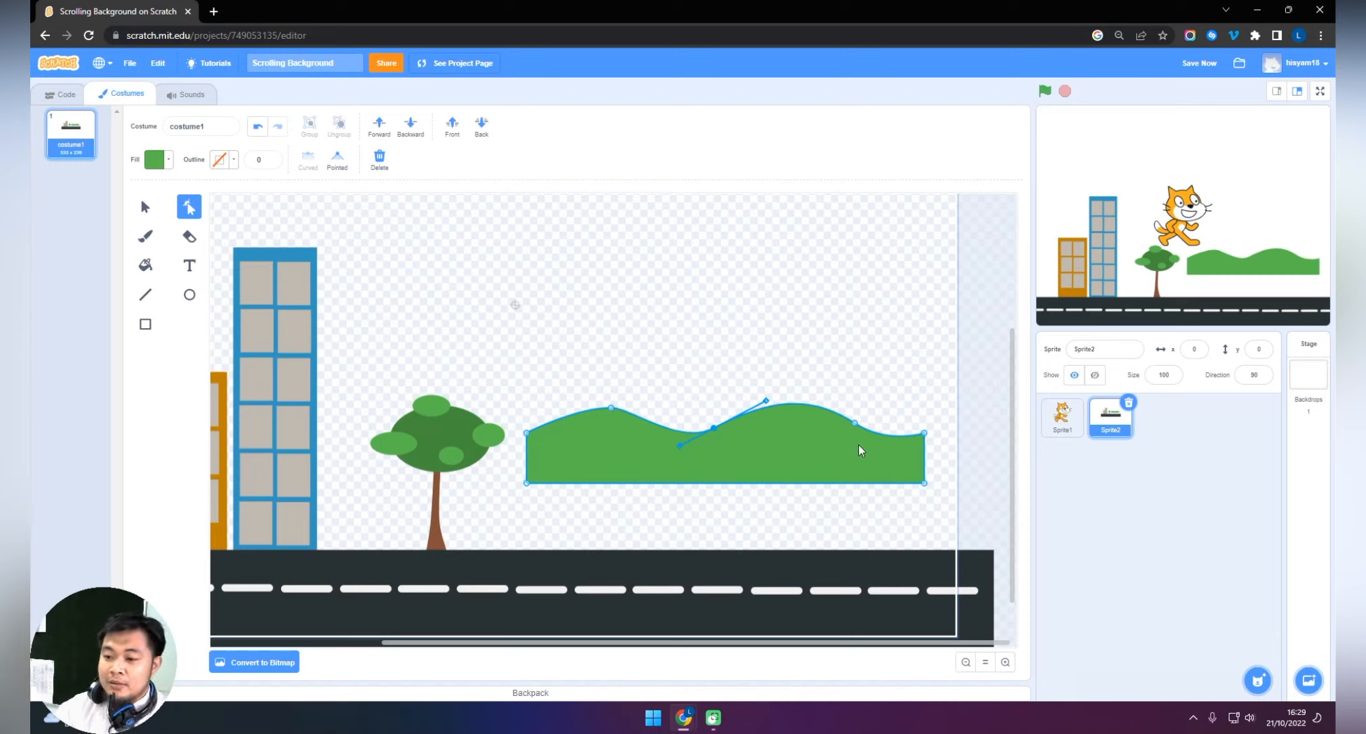
{"action": "left_click_drag", "start_coordinate": [924, 434], "coordinate": [922, 453]}
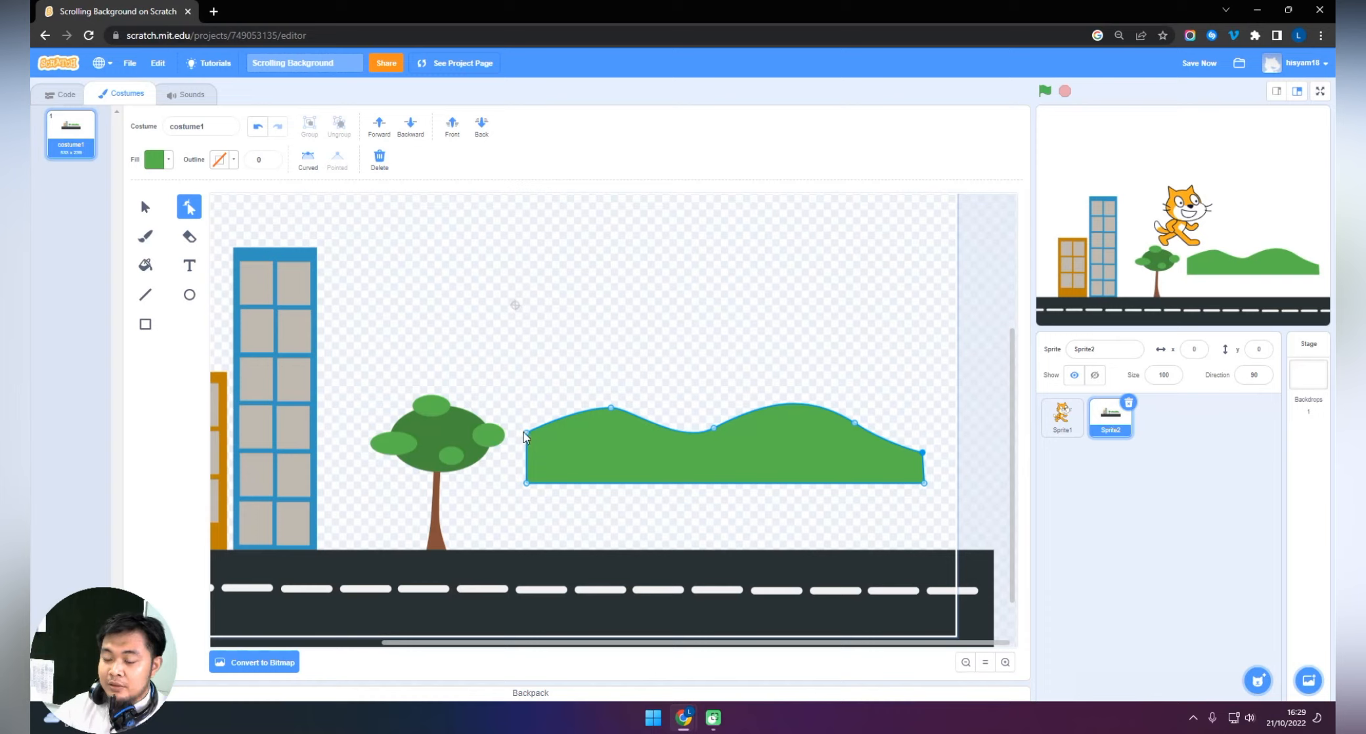
{"action": "left_click_drag", "start_coordinate": [526, 432], "coordinate": [526, 454]}
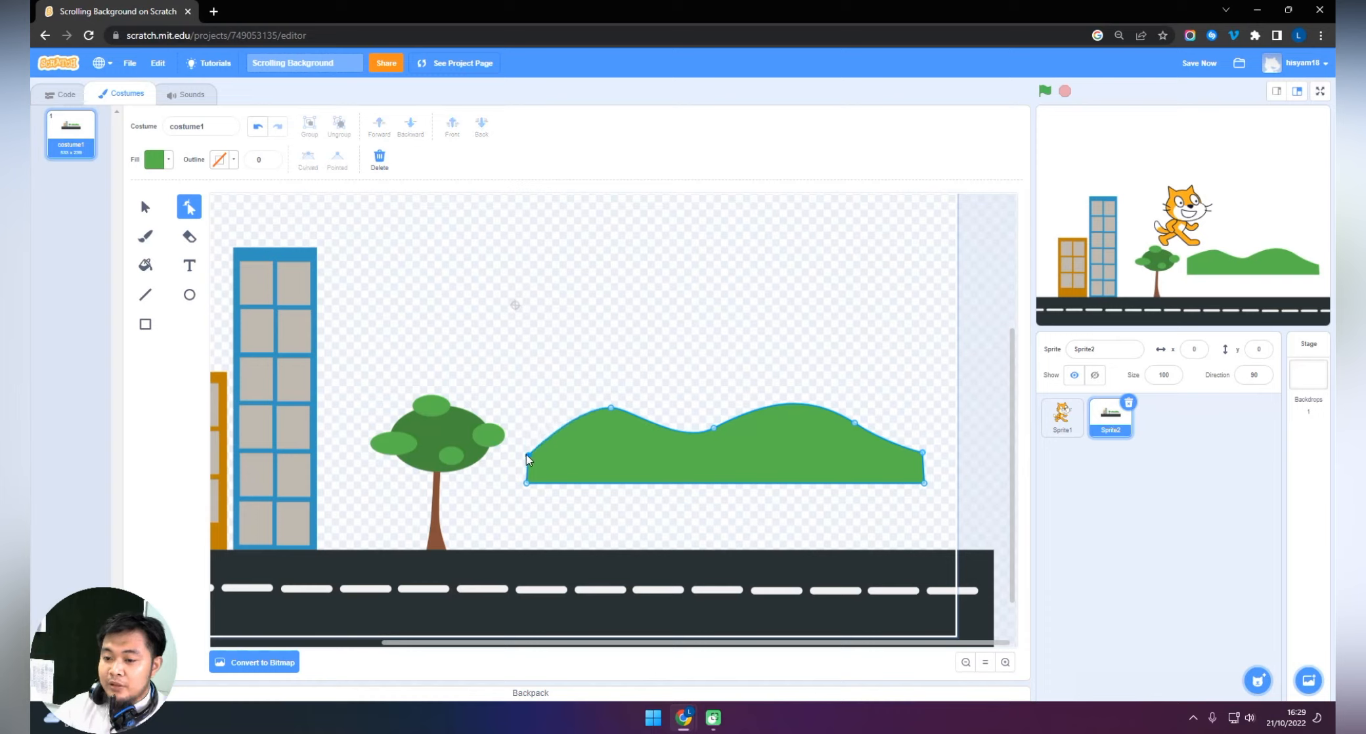
Move the hills down over the road and enlarge them to reach from the tree trunk to the canvas edge.
{"action": "left_click", "coordinate": [145, 207]}
{"action": "left_click", "coordinate": [806, 458]}
{"action": "left_click_drag", "start_coordinate": [806, 437], "coordinate": [798, 525]}
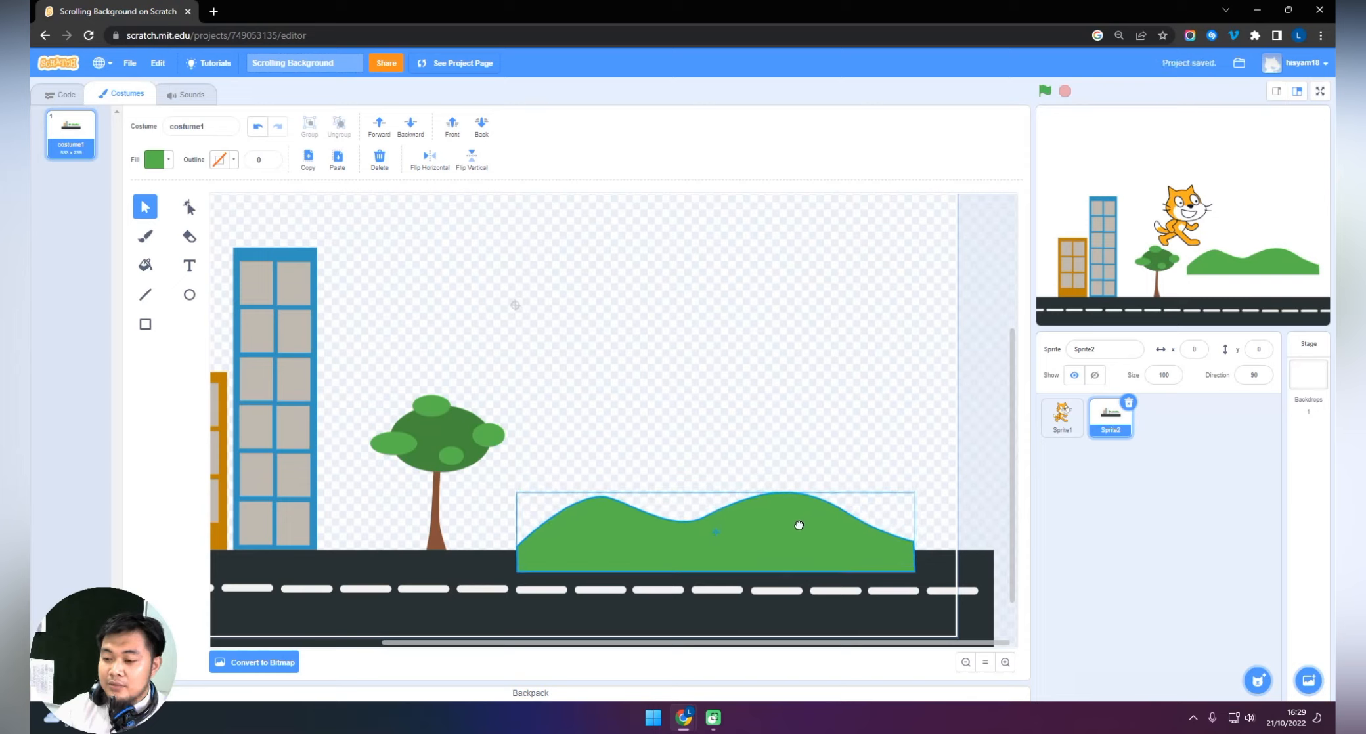
{"action": "left_click_drag", "start_coordinate": [915, 493], "coordinate": [803, 526]}
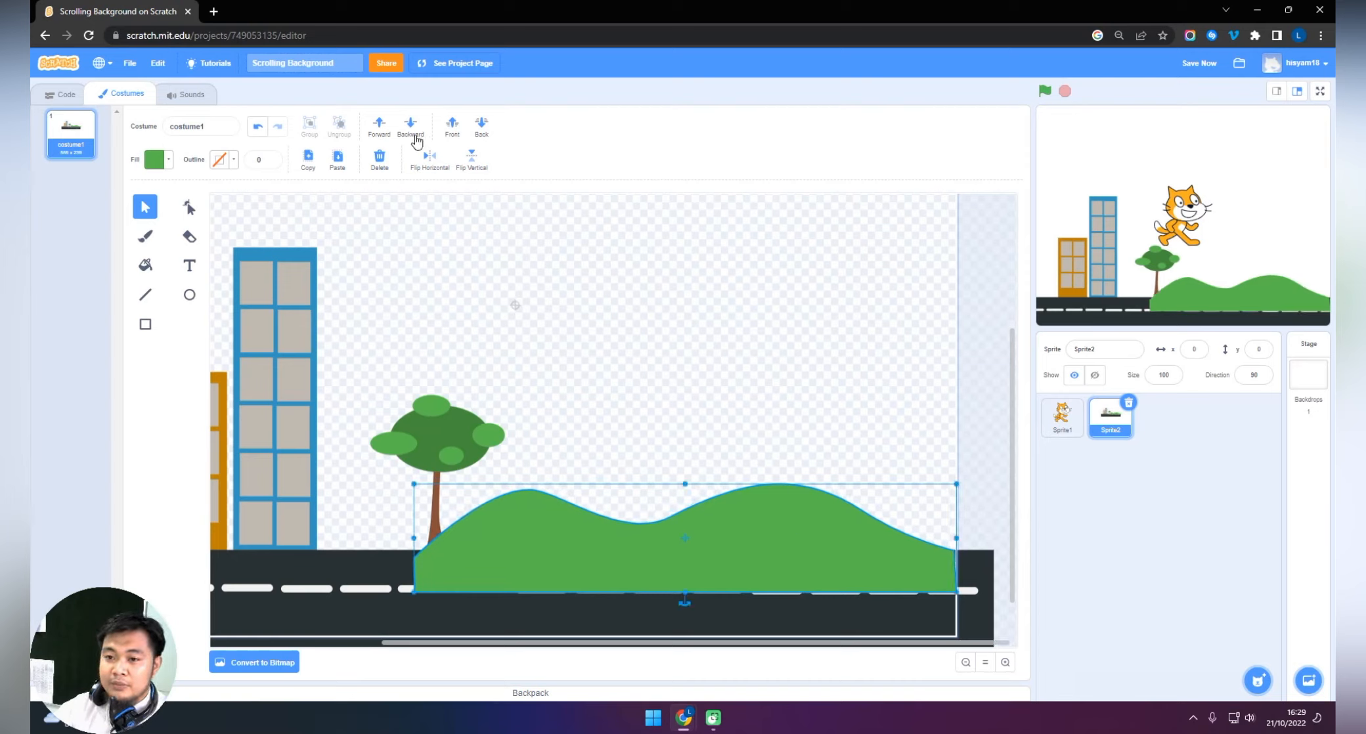
Send the hills to the back behind the road and tree, and nudge them slightly.
{"action": "left_click", "coordinate": [483, 130]}
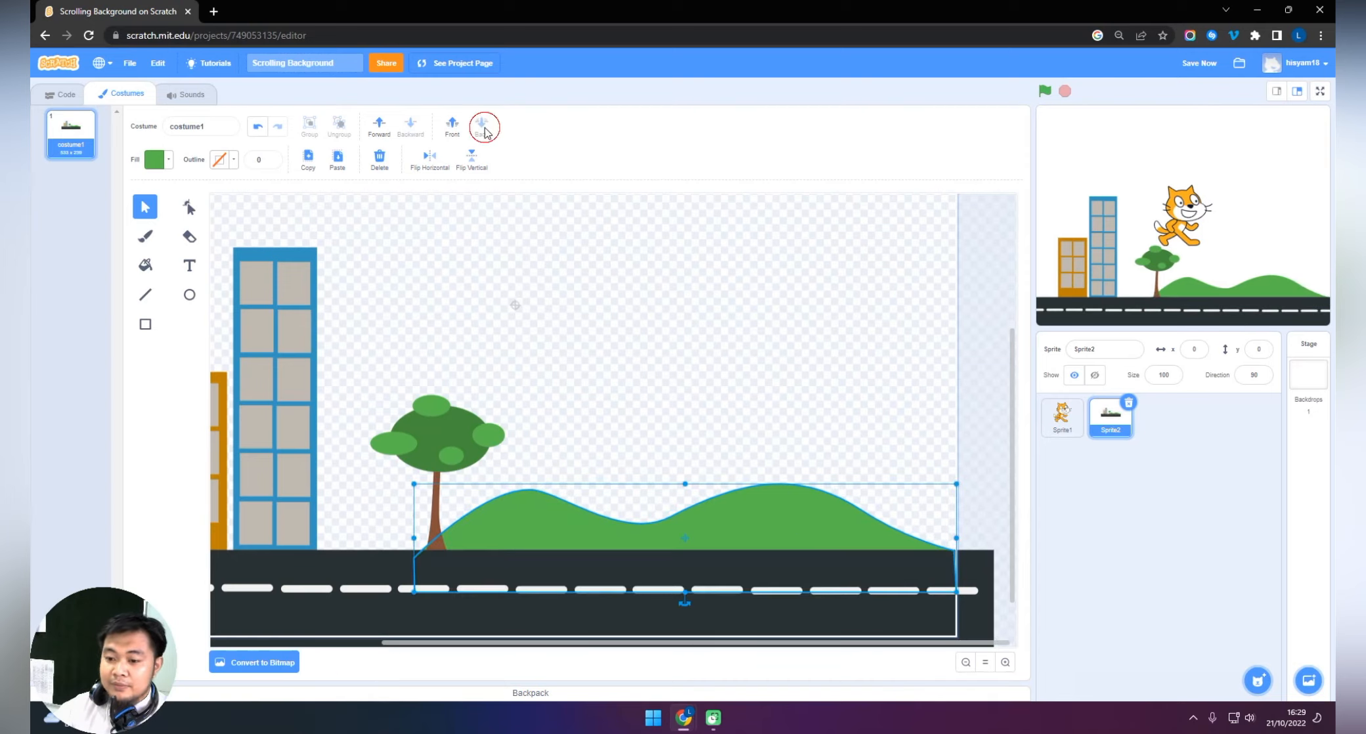
{"action": "left_click_drag", "start_coordinate": [816, 521], "coordinate": [815, 519]}
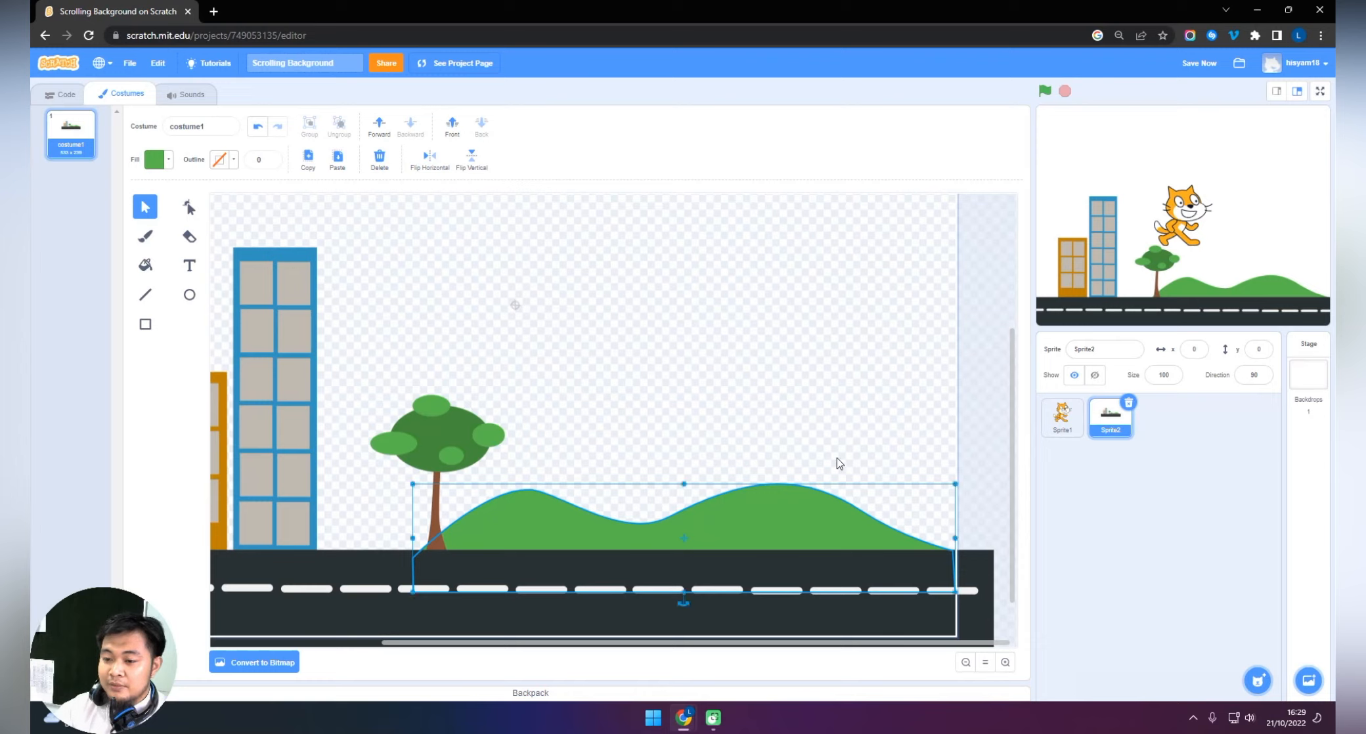
{"action": "left_click", "coordinate": [997, 371]}
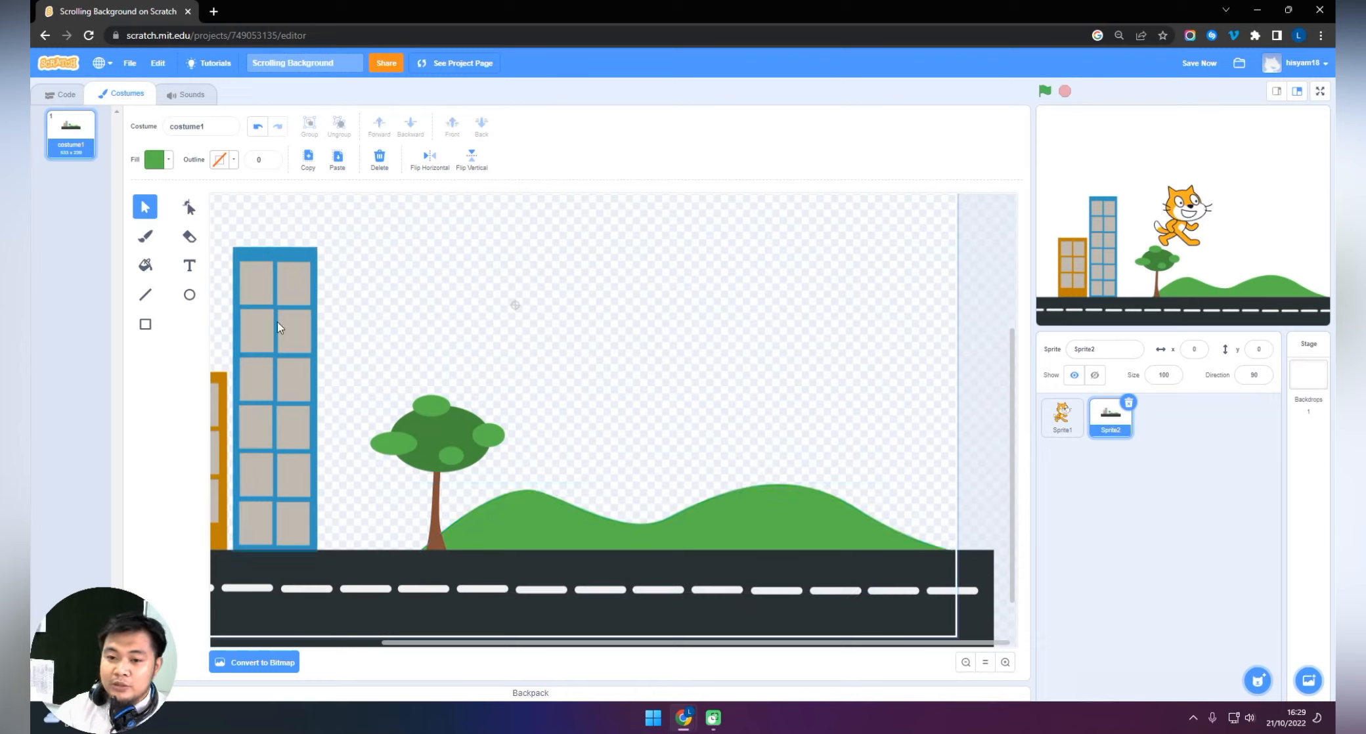
Duplicate the orange building, shrink the copy and stand it on the road's edge between the two hills.
{"action": "left_click", "coordinate": [223, 393]}
{"action": "key", "text": "ctrl+c"}
{"action": "key", "text": "ctrl+v"}
{"action": "left_click_drag", "start_coordinate": [223, 392], "coordinate": [679, 382]}
{"action": "left_click_drag", "start_coordinate": [693, 370], "coordinate": [669, 417]}
{"action": "left_click_drag", "start_coordinate": [642, 436], "coordinate": [654, 436]}
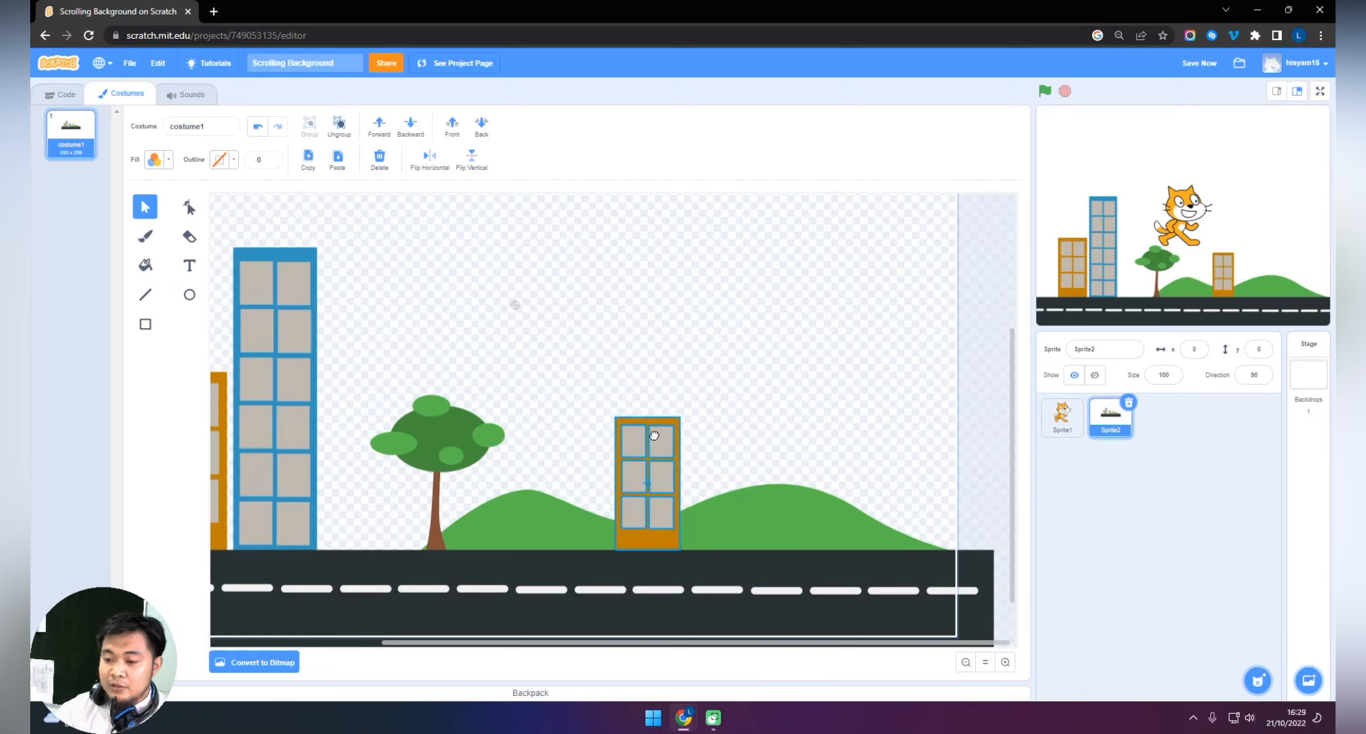
{"action": "left_click", "coordinate": [713, 368]}
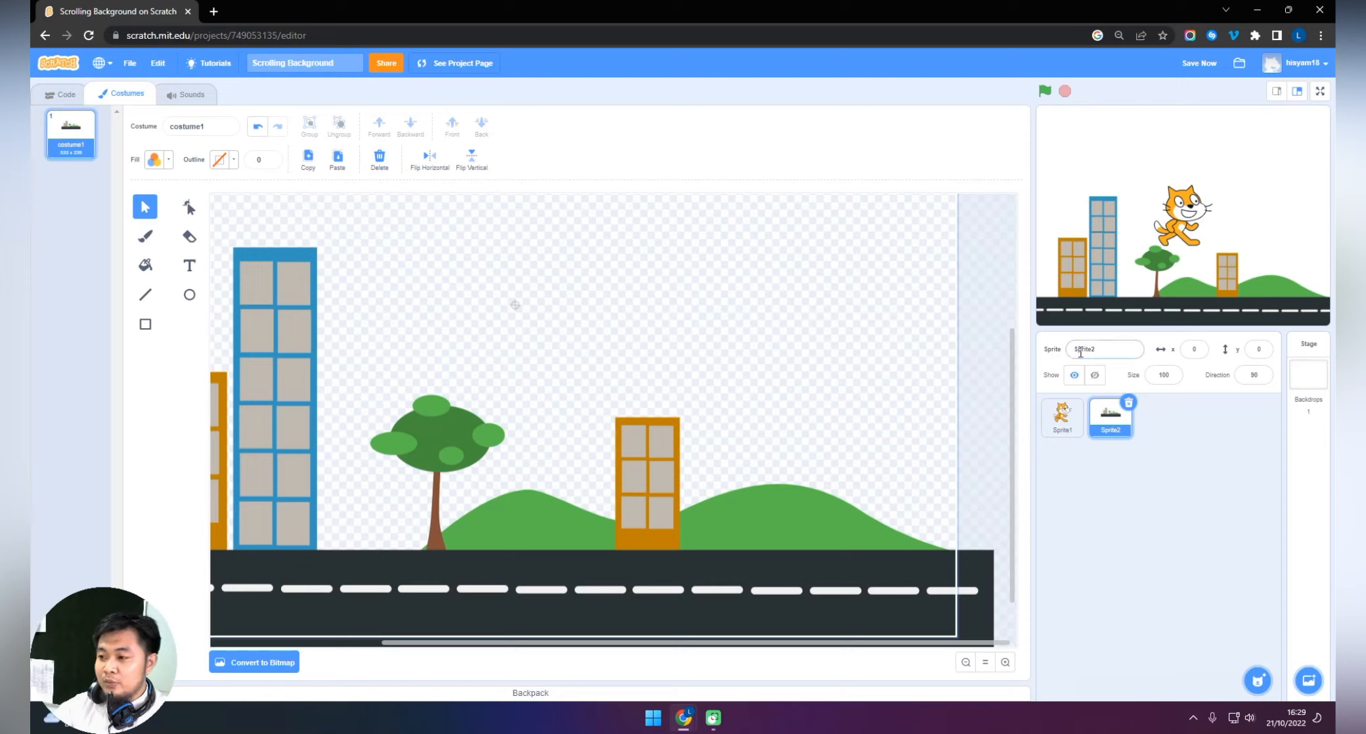
{"action": "left_click_drag", "start_coordinate": [661, 442], "coordinate": [667, 444]}
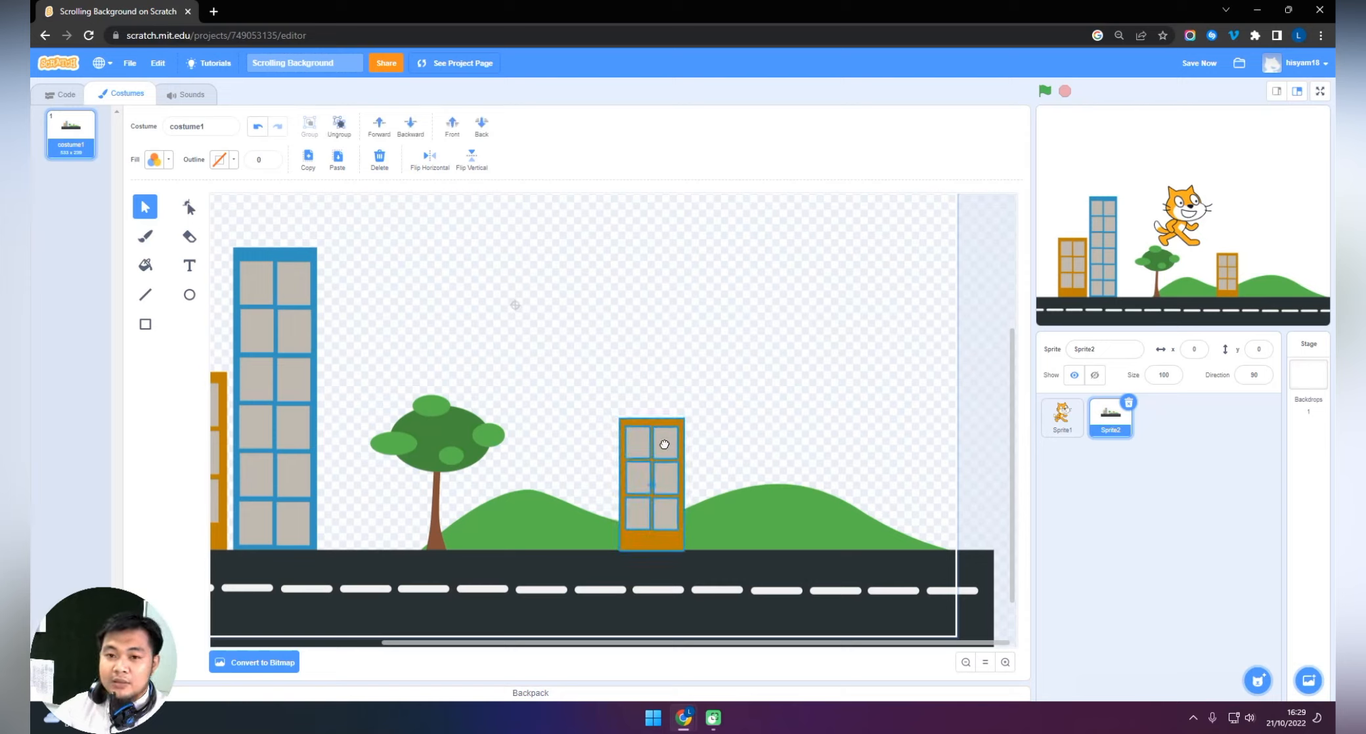
Set the cat sprite's x position to 0 and check the street sprite's coordinates.
{"action": "left_click", "coordinate": [61, 94]}
{"action": "left_click", "coordinate": [1204, 199]}
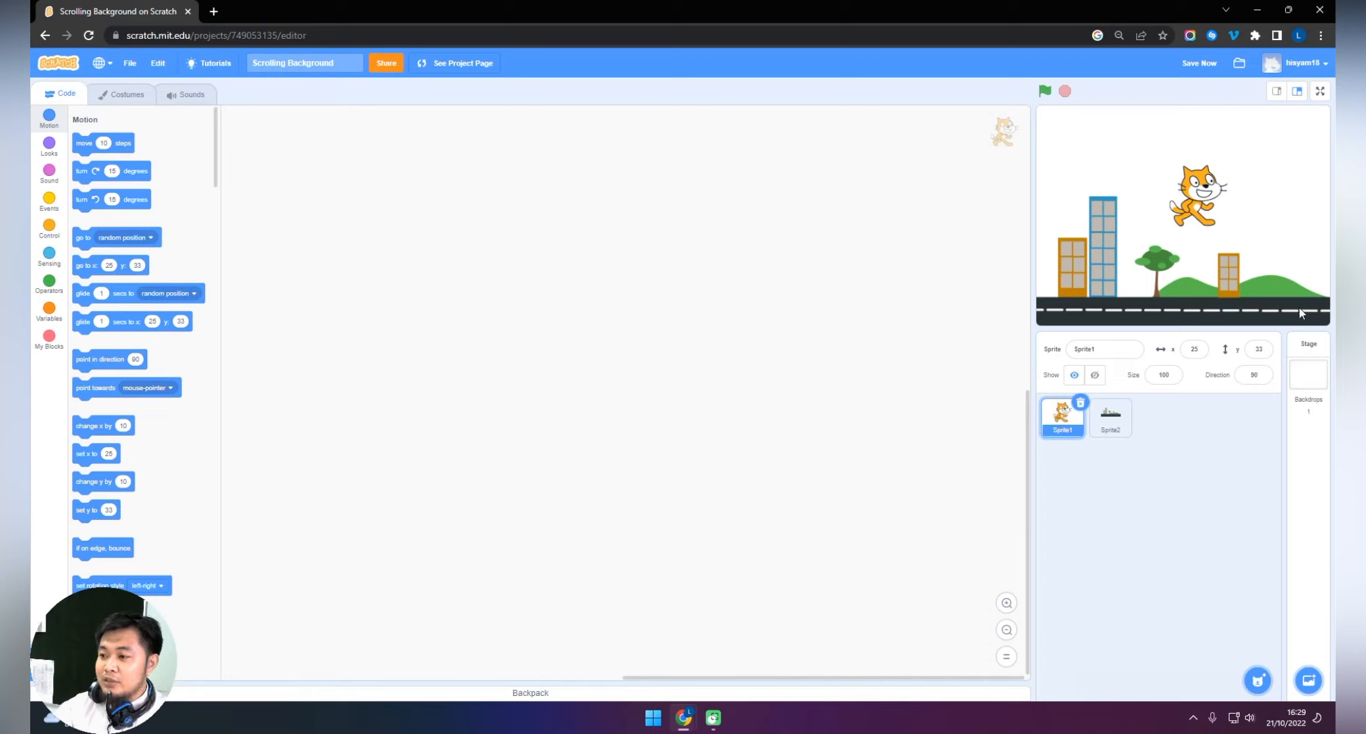
{"action": "left_click", "coordinate": [1196, 350]}
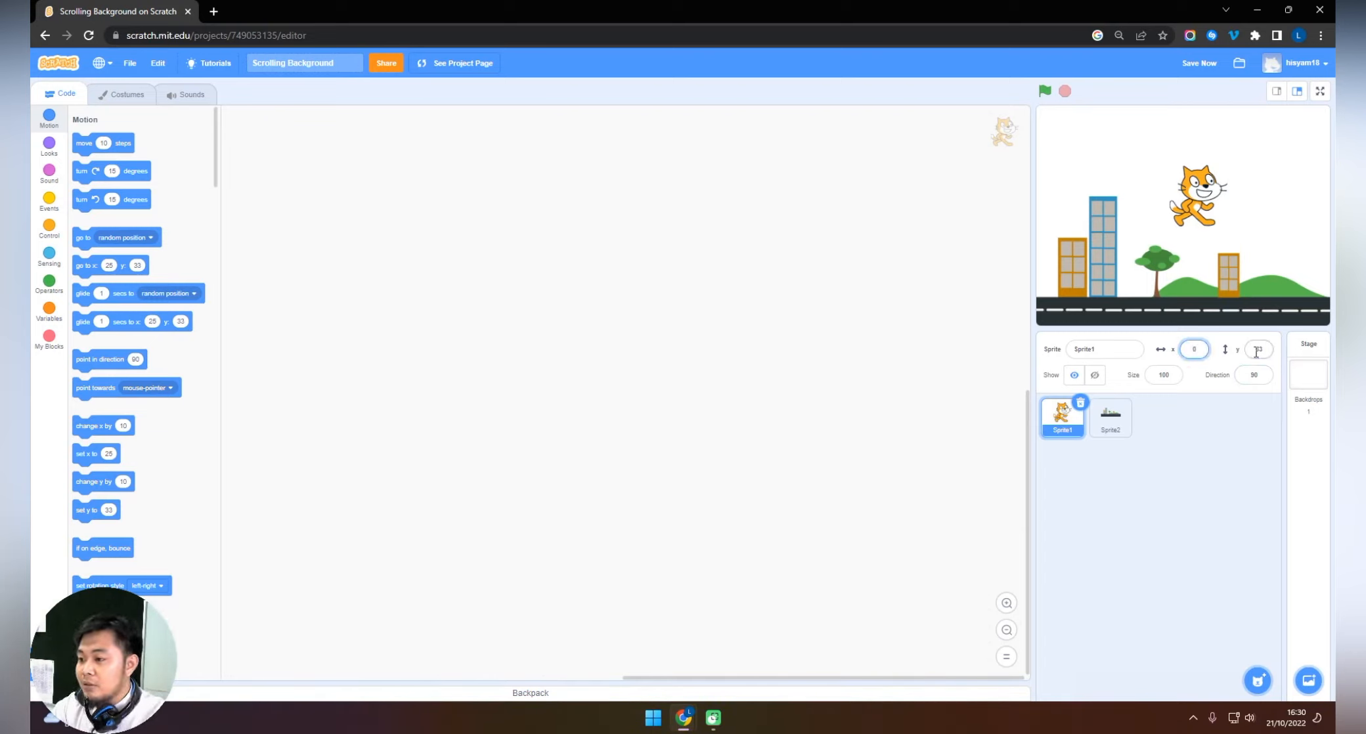
{"action": "type", "text": "0"}
{"action": "left_click", "coordinate": [1116, 426]}
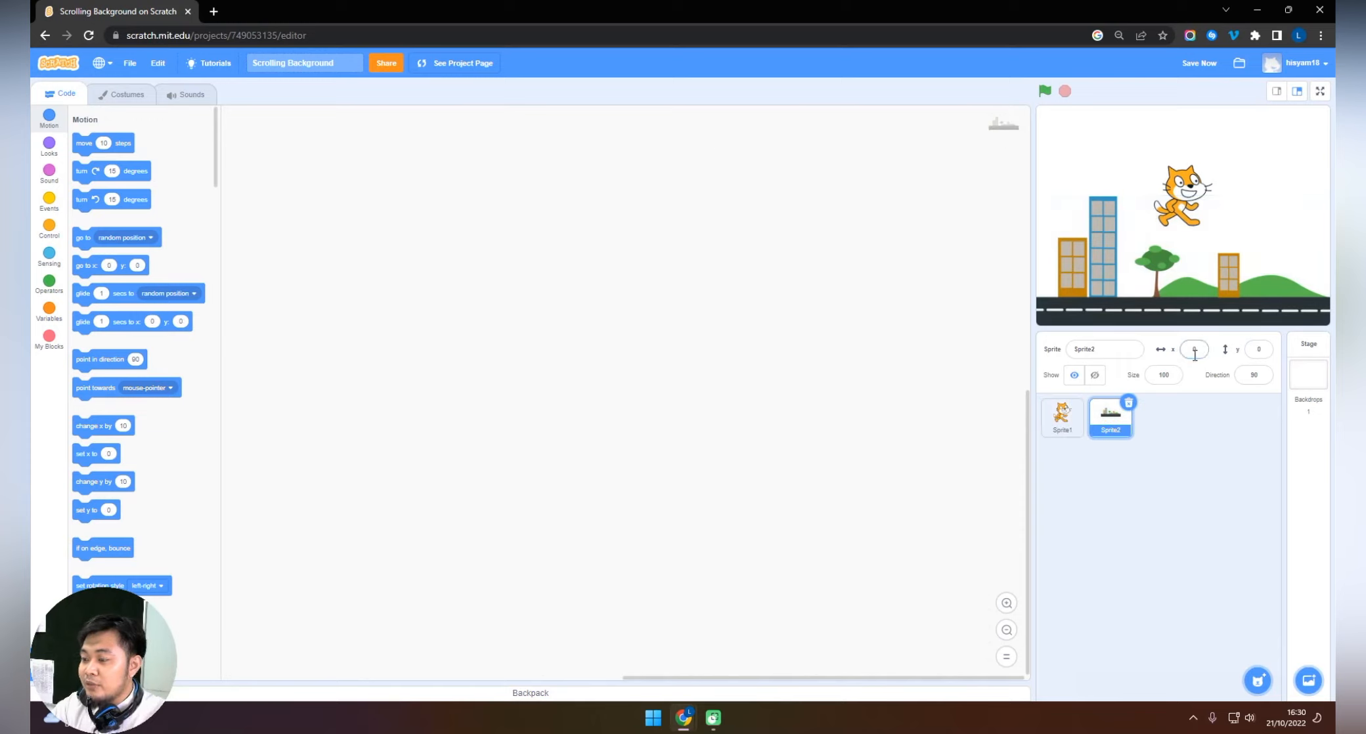
{"action": "left_click", "coordinate": [1252, 350]}
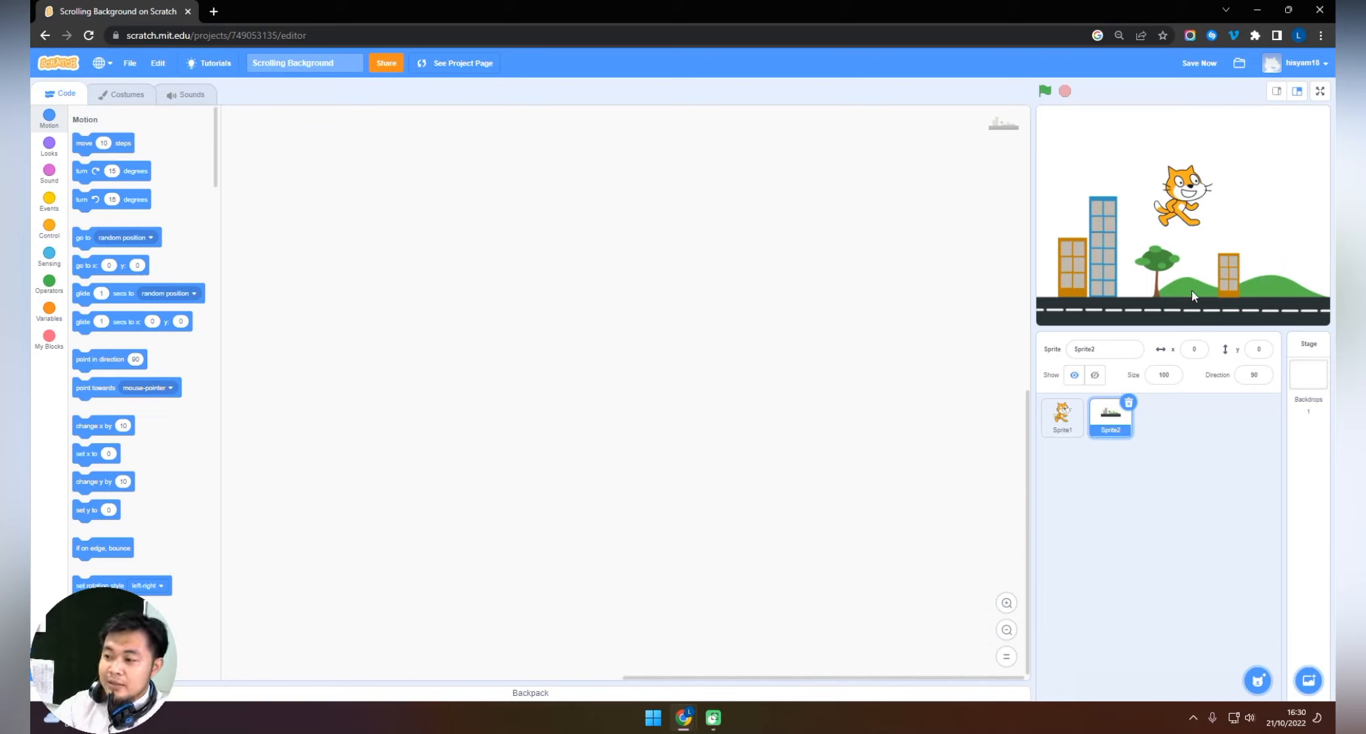
Move the cat straight down on the stage so that it stands on the road.
{"action": "left_click_drag", "start_coordinate": [1185, 198], "coordinate": [1183, 302]}
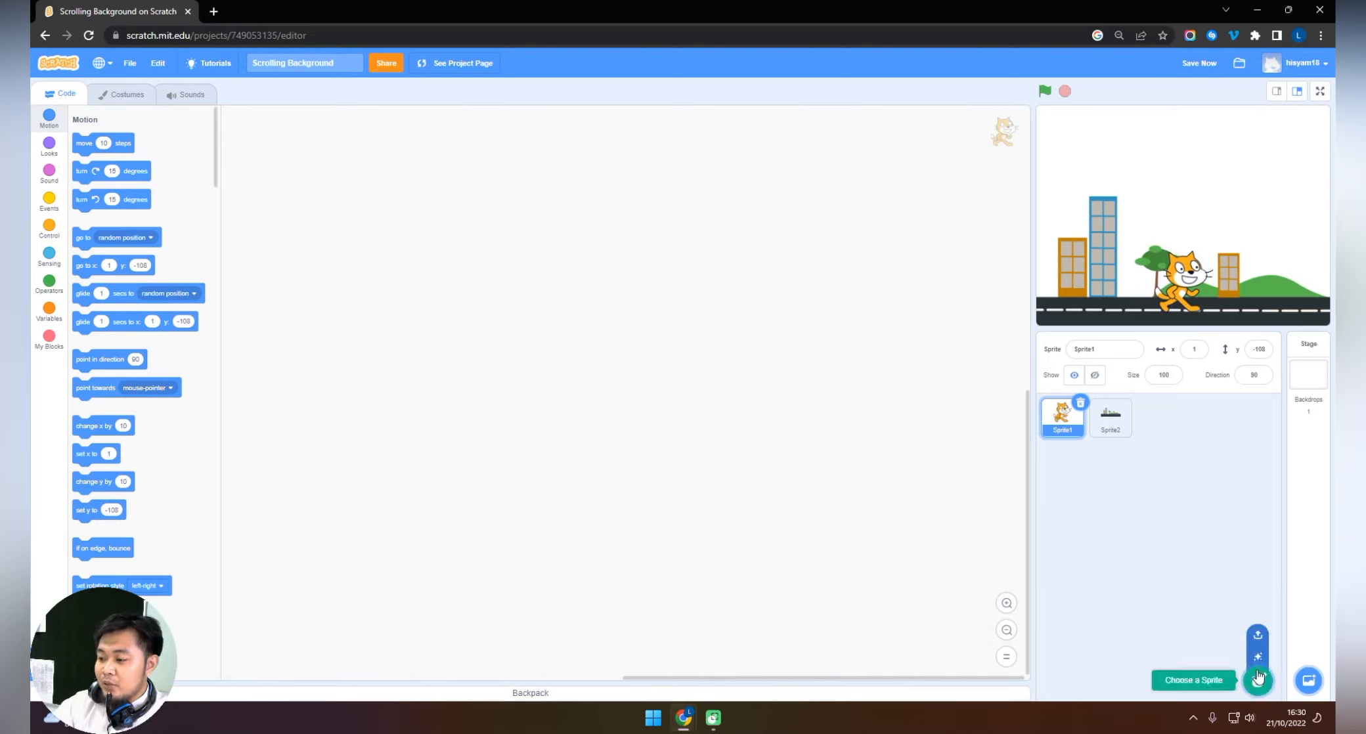
{"action": "mouse_move", "coordinate": [1257, 679]}
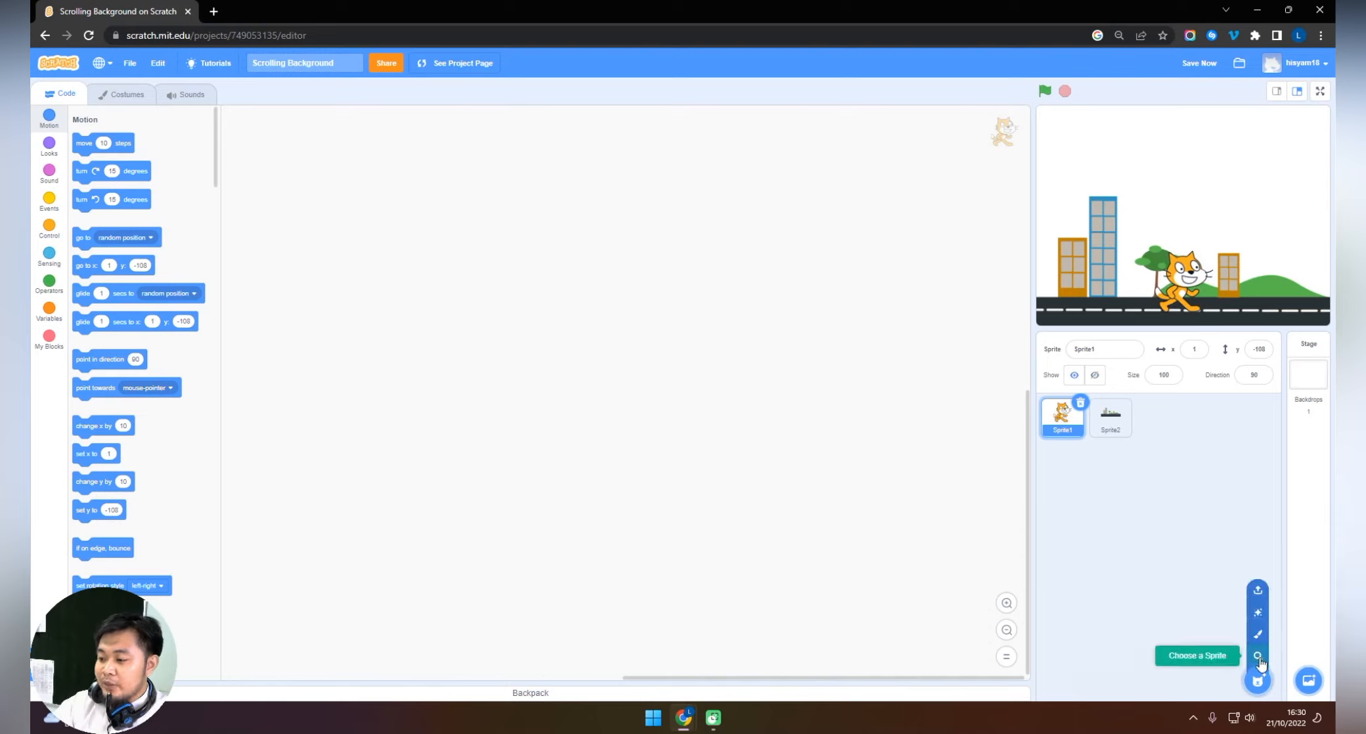
Delete the cat sprite and add the Pico Walking sprite from the library by searching for "pic".
{"action": "left_click", "coordinate": [1080, 403]}
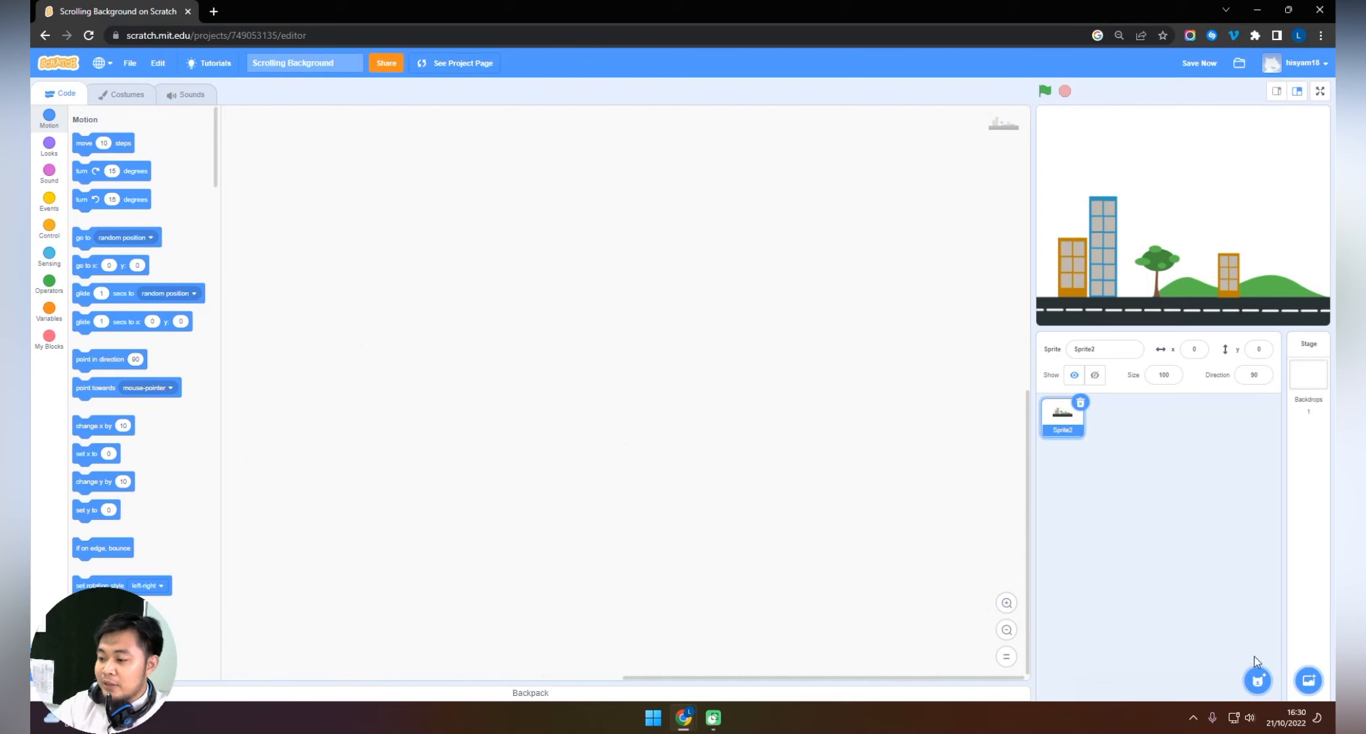
{"action": "mouse_move", "coordinate": [1256, 676]}
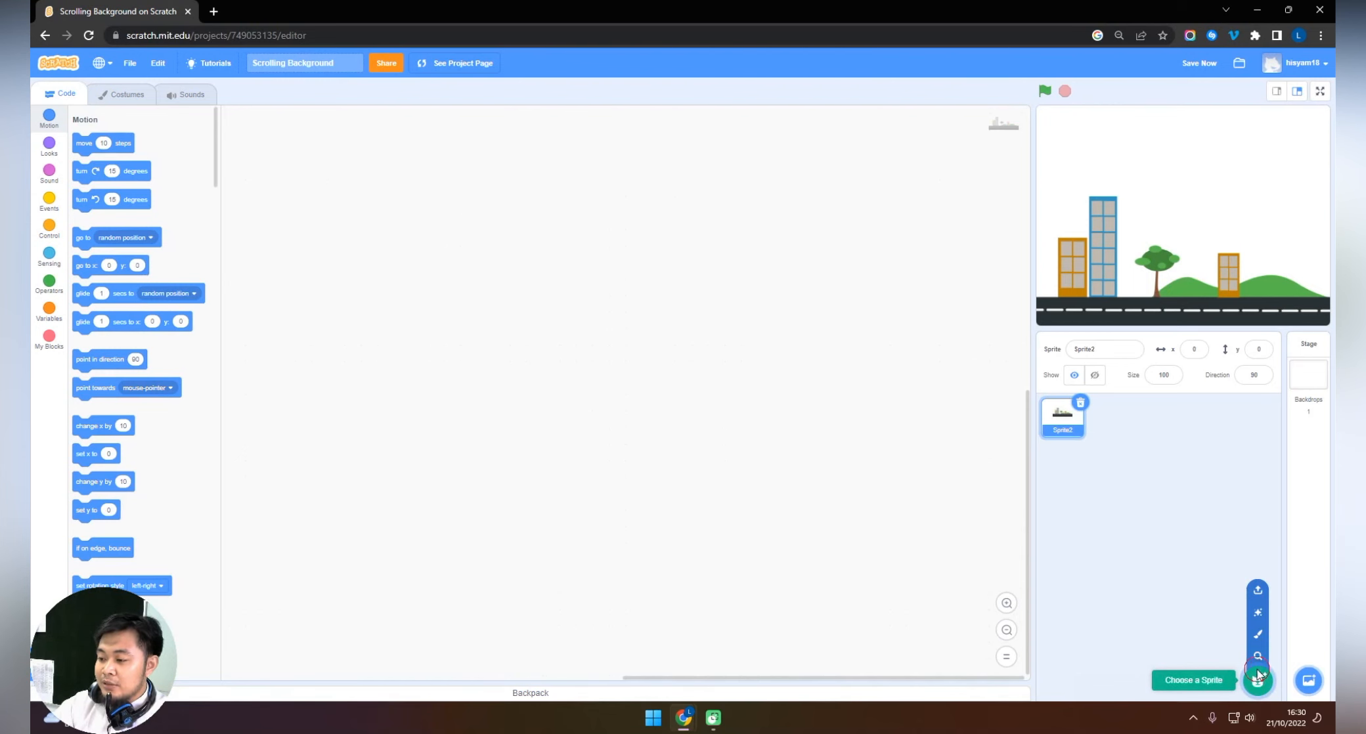
{"action": "left_click", "coordinate": [1257, 676]}
{"action": "left_click", "coordinate": [98, 102]}
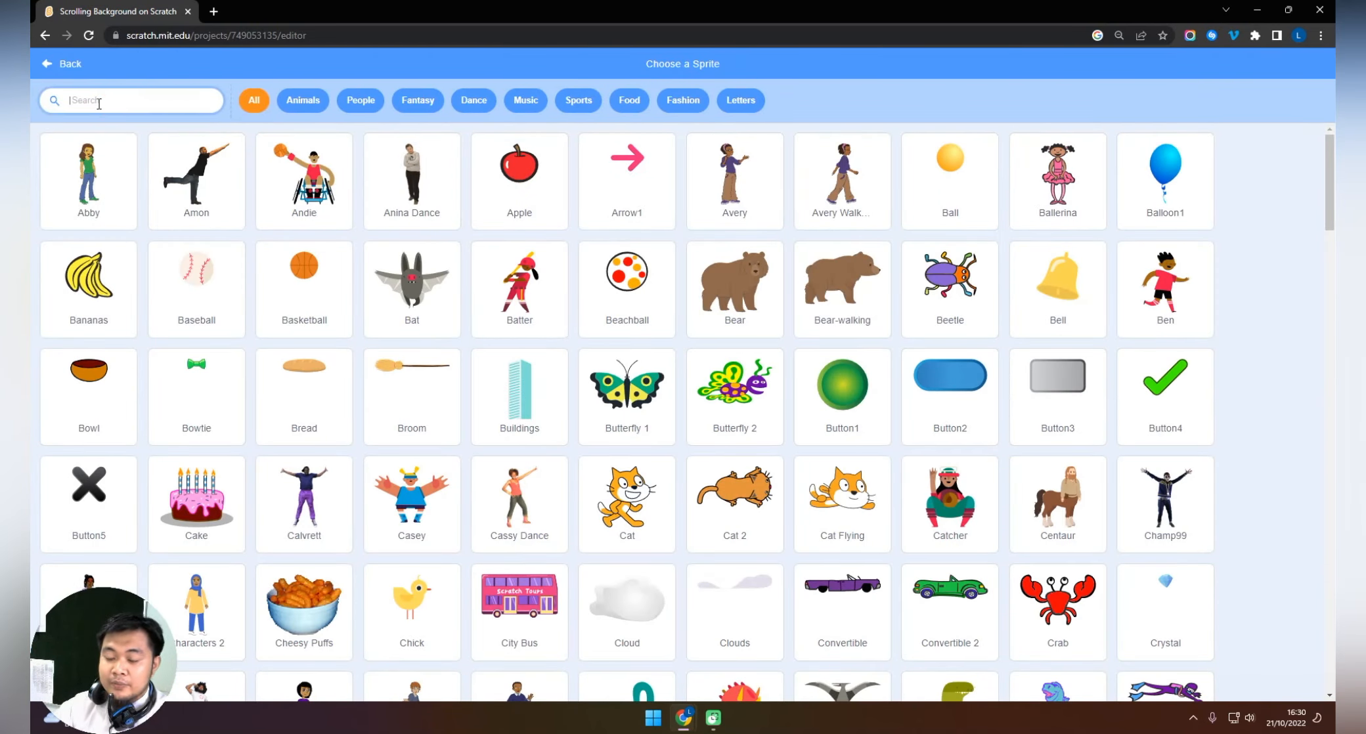
{"action": "type", "text": "pic"}
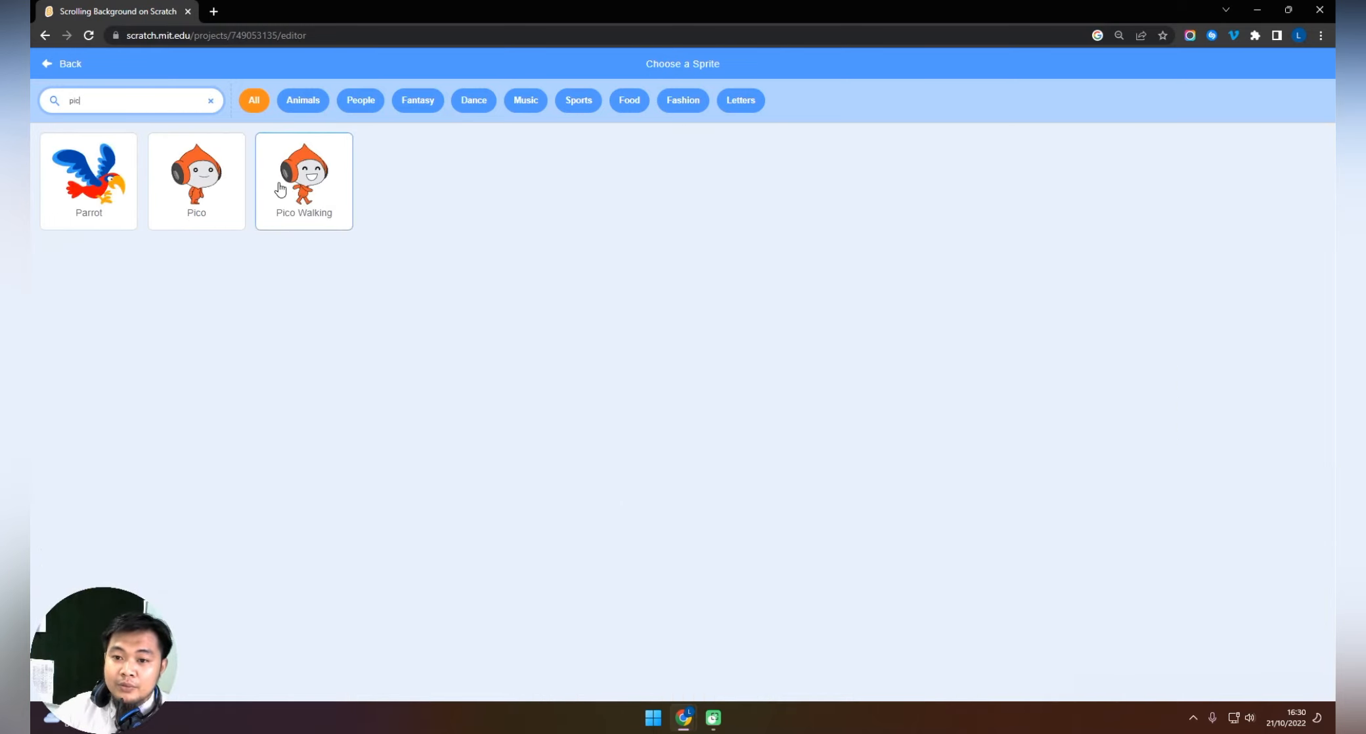
{"action": "left_click", "coordinate": [312, 182]}
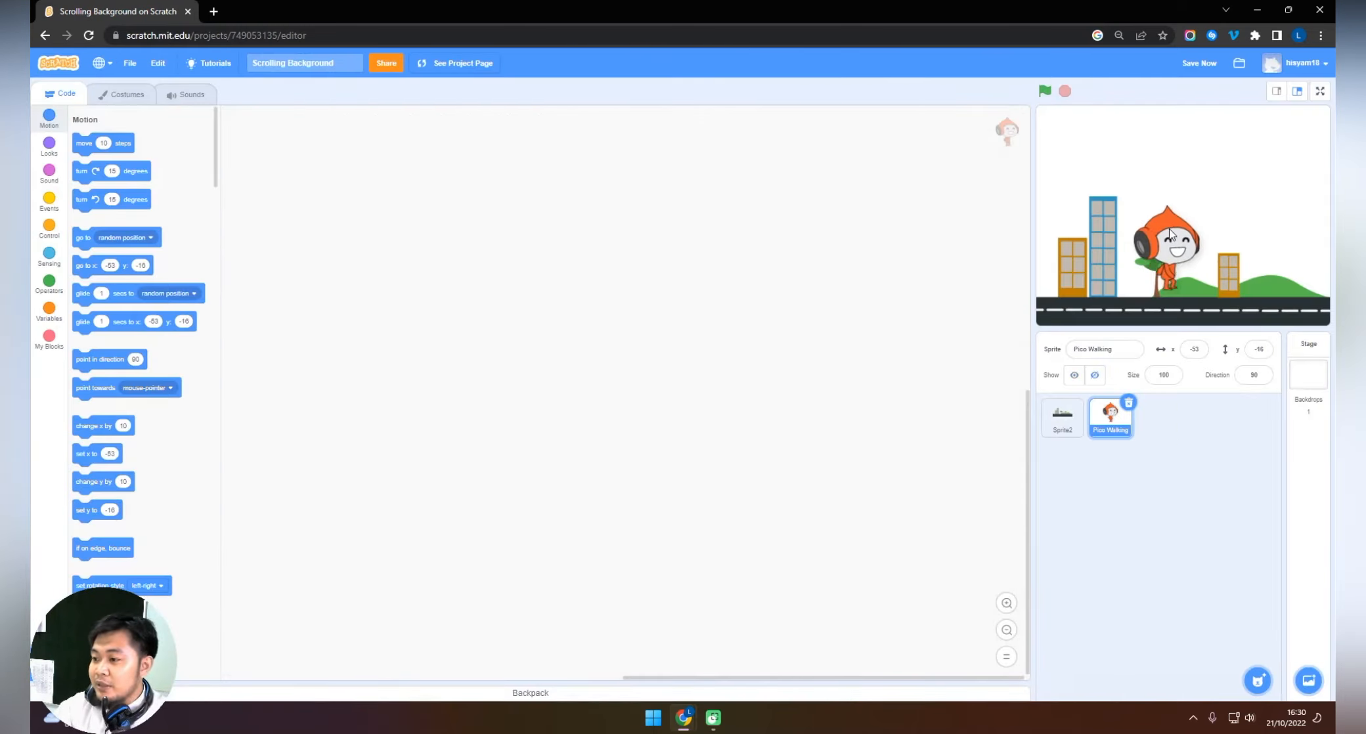
Set the Pico Walking sprite's size to 80 and stand it on the road at about x 7, y -94.
{"action": "left_click_drag", "start_coordinate": [1168, 228], "coordinate": [1188, 267]}
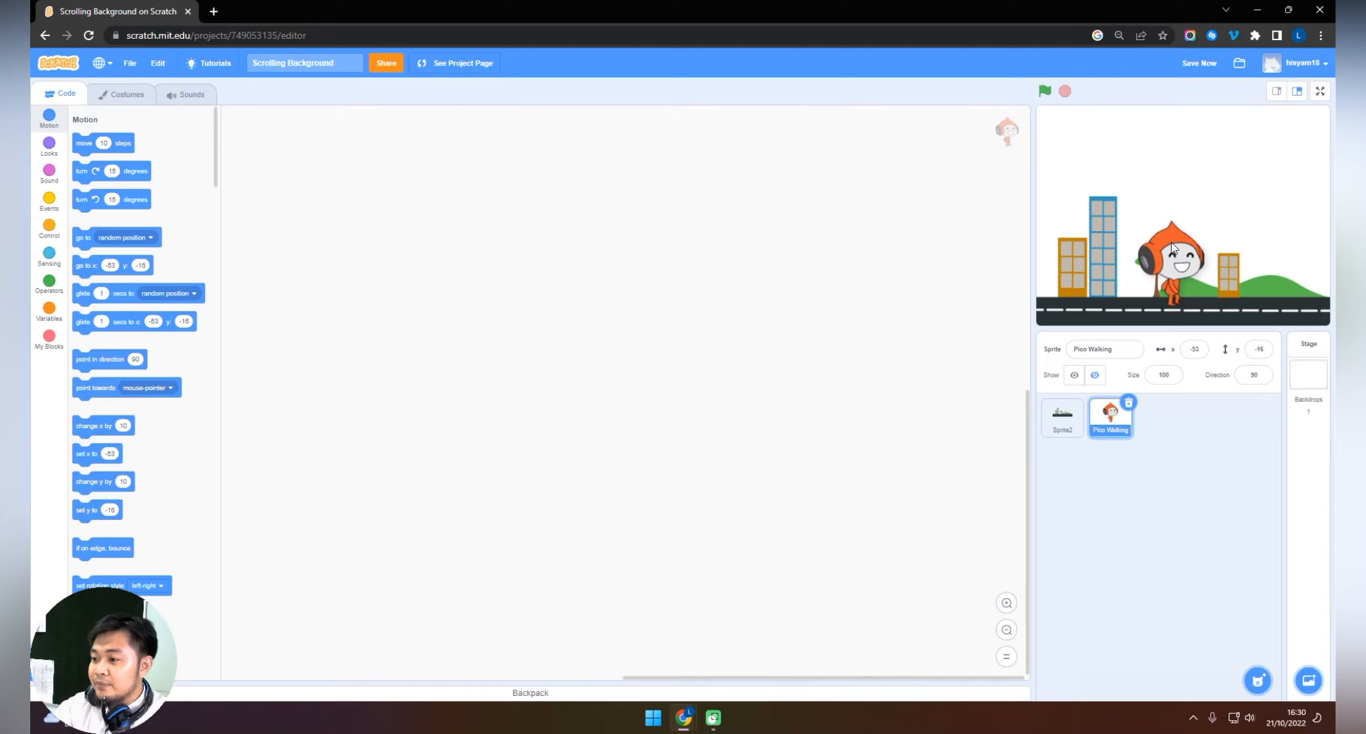
{"action": "left_click", "coordinate": [1165, 375]}
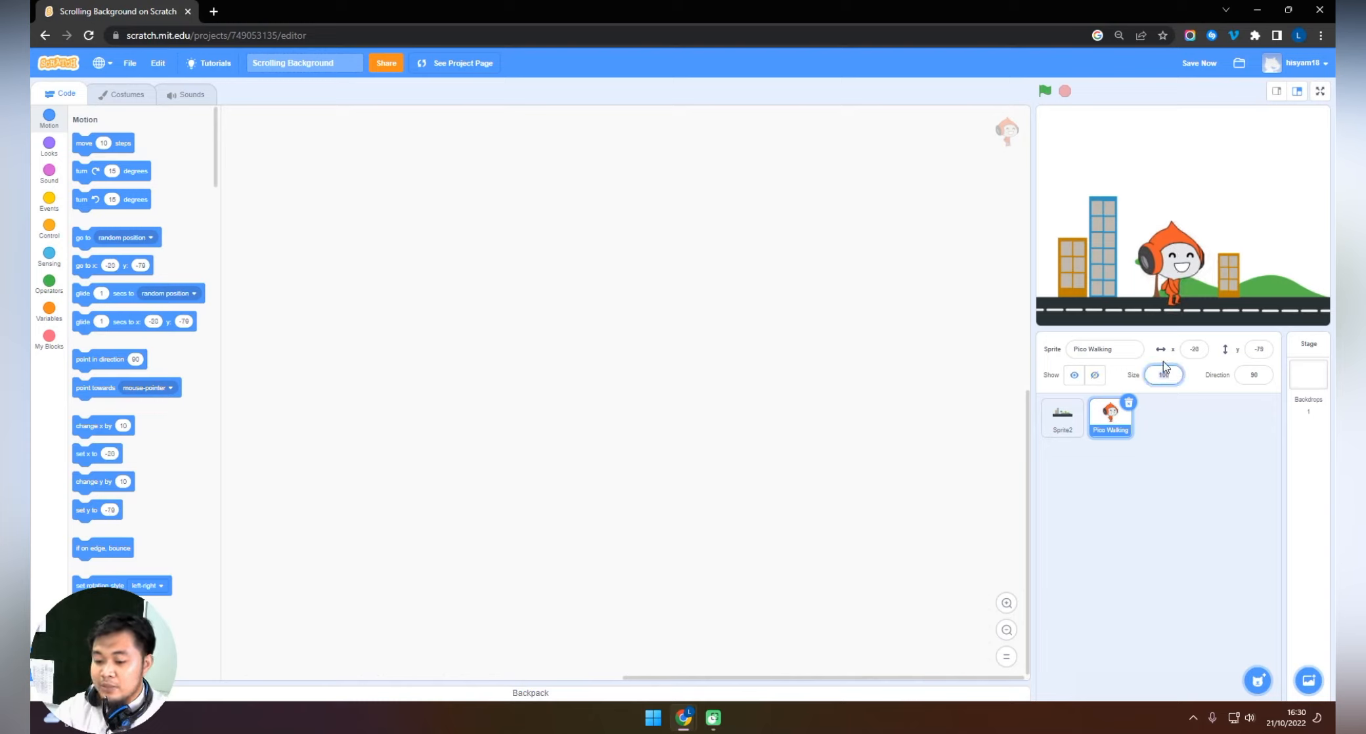
{"action": "left_click", "coordinate": [1214, 437]}
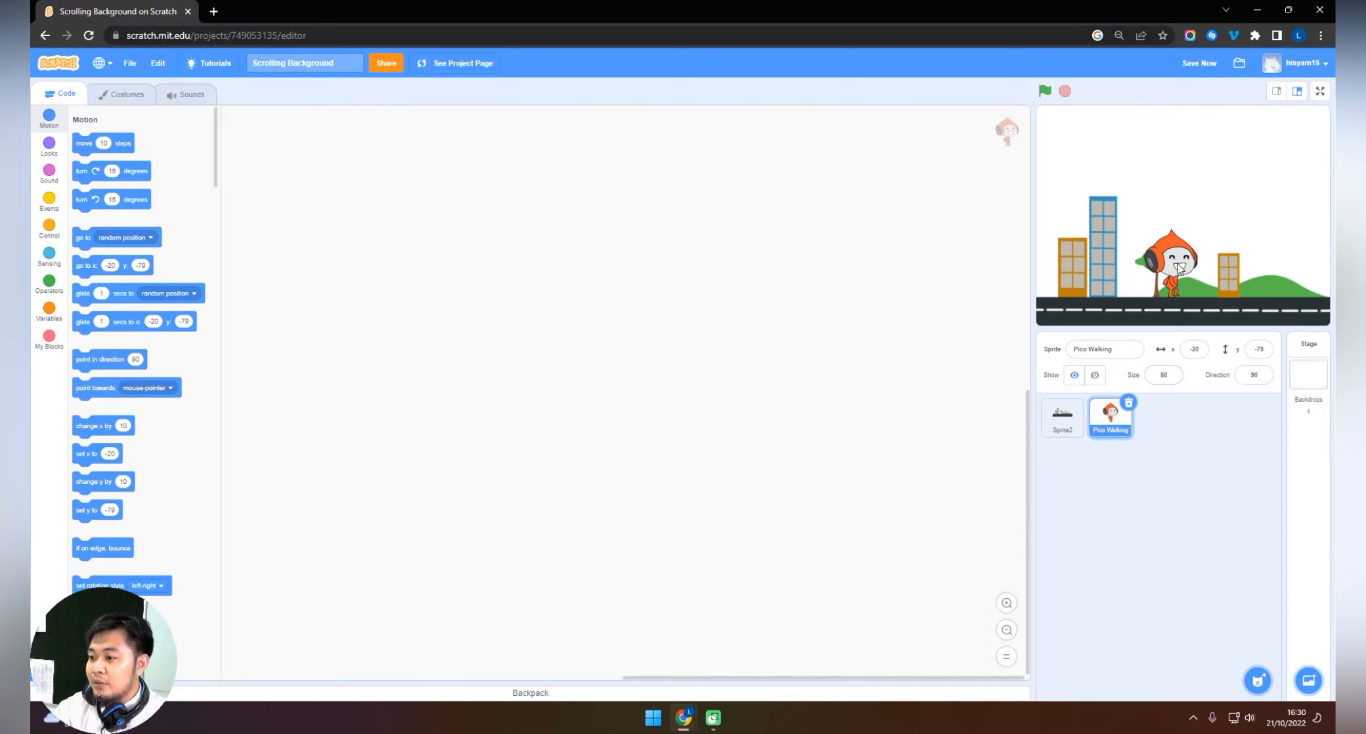
{"action": "left_click_drag", "start_coordinate": [1177, 271], "coordinate": [1198, 279]}
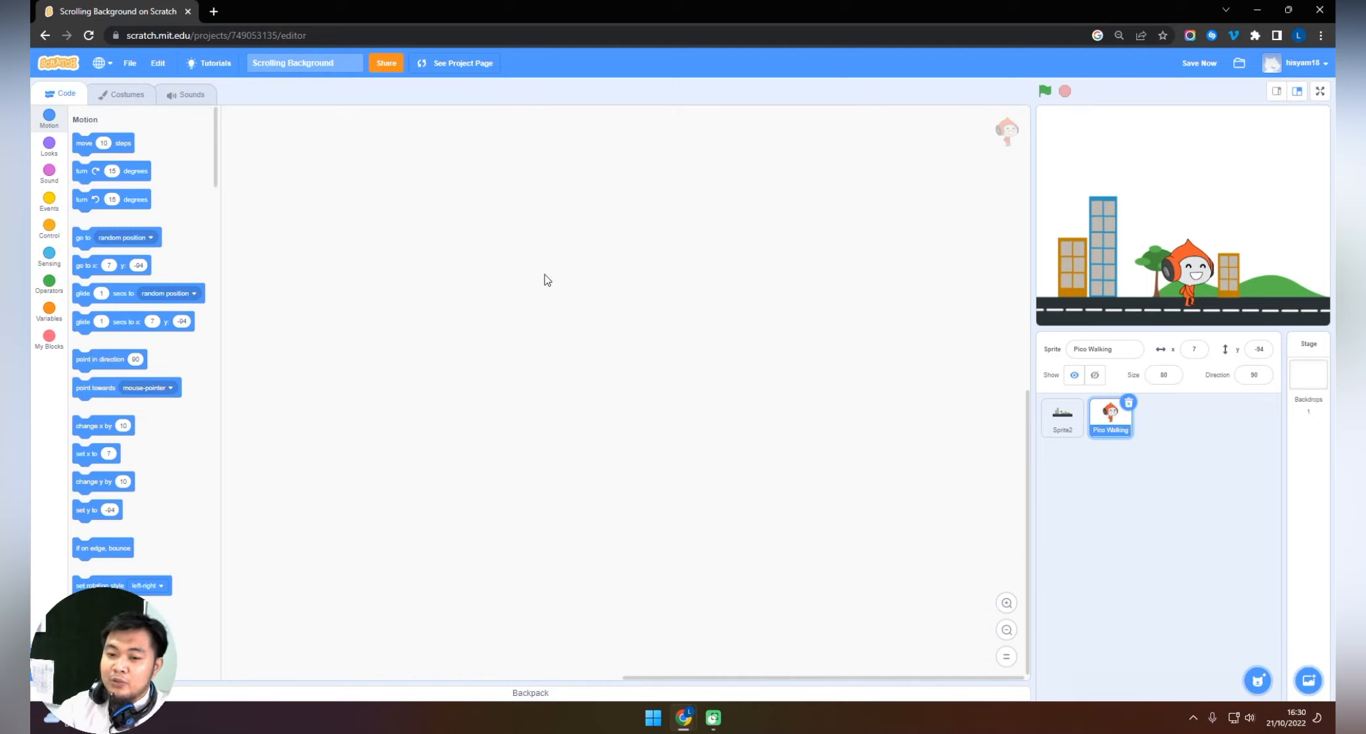
Go through Pico's four walking costumes repeatedly to examine how the leg and arm poses form a walk.
{"action": "left_click", "coordinate": [119, 96]}
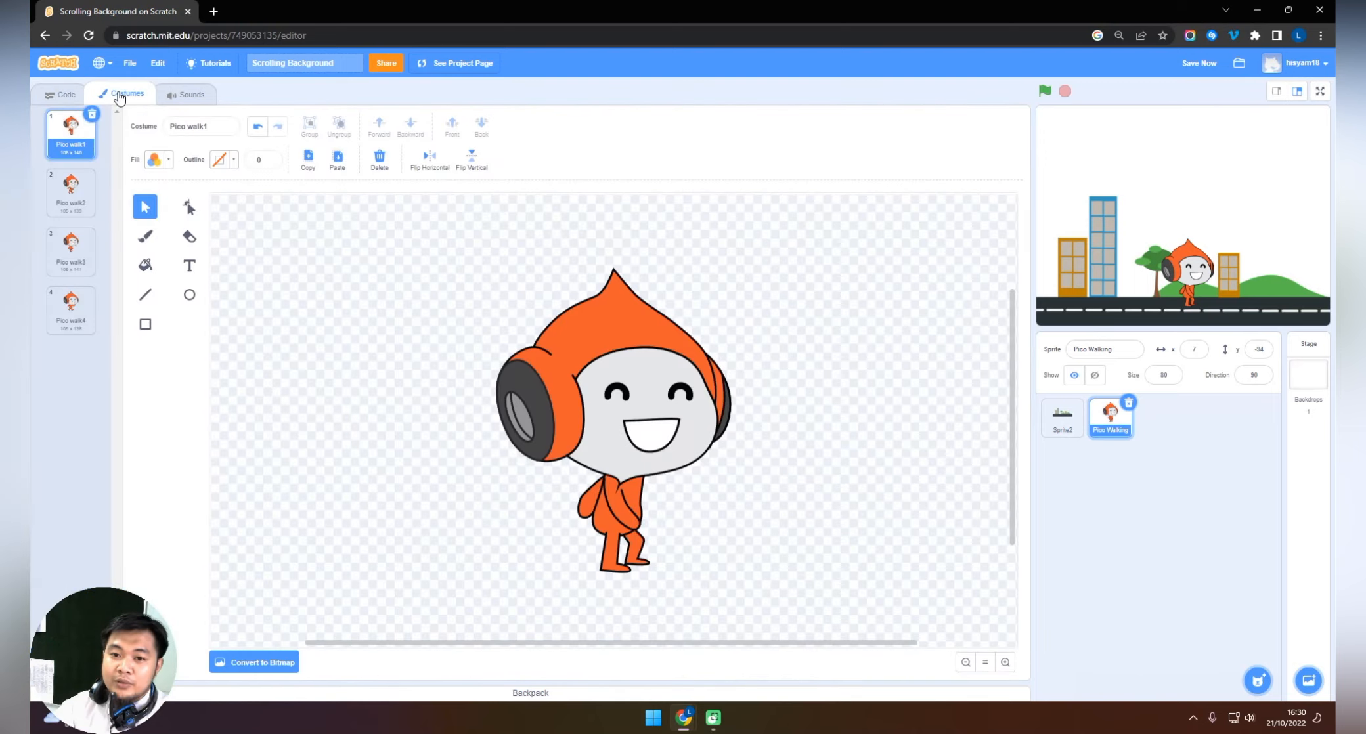
{"action": "left_click", "coordinate": [77, 199]}
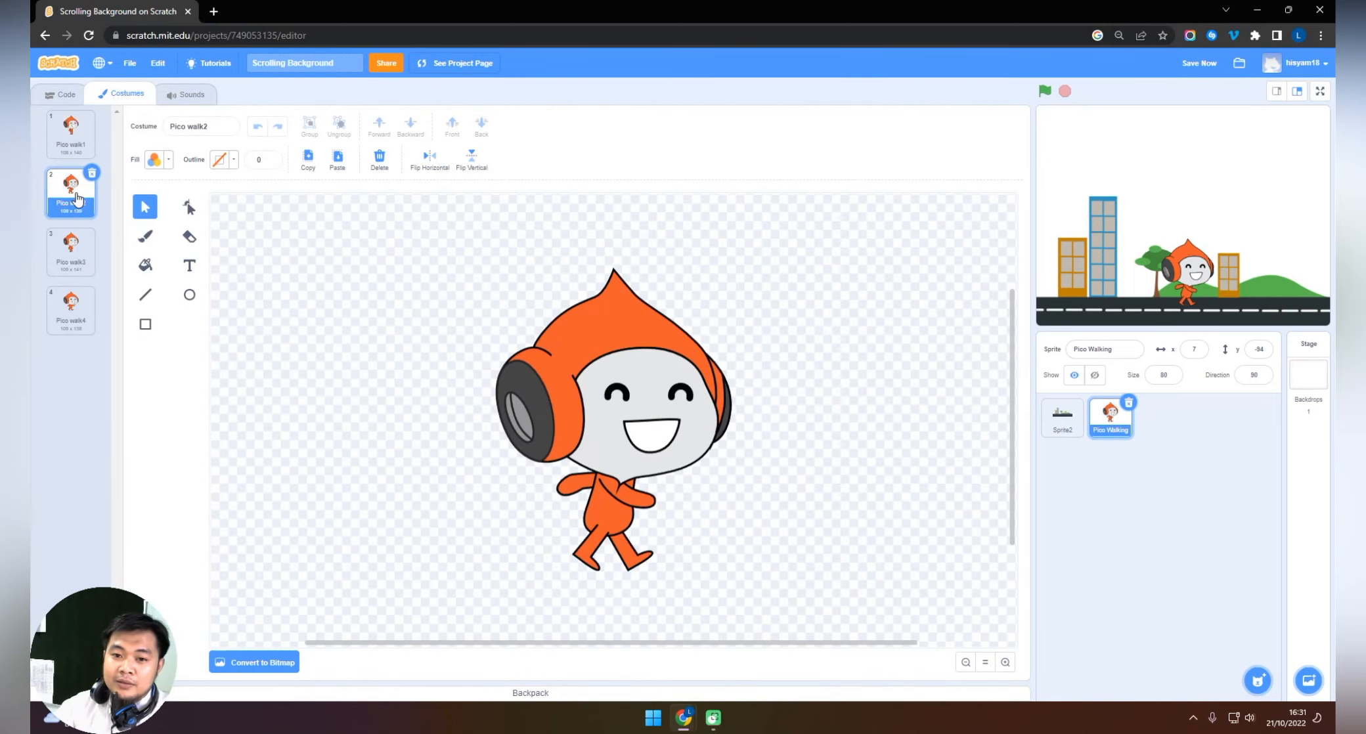
{"action": "left_click", "coordinate": [71, 253]}
{"action": "left_click", "coordinate": [71, 310]}
{"action": "left_click", "coordinate": [72, 151]}
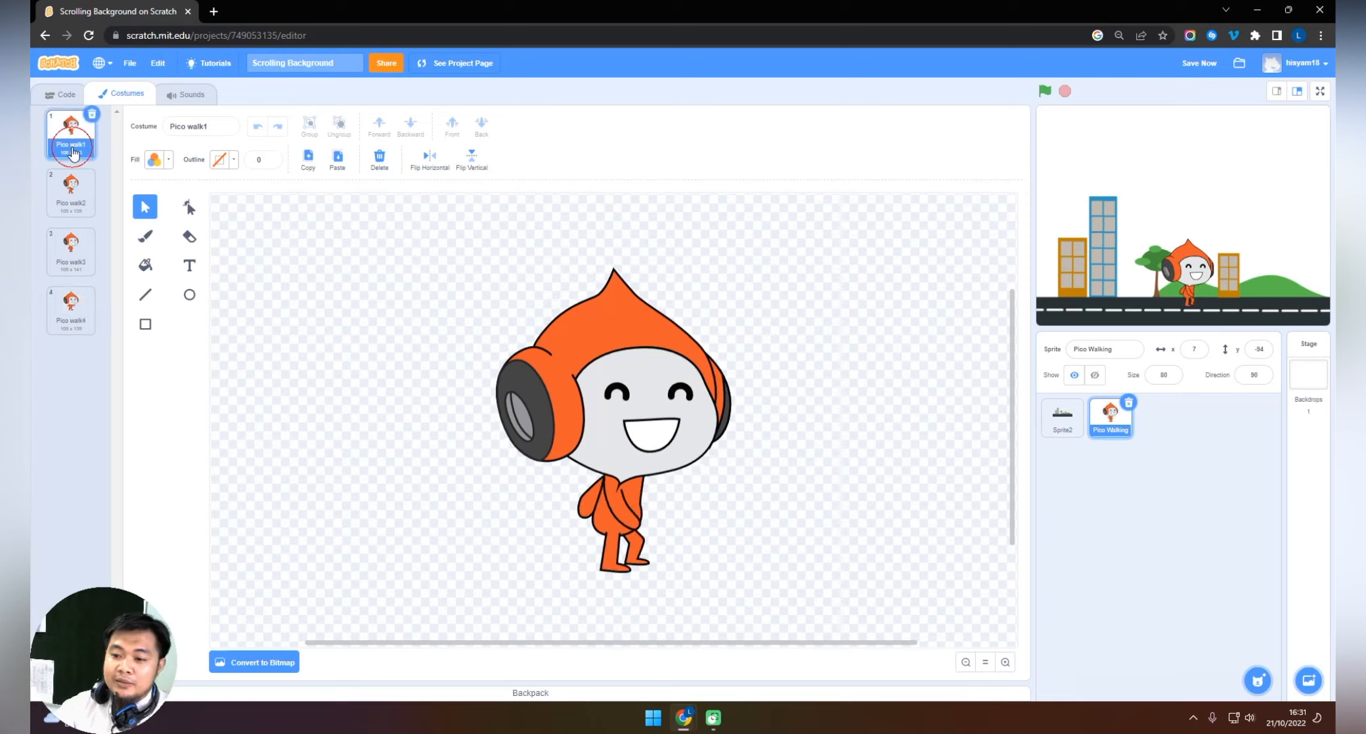
{"action": "left_click", "coordinate": [71, 197]}
{"action": "left_click", "coordinate": [74, 263]}
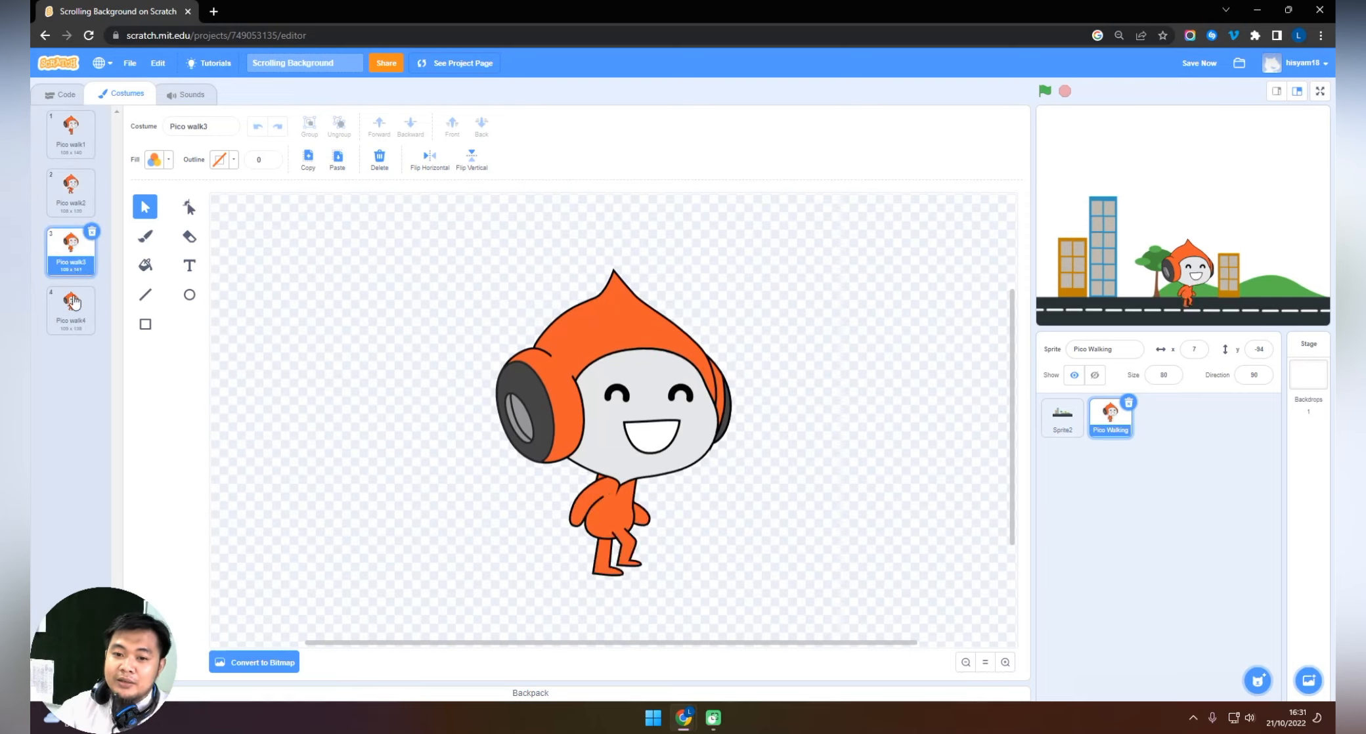
{"action": "left_click", "coordinate": [71, 309]}
{"action": "left_click", "coordinate": [71, 137]}
{"action": "left_click", "coordinate": [71, 194]}
{"action": "left_click", "coordinate": [74, 249]}
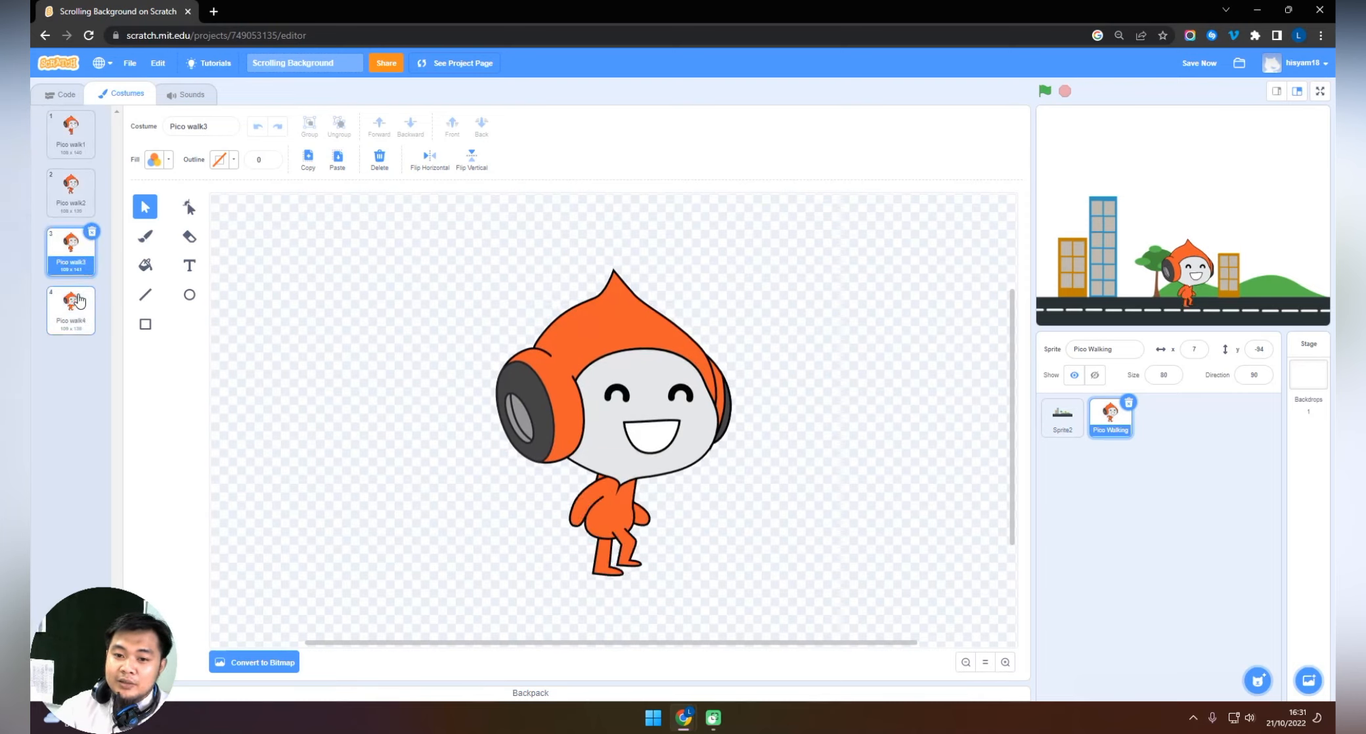
{"action": "left_click", "coordinate": [76, 304]}
{"action": "left_click", "coordinate": [76, 259]}
{"action": "left_click", "coordinate": [77, 204]}
{"action": "left_click", "coordinate": [76, 151]}
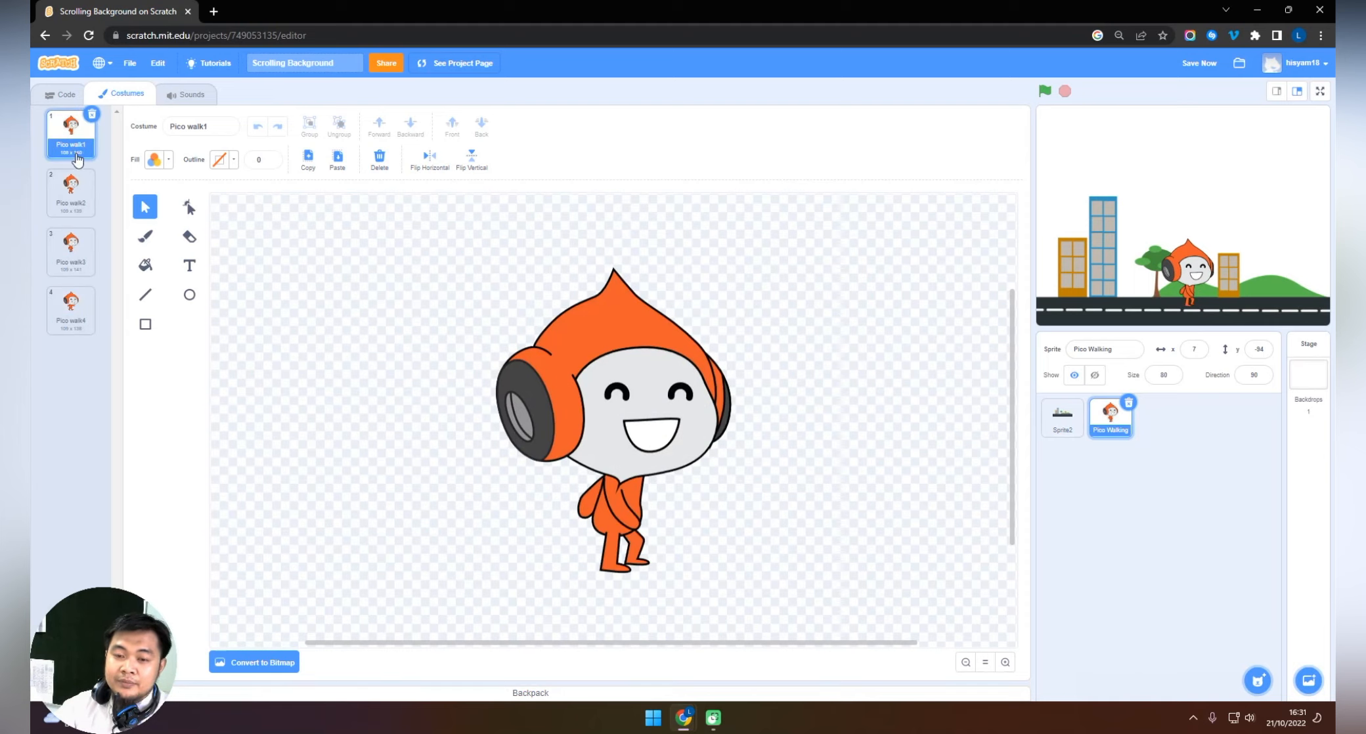
Start Pico's script with a "when green flag clicked" block in the empty code area.
{"action": "left_click", "coordinate": [60, 94]}
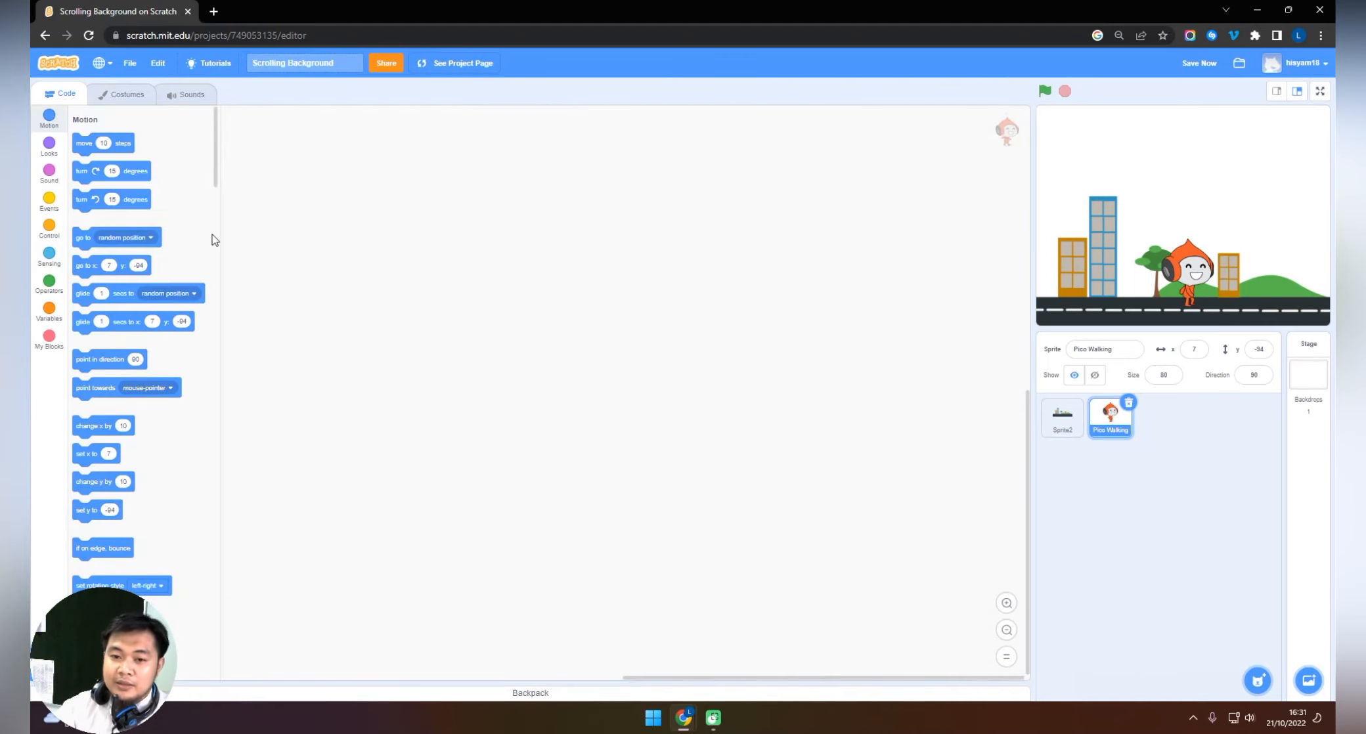
{"action": "left_click", "coordinate": [49, 202]}
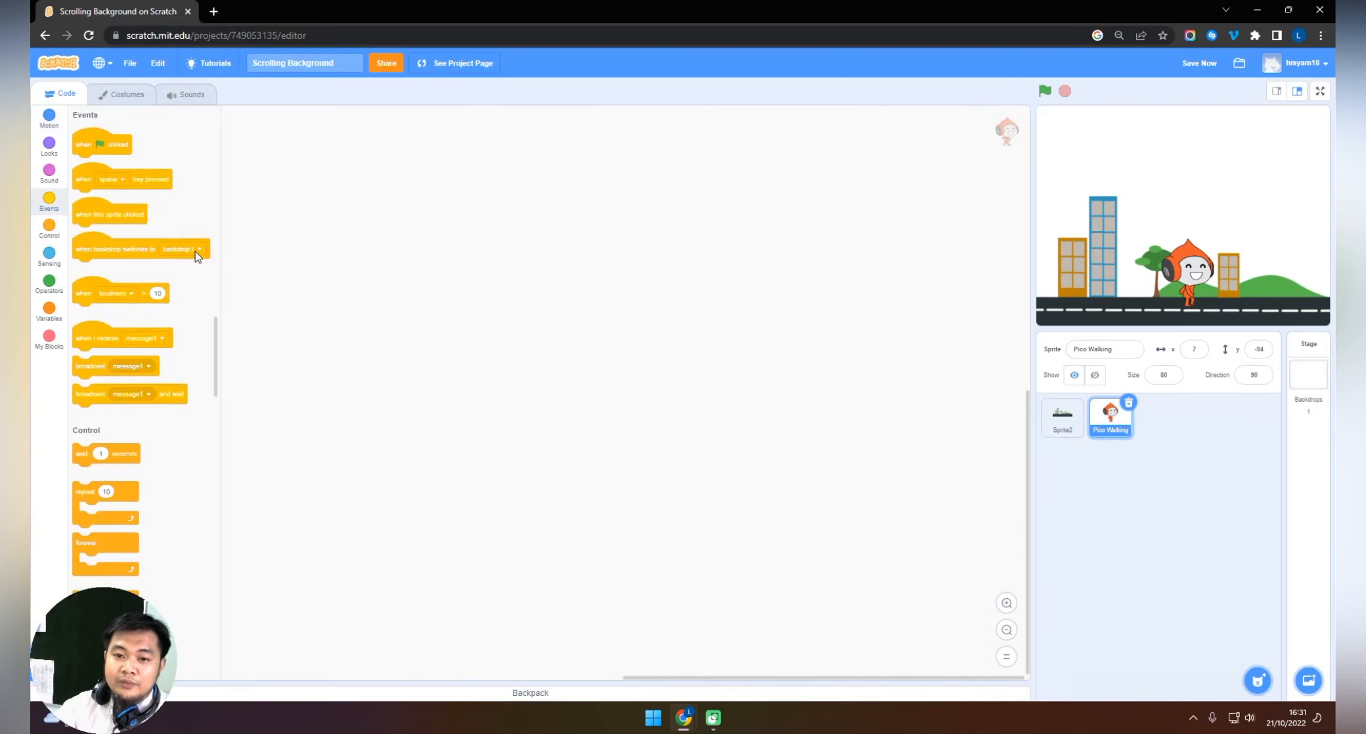
{"action": "left_click_drag", "start_coordinate": [92, 143], "coordinate": [496, 254]}
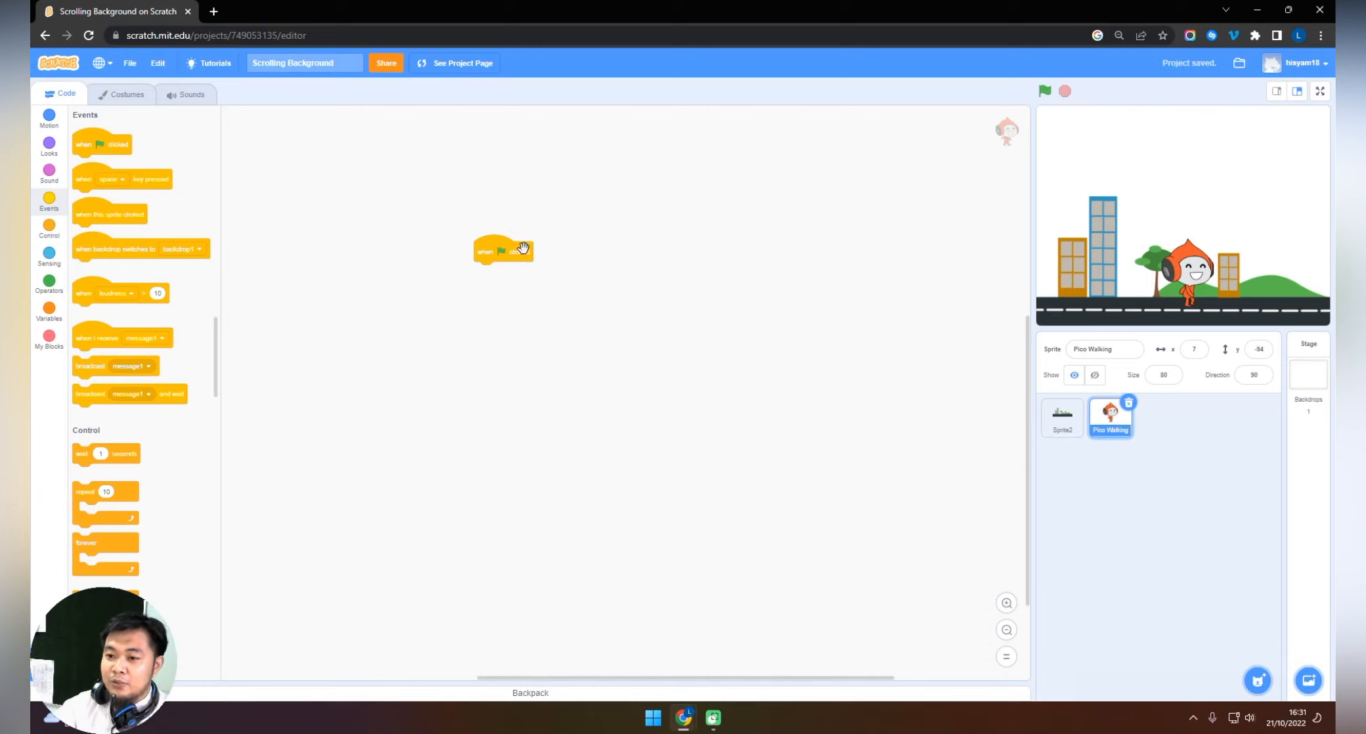
{"action": "left_click_drag", "start_coordinate": [497, 255], "coordinate": [495, 248]}
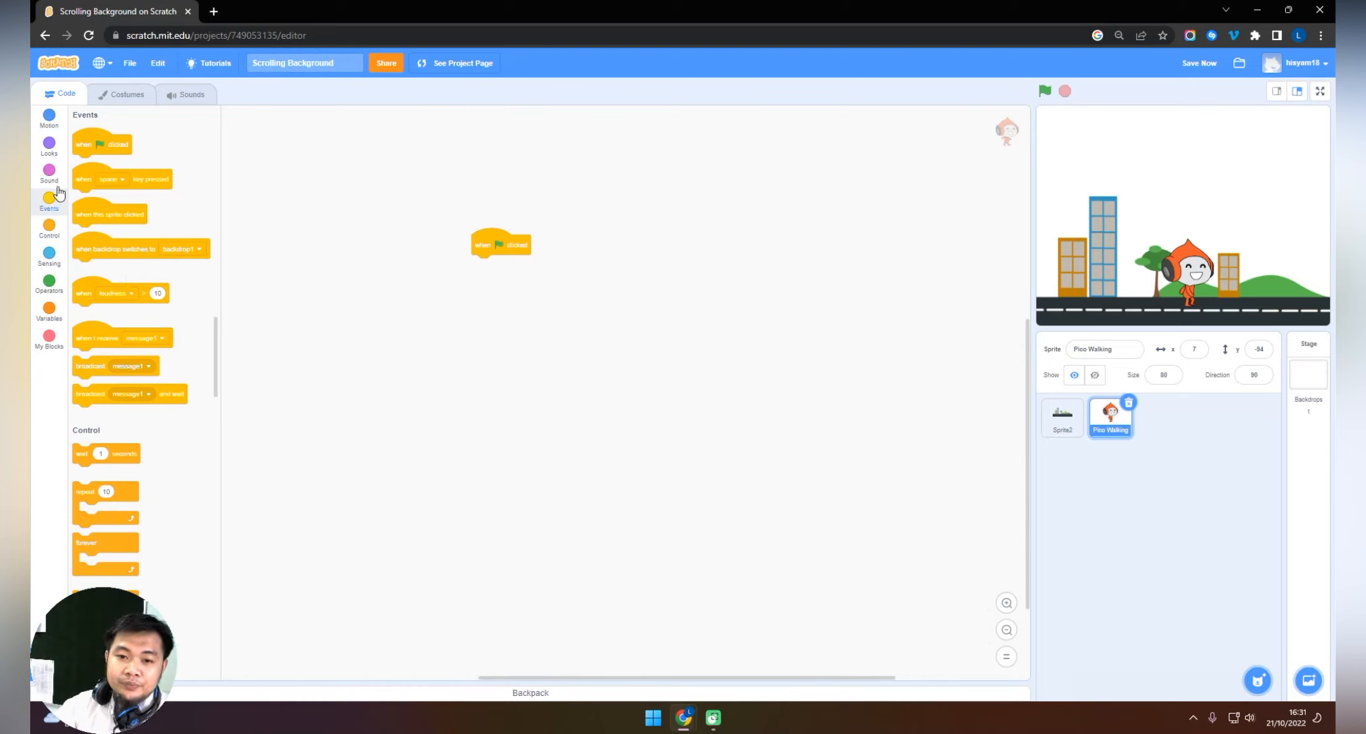
Add a loose "next costume" block below the hat block and run it on its own to test the costume change.
{"action": "left_click", "coordinate": [49, 146]}
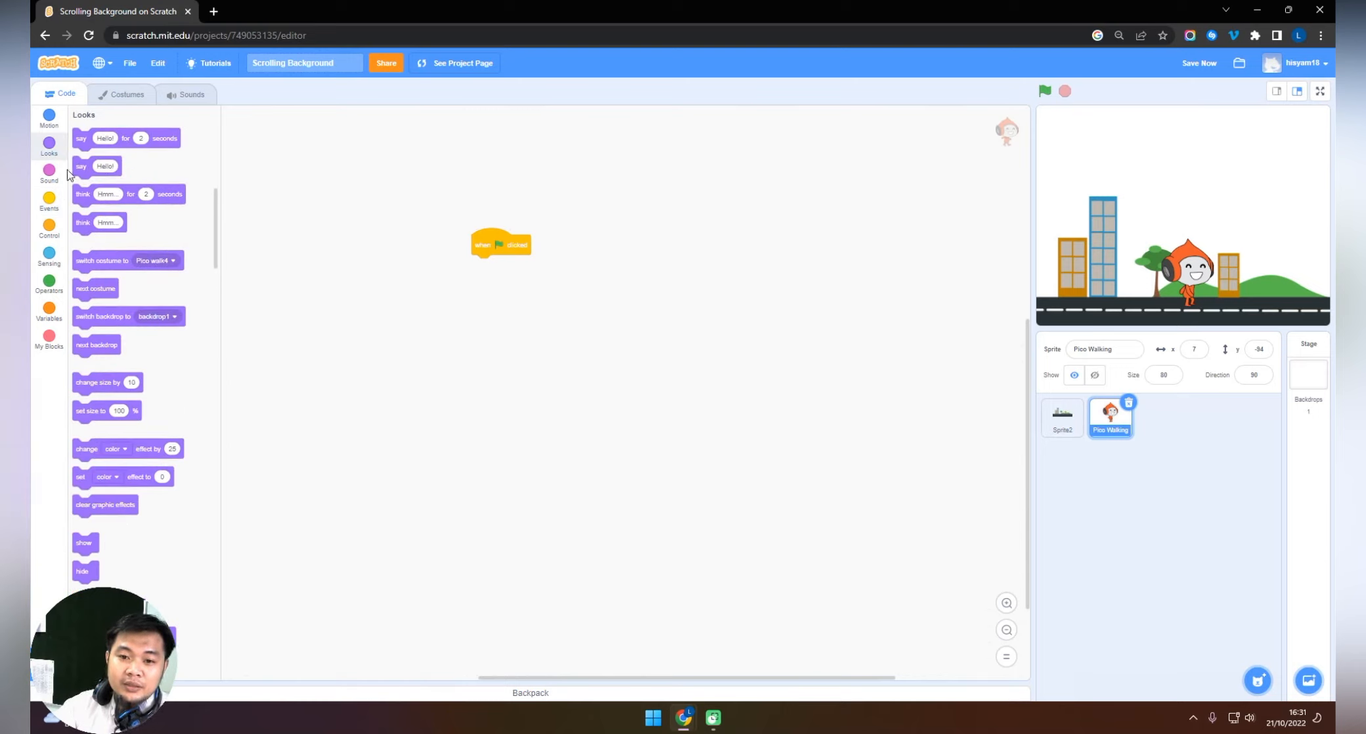
{"action": "left_click_drag", "start_coordinate": [107, 302], "coordinate": [536, 302]}
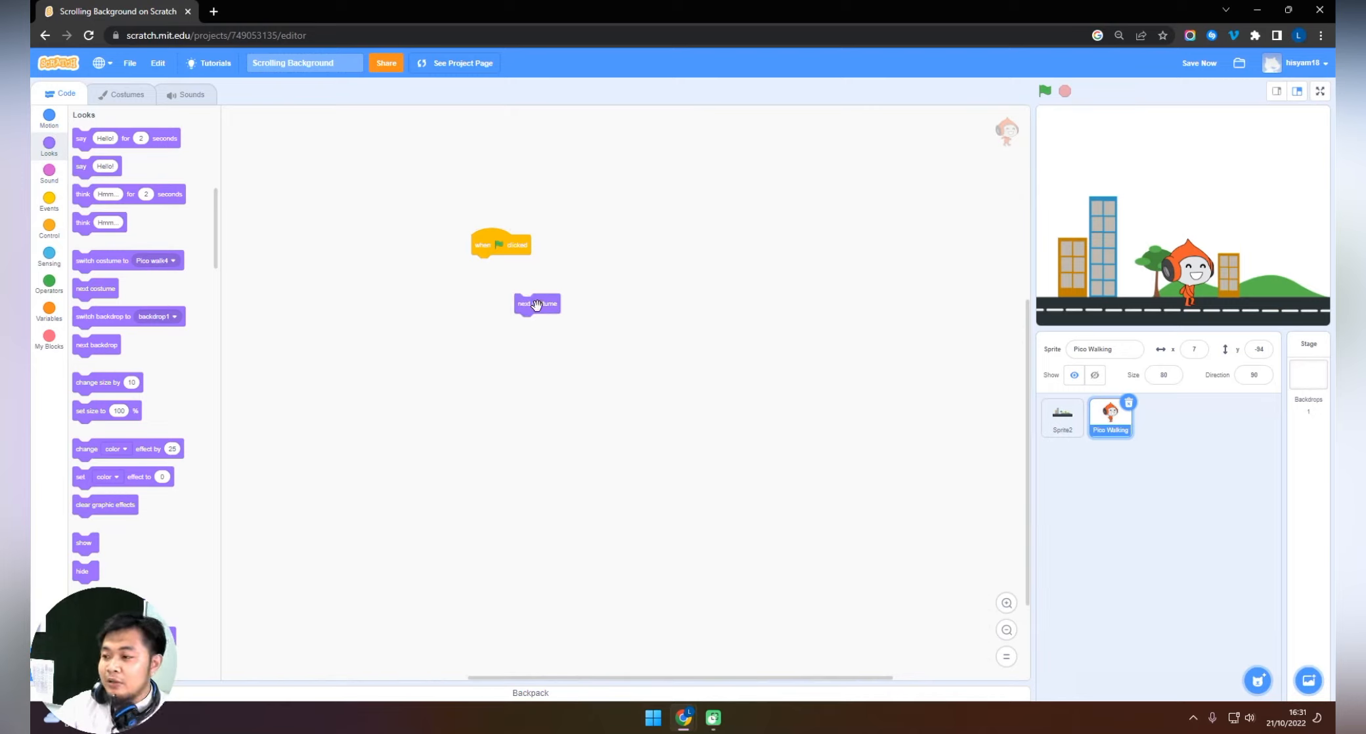
{"action": "left_click", "coordinate": [537, 304]}
{"action": "left_click", "coordinate": [542, 305]}
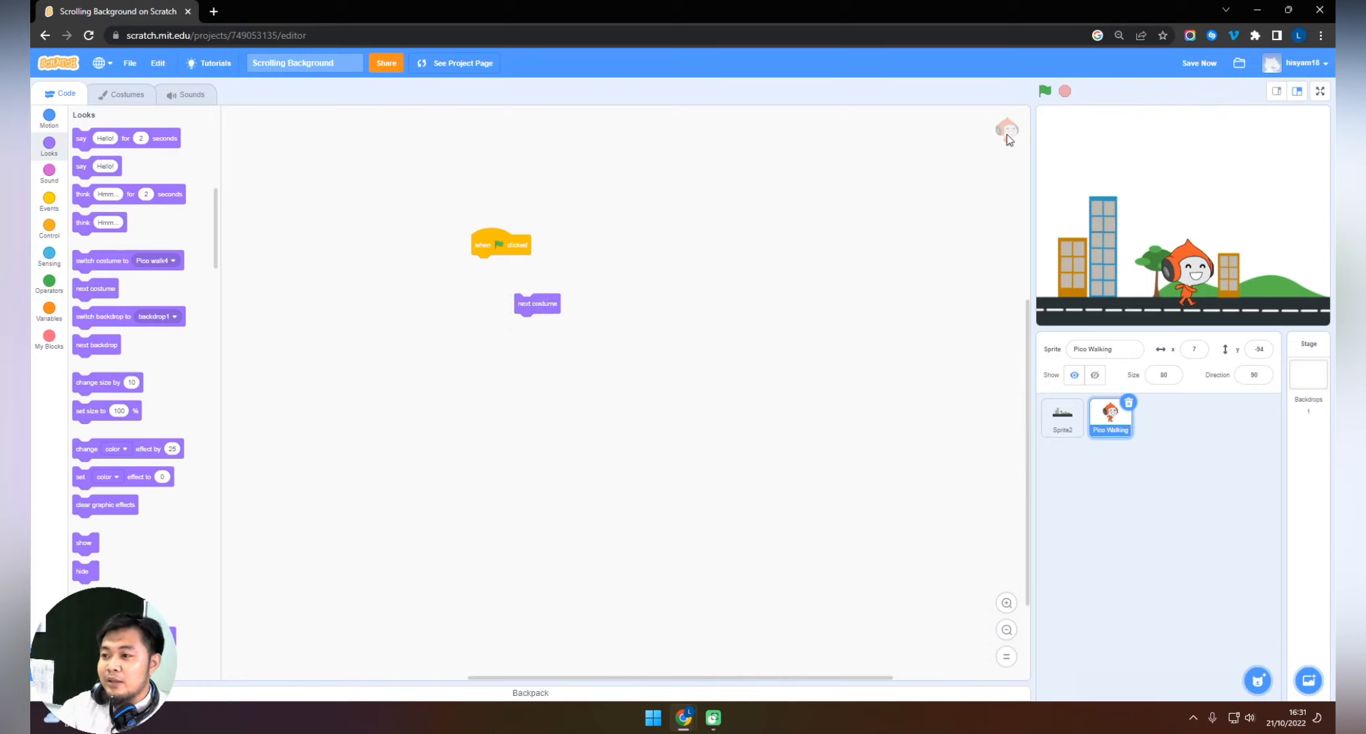
{"action": "left_click_drag", "start_coordinate": [550, 307], "coordinate": [564, 340]}
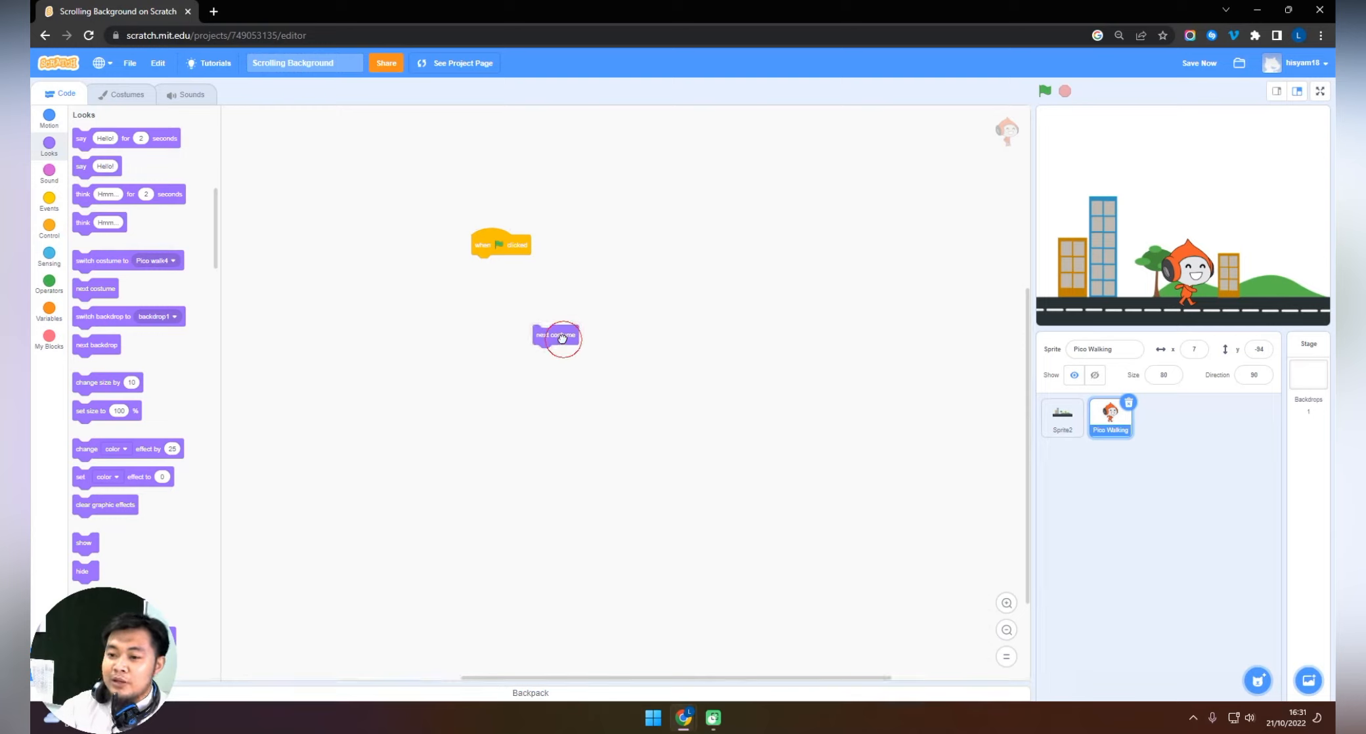
{"action": "left_click", "coordinate": [648, 300]}
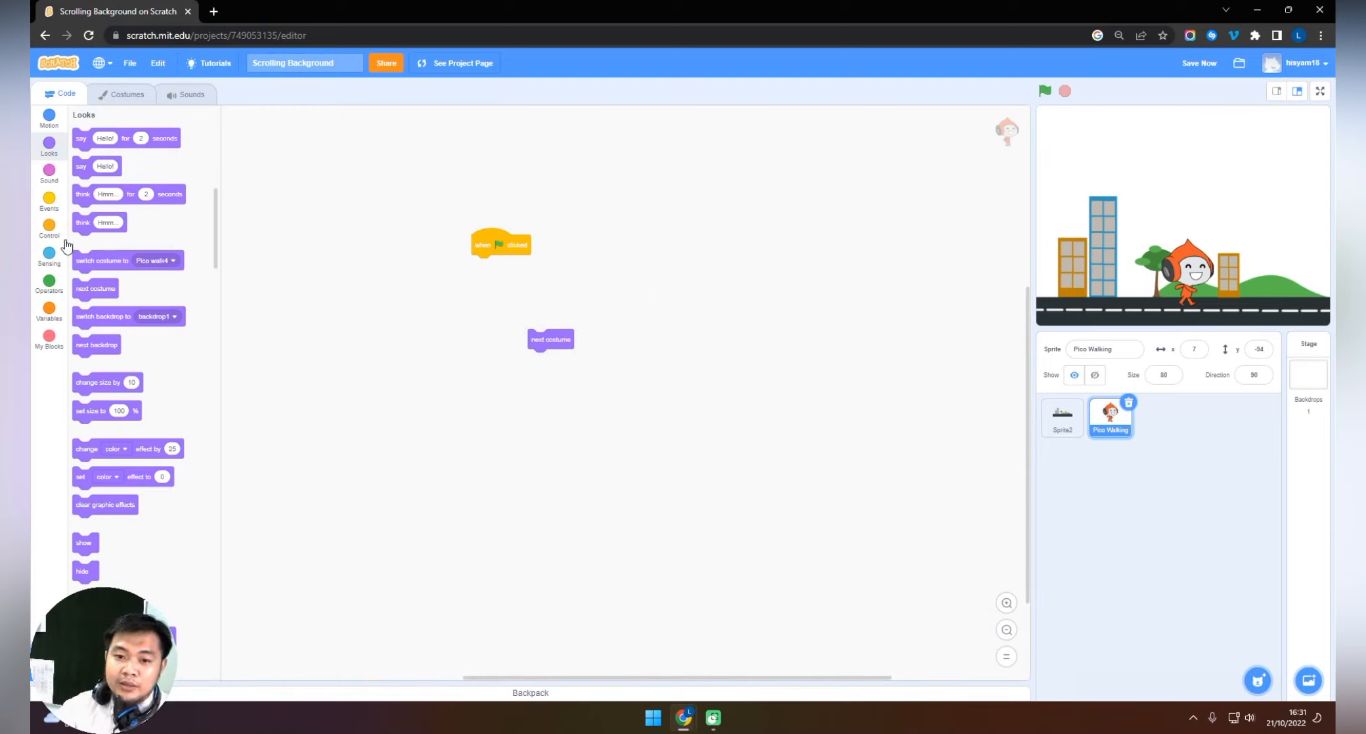
Attach a forever loop under the green flag block with "next costume" inside it, and test-run the animation.
{"action": "left_click", "coordinate": [49, 228]}
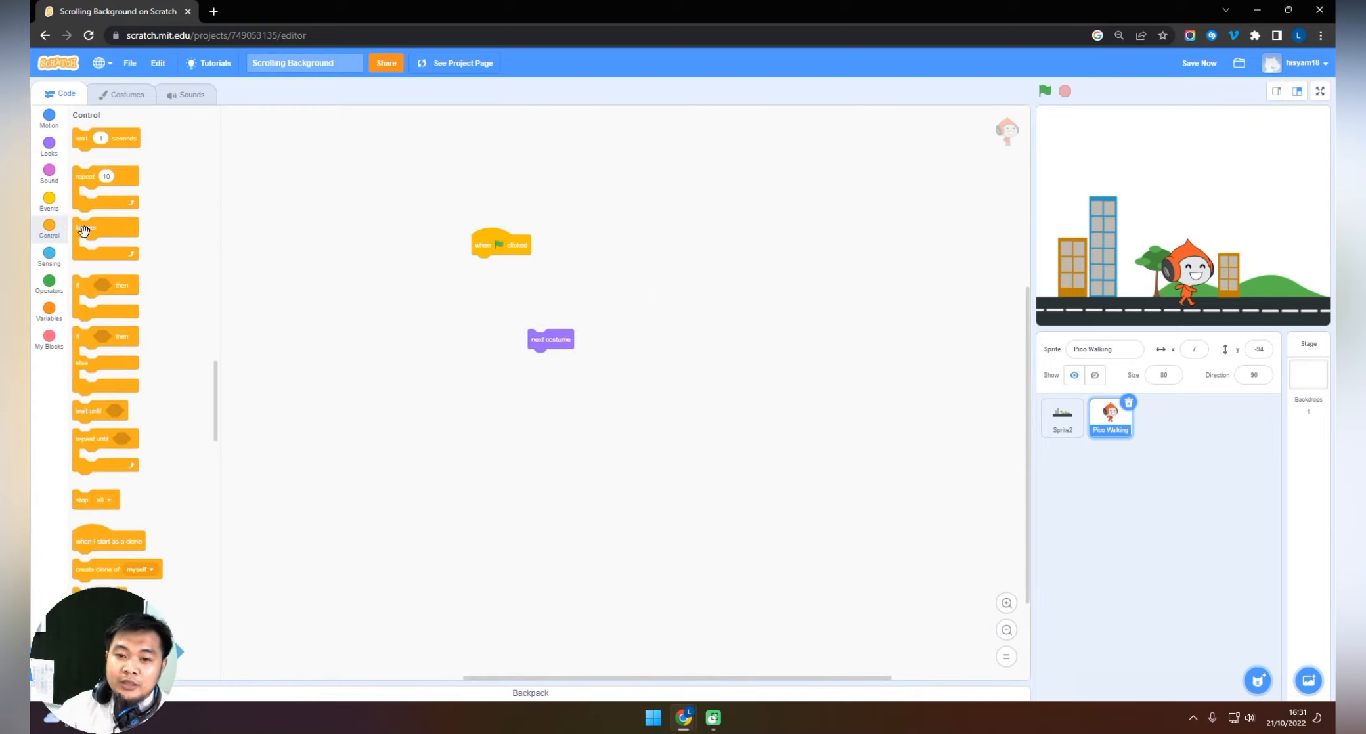
{"action": "left_click_drag", "start_coordinate": [80, 229], "coordinate": [482, 266]}
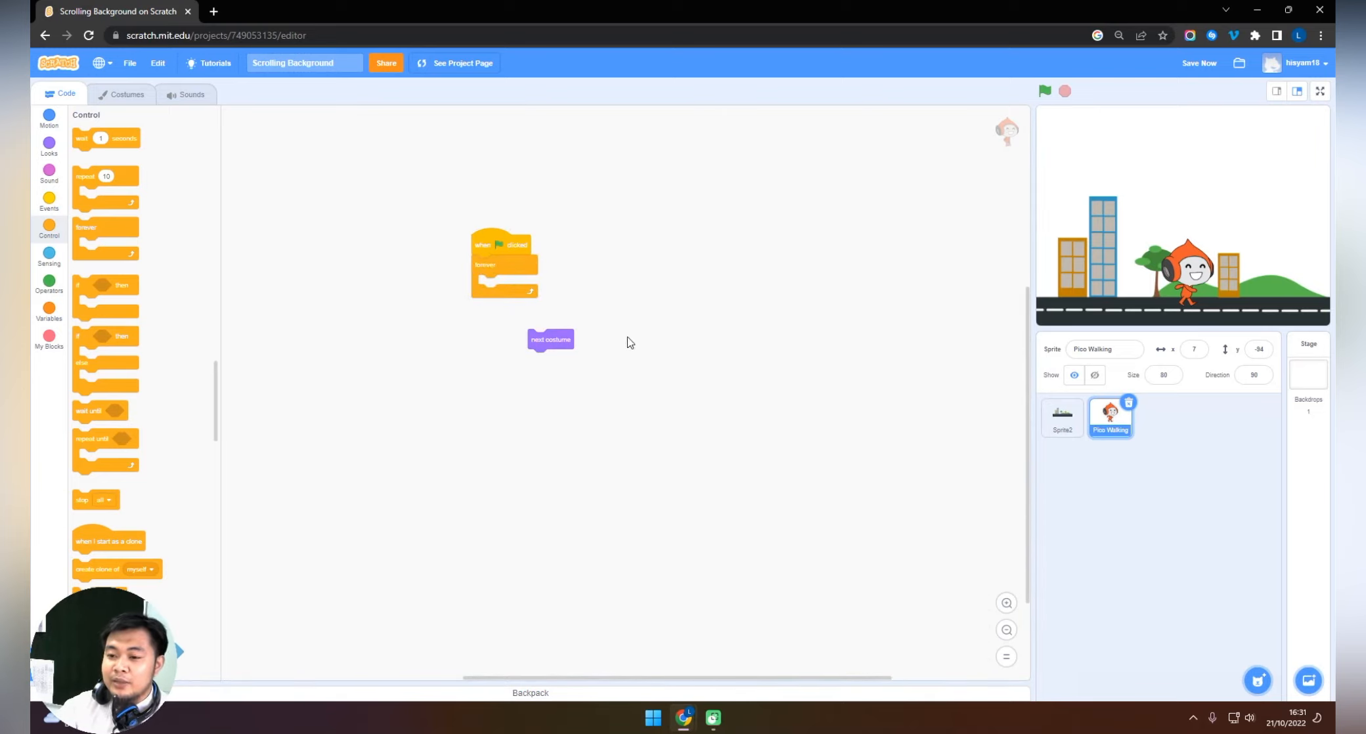
{"action": "left_click_drag", "start_coordinate": [558, 346], "coordinate": [505, 286]}
{"action": "left_click", "coordinate": [1044, 91]}
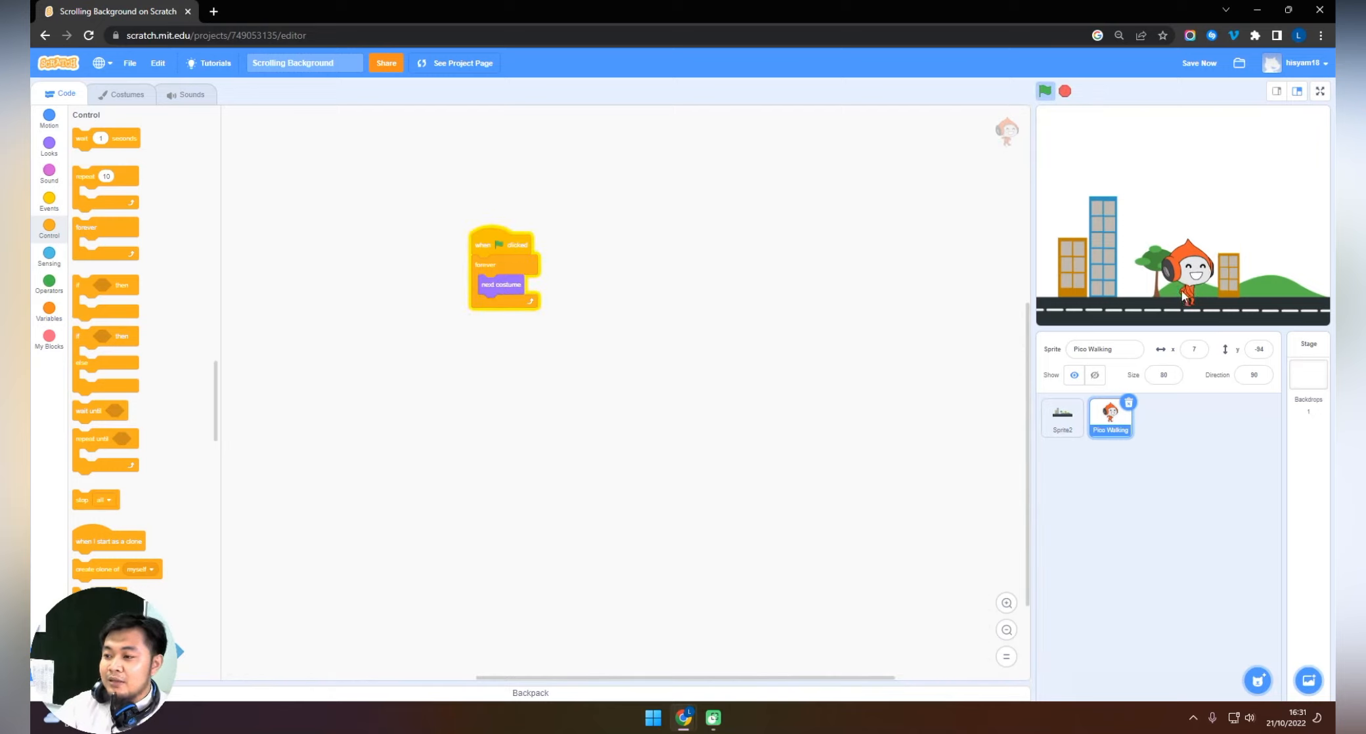
{"action": "left_click", "coordinate": [1064, 90]}
{"action": "left_click", "coordinate": [654, 261]}
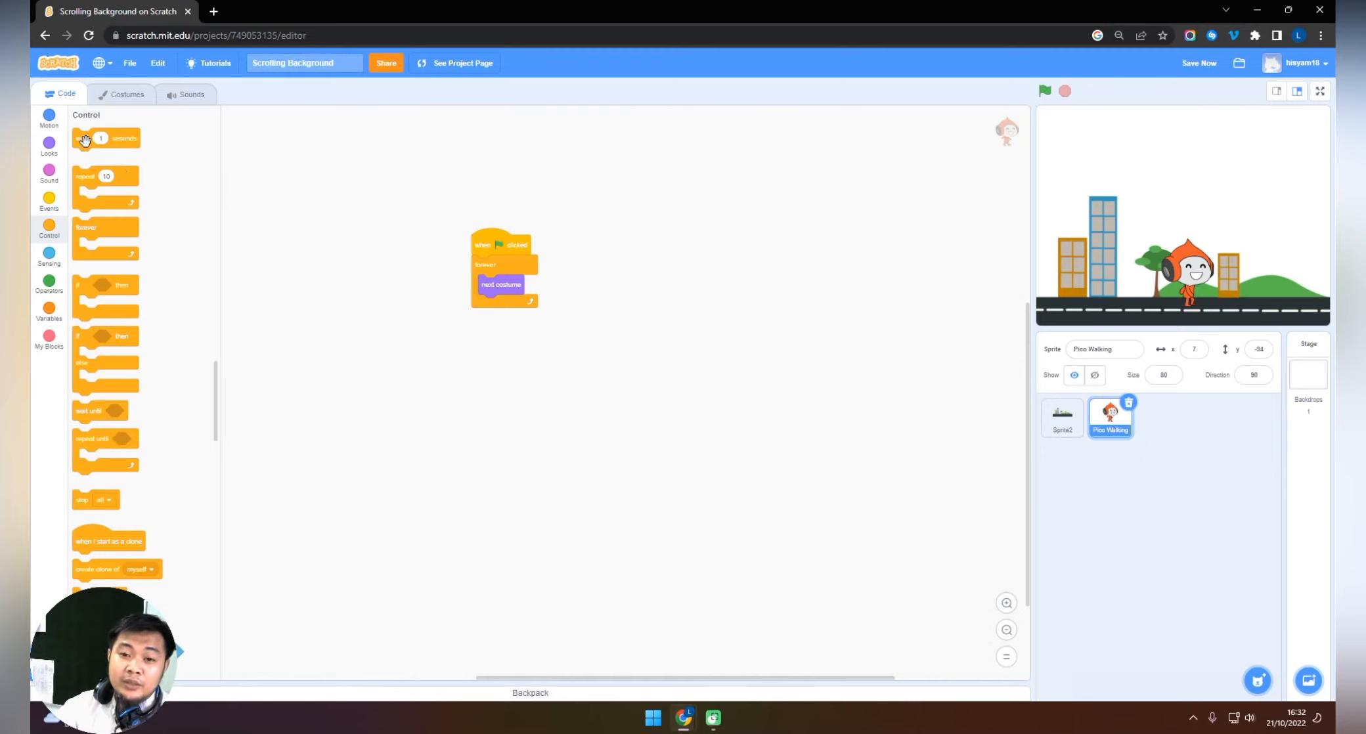
Add a wait block after "next costume" in the loop, set it to 0.2 seconds, and test the walking speed.
{"action": "left_click_drag", "start_coordinate": [88, 140], "coordinate": [495, 307]}
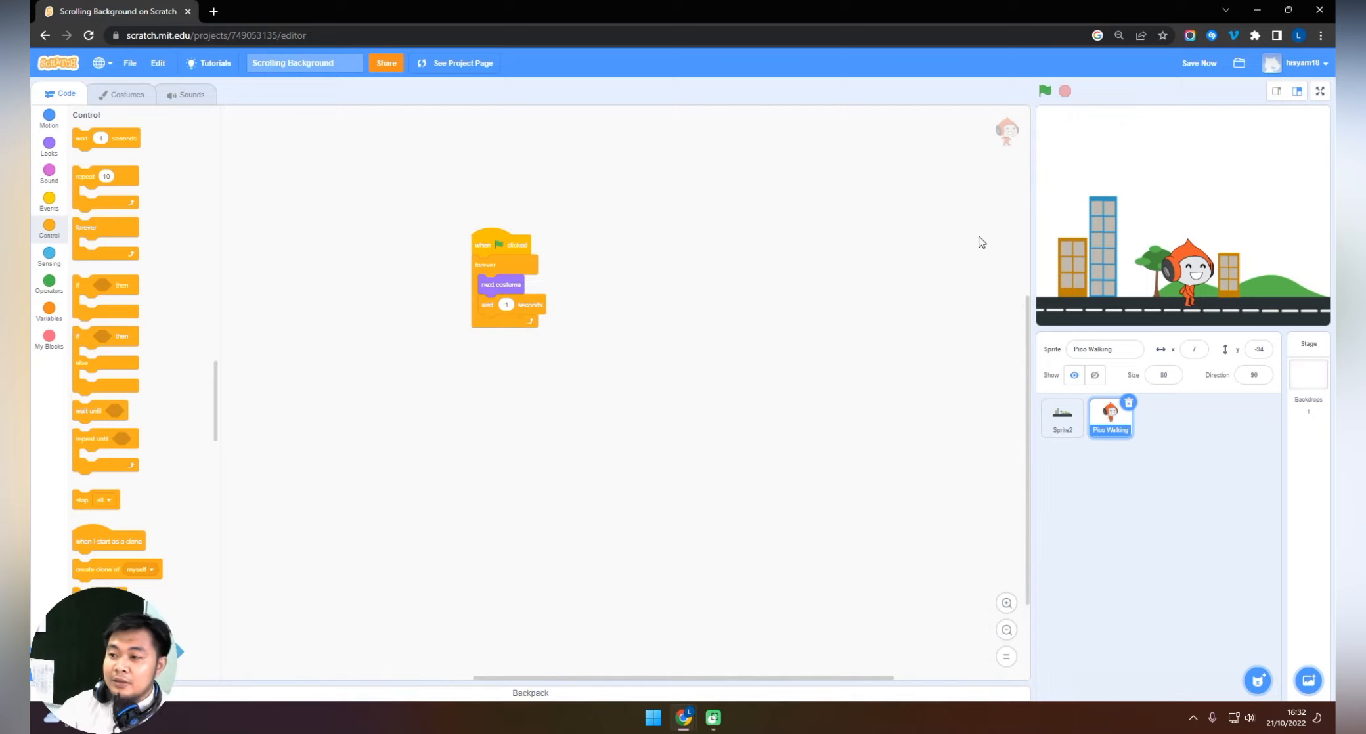
{"action": "left_click", "coordinate": [1045, 92]}
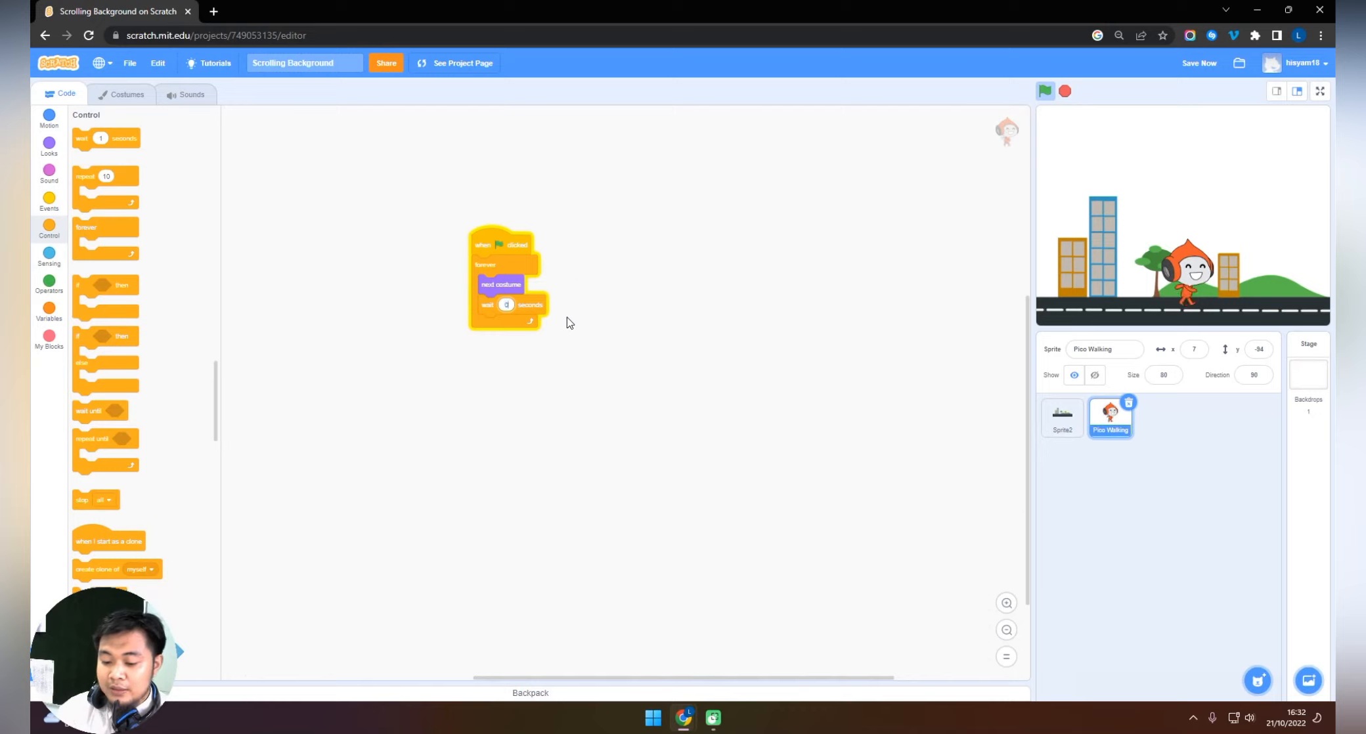
{"action": "type", "text": "0.2"}
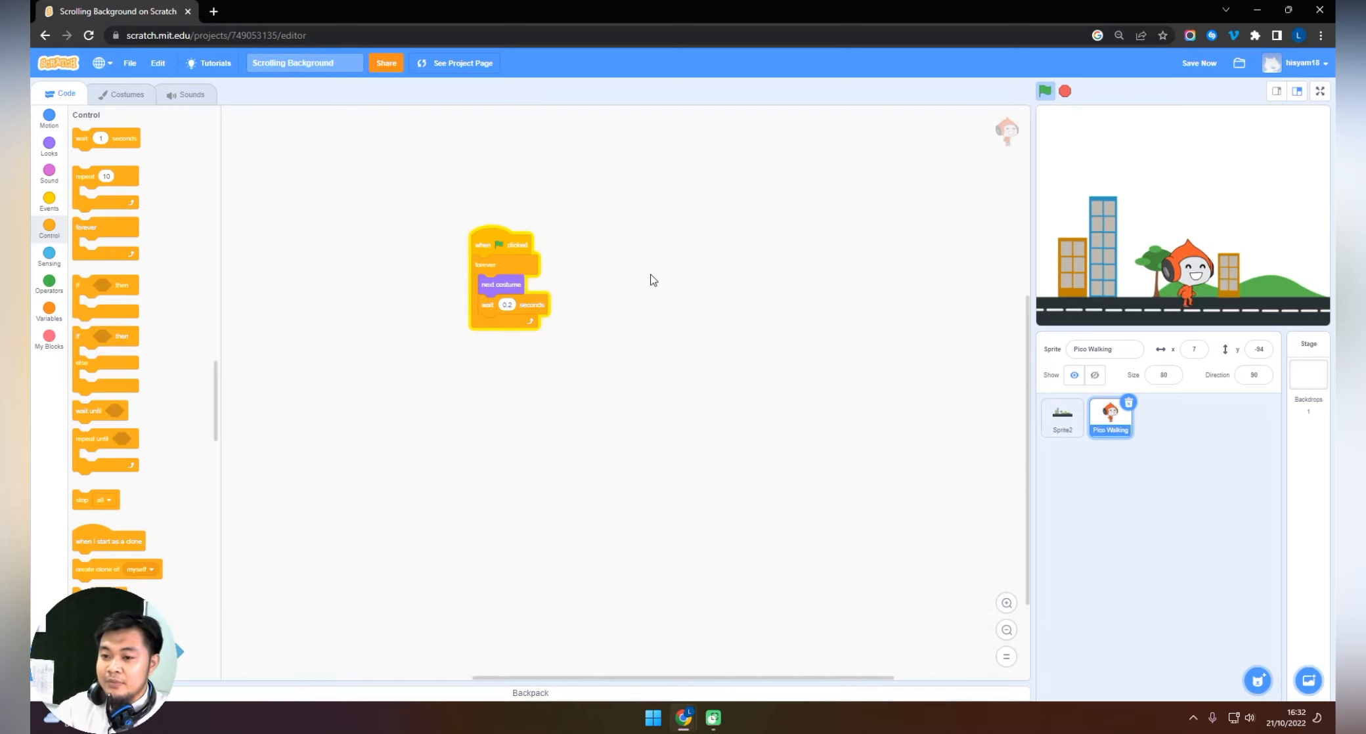
{"action": "left_click_drag", "start_coordinate": [506, 251], "coordinate": [488, 265]}
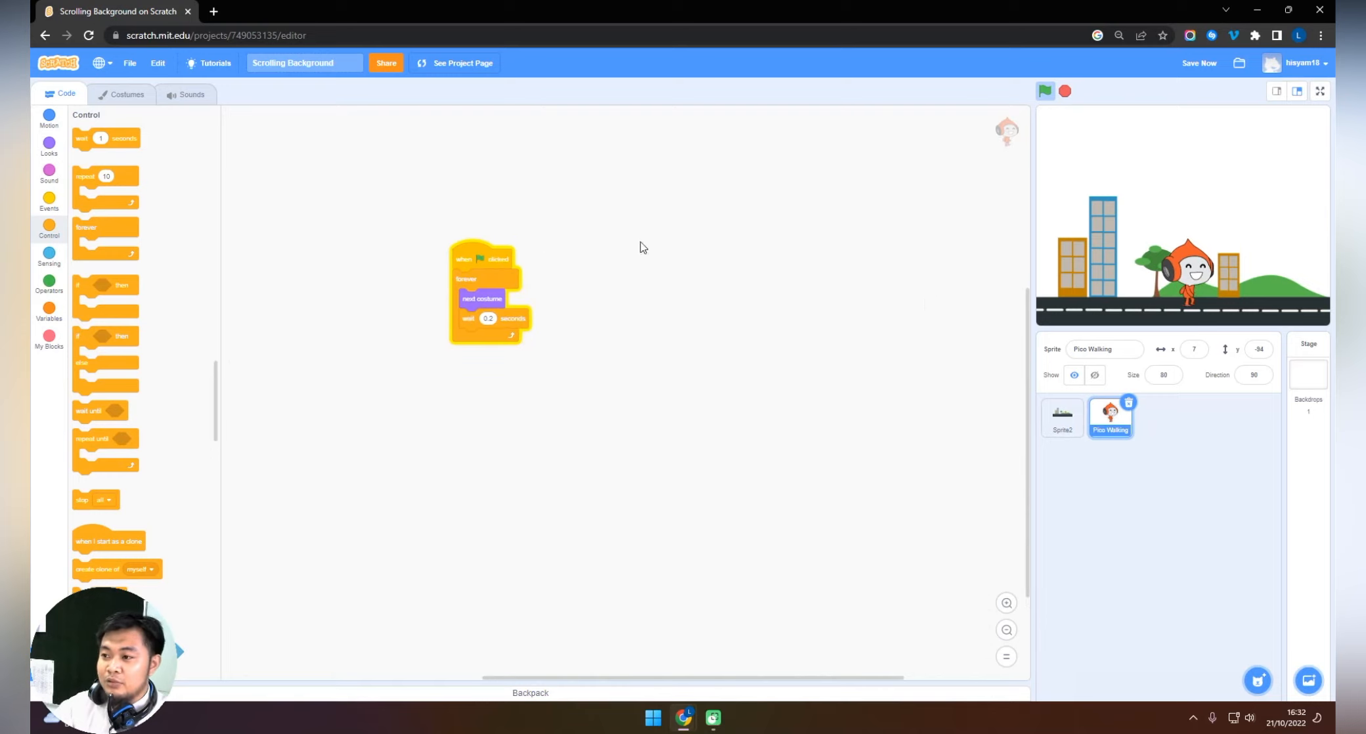
{"action": "left_click", "coordinate": [1064, 90]}
Reorder the sprite list so the street sprite comes after Pico Walking, and run the project briefly.
{"action": "left_click", "coordinate": [1062, 428]}
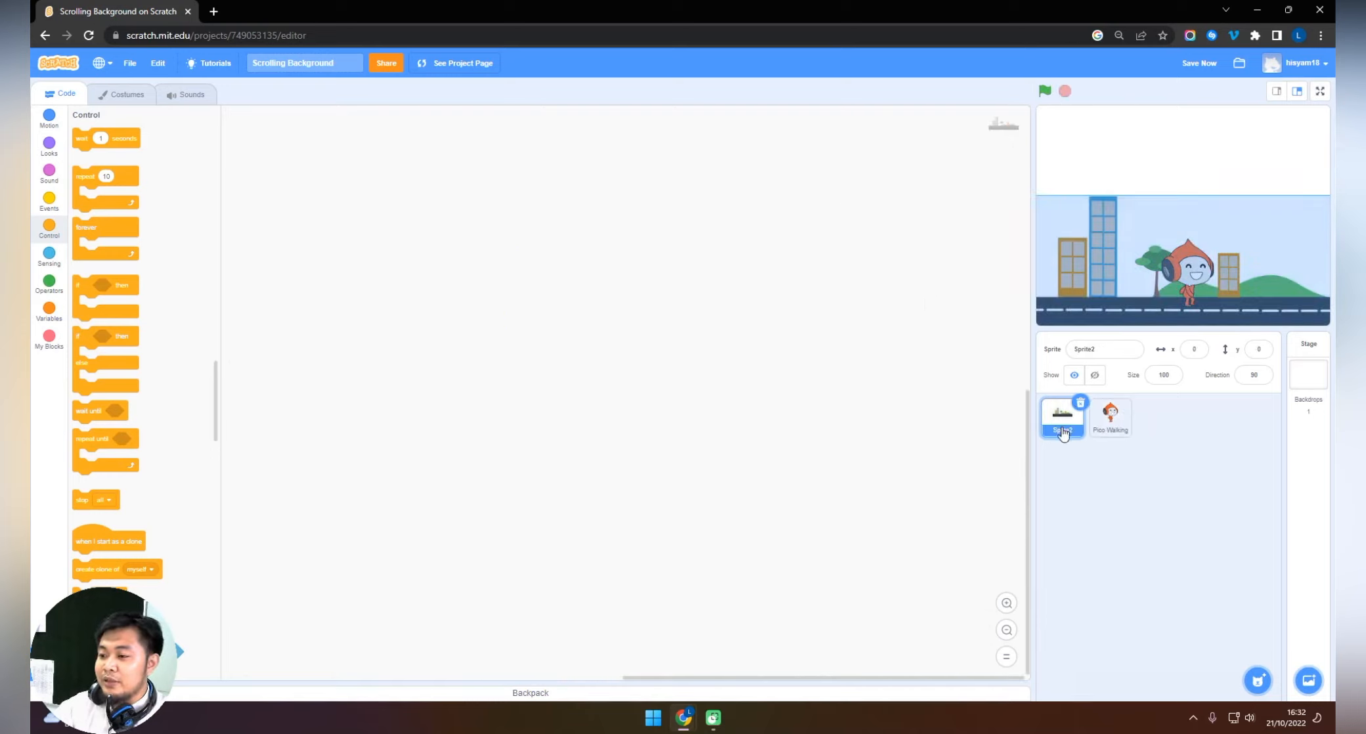
{"action": "left_click_drag", "start_coordinate": [1062, 427], "coordinate": [1135, 433]}
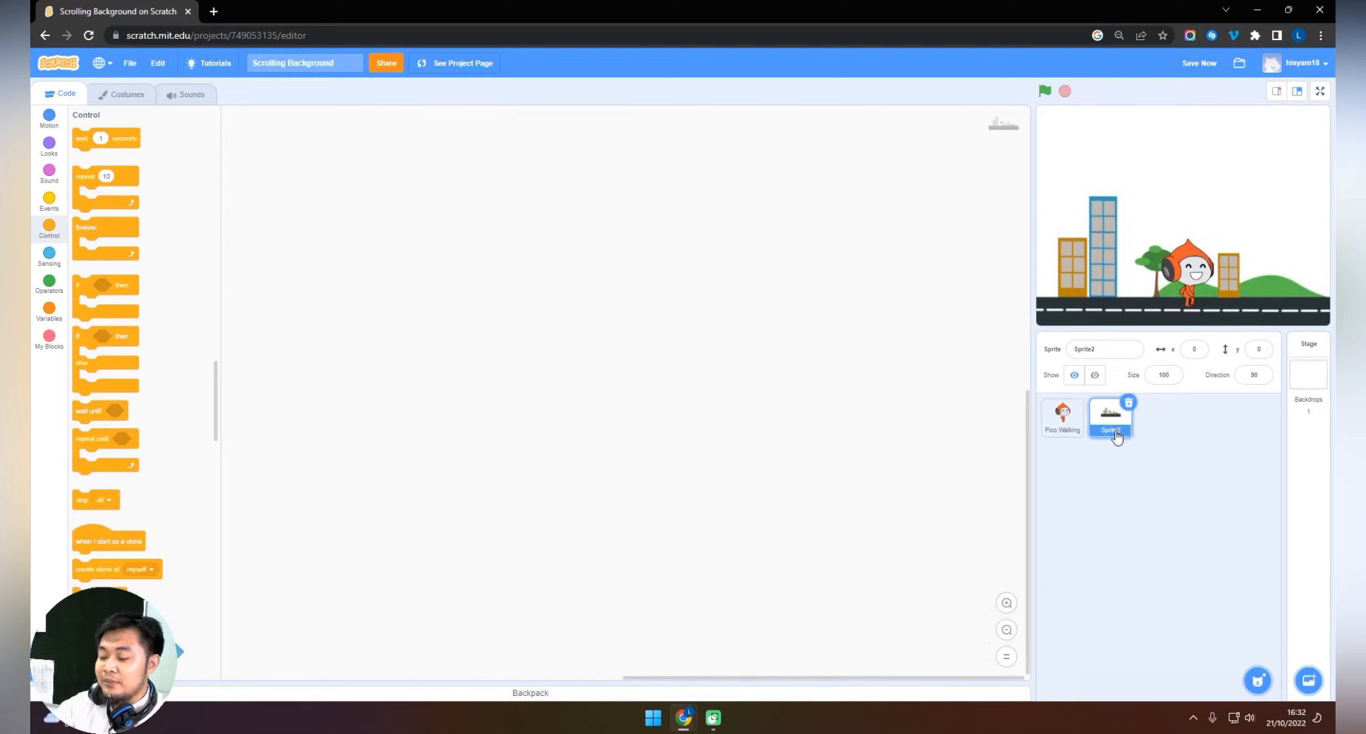
{"action": "left_click", "coordinate": [1045, 91]}
{"action": "left_click", "coordinate": [1065, 90]}
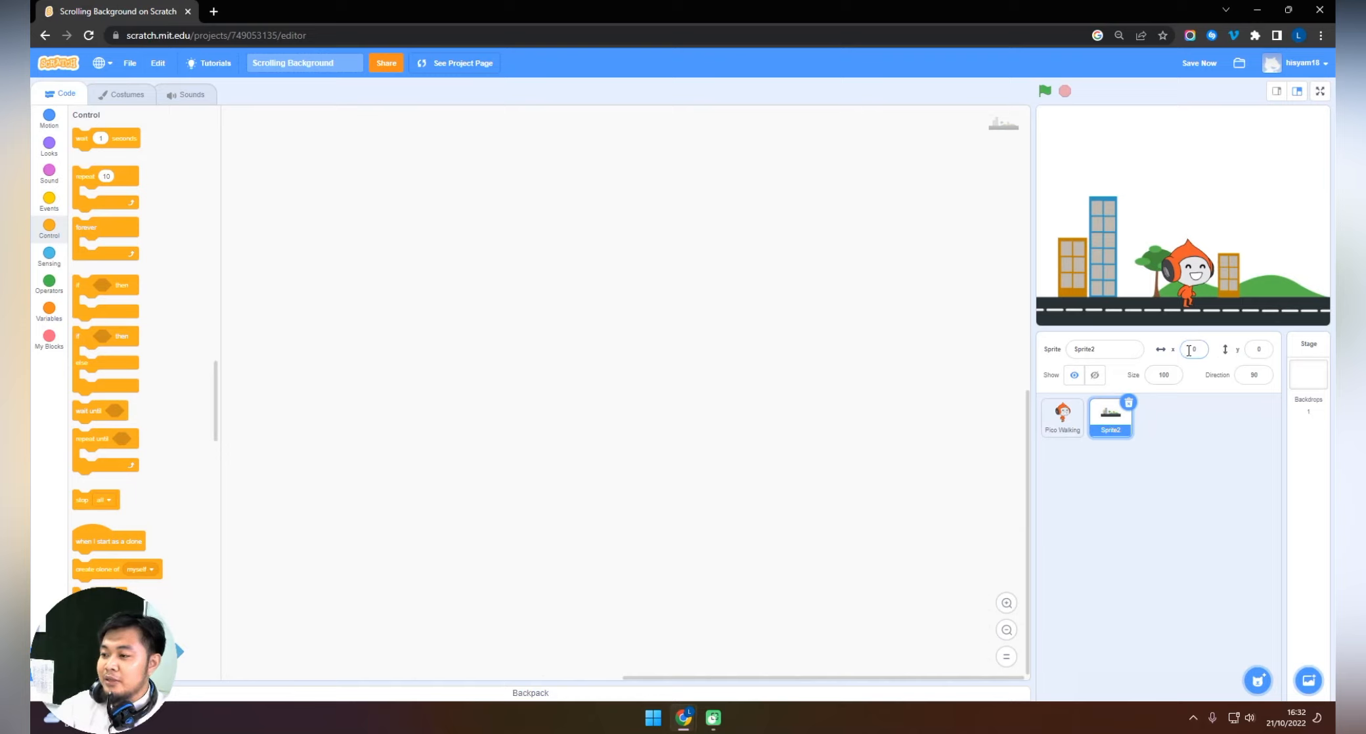
Start the street sprite's script with a green flag hat block and "go to x: 0 y: 0", and run it briefly.
{"action": "left_click", "coordinate": [1253, 350]}
{"action": "left_click", "coordinate": [1174, 300]}
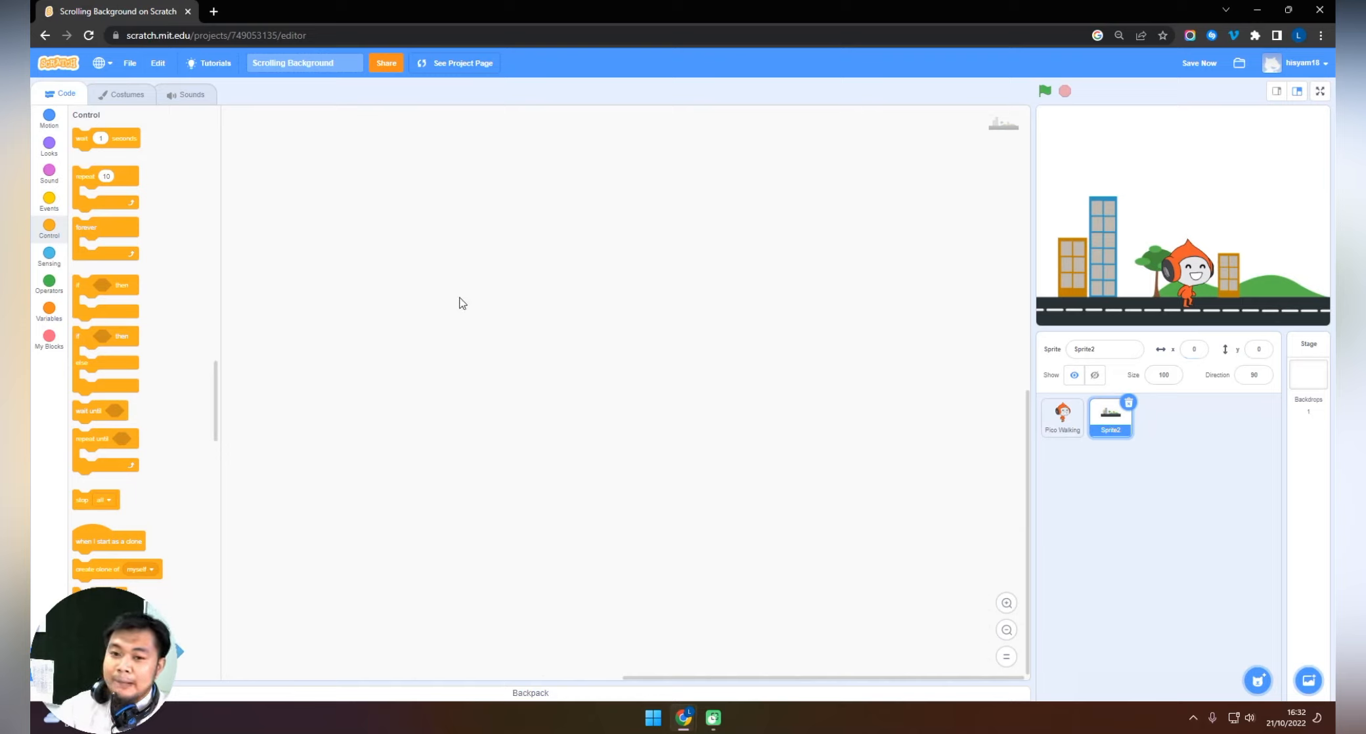
{"action": "left_click", "coordinate": [50, 202]}
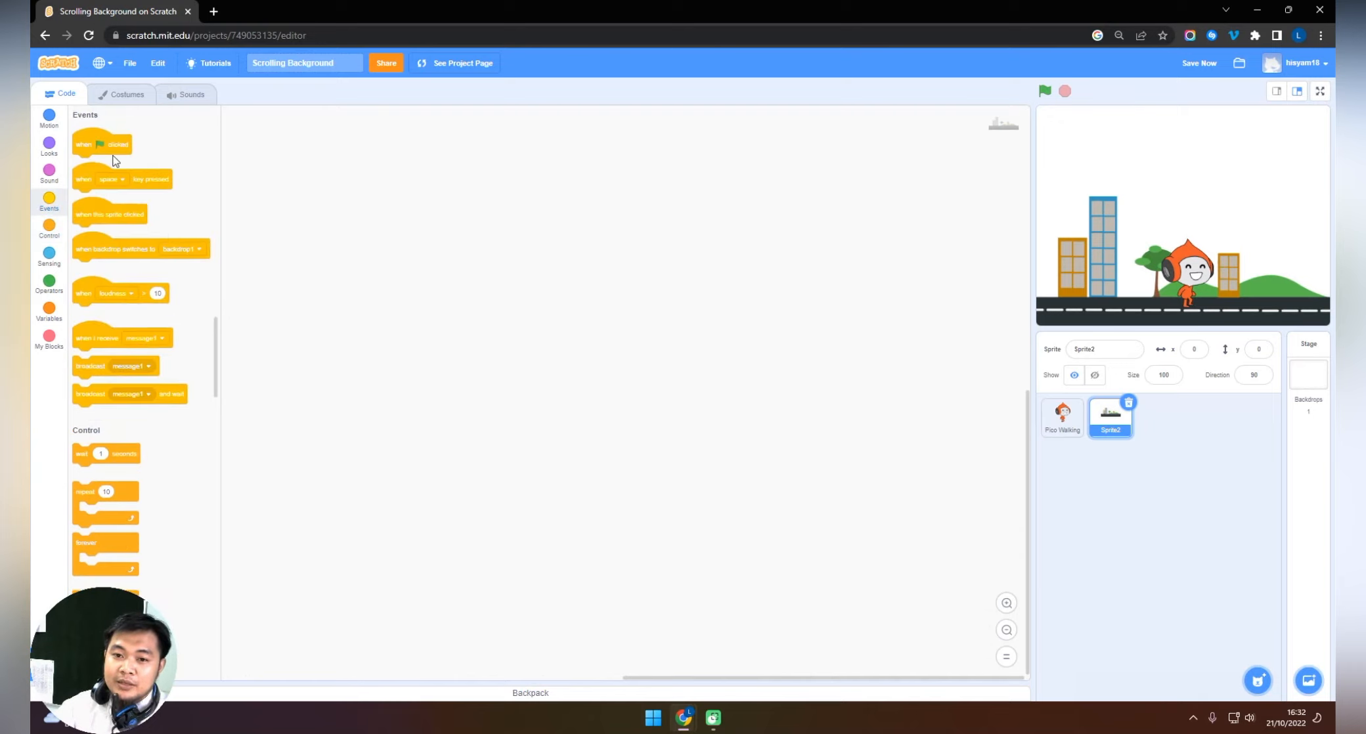
{"action": "left_click_drag", "start_coordinate": [99, 143], "coordinate": [483, 242]}
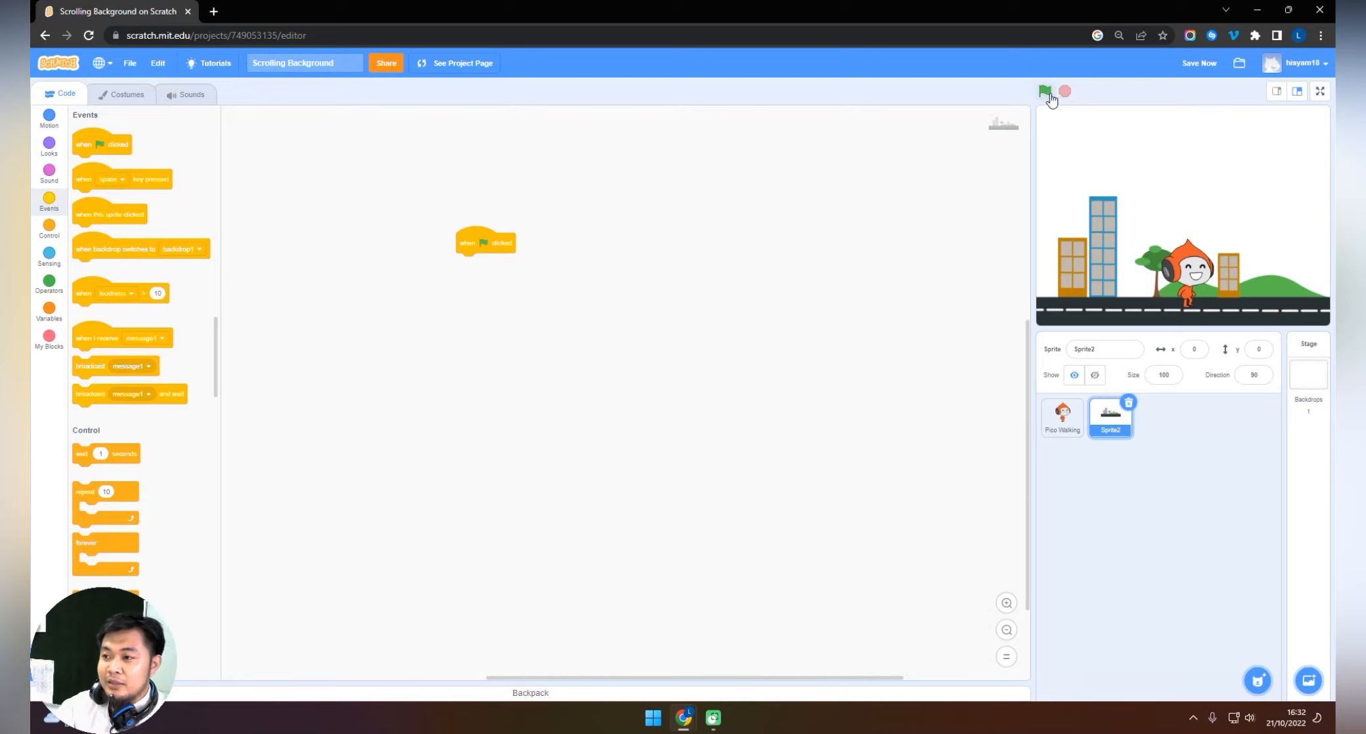
{"action": "left_click_drag", "start_coordinate": [511, 249], "coordinate": [500, 256]}
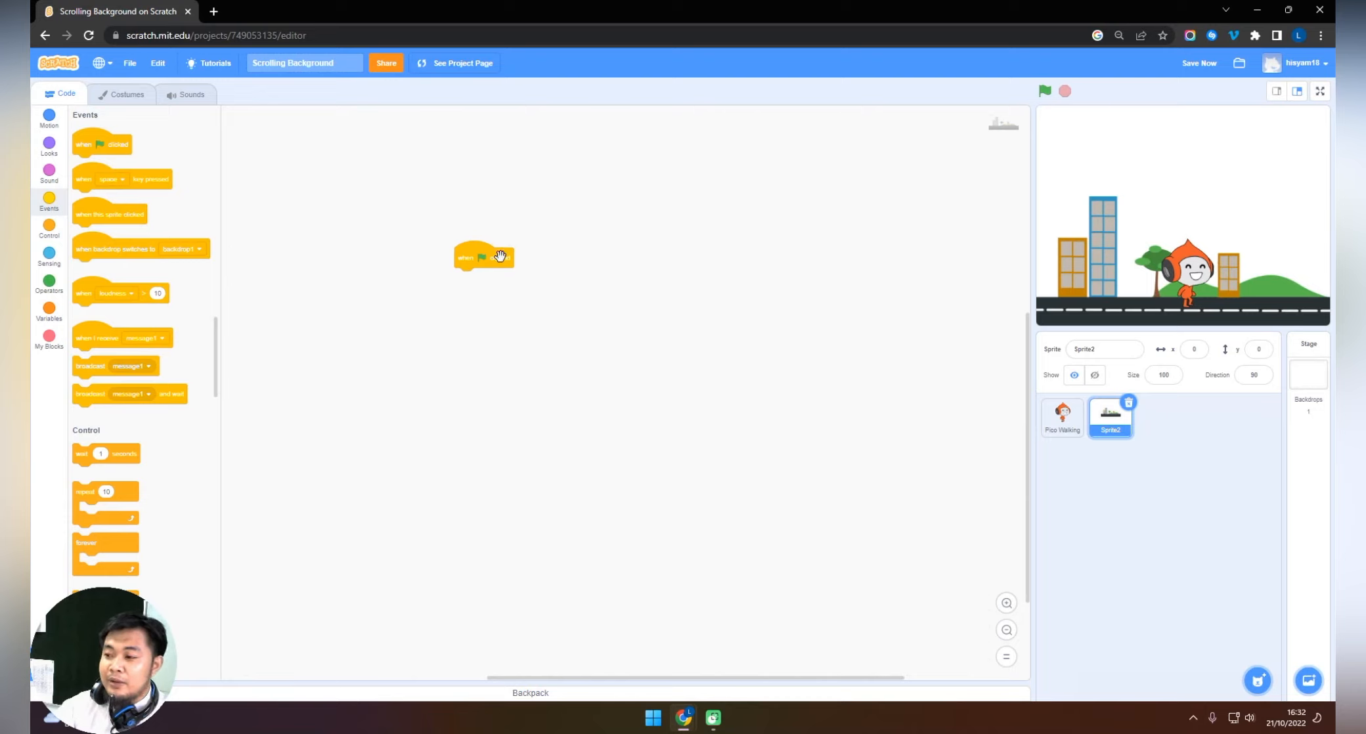
{"action": "left_click", "coordinate": [49, 116]}
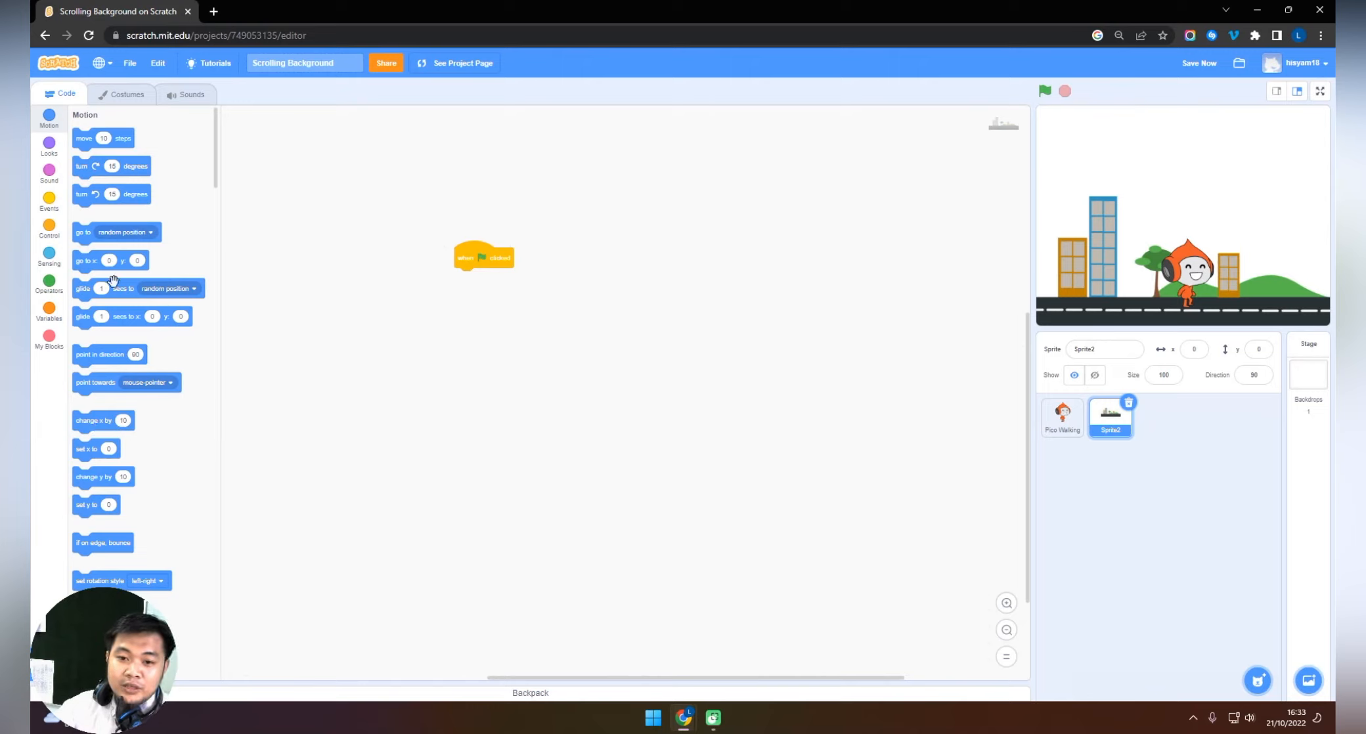
{"action": "left_click_drag", "start_coordinate": [89, 262], "coordinate": [472, 278]}
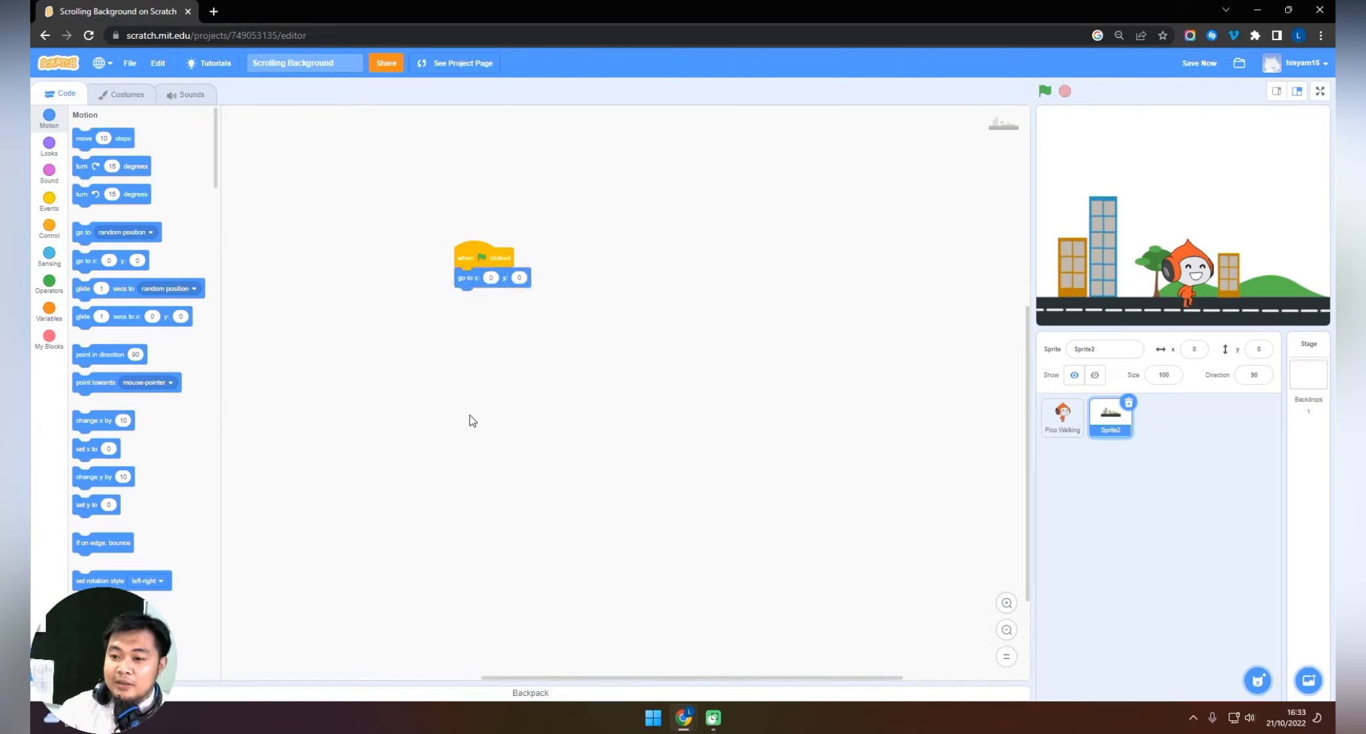
{"action": "left_click", "coordinate": [1042, 93]}
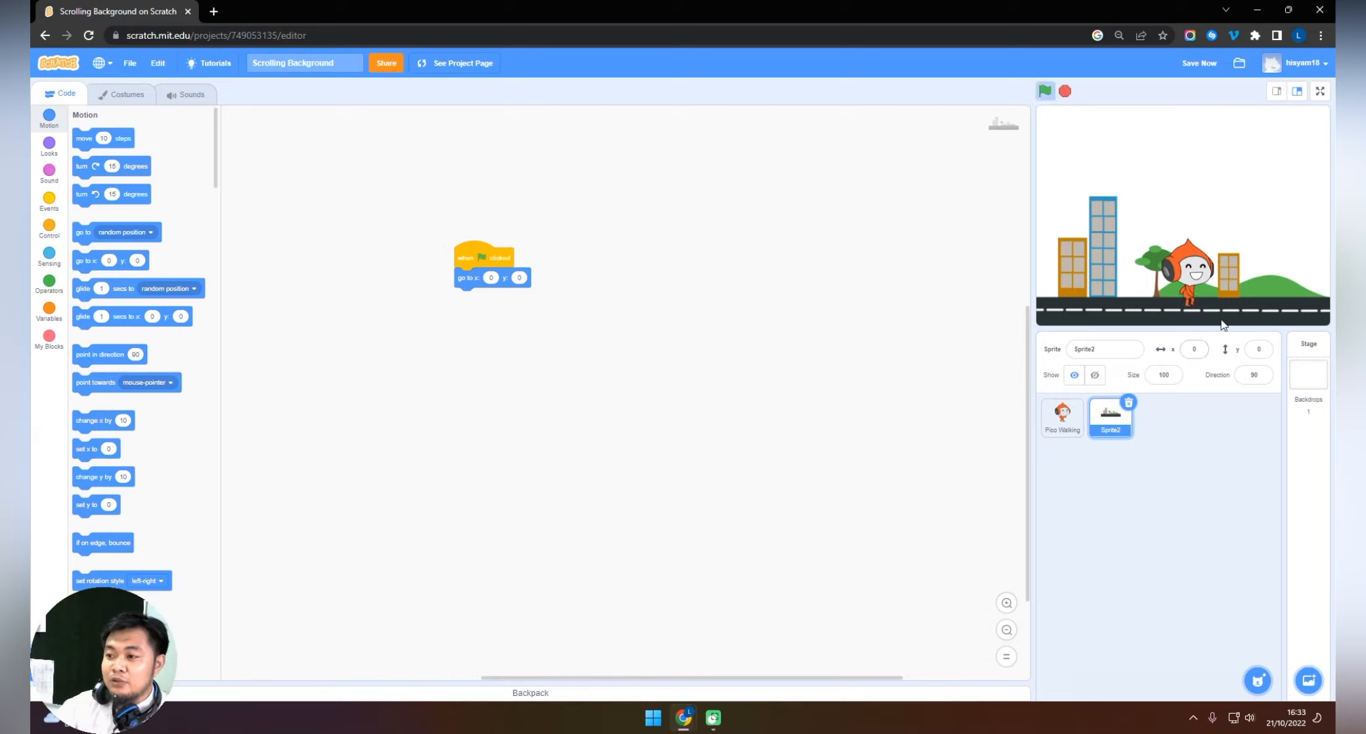
{"action": "left_click", "coordinate": [1064, 93]}
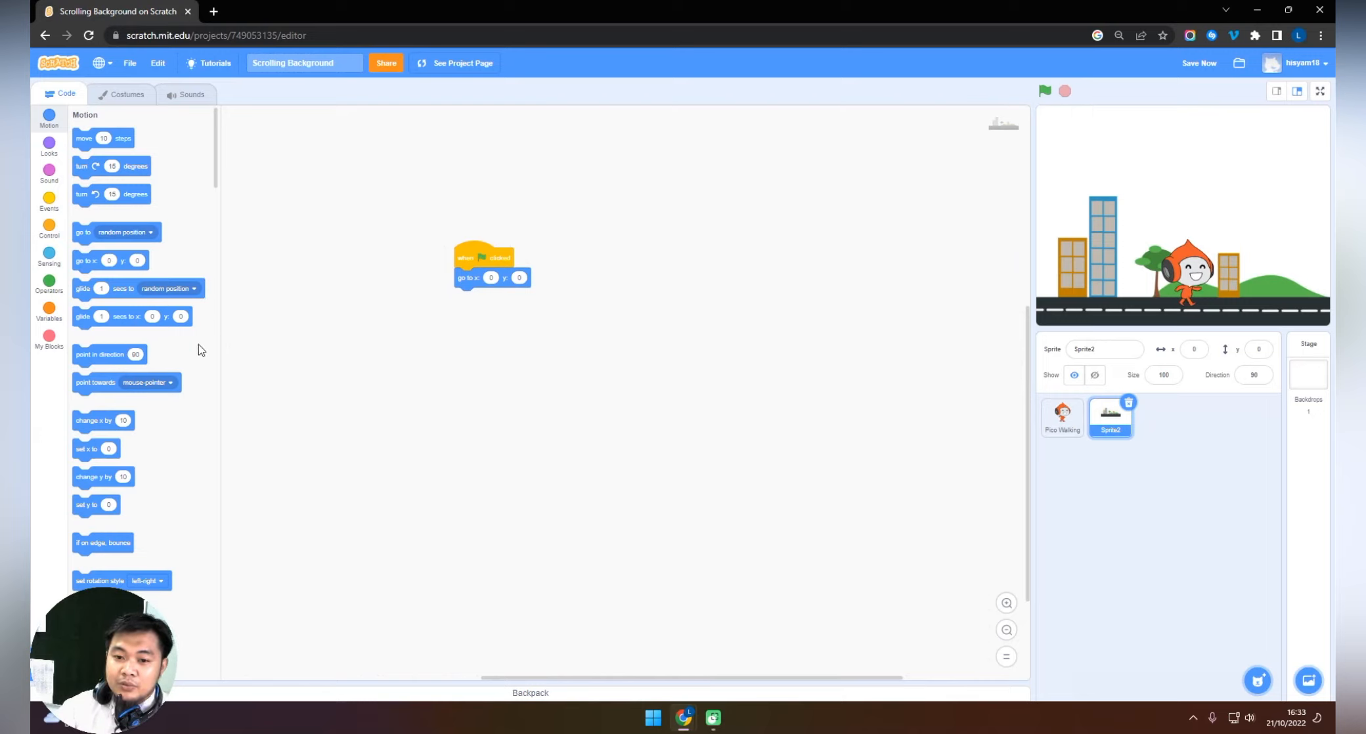
Add a loose "change x by 10" block to the street sprite and run it repeatedly to test the movement.
{"action": "left_click_drag", "start_coordinate": [87, 421], "coordinate": [481, 350]}
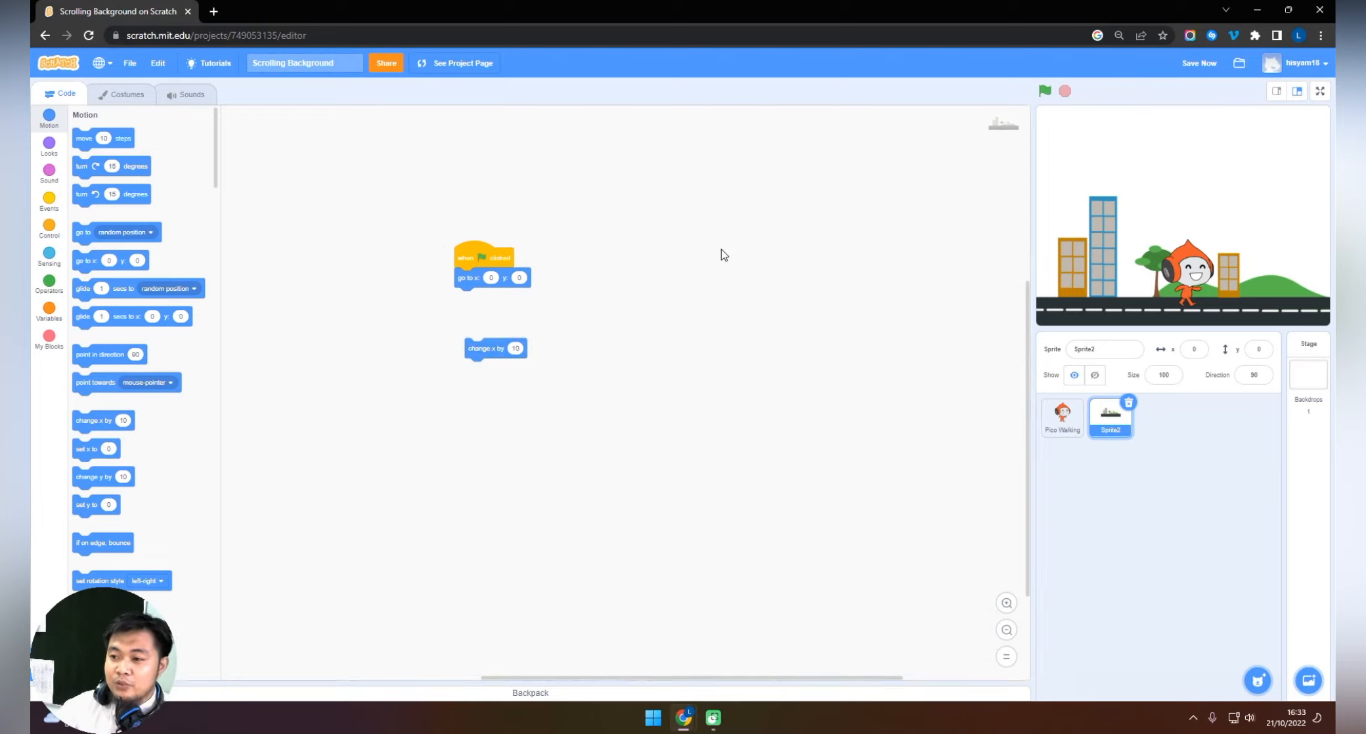
{"action": "left_click", "coordinate": [492, 348]}
{"action": "left_click", "coordinate": [493, 348]}
{"action": "left_click", "coordinate": [493, 348]}
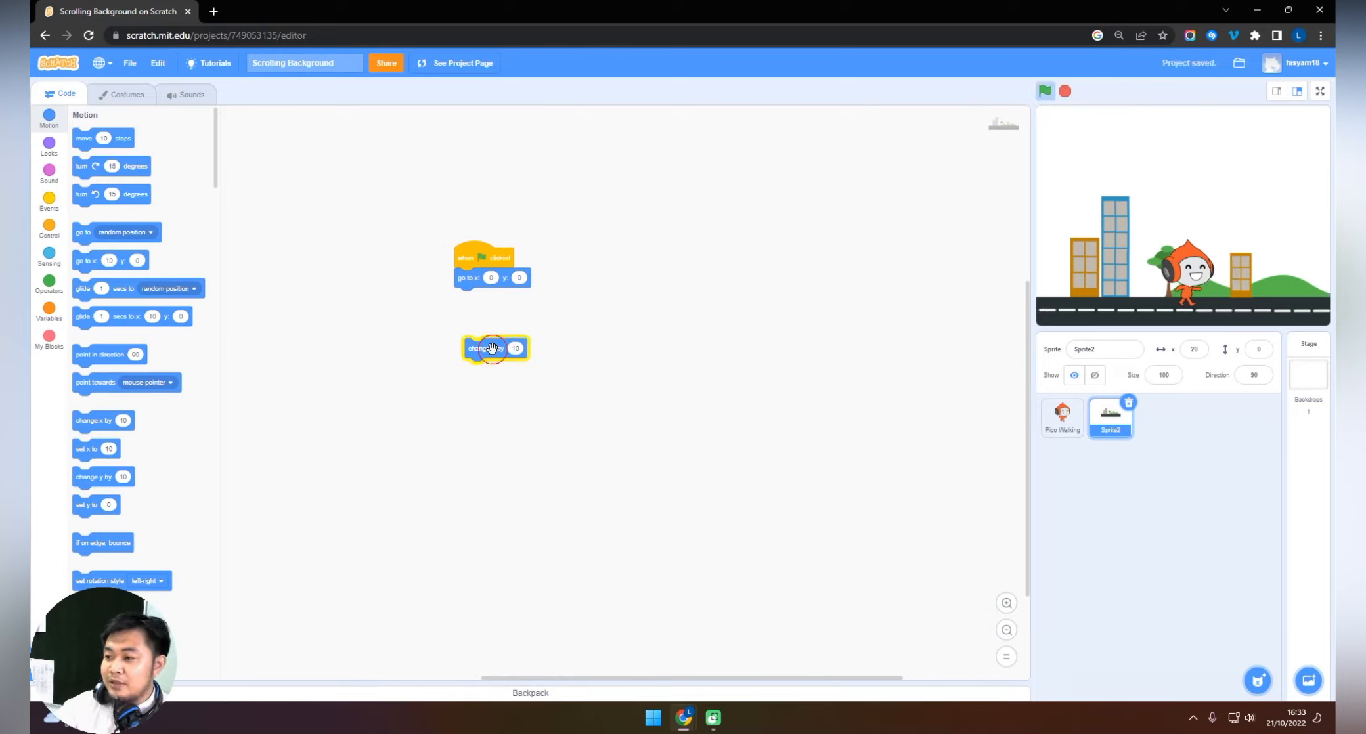
{"action": "left_click", "coordinate": [494, 348]}
{"action": "left_click", "coordinate": [495, 348]}
{"action": "left_click", "coordinate": [495, 348]}
{"action": "left_click", "coordinate": [494, 348]}
{"action": "left_click", "coordinate": [495, 348]}
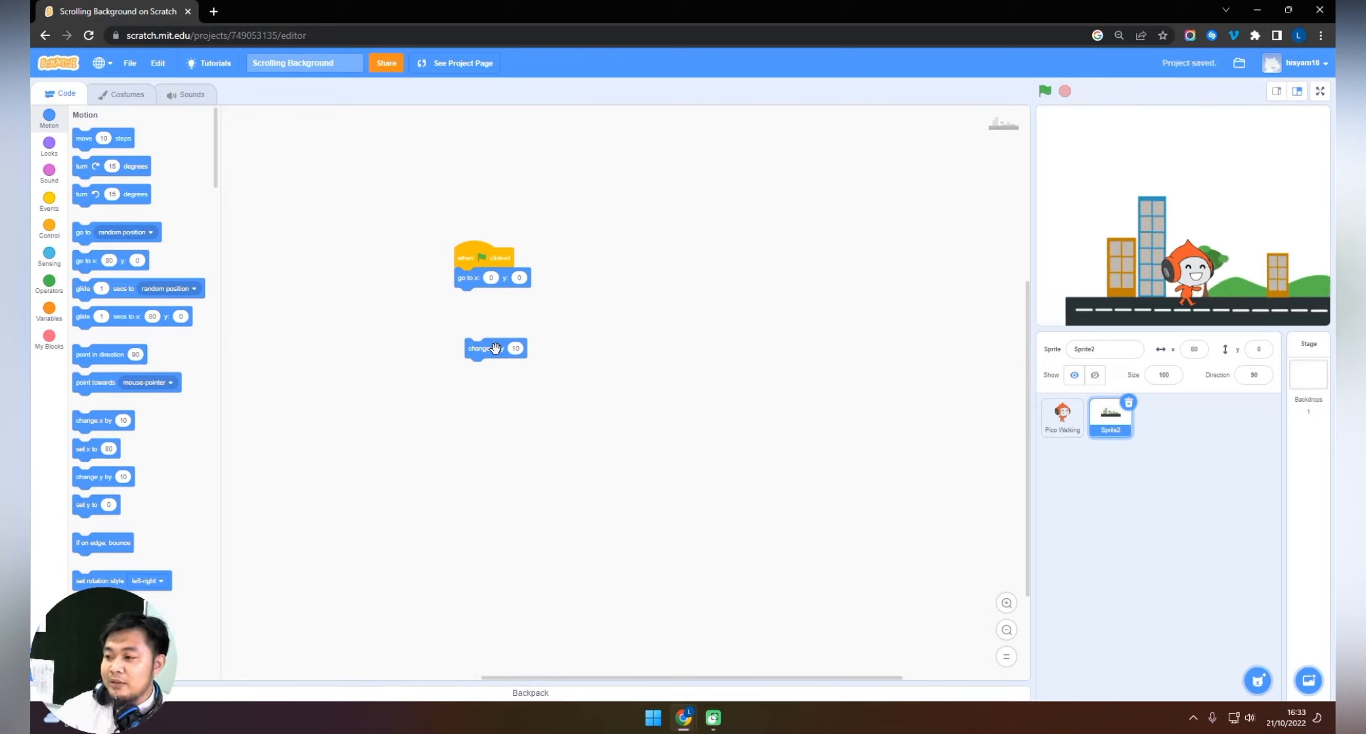
Set the loose "change x by" block to -10 and run it repeatedly to test the reverse movement.
{"action": "left_click", "coordinate": [513, 349]}
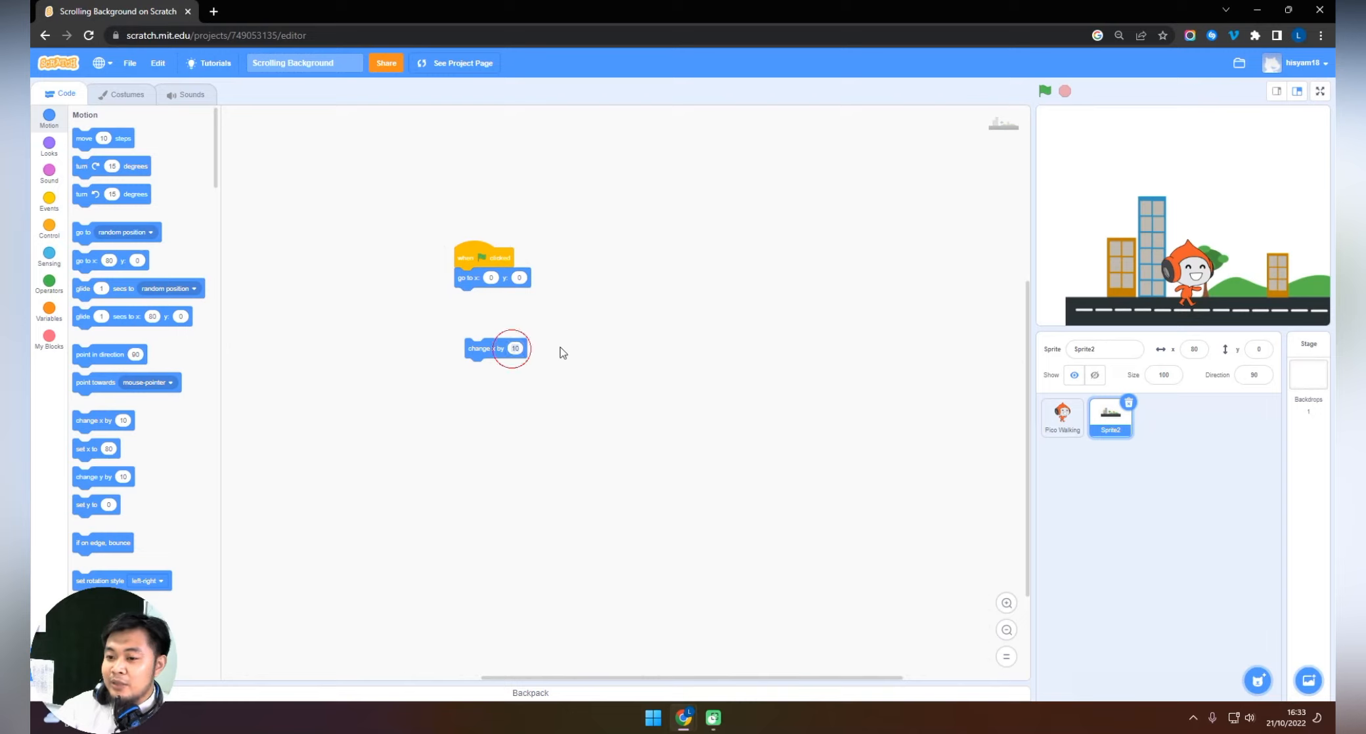
{"action": "left_click", "coordinate": [509, 349]}
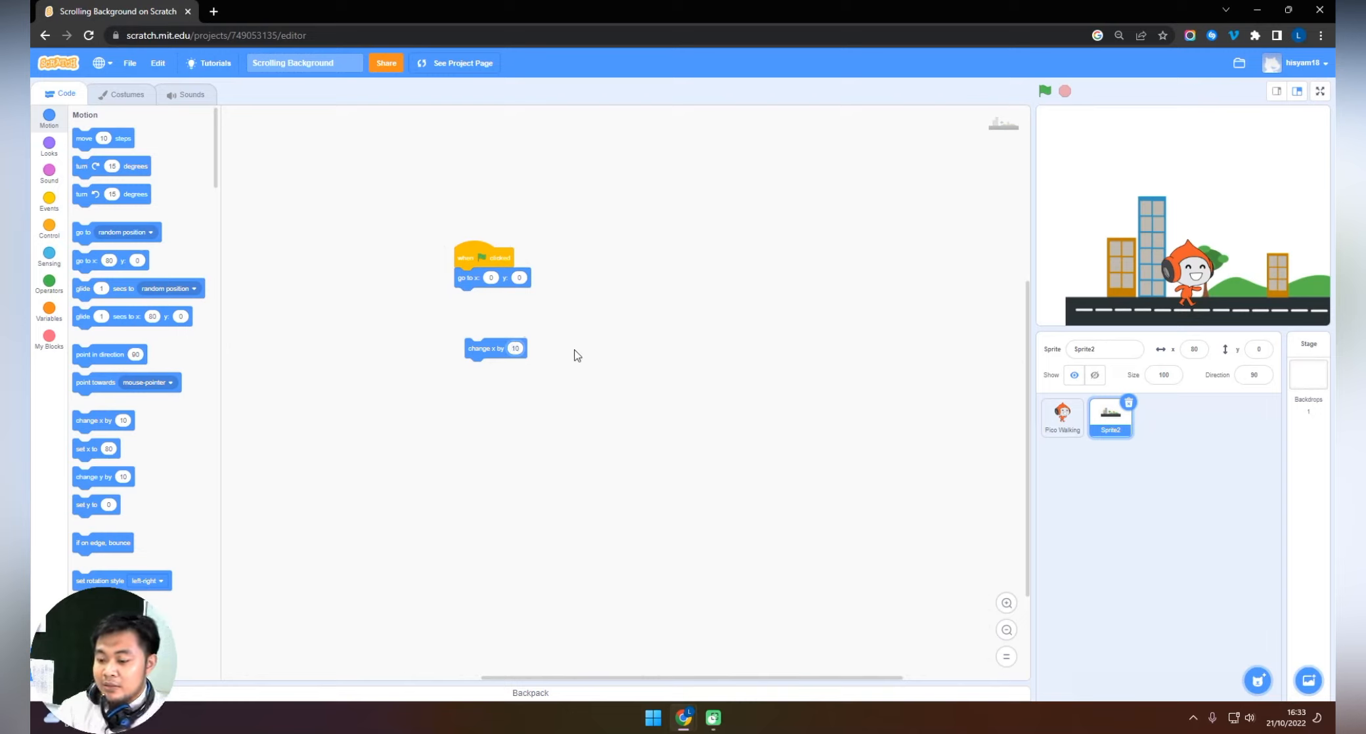
{"action": "type", "text": "-"}
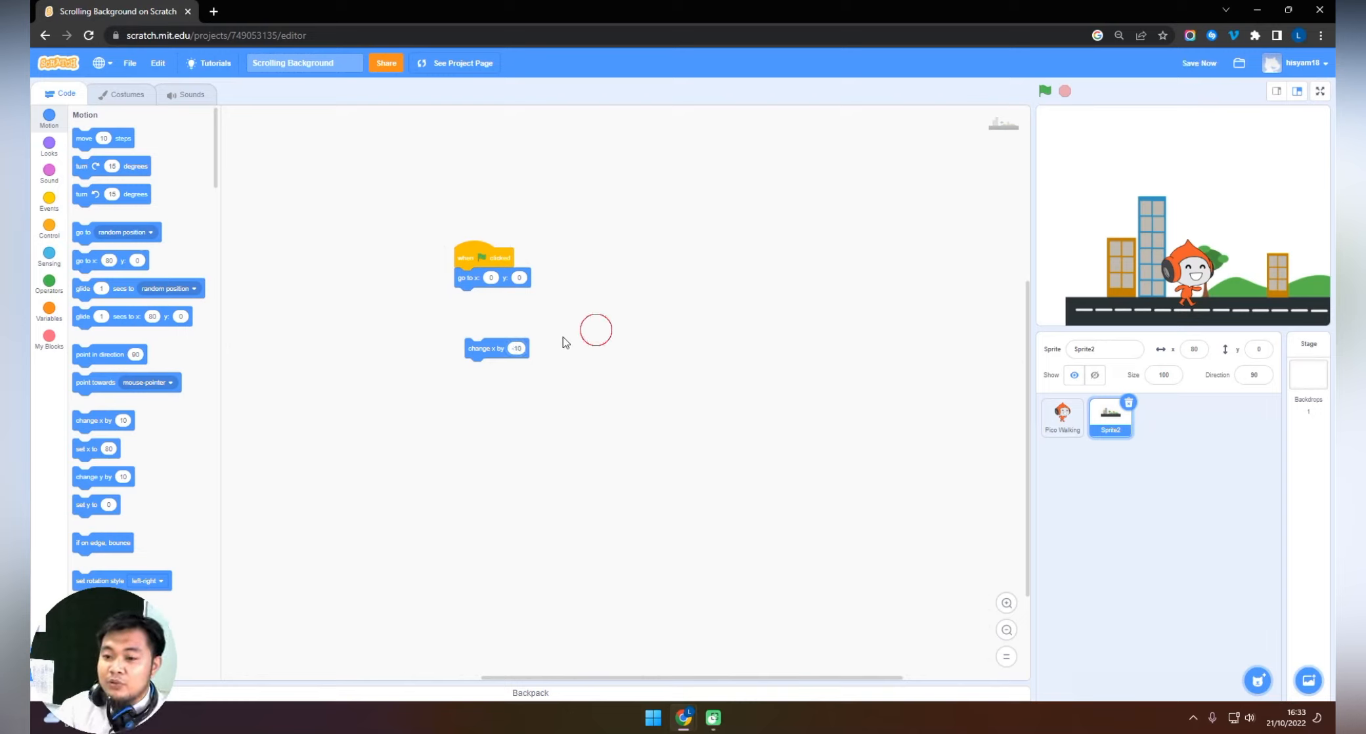
{"action": "left_click", "coordinate": [491, 346]}
{"action": "left_click", "coordinate": [491, 346]}
{"action": "left_click", "coordinate": [491, 346]}
{"action": "left_click", "coordinate": [491, 346]}
{"action": "left_click", "coordinate": [491, 346]}
{"action": "left_click", "coordinate": [491, 346]}
{"action": "left_click", "coordinate": [492, 346]}
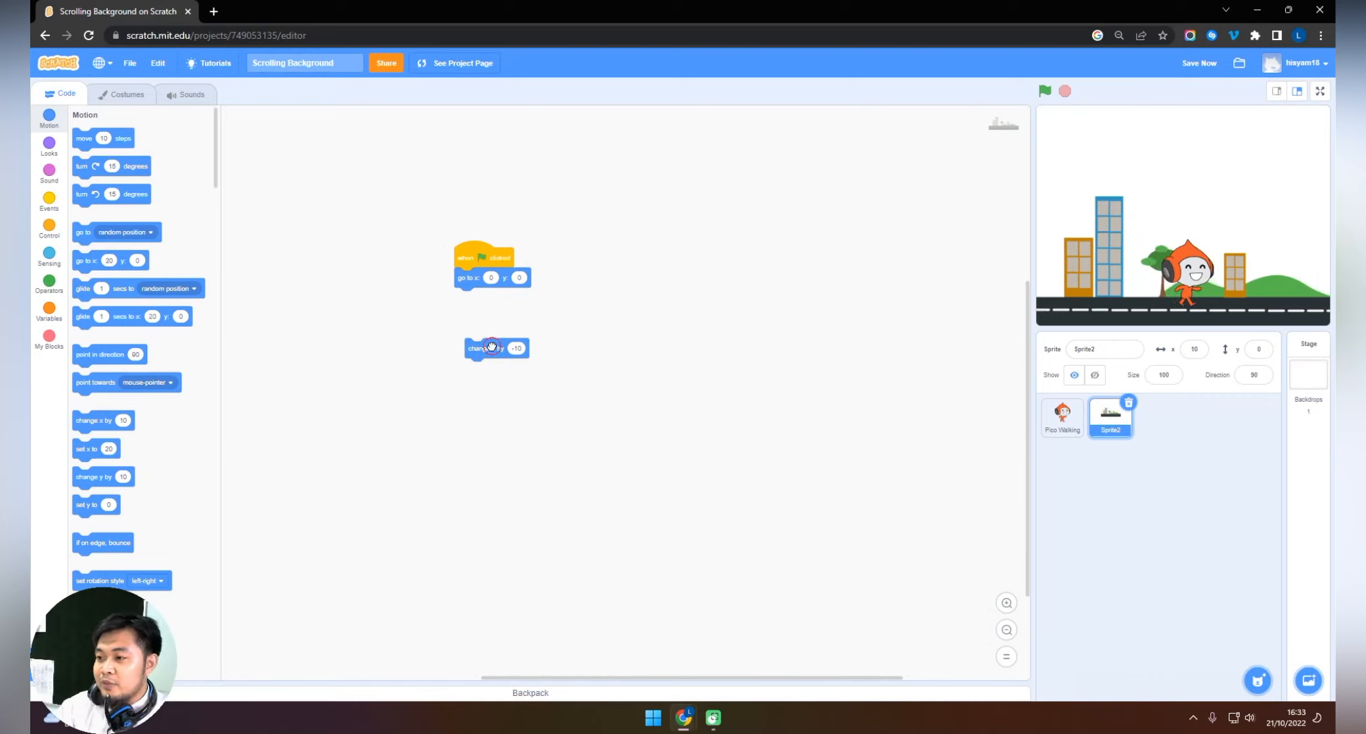
{"action": "left_click", "coordinate": [491, 346]}
{"action": "left_click", "coordinate": [502, 351]}
{"action": "left_click", "coordinate": [502, 351]}
{"action": "left_click", "coordinate": [502, 351]}
{"action": "left_click", "coordinate": [502, 350]}
{"action": "left_click", "coordinate": [502, 351]}
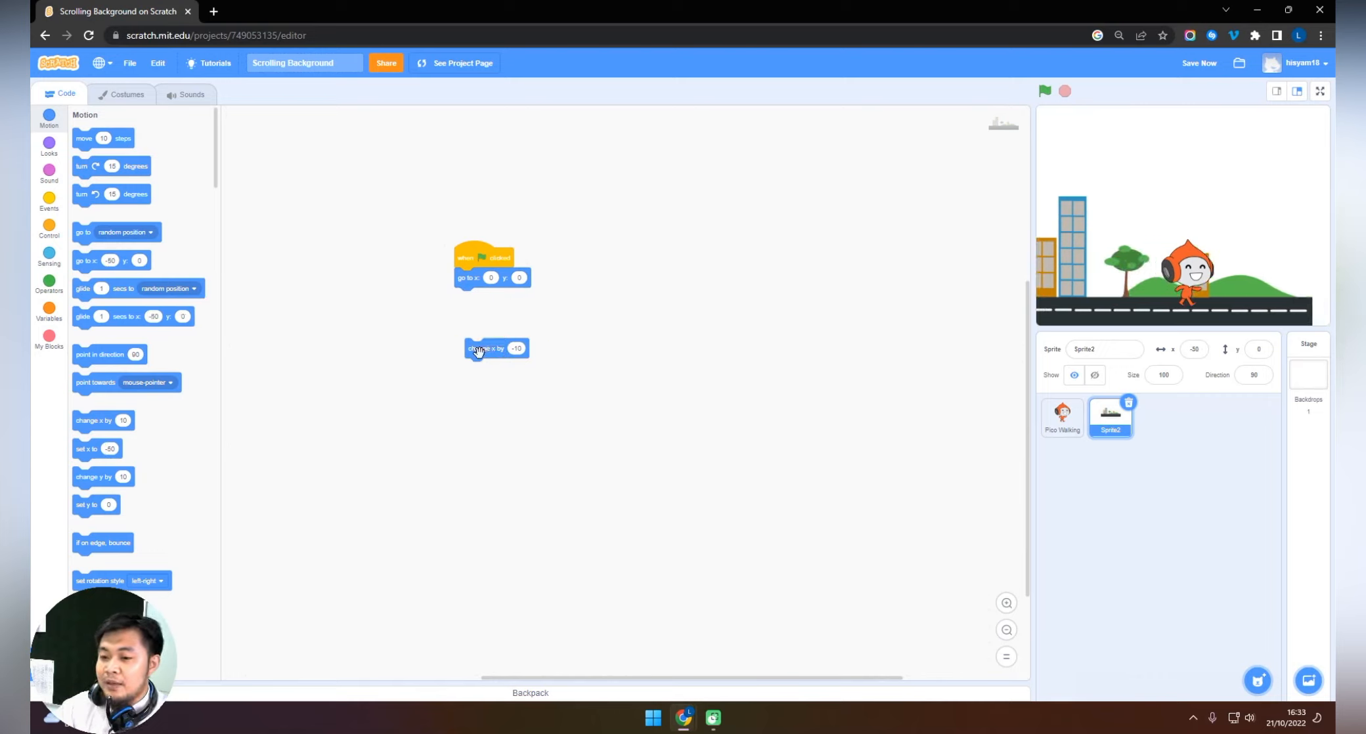
Attach a forever loop below the "go to" block with "change x by -10" inside it, and run the project.
{"action": "left_click_drag", "start_coordinate": [502, 351], "coordinate": [694, 335]}
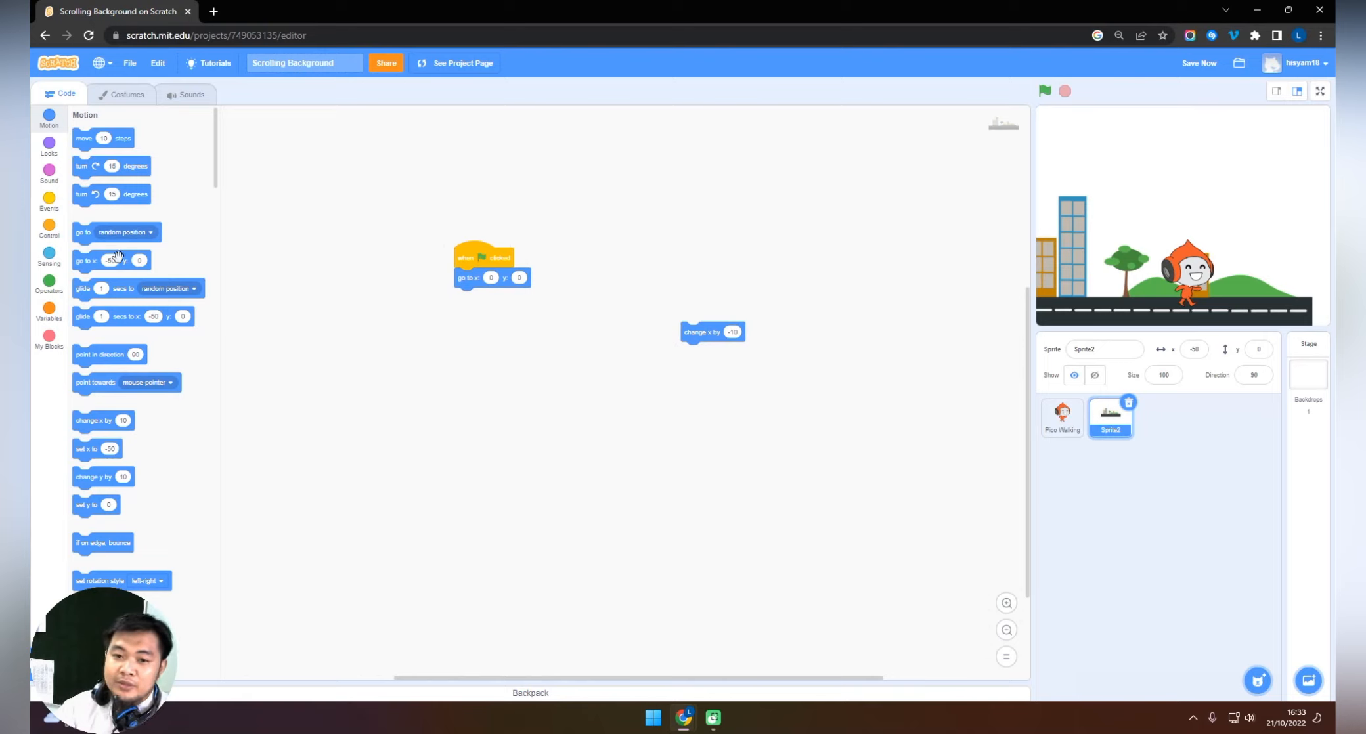
{"action": "left_click", "coordinate": [48, 231]}
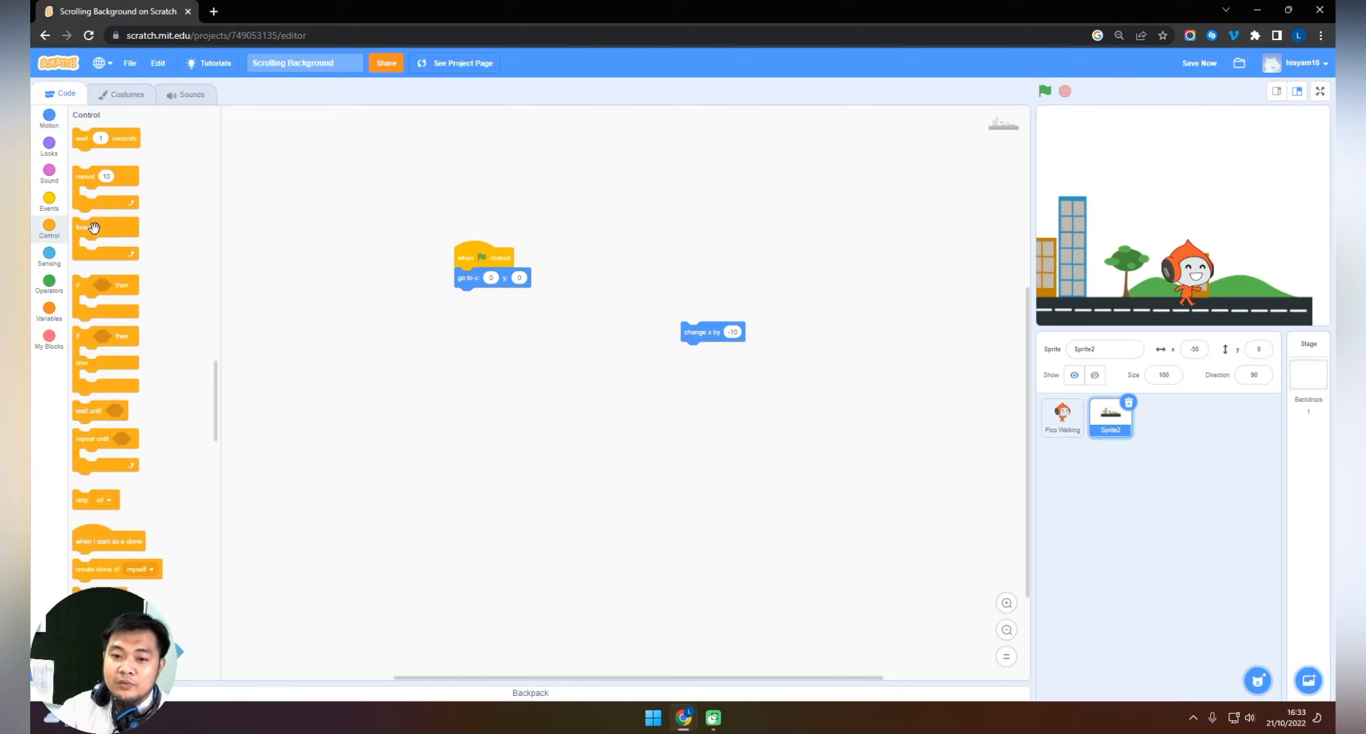
{"action": "left_click_drag", "start_coordinate": [93, 227], "coordinate": [474, 304]}
{"action": "left_click_drag", "start_coordinate": [694, 332], "coordinate": [475, 318]}
{"action": "left_click", "coordinate": [1045, 90]}
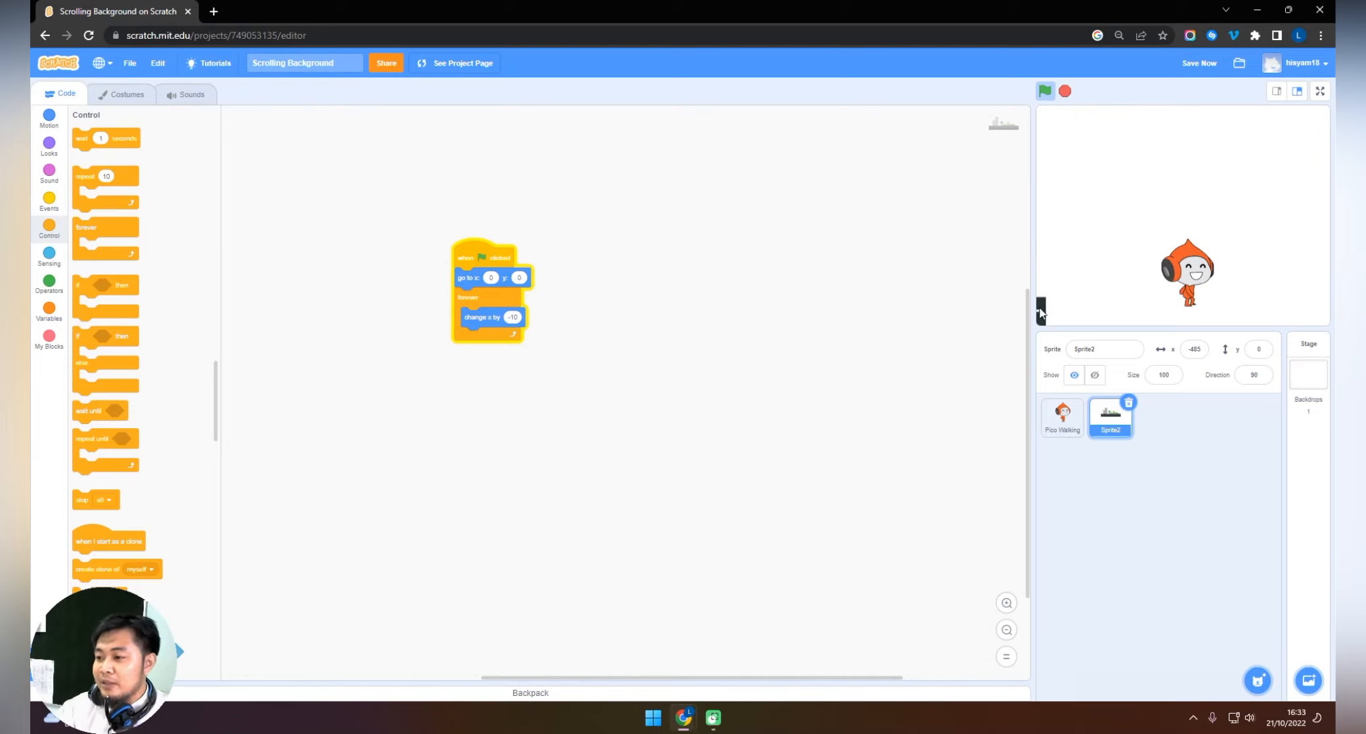
Copy the street sprite's x position value from its sprite properties once it has scrolled to the stage's edge.
{"action": "left_click", "coordinate": [1196, 352]}
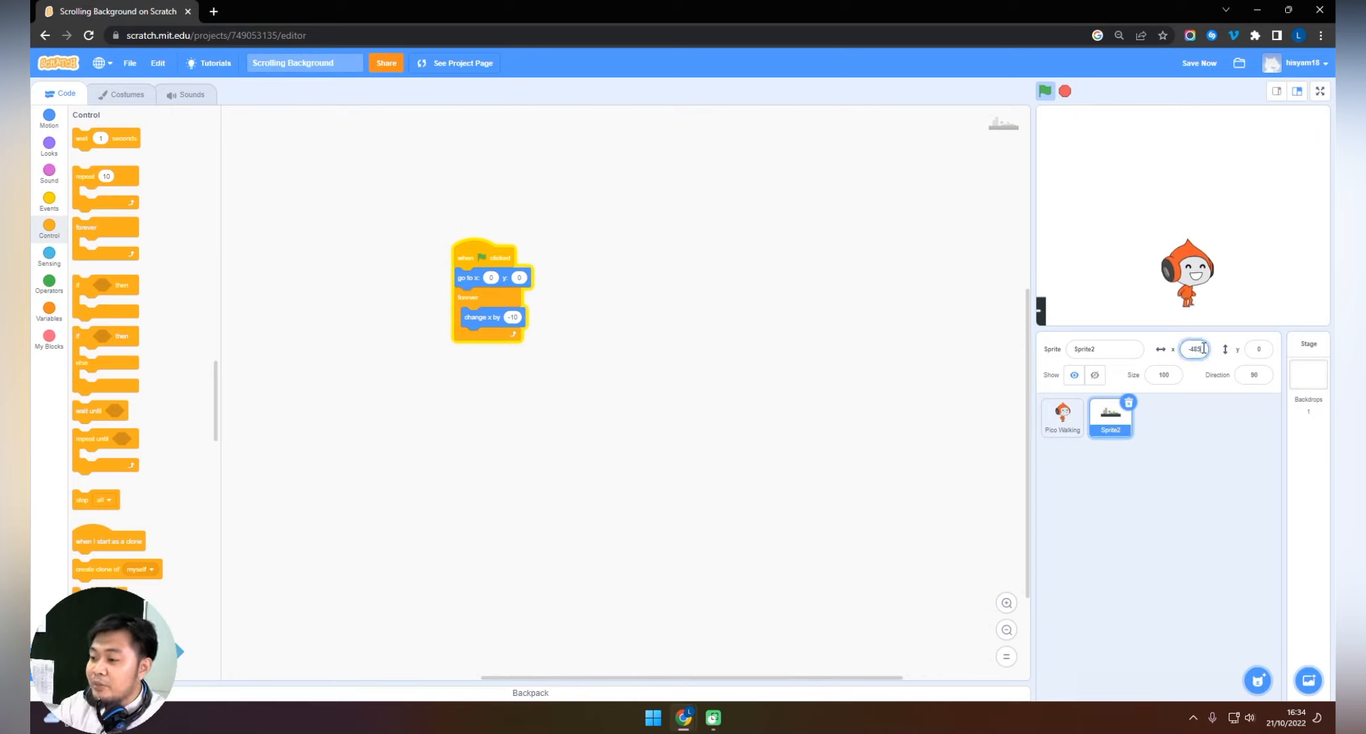
{"action": "left_click", "coordinate": [1200, 349]}
{"action": "key", "text": "ctrl+c"}
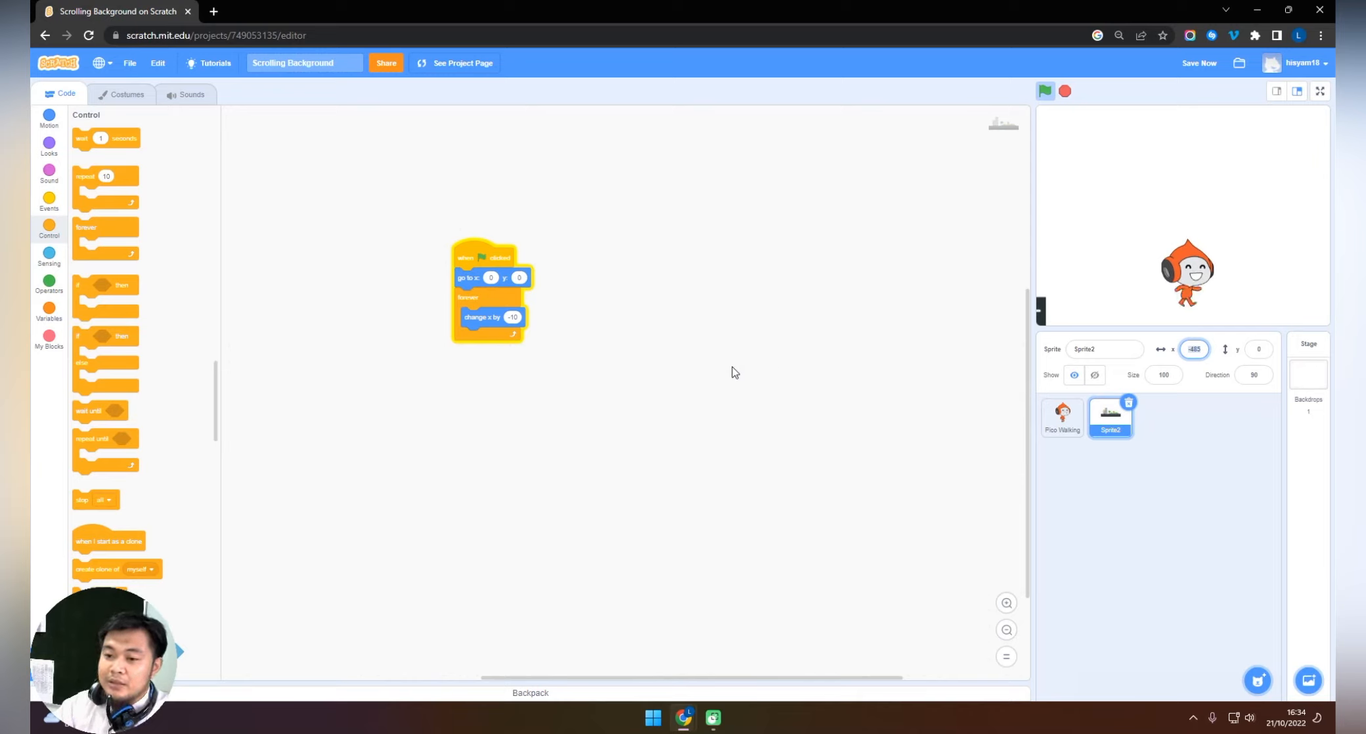
{"action": "left_click", "coordinate": [804, 311]}
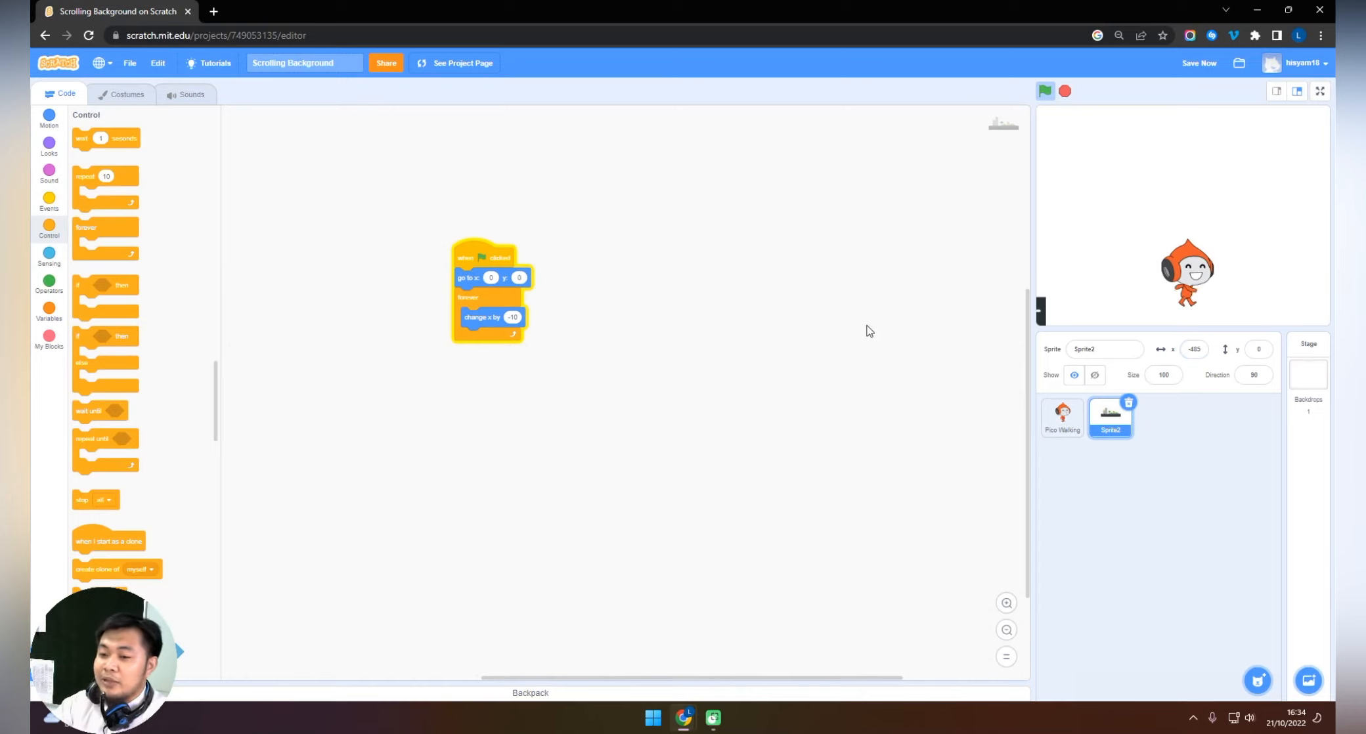
{"action": "left_click", "coordinate": [733, 306]}
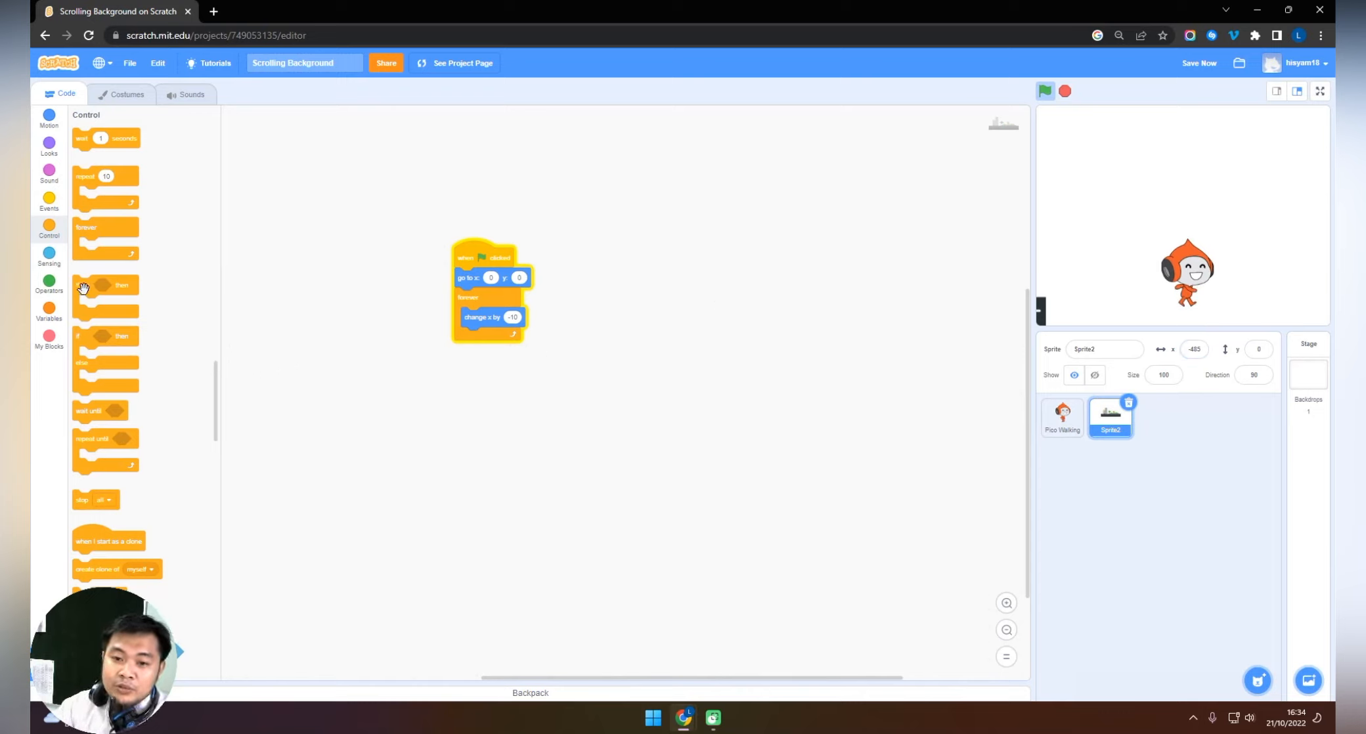
Place a loose if-then block and an equals operator in the street sprite's workspace.
{"action": "left_click_drag", "start_coordinate": [83, 287], "coordinate": [678, 347]}
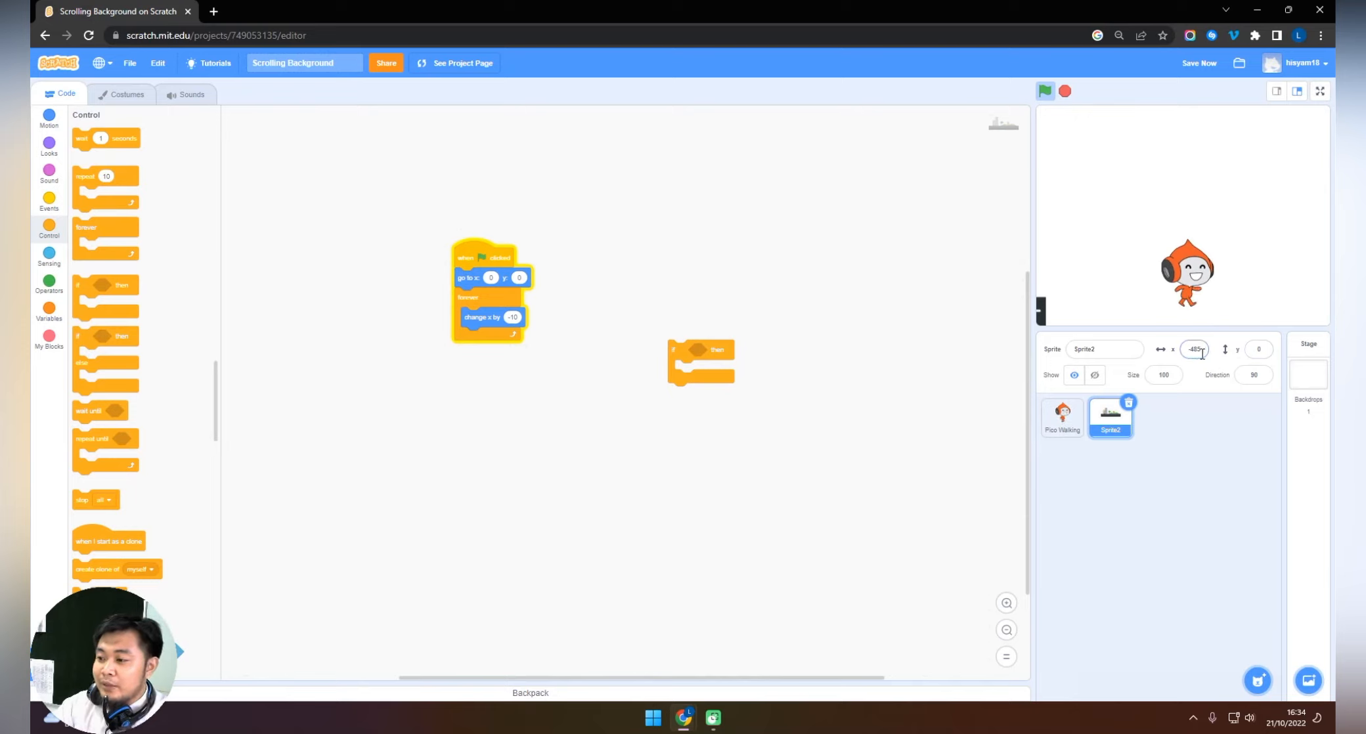
{"action": "left_click", "coordinate": [47, 287]}
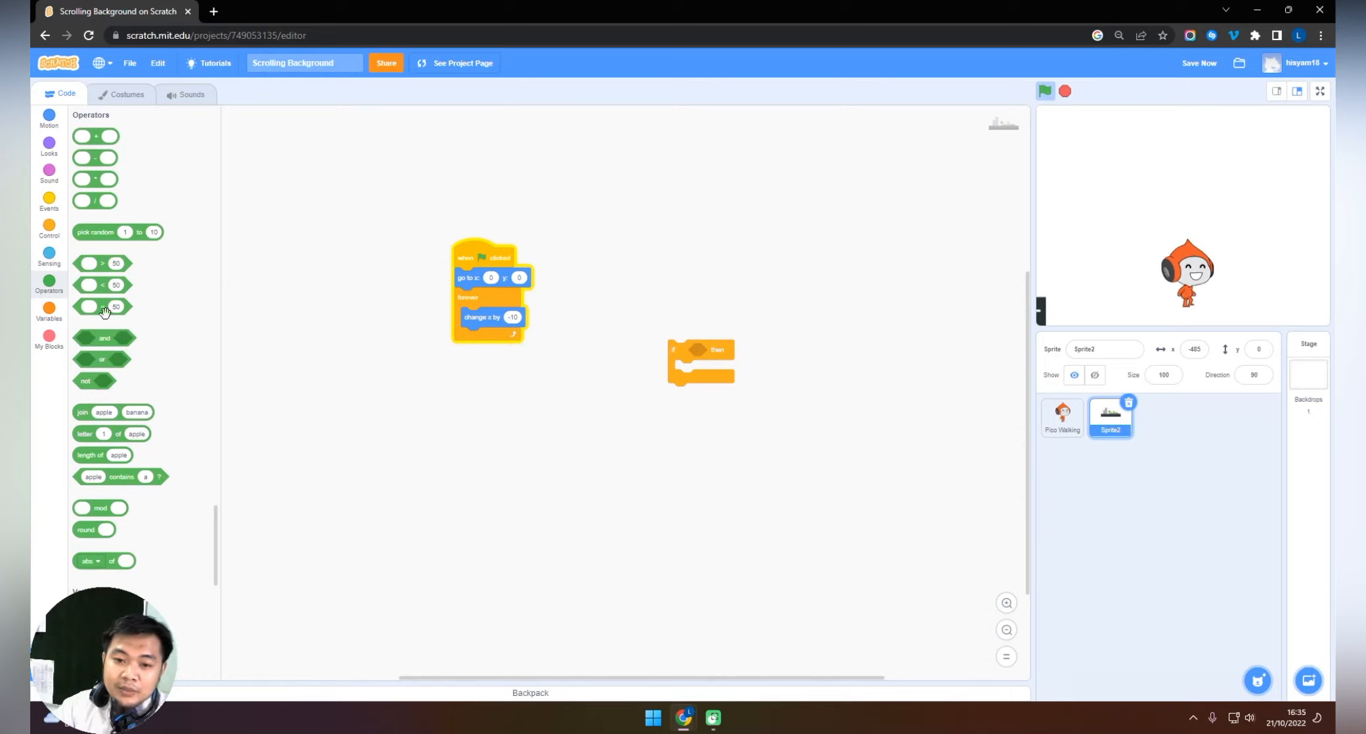
{"action": "left_click_drag", "start_coordinate": [79, 306], "coordinate": [674, 290]}
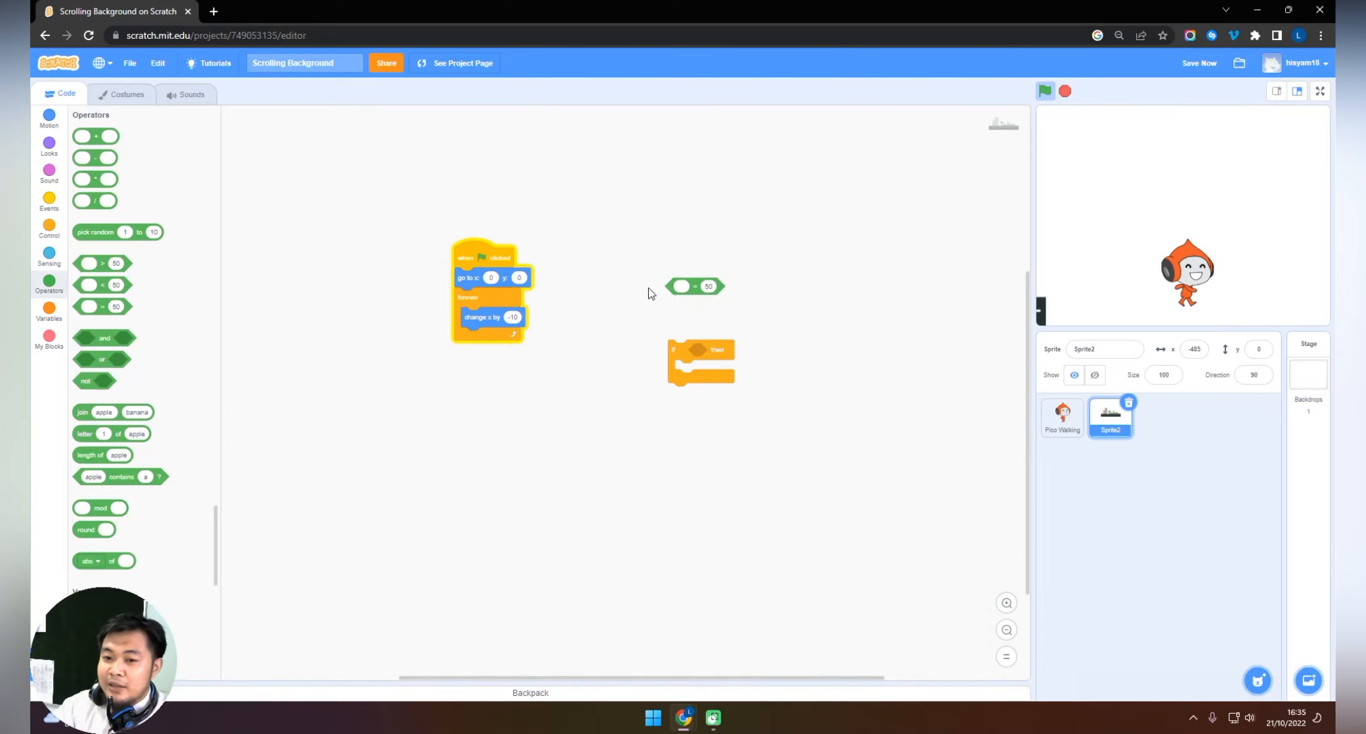
Make the equals operator compare x position with the copied x value, and insert it as the if-then block's condition.
{"action": "left_click", "coordinate": [49, 118]}
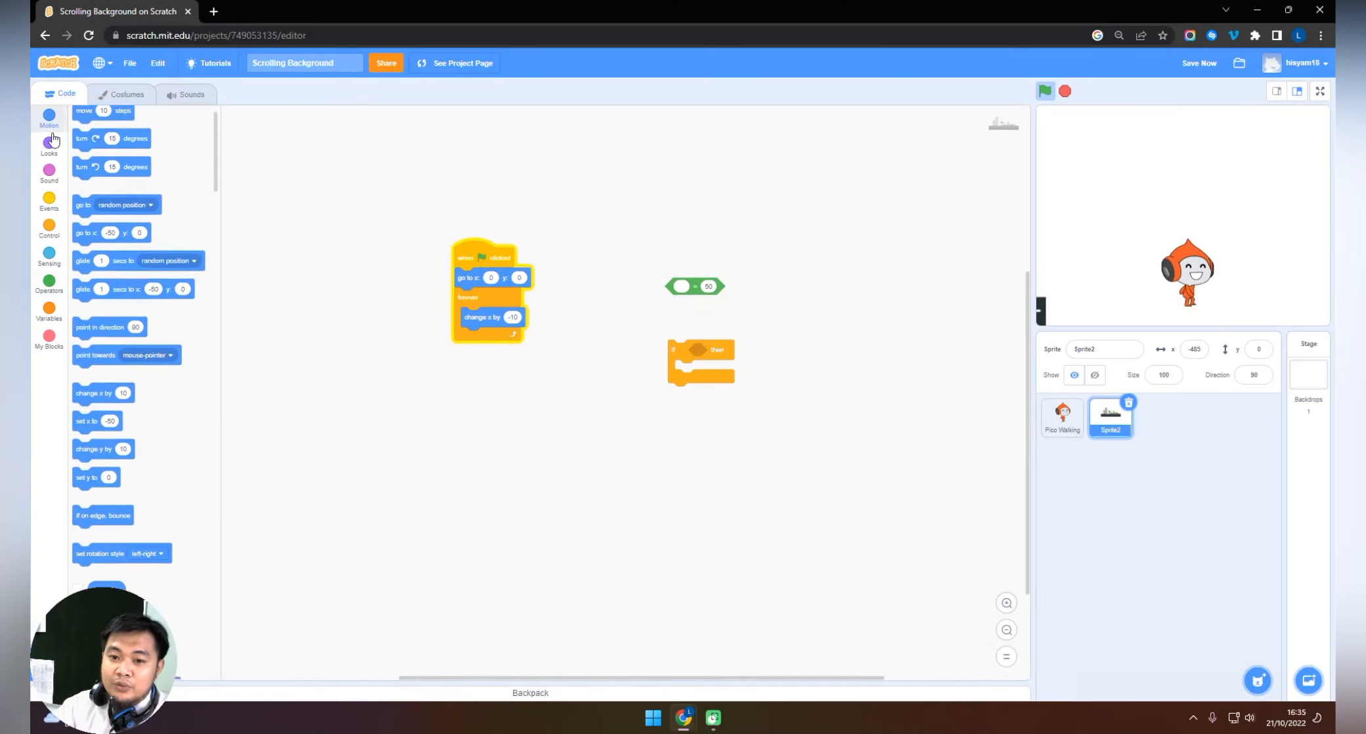
{"action": "scroll", "coordinate": [116, 369], "scroll_direction": "down", "scroll_amount": 2}
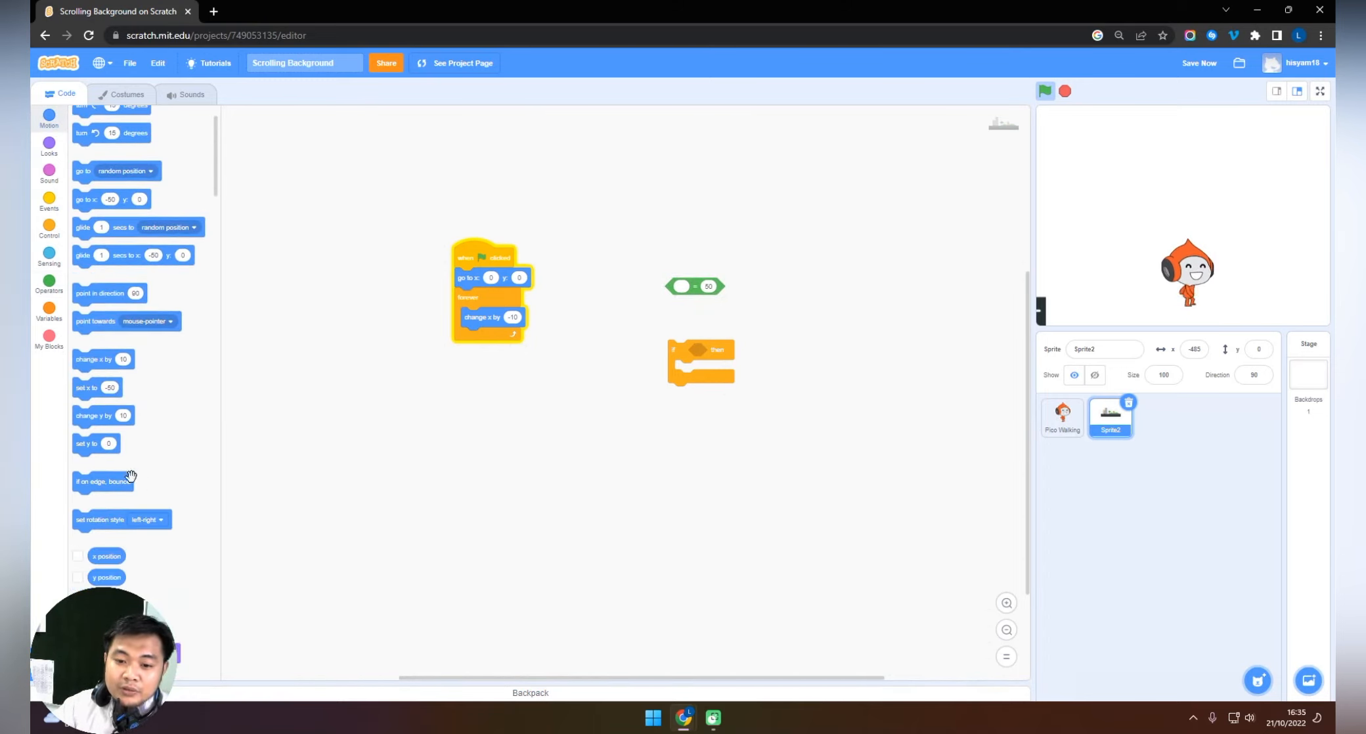
{"action": "scroll", "coordinate": [100, 459], "scroll_direction": "down", "scroll_amount": 2}
{"action": "left_click_drag", "start_coordinate": [107, 495], "coordinate": [699, 296]}
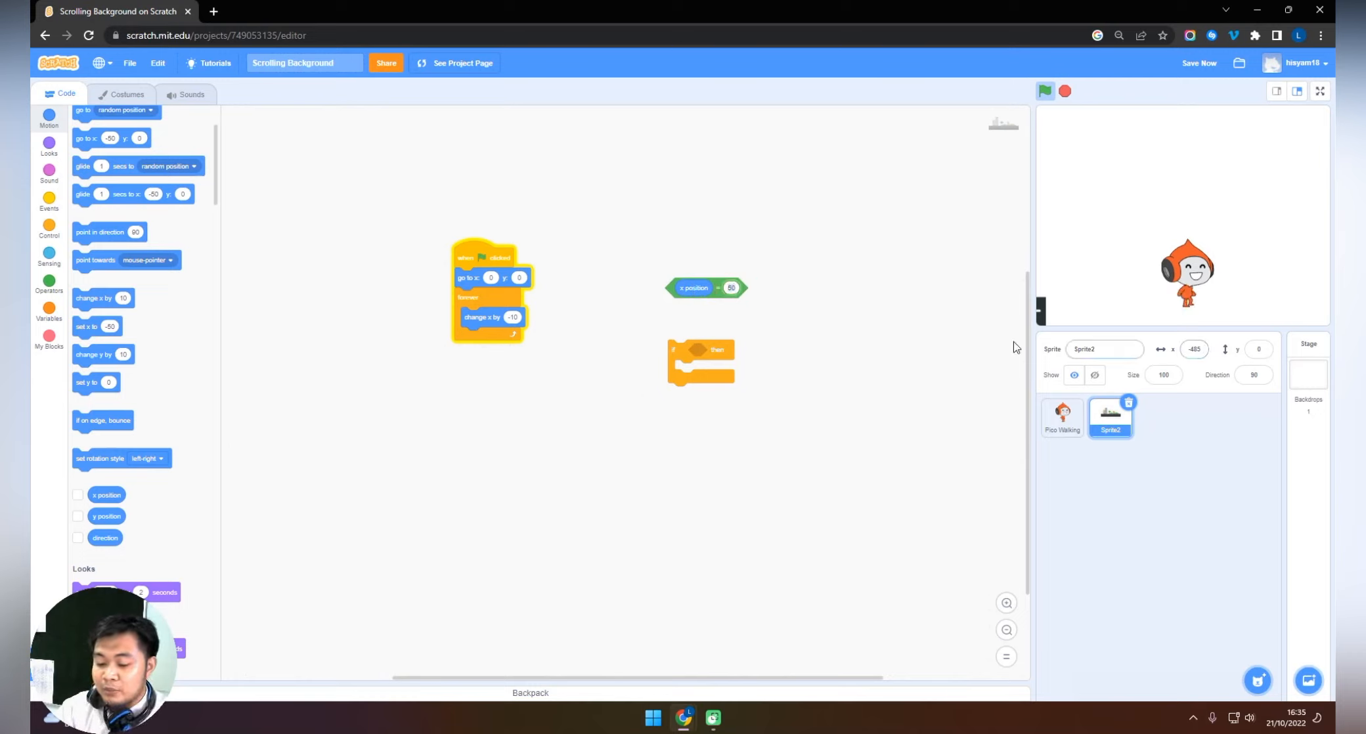
{"action": "key", "text": "ctrl+v"}
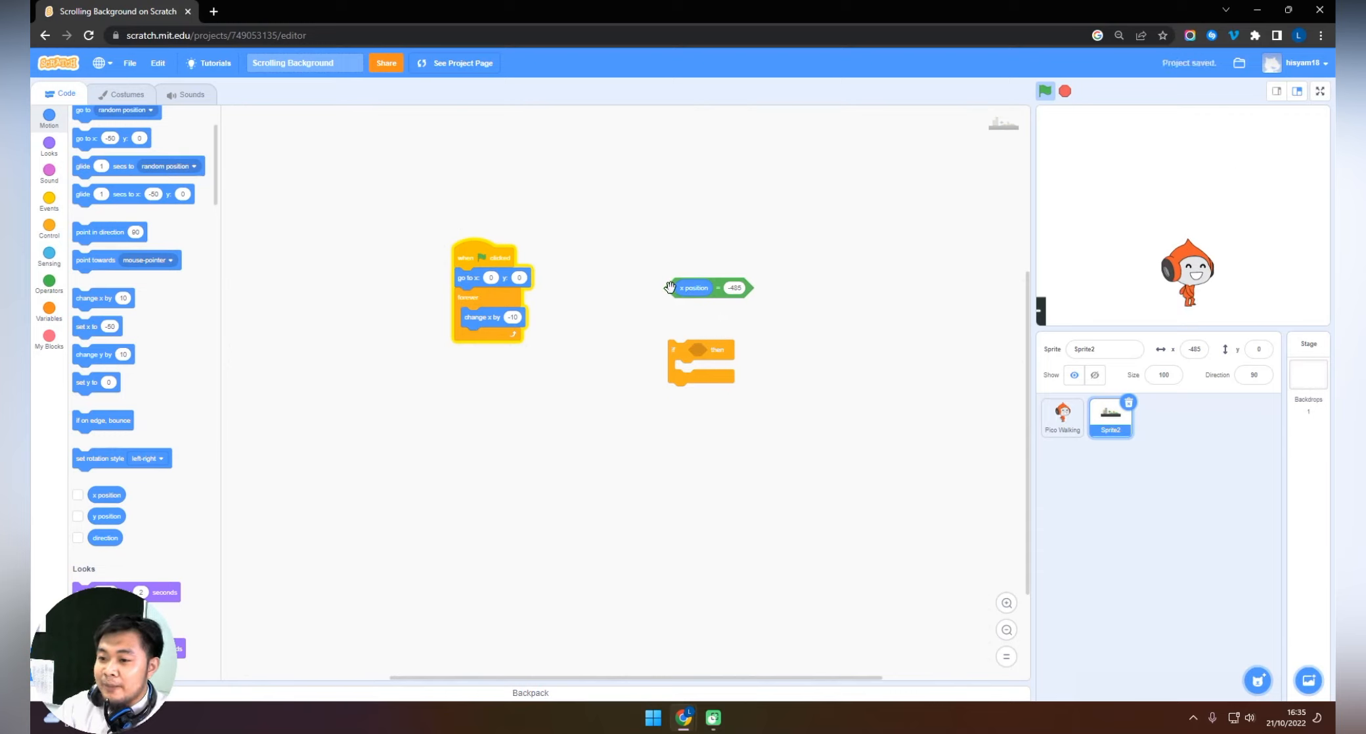
{"action": "left_click_drag", "start_coordinate": [672, 293], "coordinate": [699, 354]}
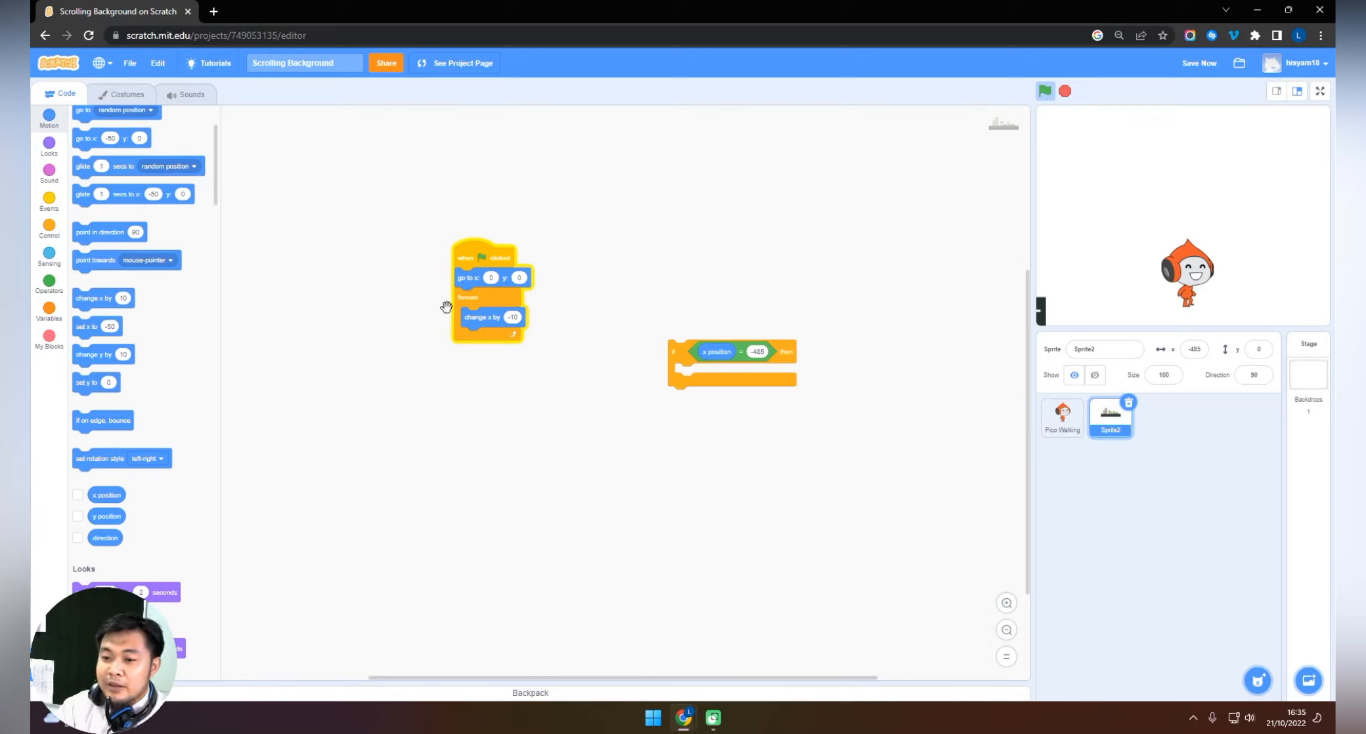
Put a "go to x: 485 y: 0" block inside the if-then block and nest it in the forever loop below "change x by".
{"action": "left_click", "coordinate": [50, 117]}
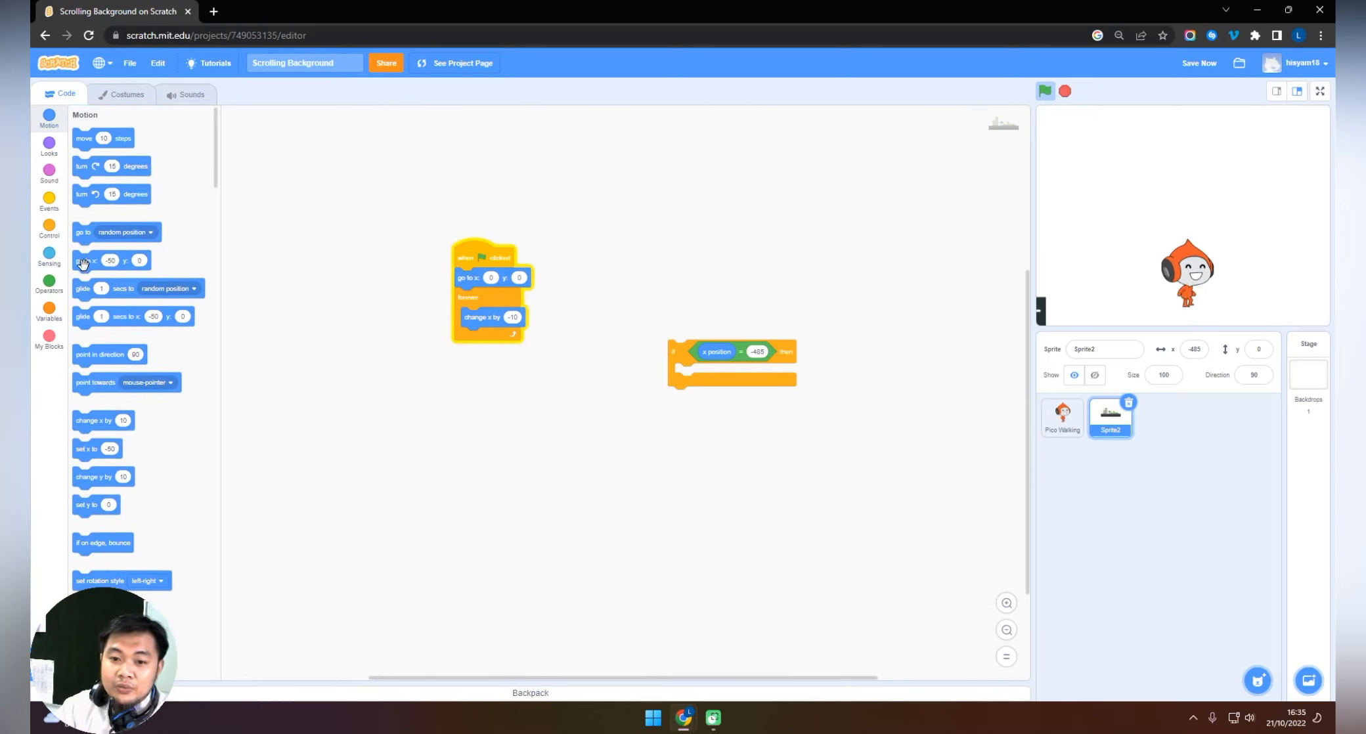
{"action": "left_click_drag", "start_coordinate": [82, 264], "coordinate": [685, 375]}
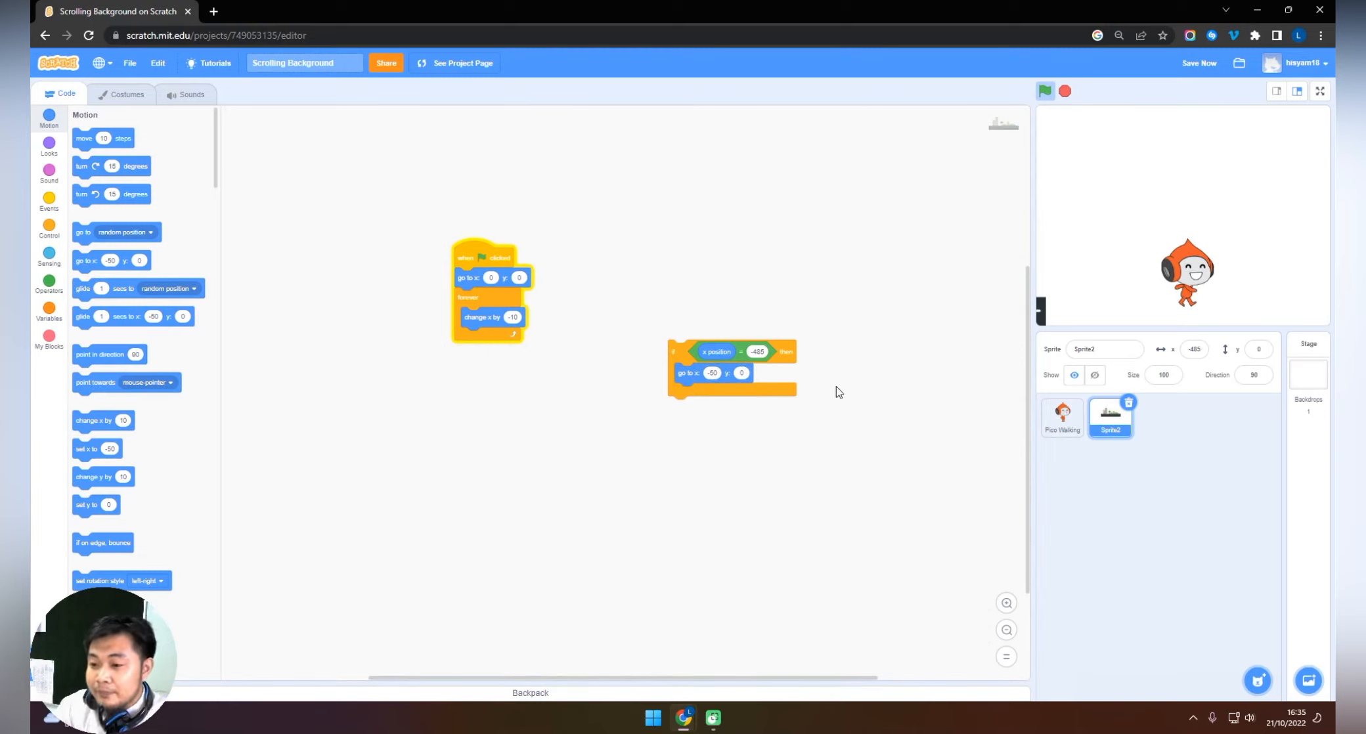
{"action": "left_click", "coordinate": [716, 373]}
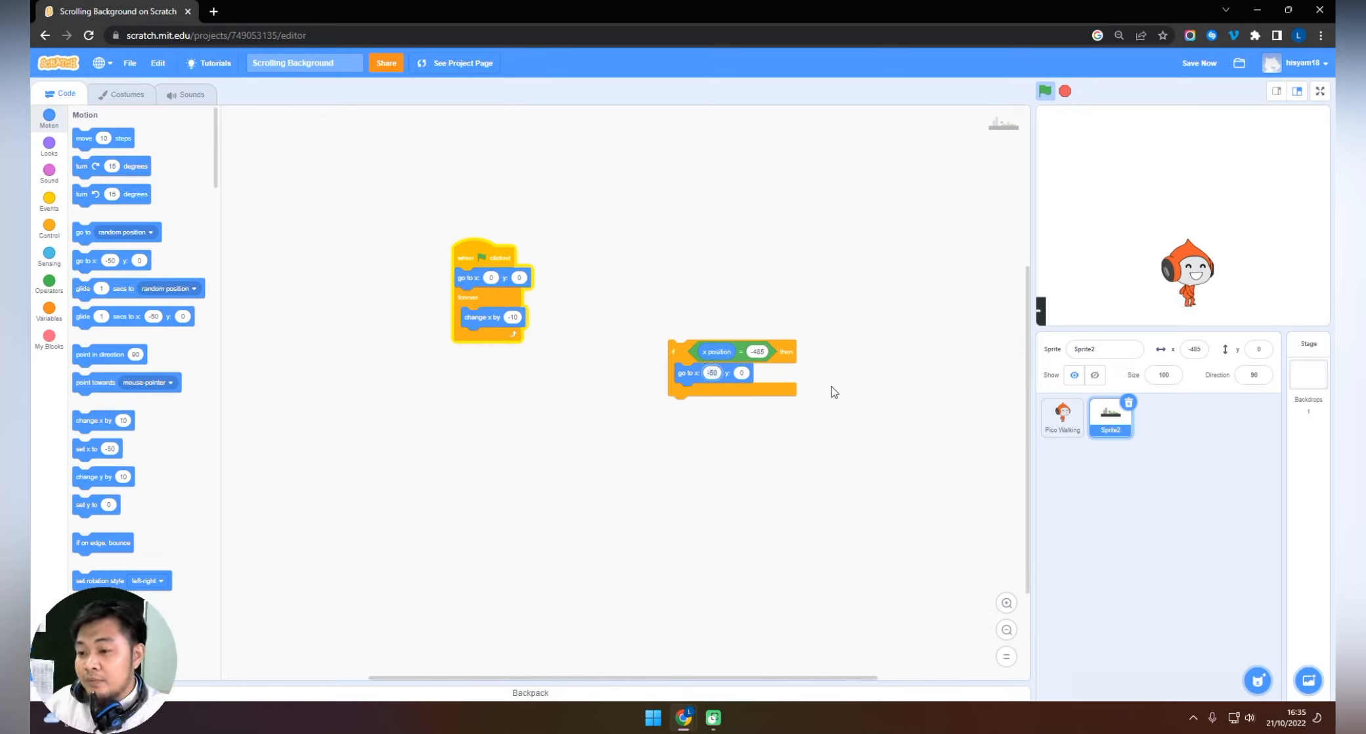
{"action": "type", "text": "48"}
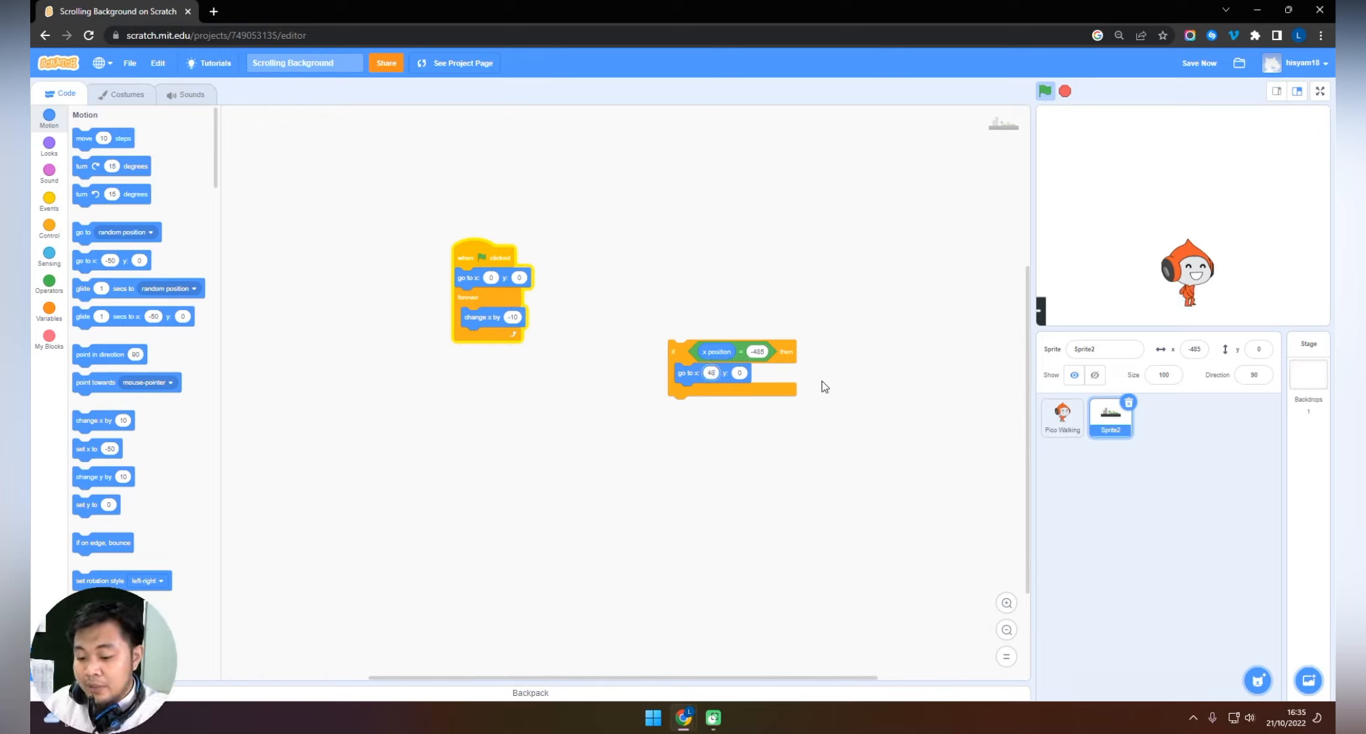
{"action": "type", "text": "5"}
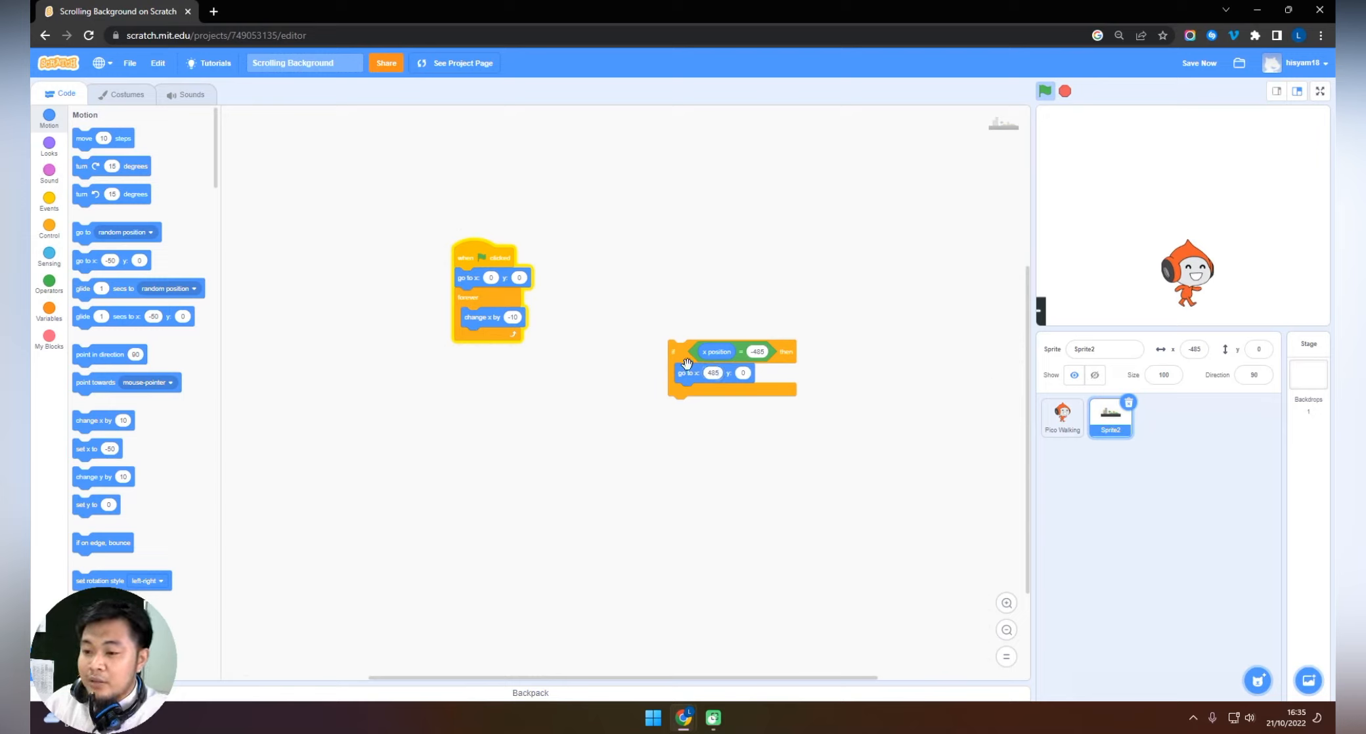
{"action": "left_click_drag", "start_coordinate": [686, 363], "coordinate": [488, 365]}
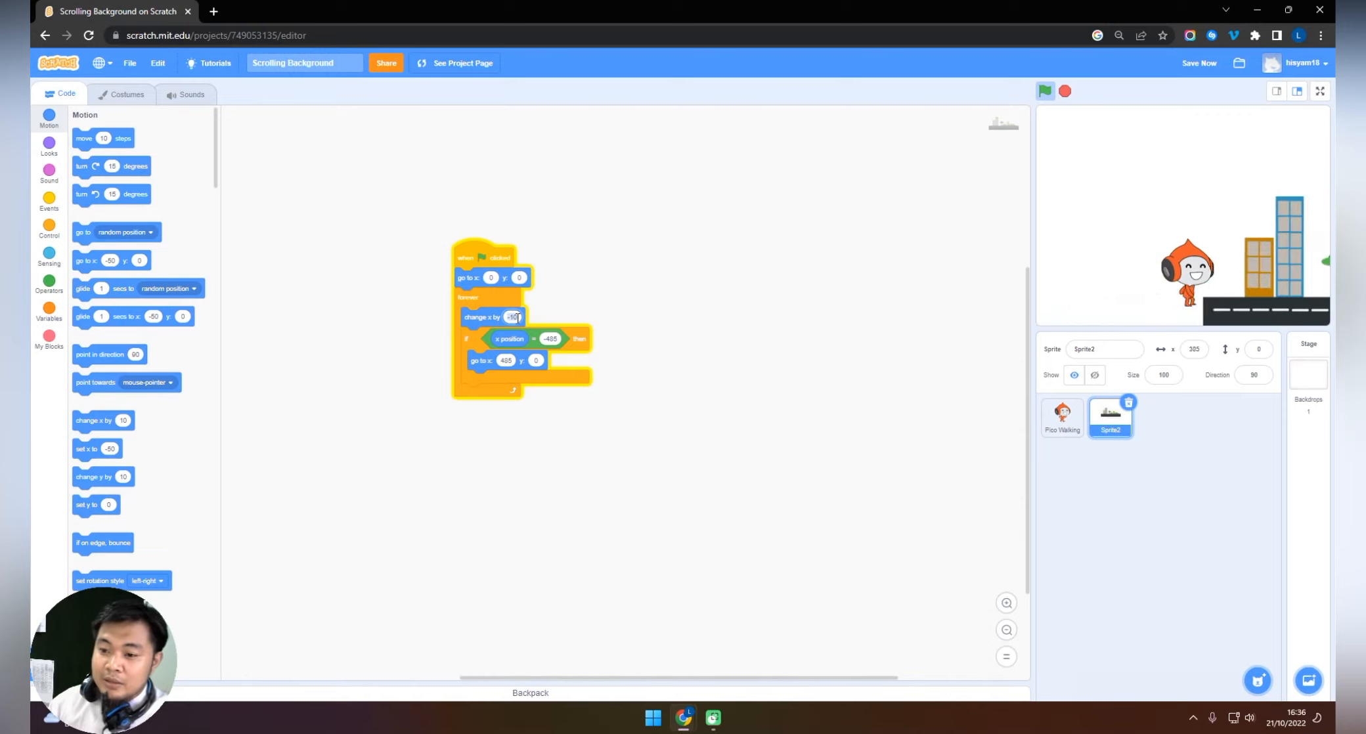
Set the street sprite's "change x by" value to -5.
{"action": "left_click", "coordinate": [512, 317]}
{"action": "type", "text": "-5"}
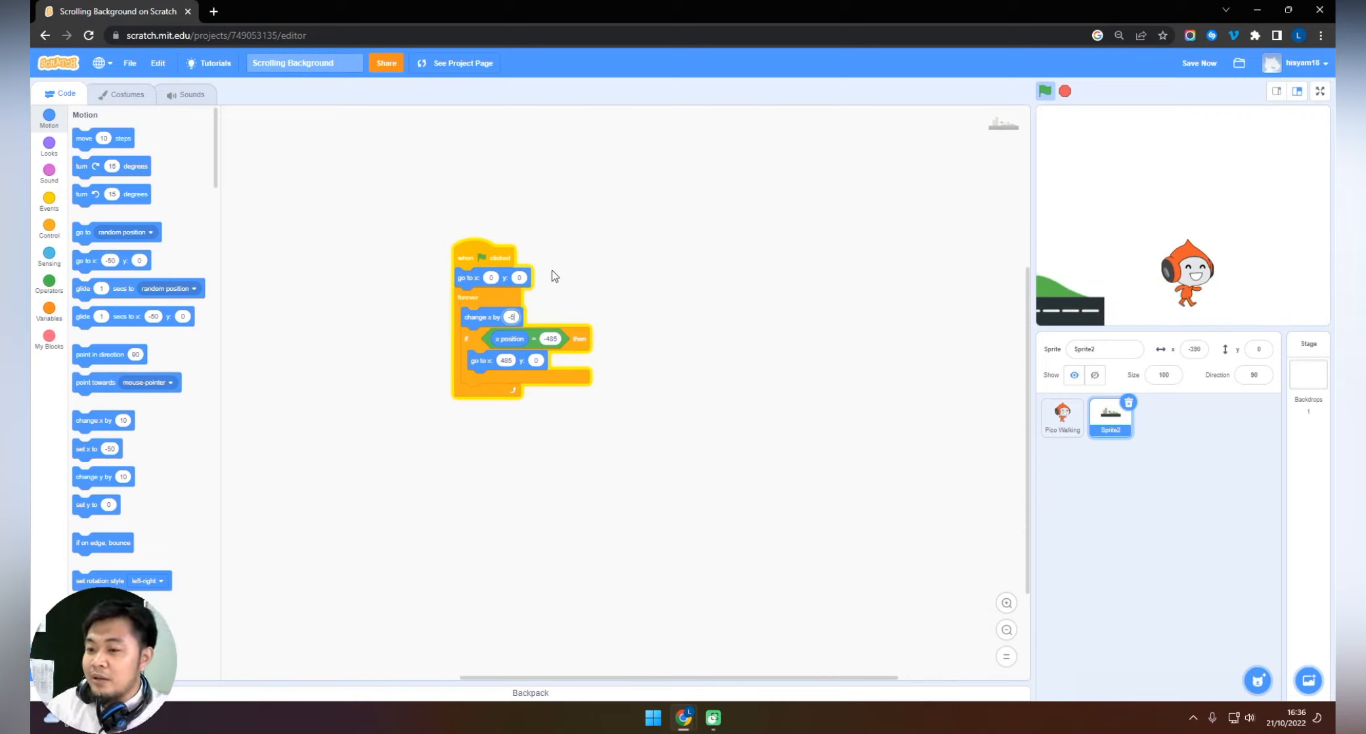
{"action": "left_click", "coordinate": [698, 278]}
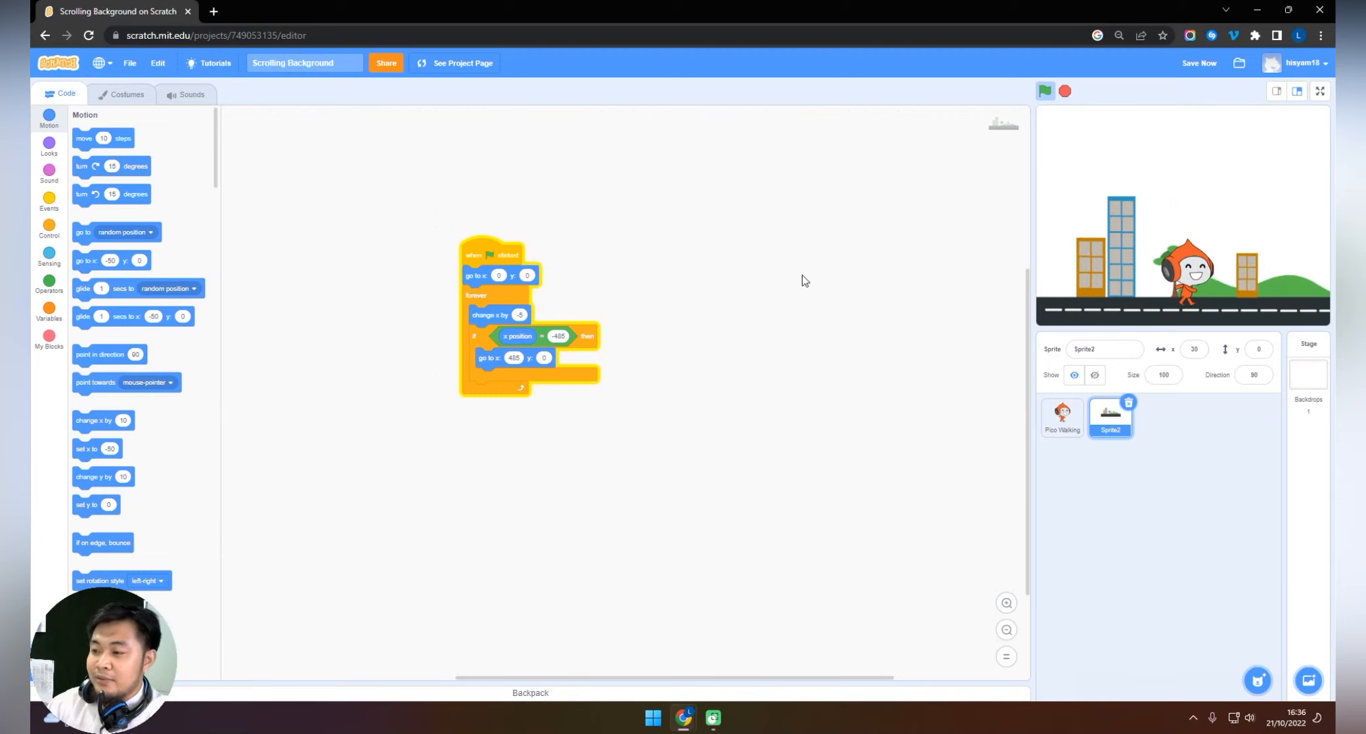
Duplicate the street sprite and set the x value of the copy's starting "go to" block to 485.
{"action": "left_click", "coordinate": [1108, 413]}
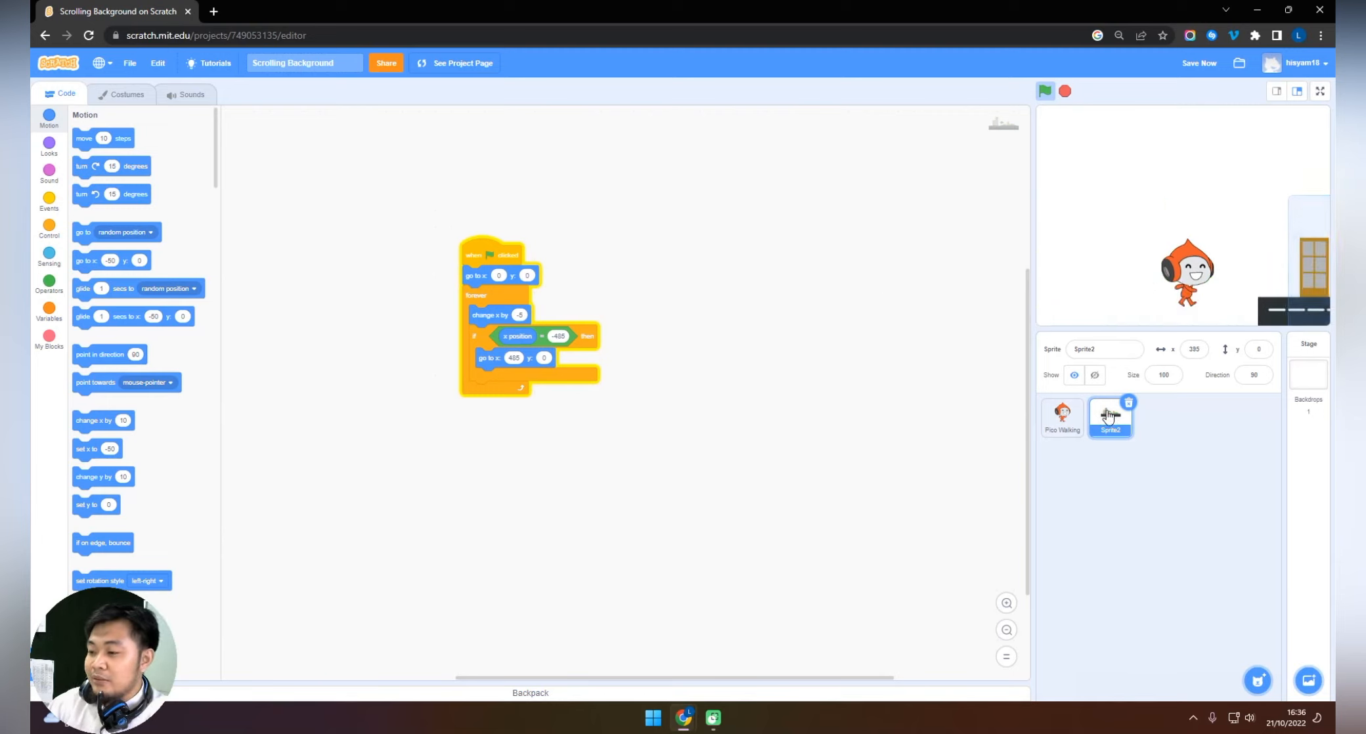
{"action": "right_click", "coordinate": [1108, 414]}
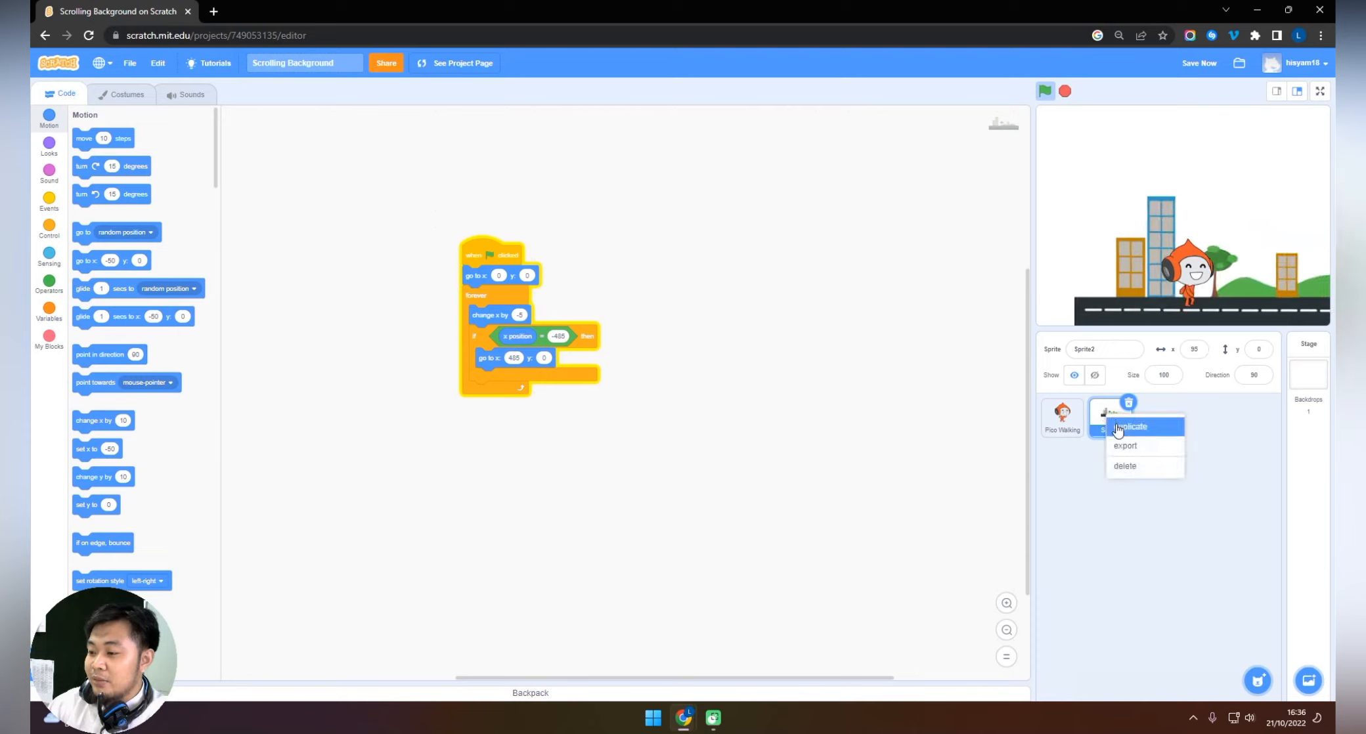
{"action": "left_click", "coordinate": [1117, 428]}
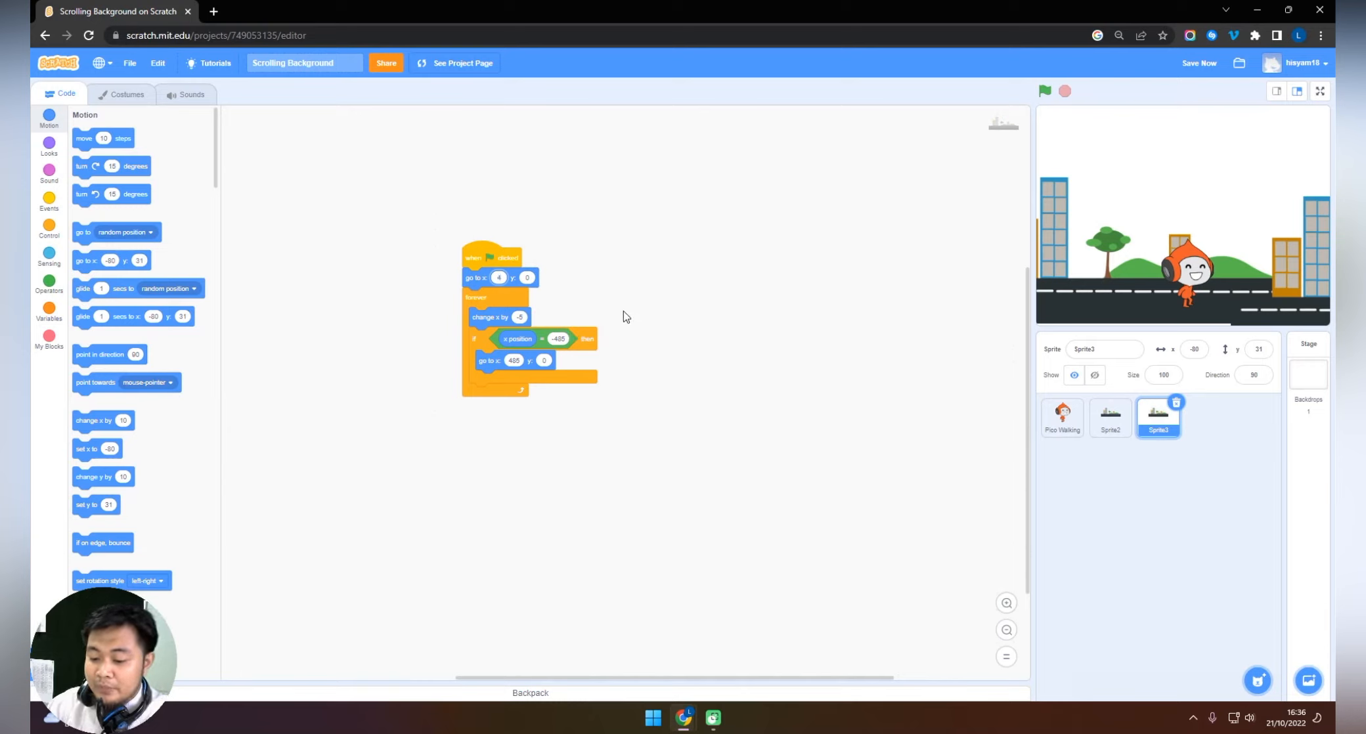
{"action": "type", "text": "5"}
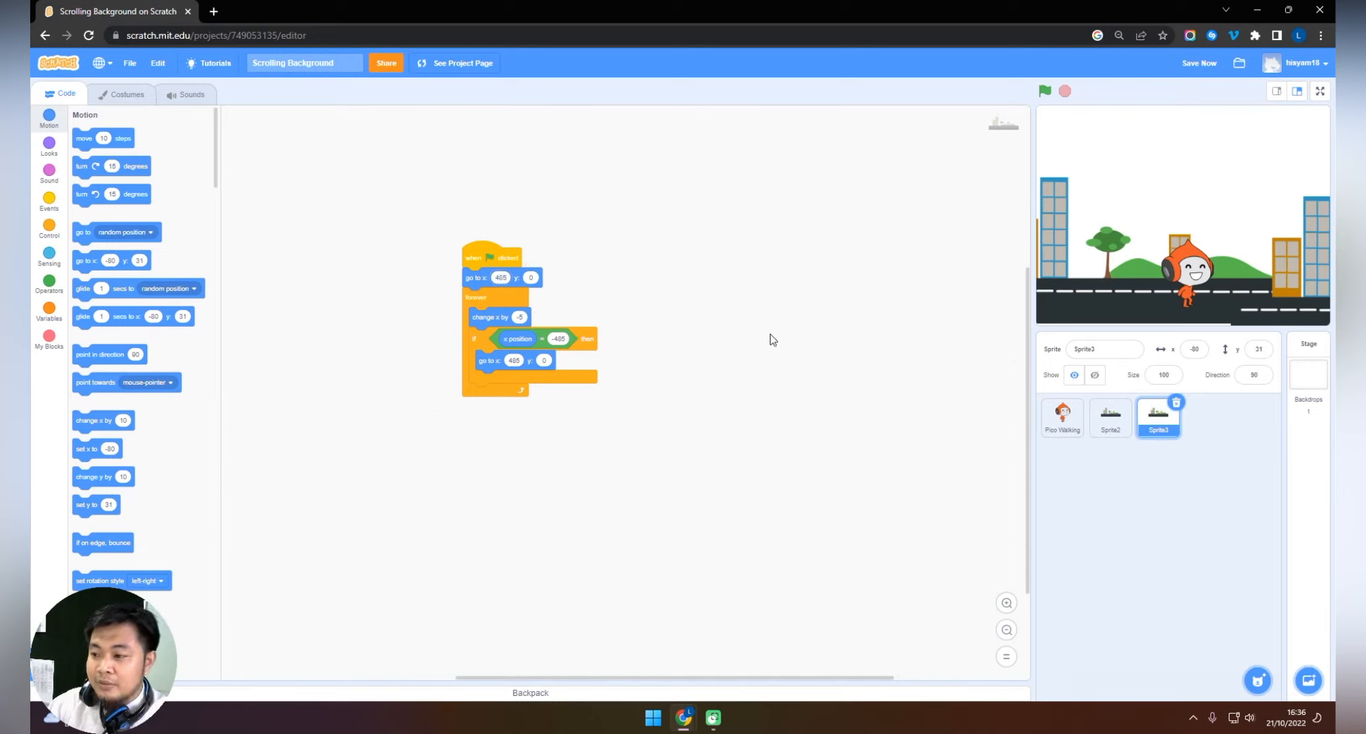
Run the project and view the scrolling street in full screen.
{"action": "left_click", "coordinate": [1045, 91]}
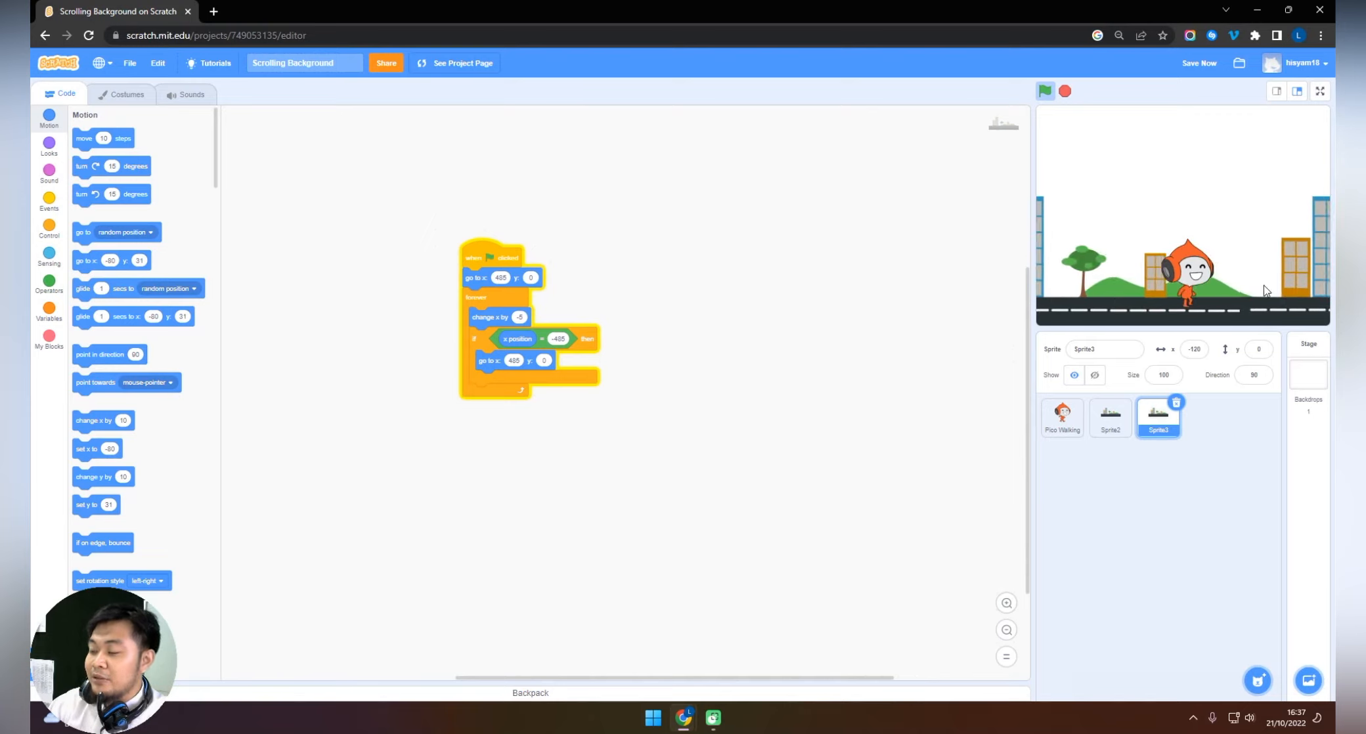
{"action": "left_click", "coordinate": [1319, 90]}
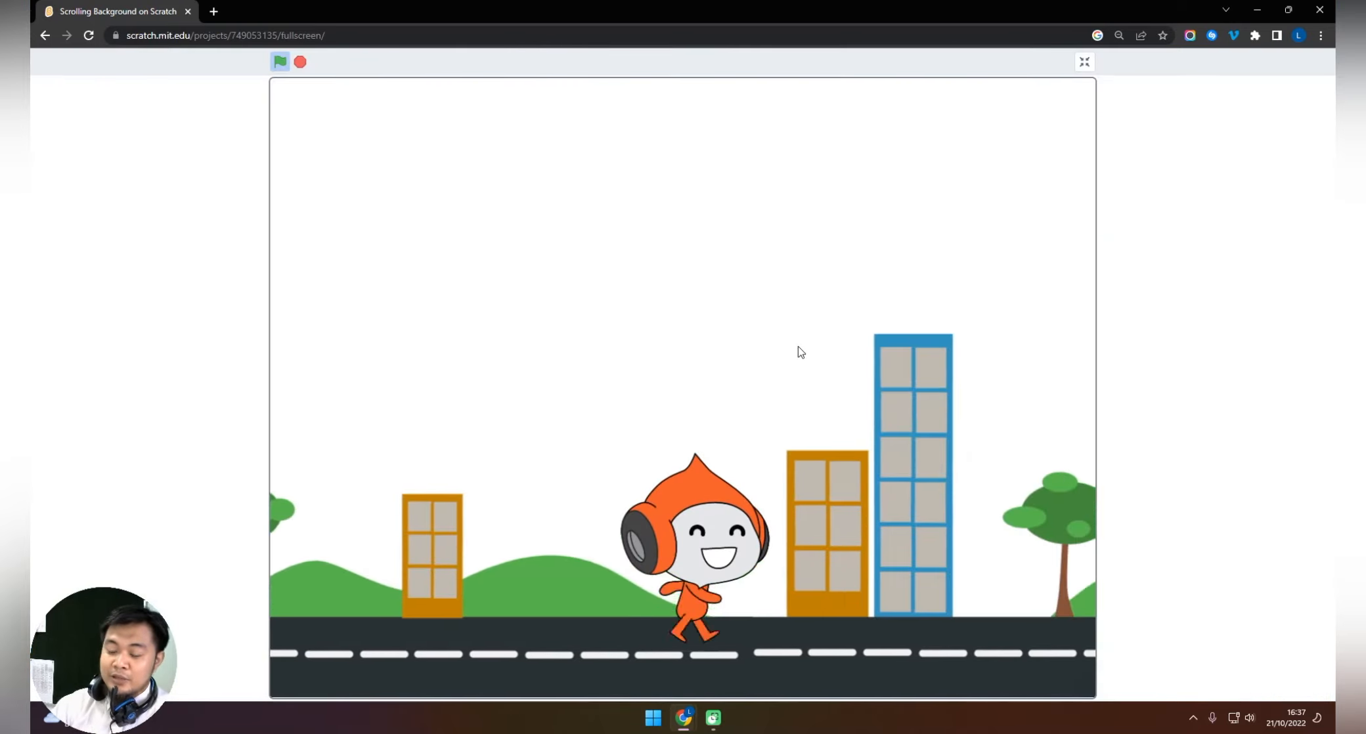